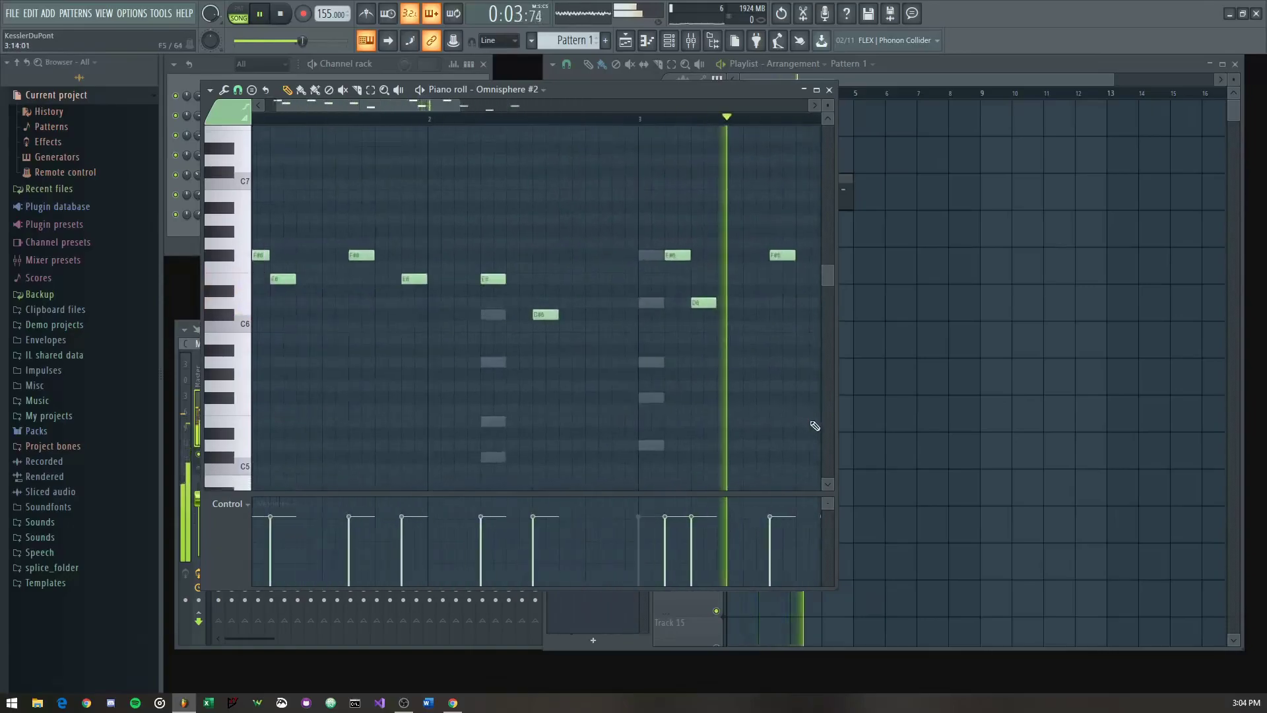
Step: Mute the Omnisphere #3 channel, open the Omnisphere #2 melody in its piano roll and restart playback
{"action": "left_click", "coordinate": [175, 195]}
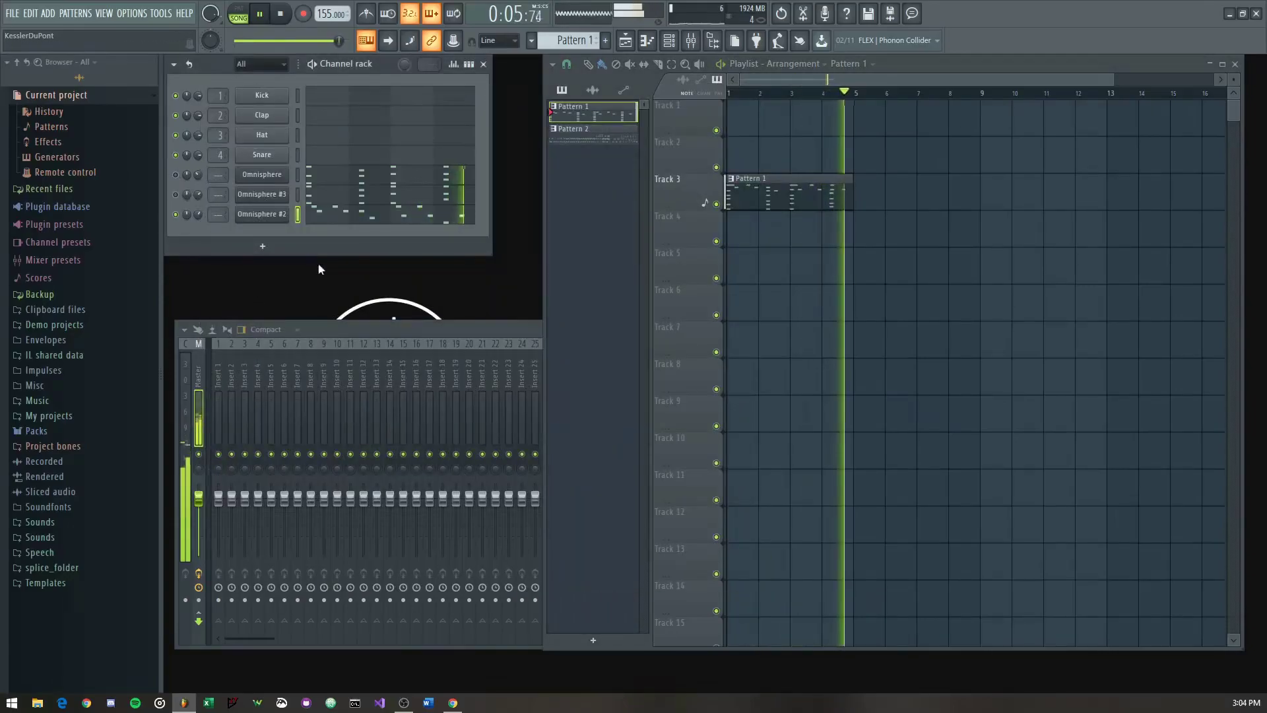
{"action": "left_click", "coordinate": [339, 213]}
{"action": "key", "text": "space"}
{"action": "key", "text": "space"}
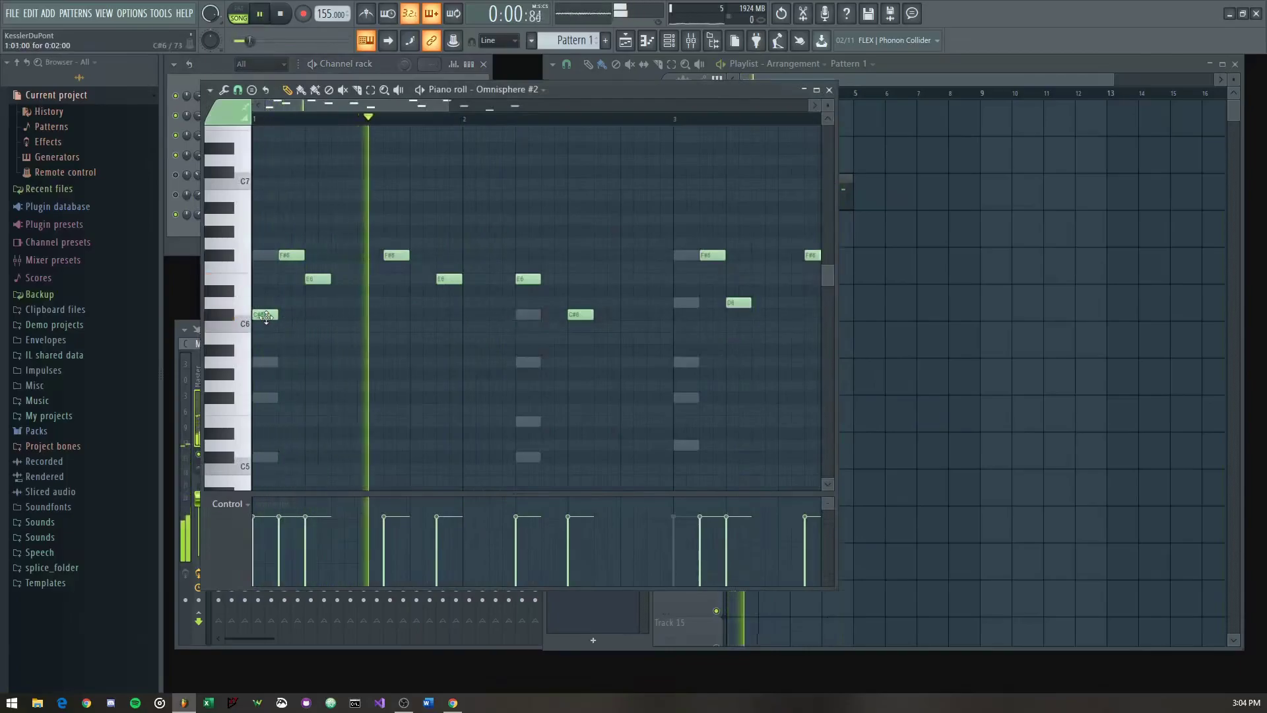
Step: Add a D6 note at the start of bar 3 in the Omnisphere #2 melody
{"action": "left_click_drag", "start_coordinate": [634, 340], "coordinate": [442, 352]}
{"action": "left_click", "coordinate": [488, 315]}
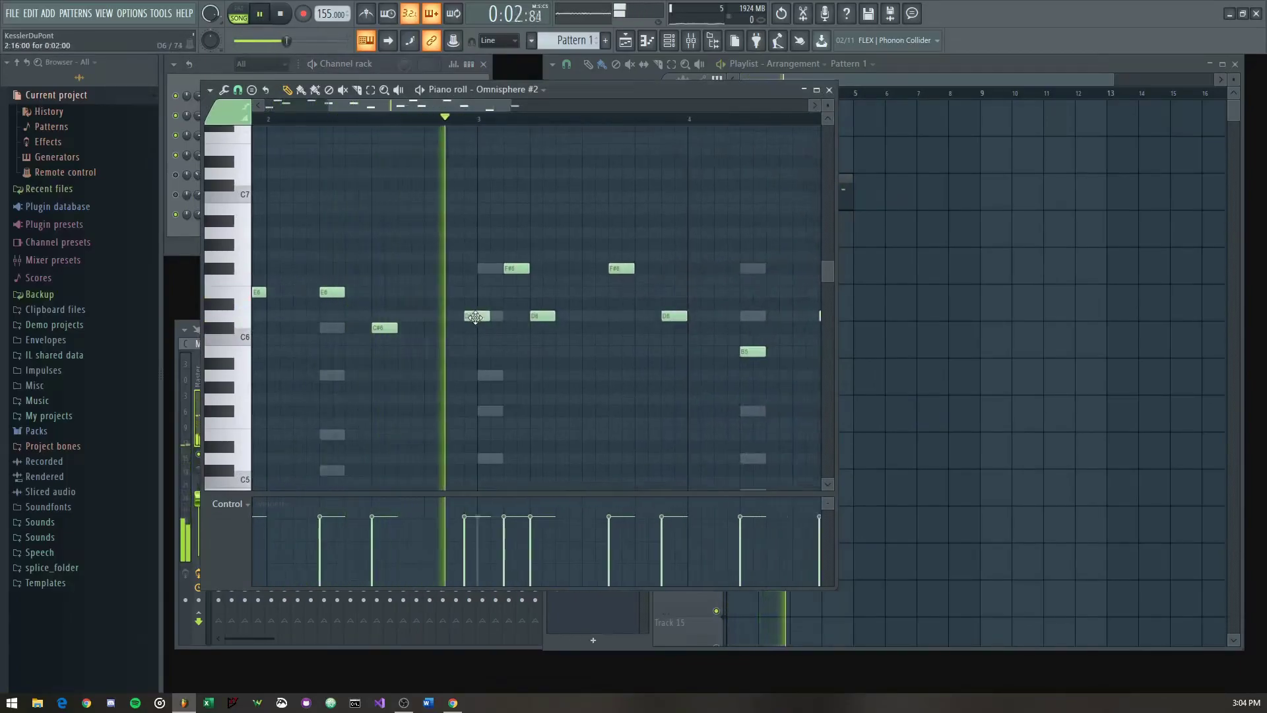
{"action": "left_click_drag", "start_coordinate": [526, 348], "coordinate": [619, 363]}
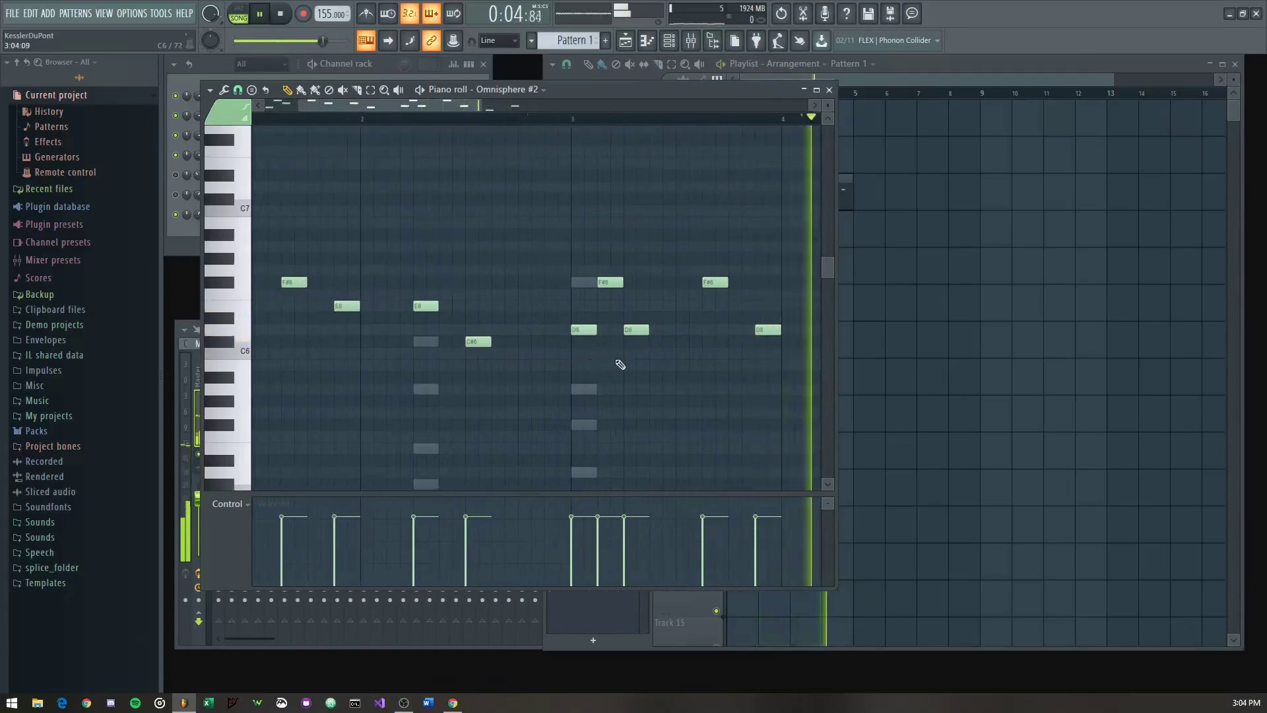
Step: Move the melody note at the start of bar 3 down to A5
{"action": "scroll", "coordinate": [617, 364], "scroll_direction": "down", "scroll_amount": 2}
{"action": "scroll", "coordinate": [536, 352], "scroll_direction": "down", "scroll_amount": 1}
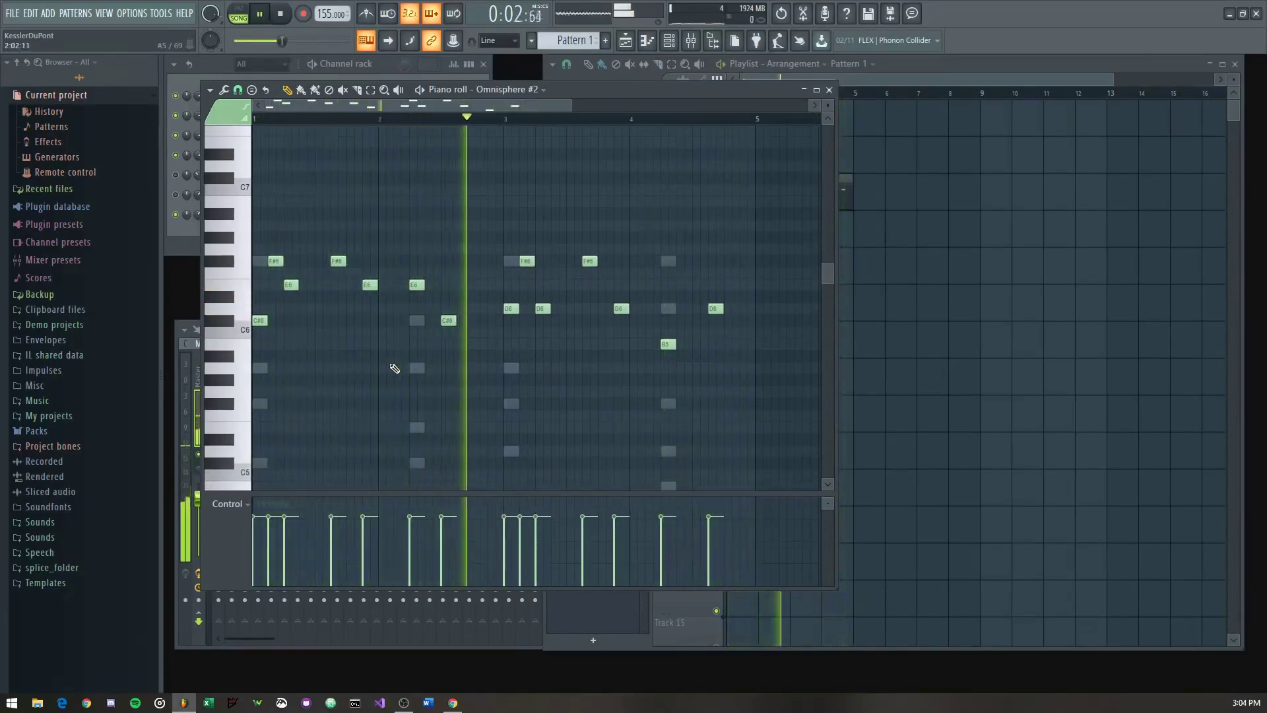
{"action": "left_click_drag", "start_coordinate": [449, 356], "coordinate": [517, 334]}
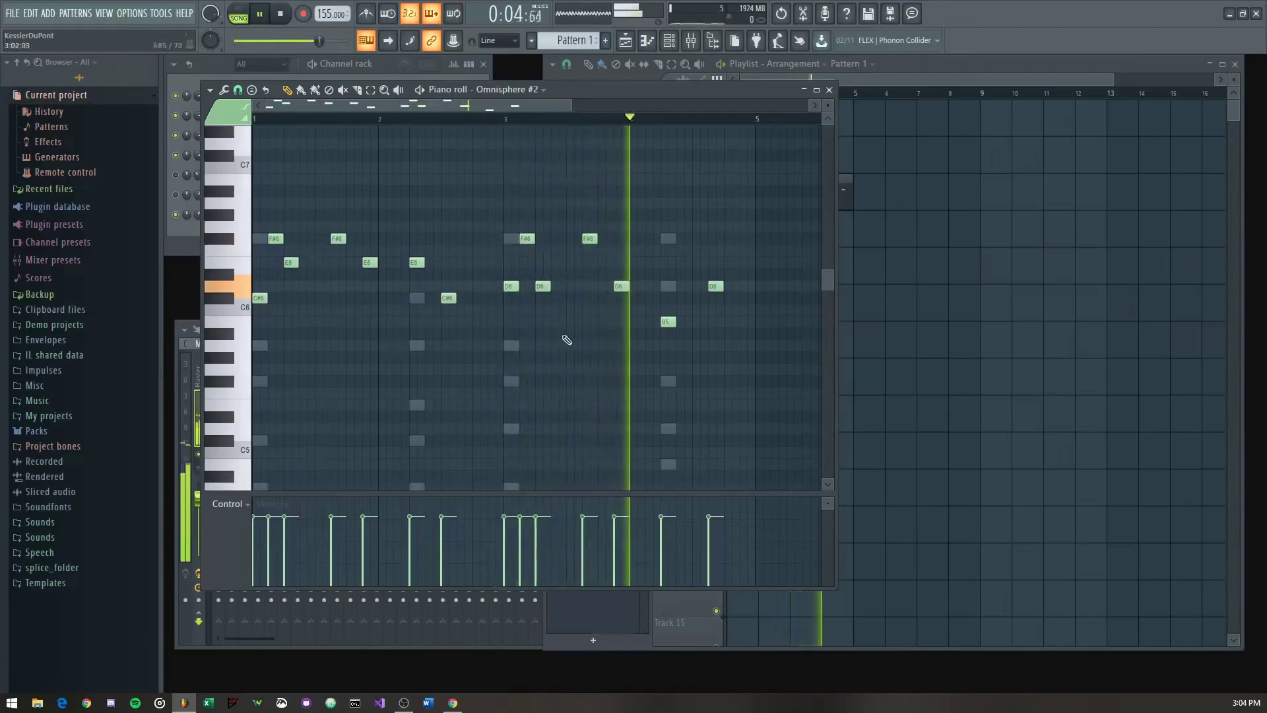
{"action": "scroll", "coordinate": [485, 317], "scroll_direction": "up", "scroll_amount": 2}
{"action": "scroll", "coordinate": [506, 356], "scroll_direction": "down", "scroll_amount": 2}
{"action": "left_click_drag", "start_coordinate": [504, 363], "coordinate": [423, 327]}
{"action": "scroll", "coordinate": [439, 323], "scroll_direction": "up", "scroll_amount": 2}
{"action": "left_click_drag", "start_coordinate": [515, 314], "coordinate": [542, 380]}
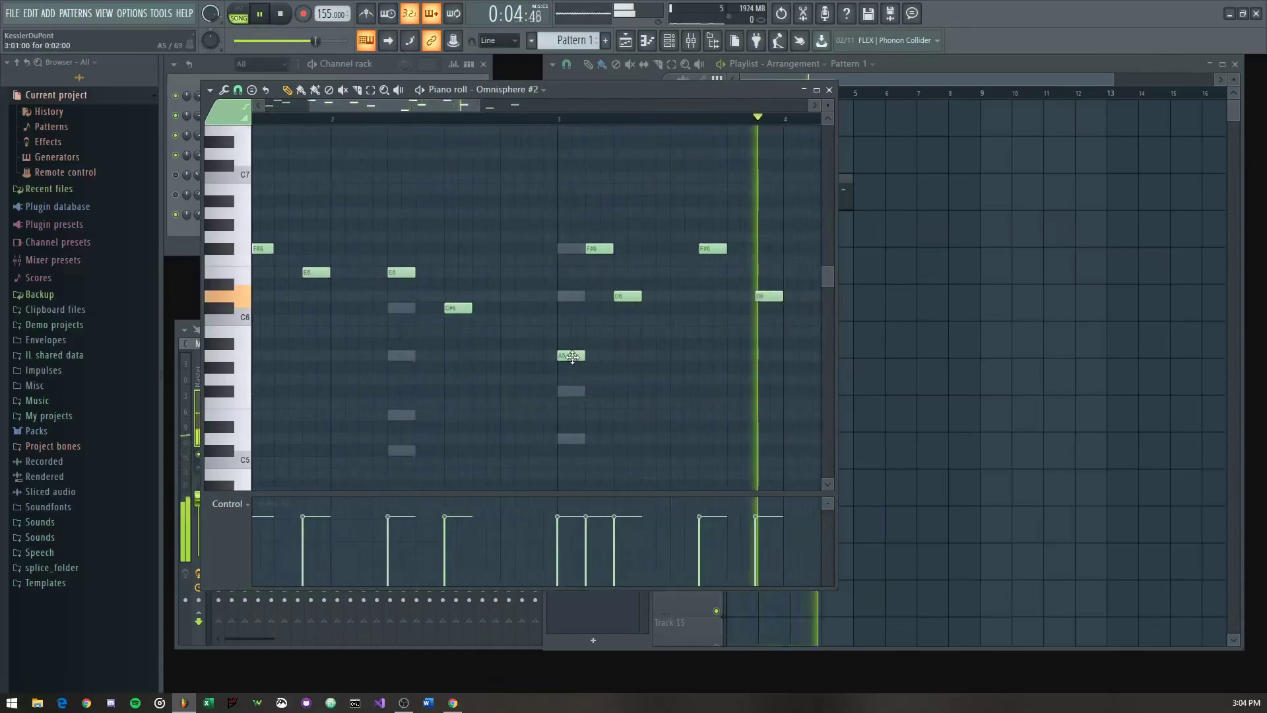
Step: Try raising the note at the start of bar 3 by an octave to A6
{"action": "scroll", "coordinate": [568, 325], "scroll_direction": "down", "scroll_amount": 5}
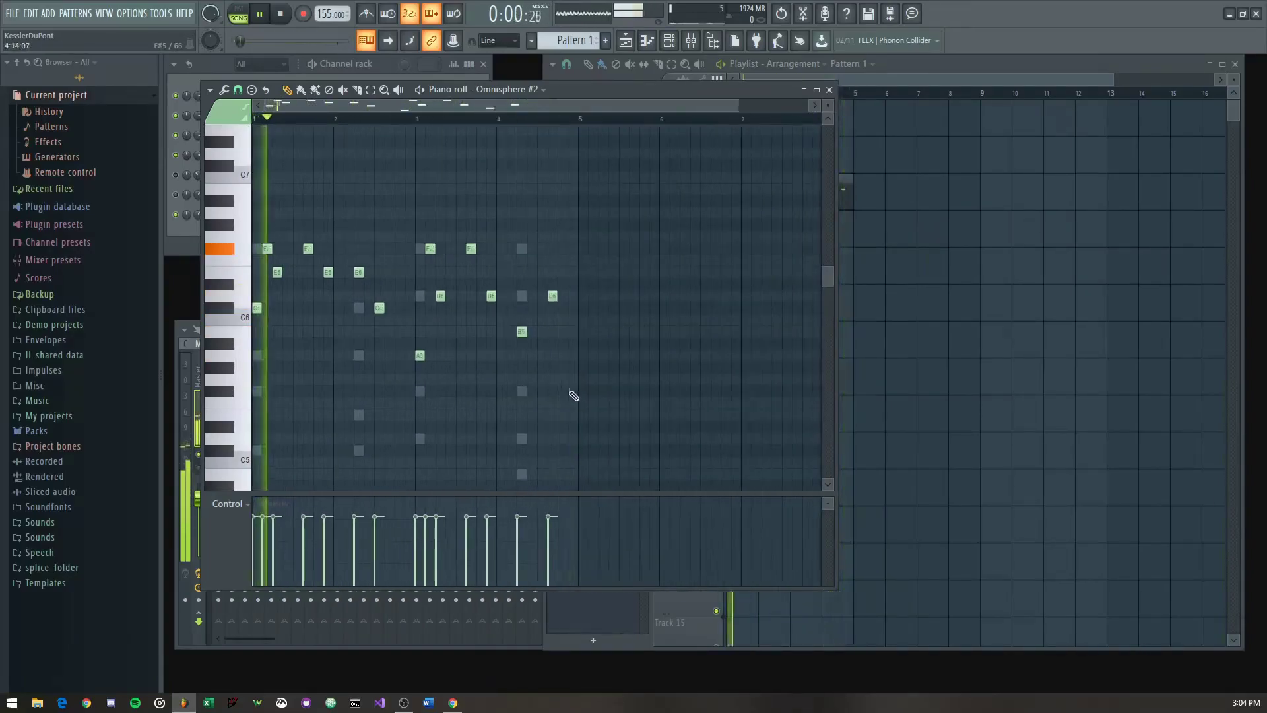
{"action": "left_click_drag", "start_coordinate": [658, 407], "coordinate": [248, 122]}
{"action": "left_click", "coordinate": [421, 369], "text": "ctrl"}
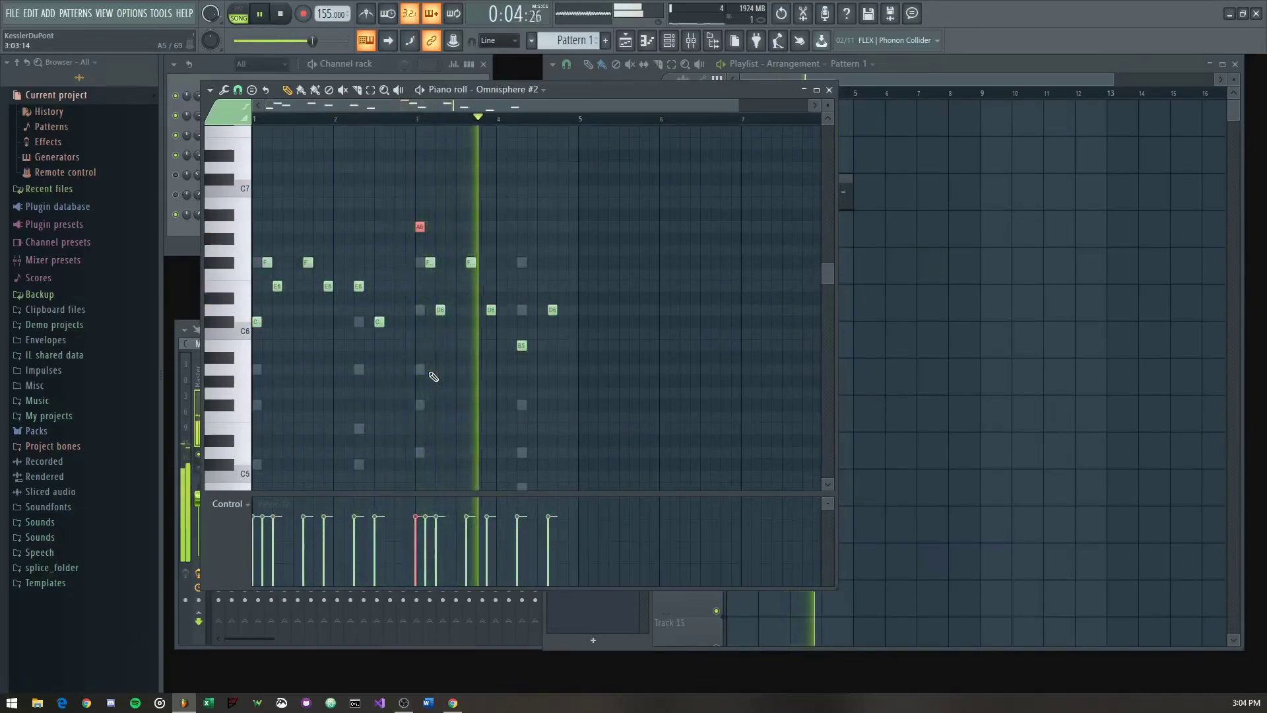
Step: Duplicate the four-bar melody into bars 5 to 8
{"action": "left_click_drag", "start_coordinate": [628, 161], "coordinate": [251, 334]}
{"action": "key", "text": "ctrl+b"}
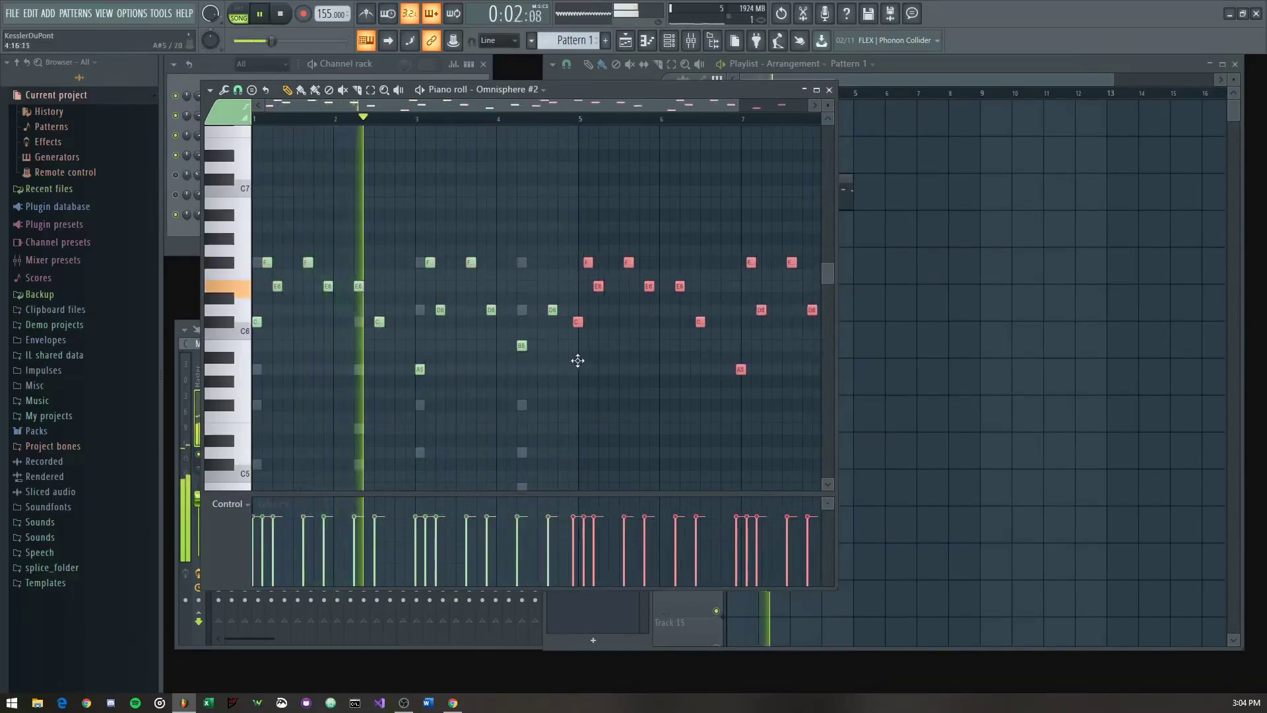
Step: In the duplicated melody, raise bar 5's first note to D6 and bar 7's first note an octave to A6
{"action": "left_click_drag", "start_coordinate": [574, 315], "coordinate": [489, 317]}
{"action": "key", "text": "shift+Up"}
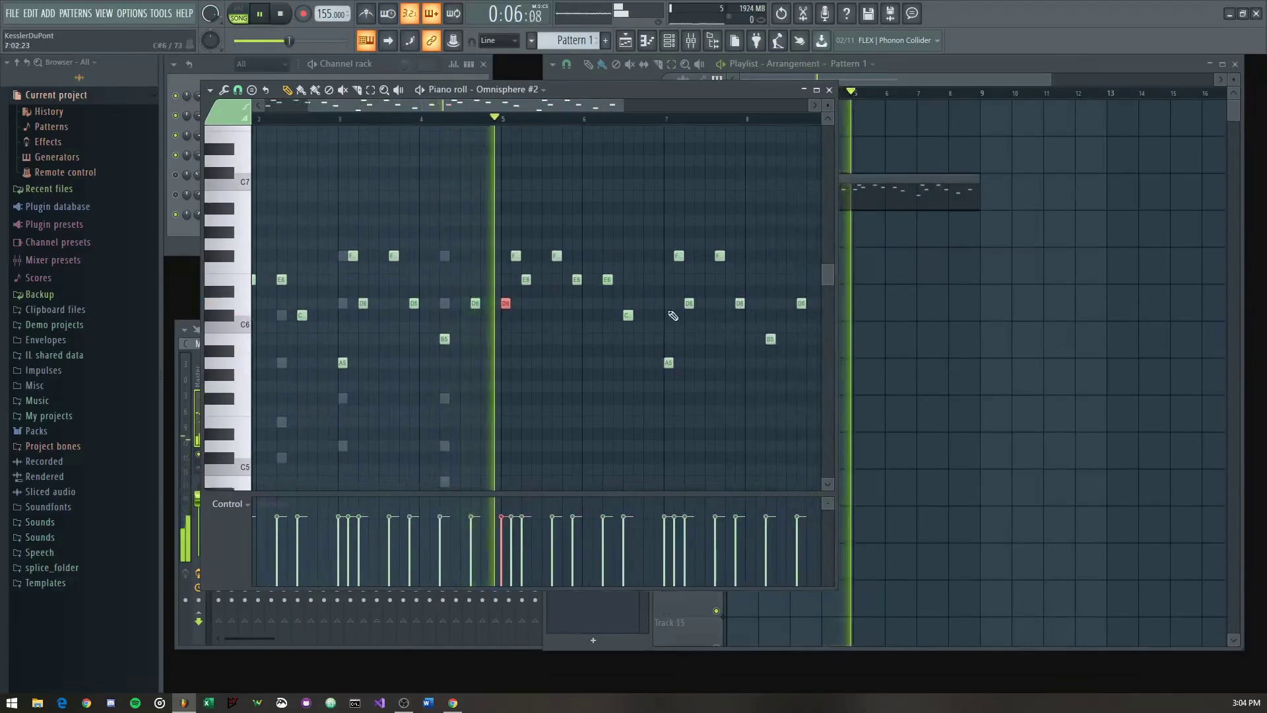
{"action": "left_click_drag", "start_coordinate": [675, 322], "coordinate": [654, 381]}
{"action": "key", "text": "ctrl+Up"}
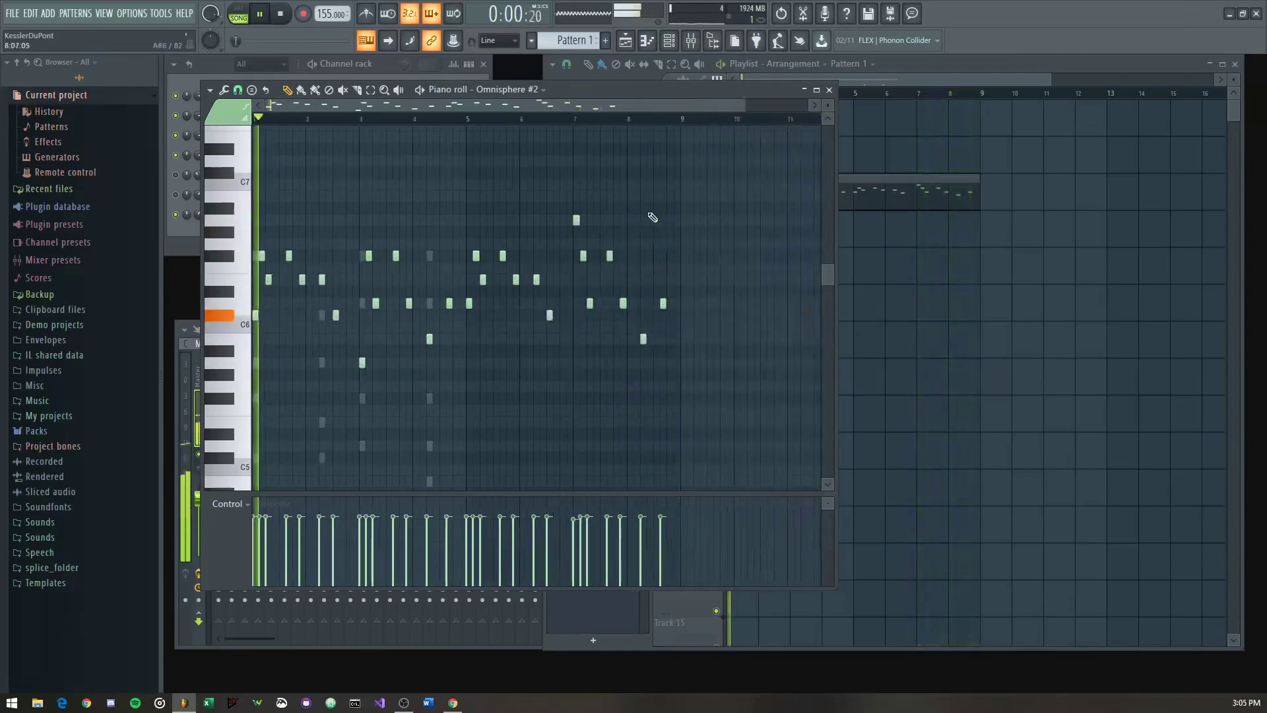
Step: Randomize the velocities of all the notes in the eight-bar melody slightly and clear the selection
{"action": "key", "text": "ctrl+a"}
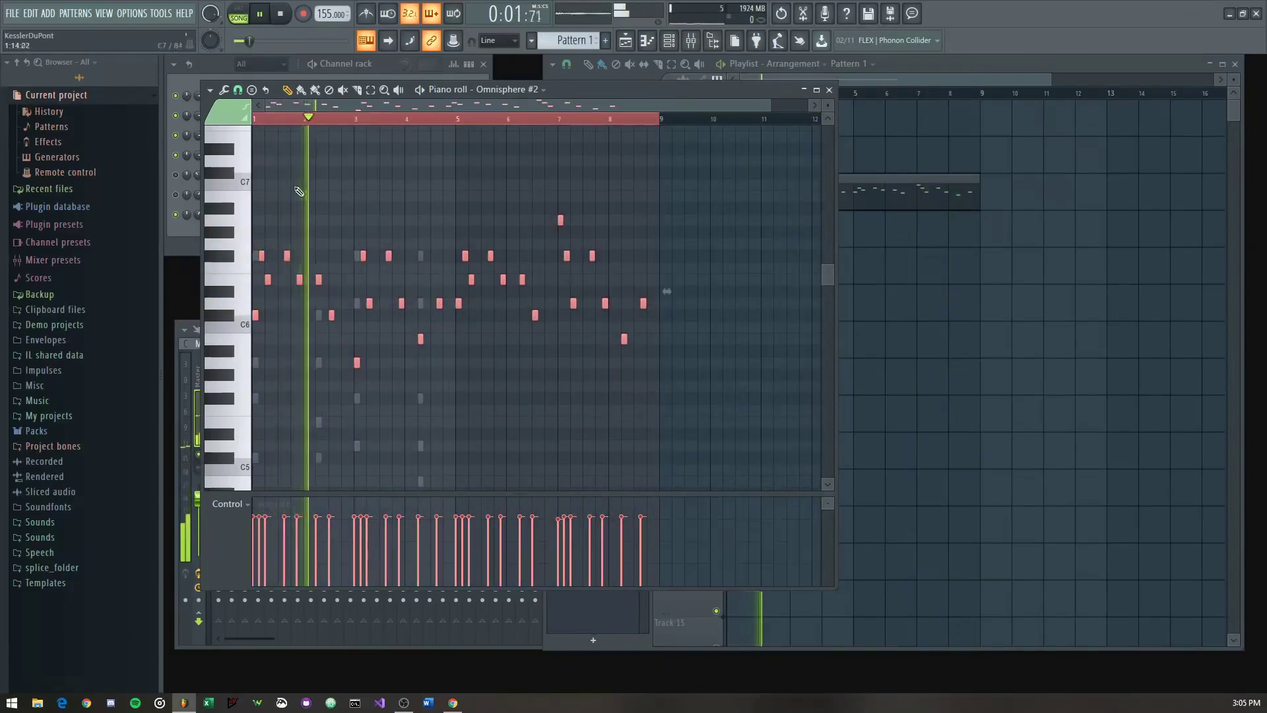
{"action": "left_click", "coordinate": [225, 91]}
{"action": "left_click", "coordinate": [256, 317]}
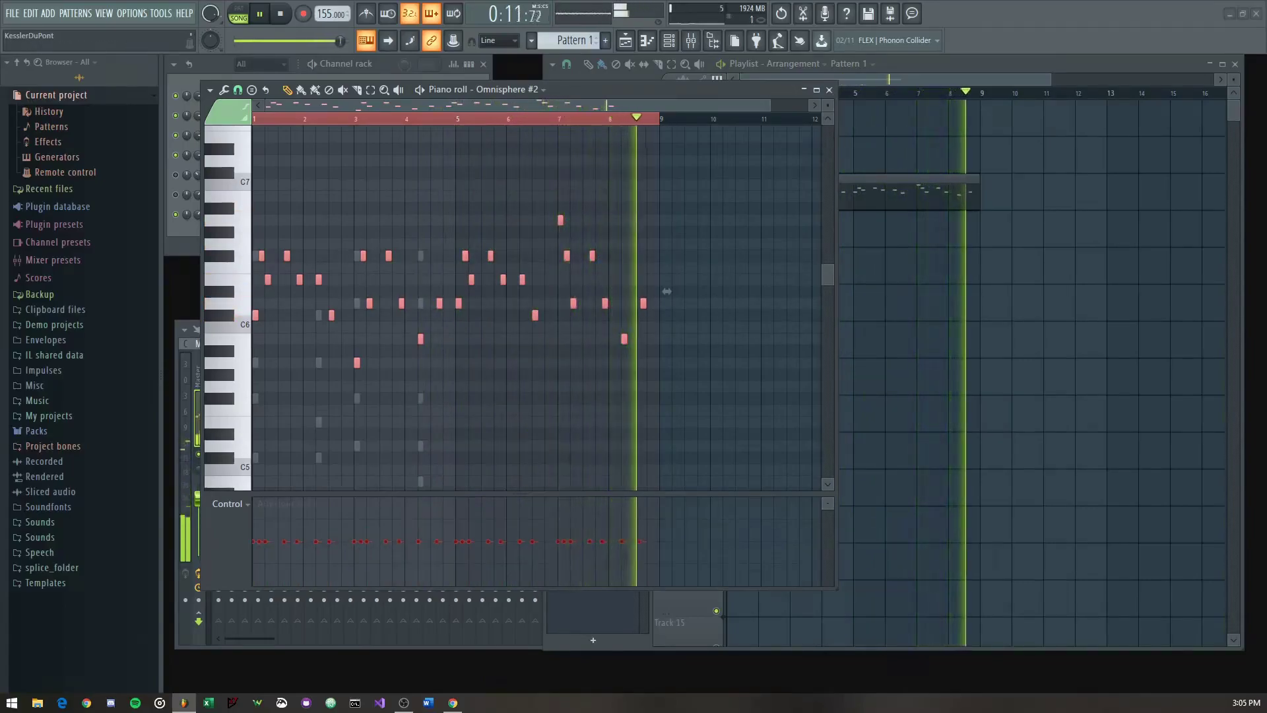
{"action": "left_click_drag", "start_coordinate": [667, 291], "coordinate": [666, 291]}
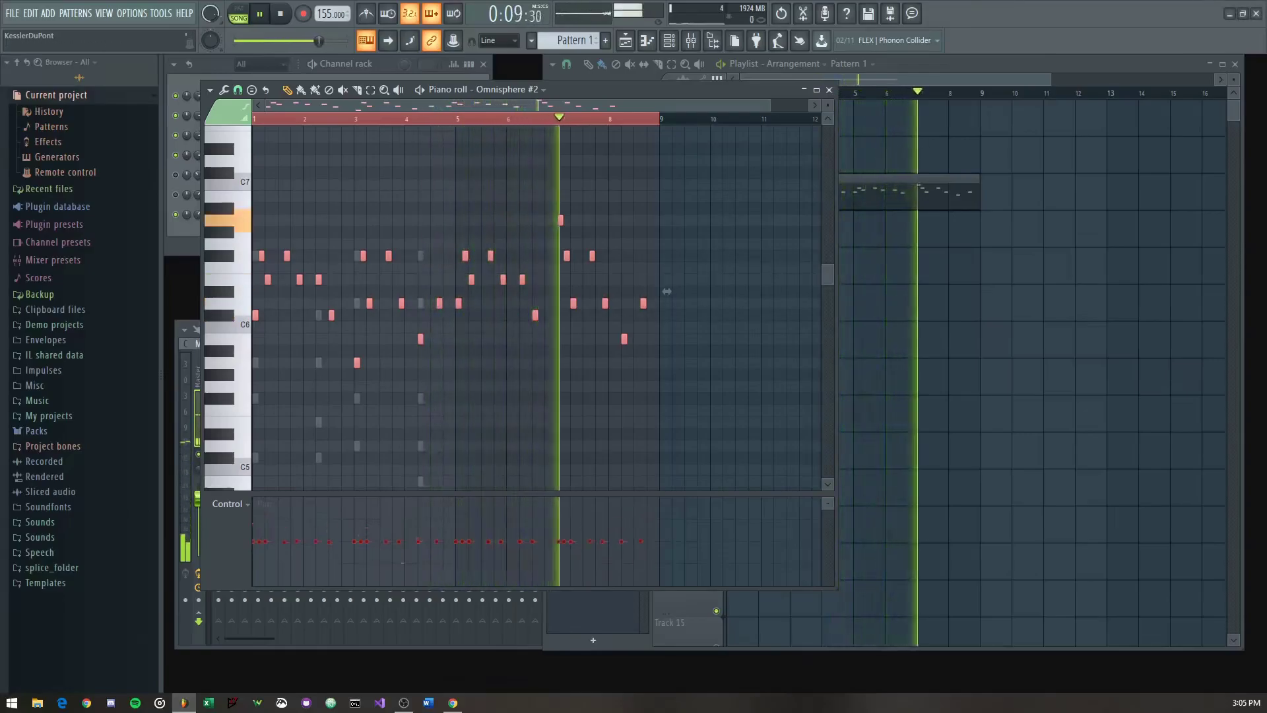
{"action": "right_click", "coordinate": [574, 410]}
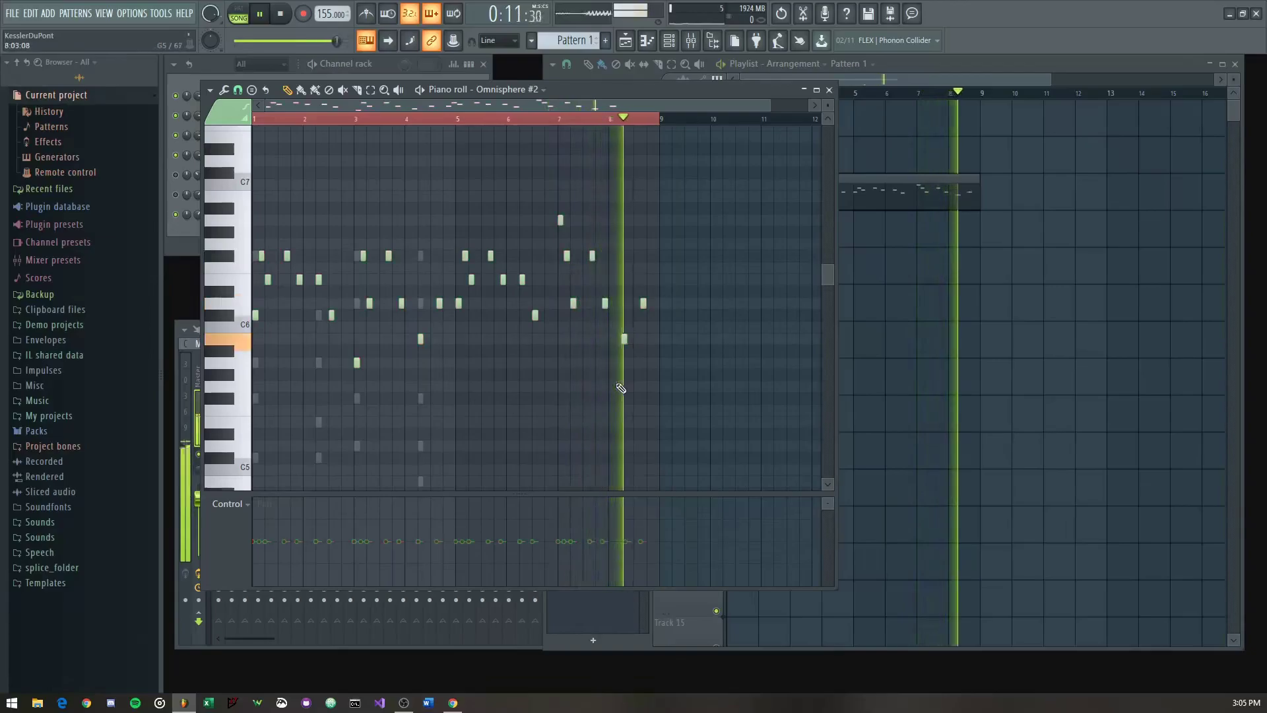
Step: Transpose the whole melody down one octave and stop playback
{"action": "scroll", "coordinate": [617, 415], "scroll_direction": "up", "scroll_amount": 4}
{"action": "scroll", "coordinate": [613, 432], "scroll_direction": "down", "scroll_amount": 2}
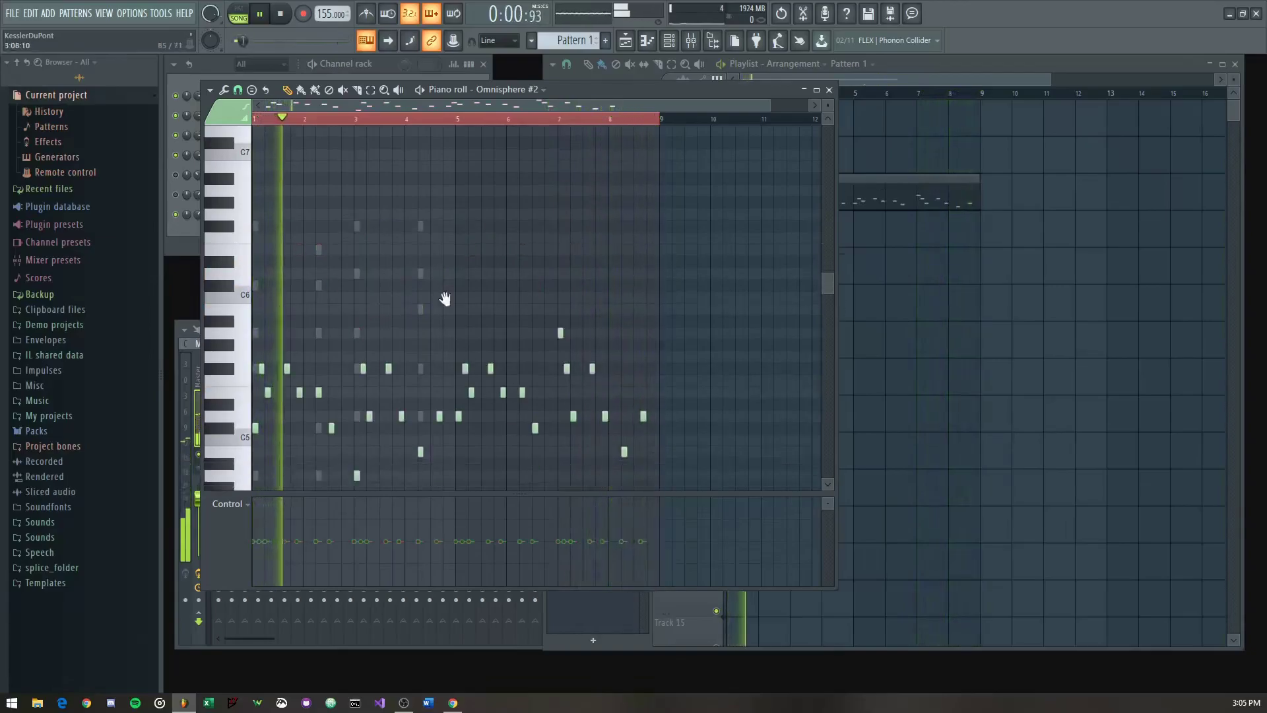
{"action": "key", "text": "space"}
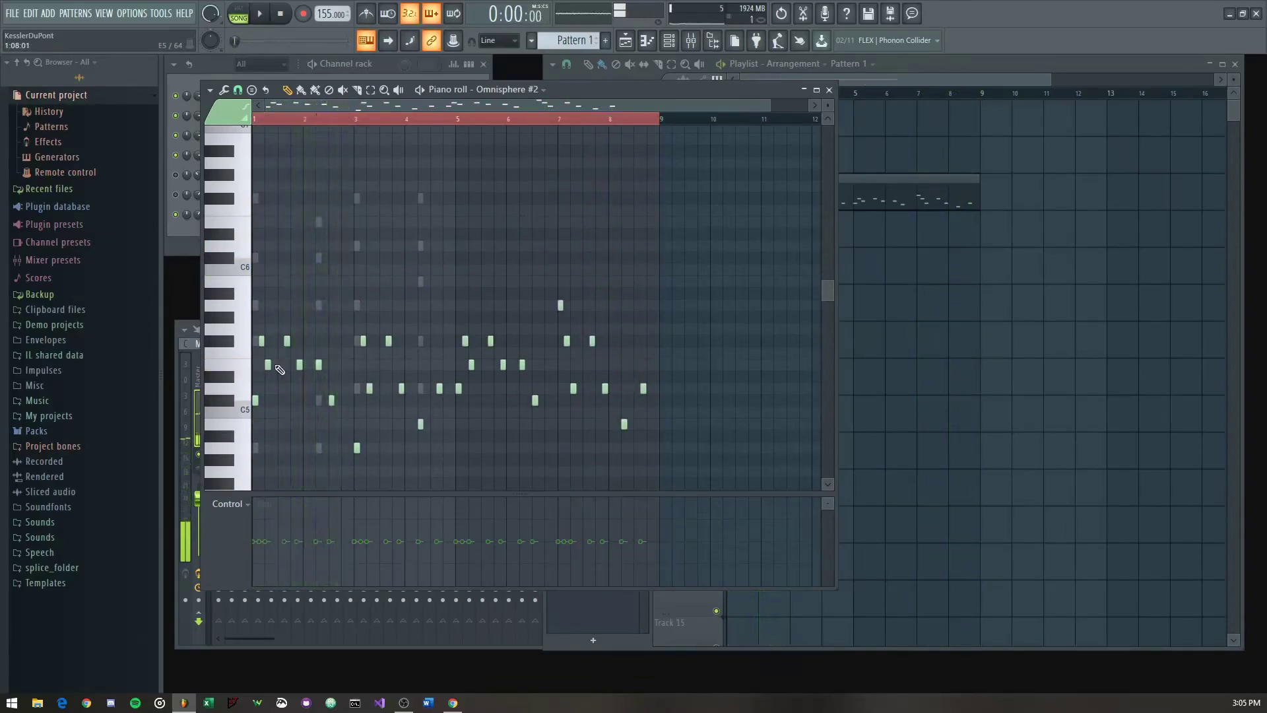
Step: Try the whole melody in other registers, transposing it up two octaves and then down three octaves
{"action": "key", "text": "F7"}
{"action": "key", "text": "space"}
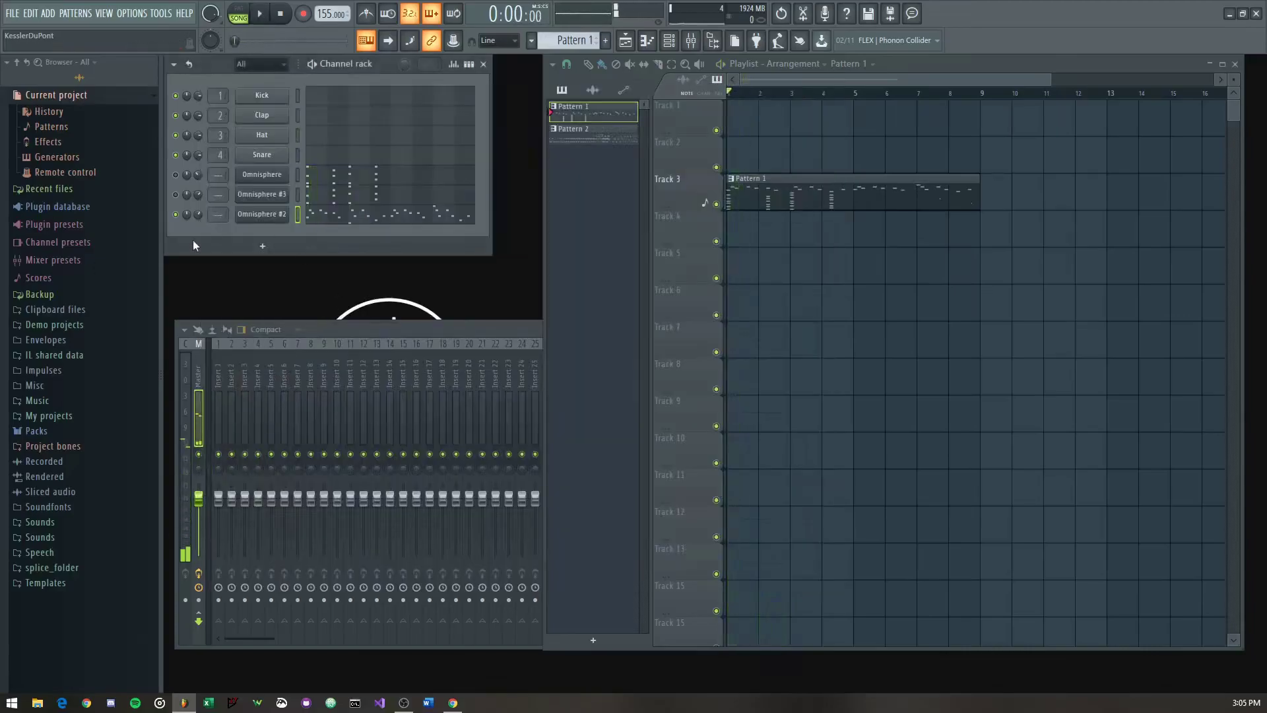
{"action": "key", "text": "space"}
{"action": "key", "text": "F7"}
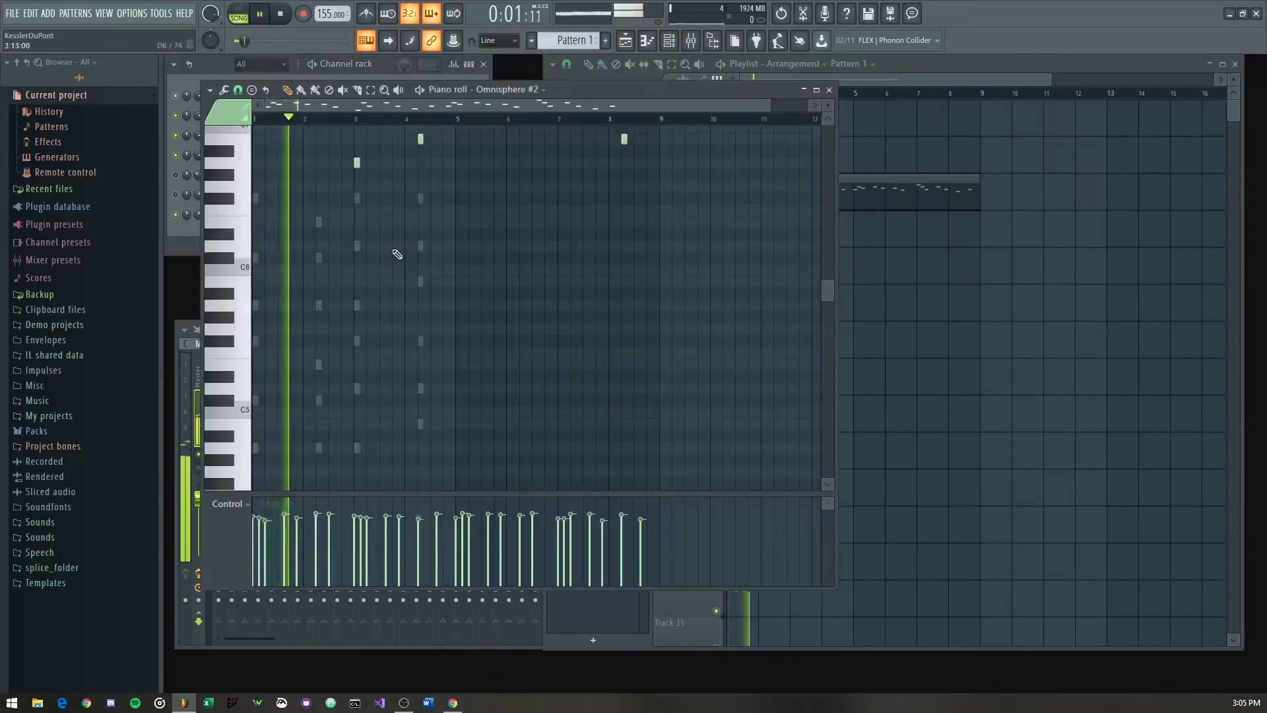
{"action": "key", "text": "space"}
{"action": "scroll", "coordinate": [427, 261], "scroll_direction": "down", "scroll_amount": 3}
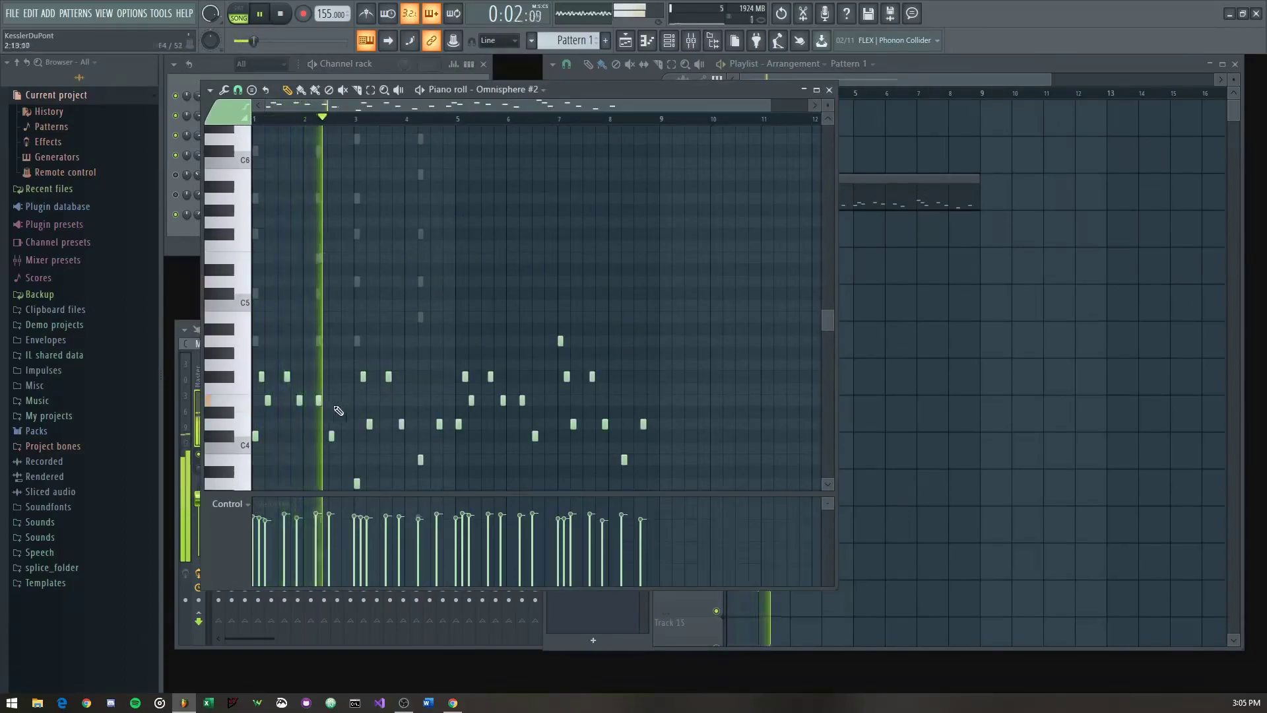
Step: Switch on the Spring effect in the common FX rack of the Omnisphere #2 instrument, then close the instrument
{"action": "key", "text": "F7"}
{"action": "left_click", "coordinate": [258, 215]}
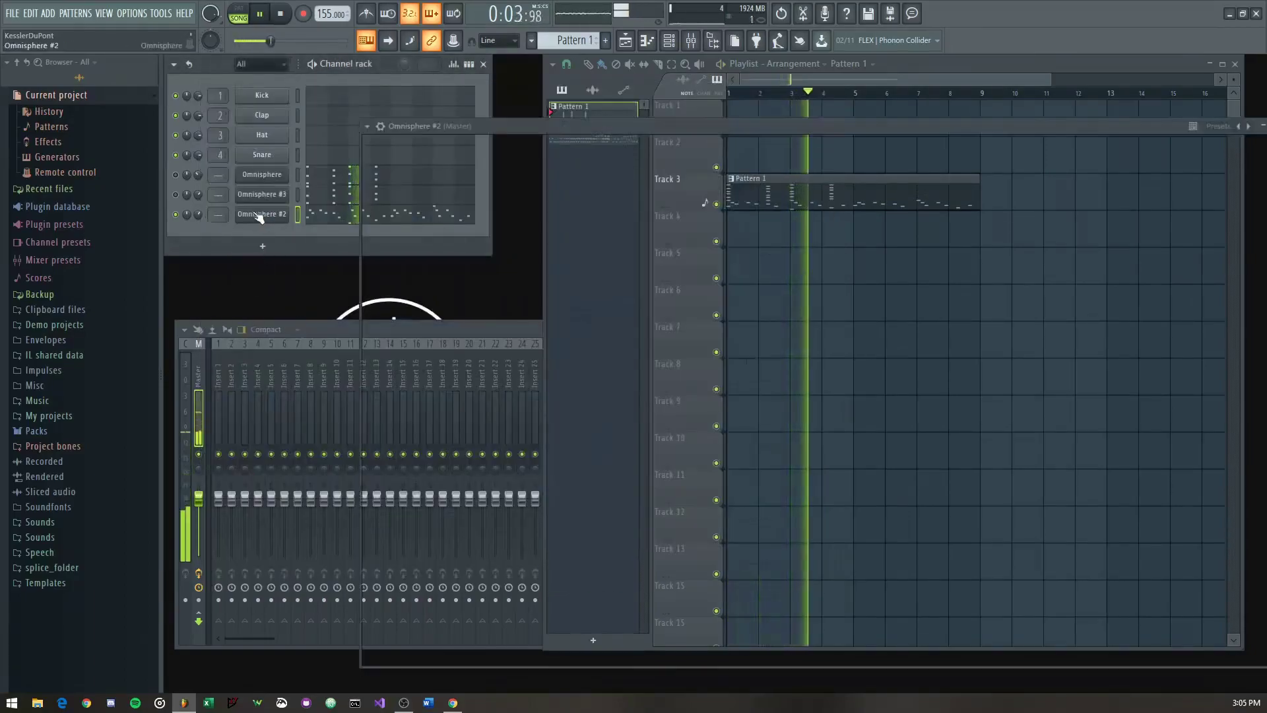
{"action": "left_click", "coordinate": [833, 303]}
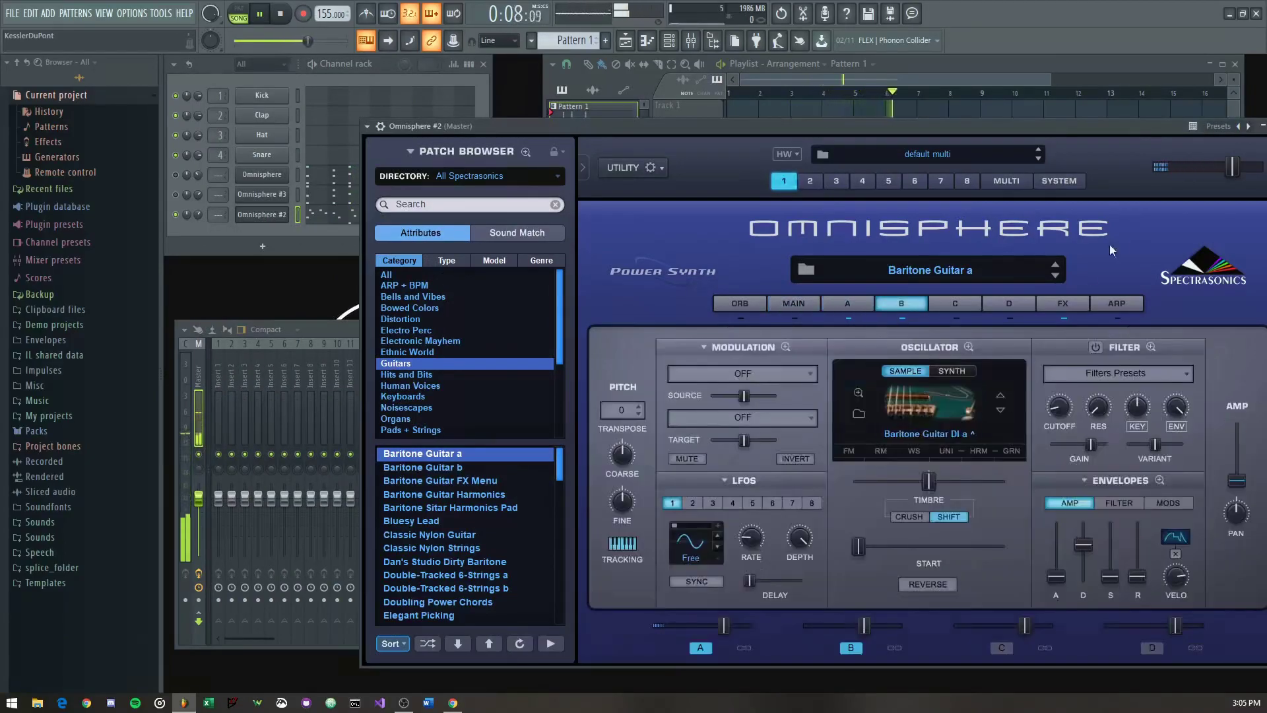
{"action": "left_click", "coordinate": [1059, 305]}
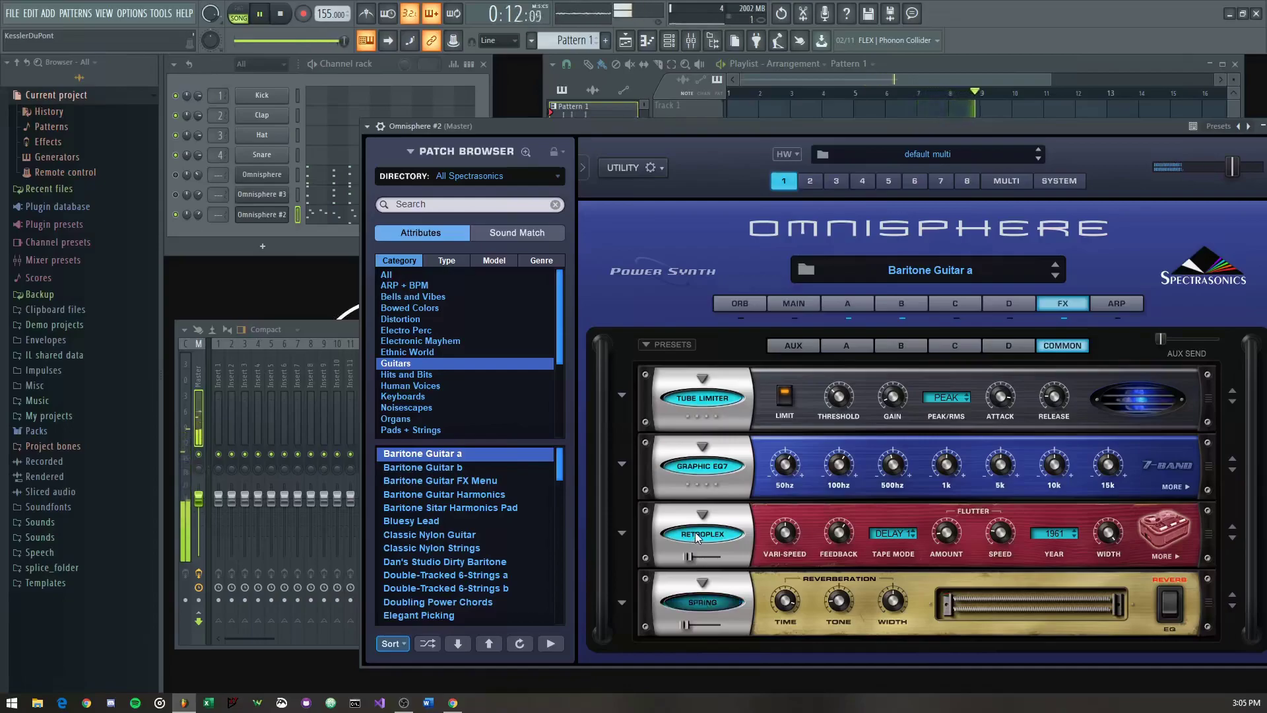
{"action": "left_click", "coordinate": [696, 604]}
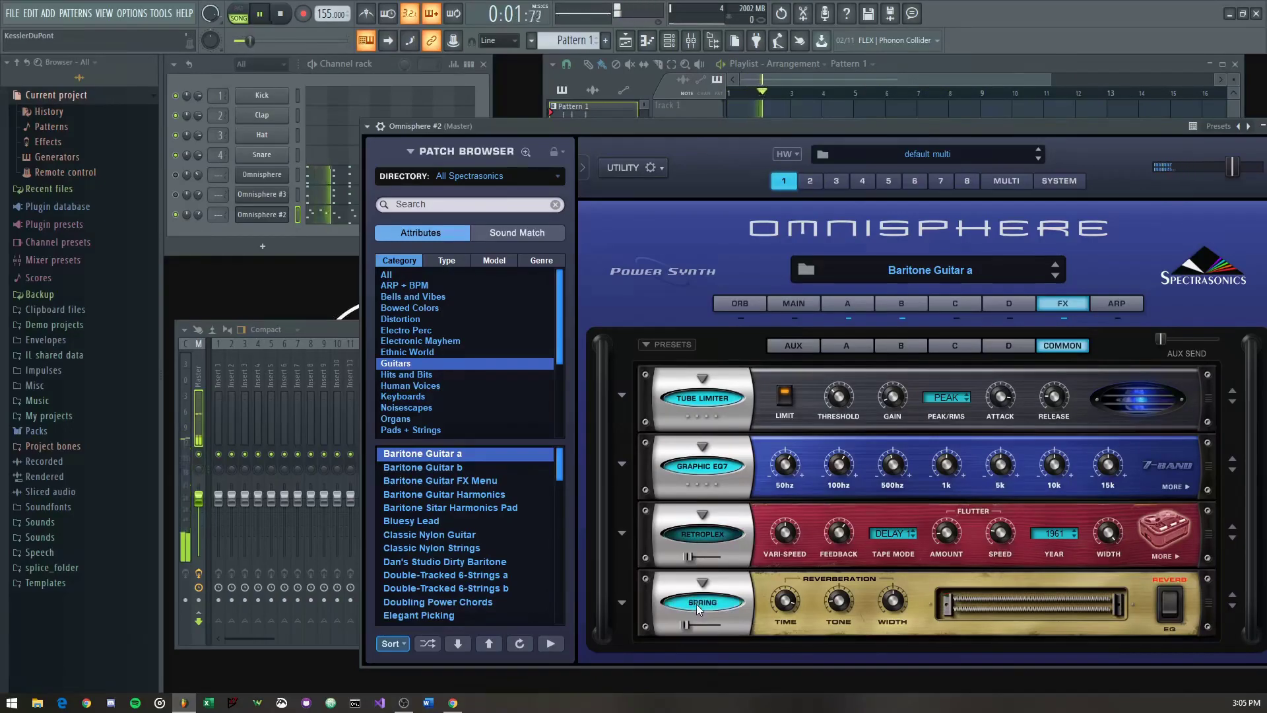
{"action": "key", "text": "Escape"}
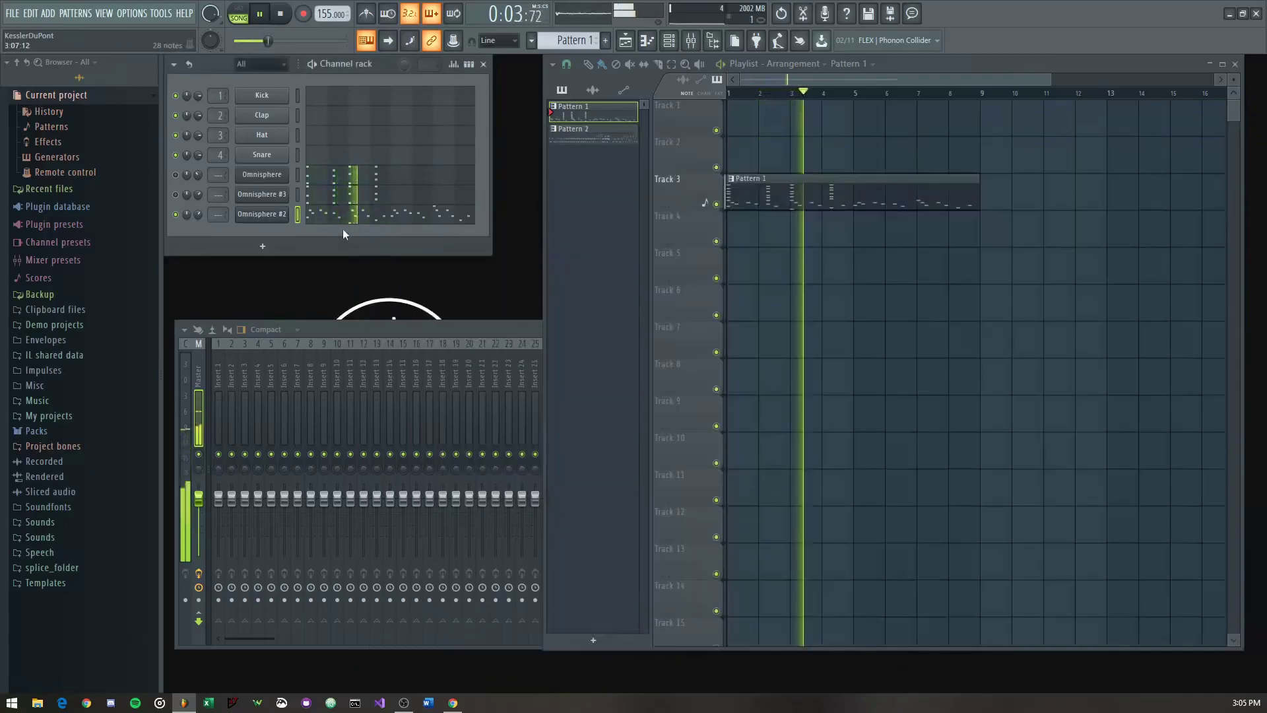
Step: Transpose the whole Omnisphere #2 melody up one octave
{"action": "left_click", "coordinate": [333, 213]}
{"action": "key", "text": "ctrl+Up"}
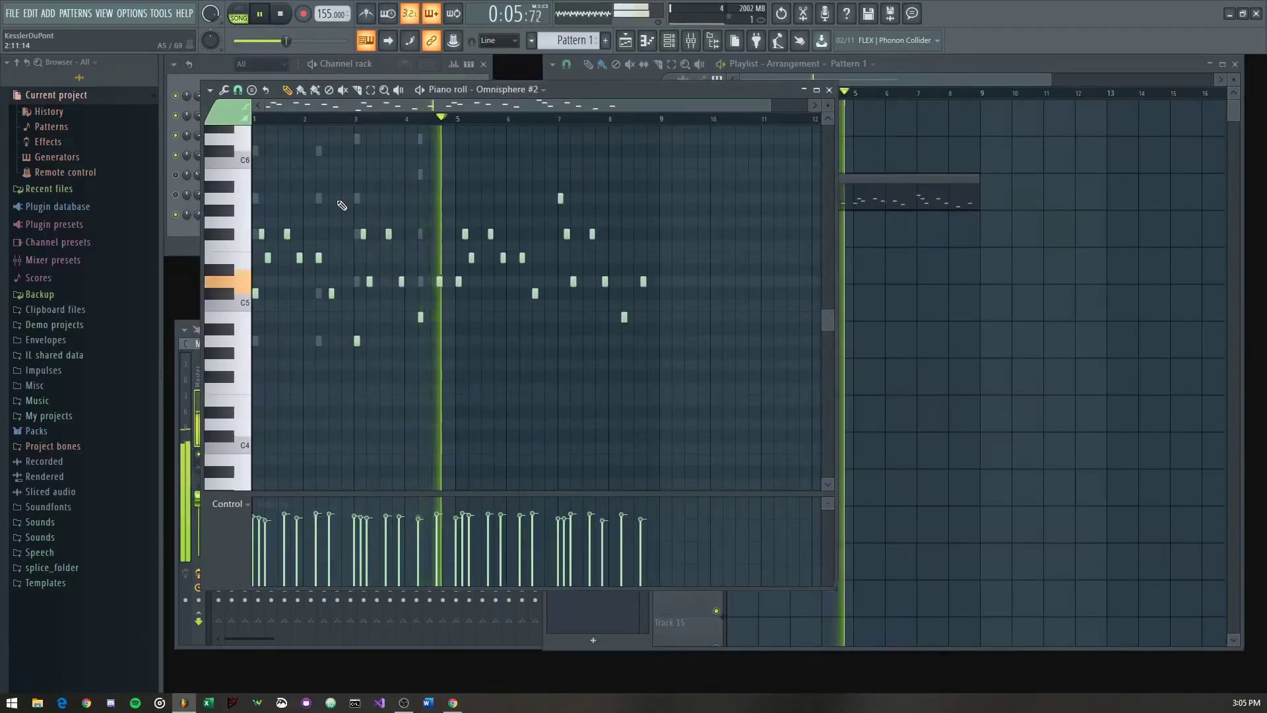
{"action": "key", "text": "Escape"}
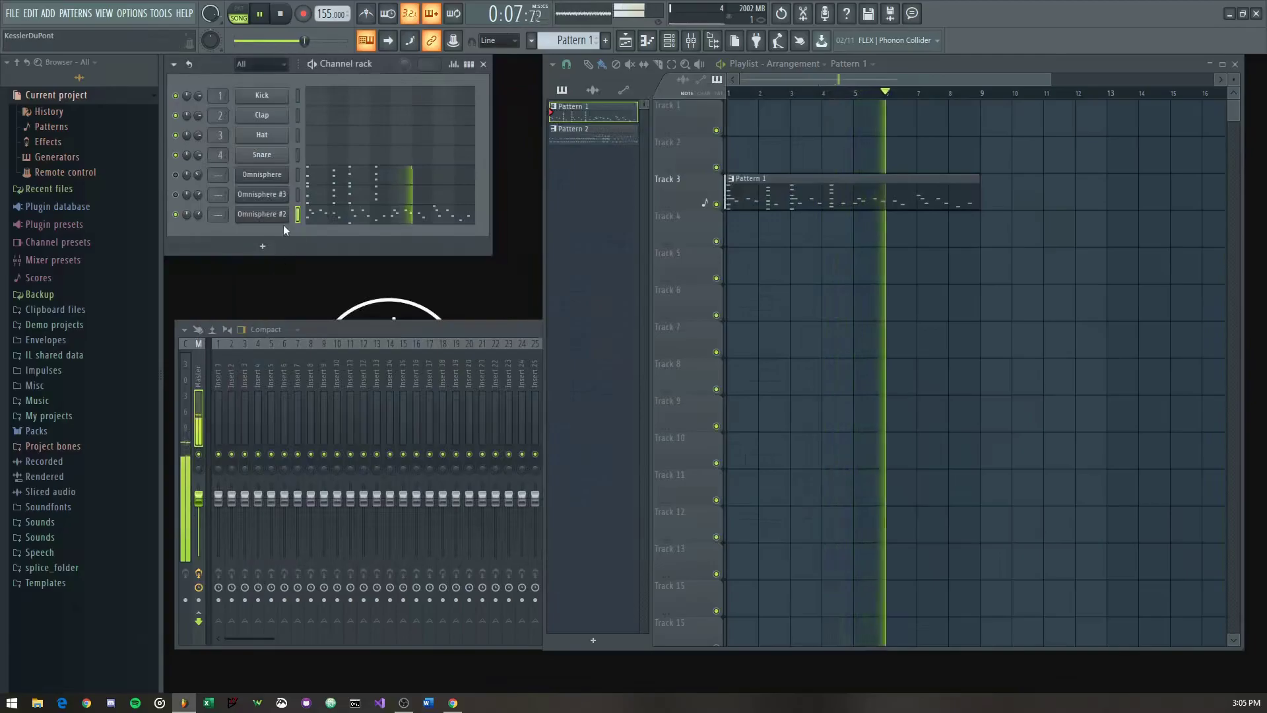
Step: Inspect the oscillator layer settings of the Baritone Guitar a patch in Omnisphere #2
{"action": "left_click", "coordinate": [282, 215]}
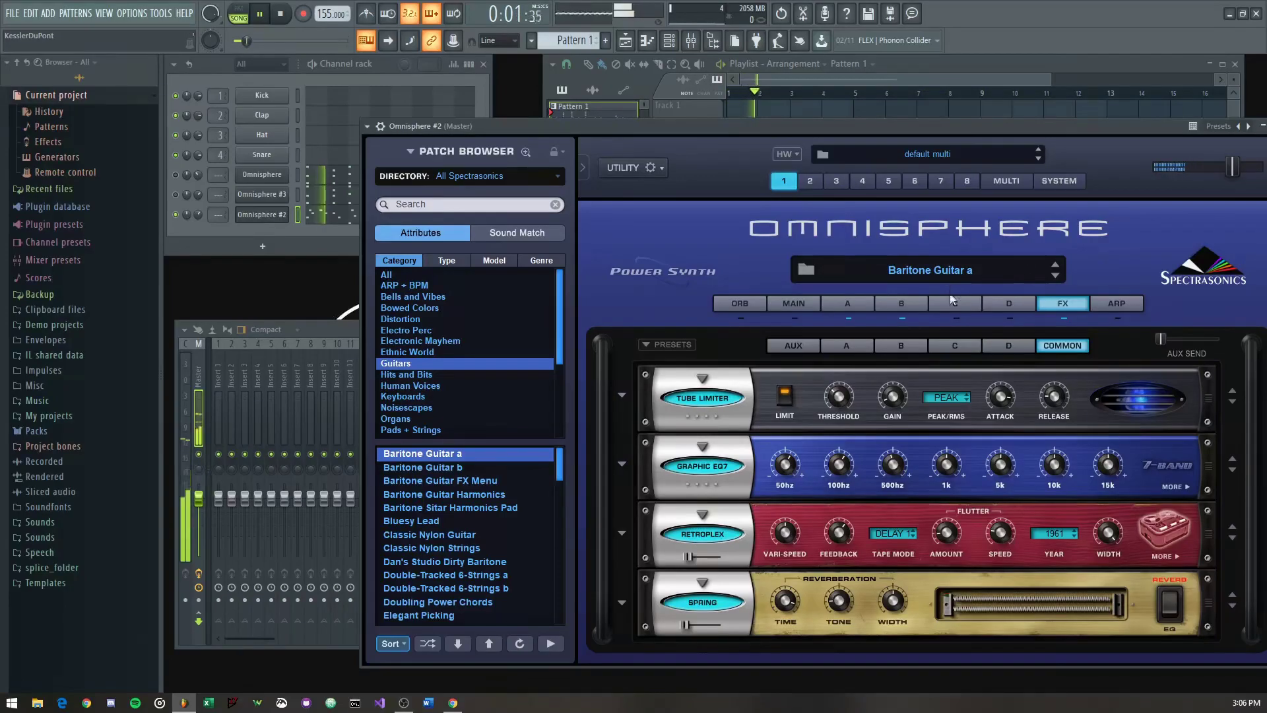
{"action": "left_click", "coordinate": [900, 304]}
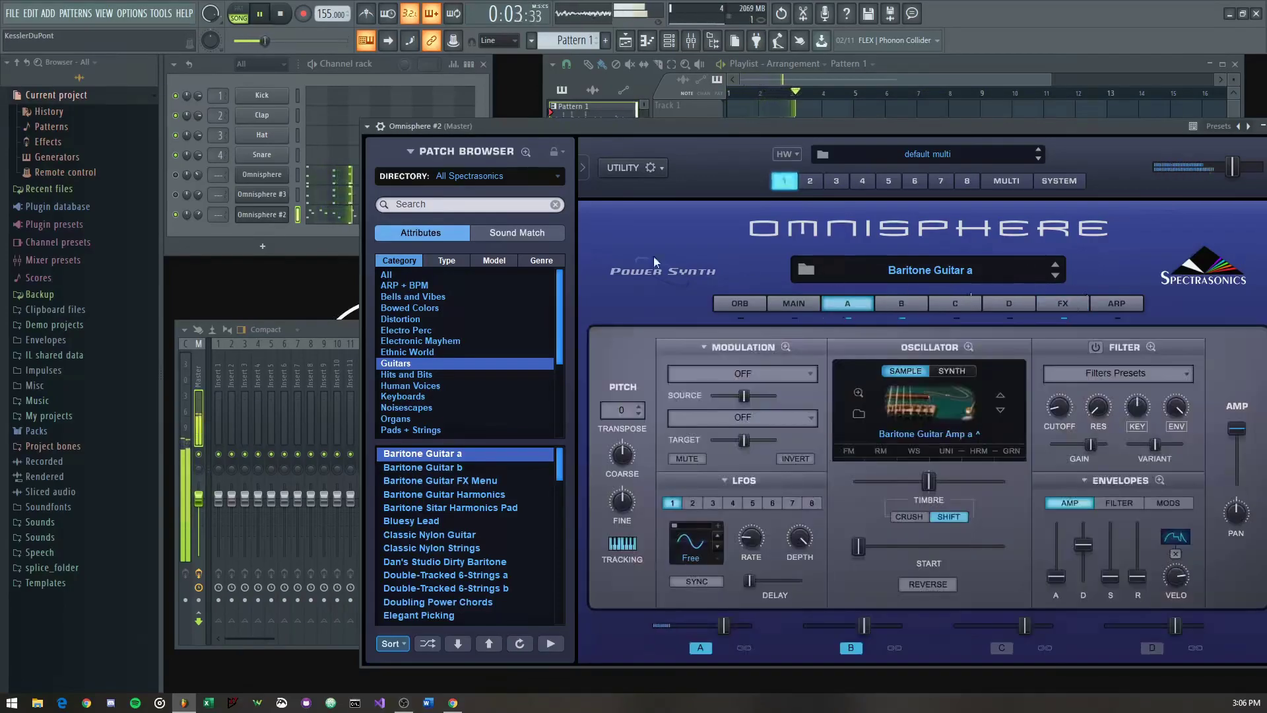
{"action": "key", "text": "Escape"}
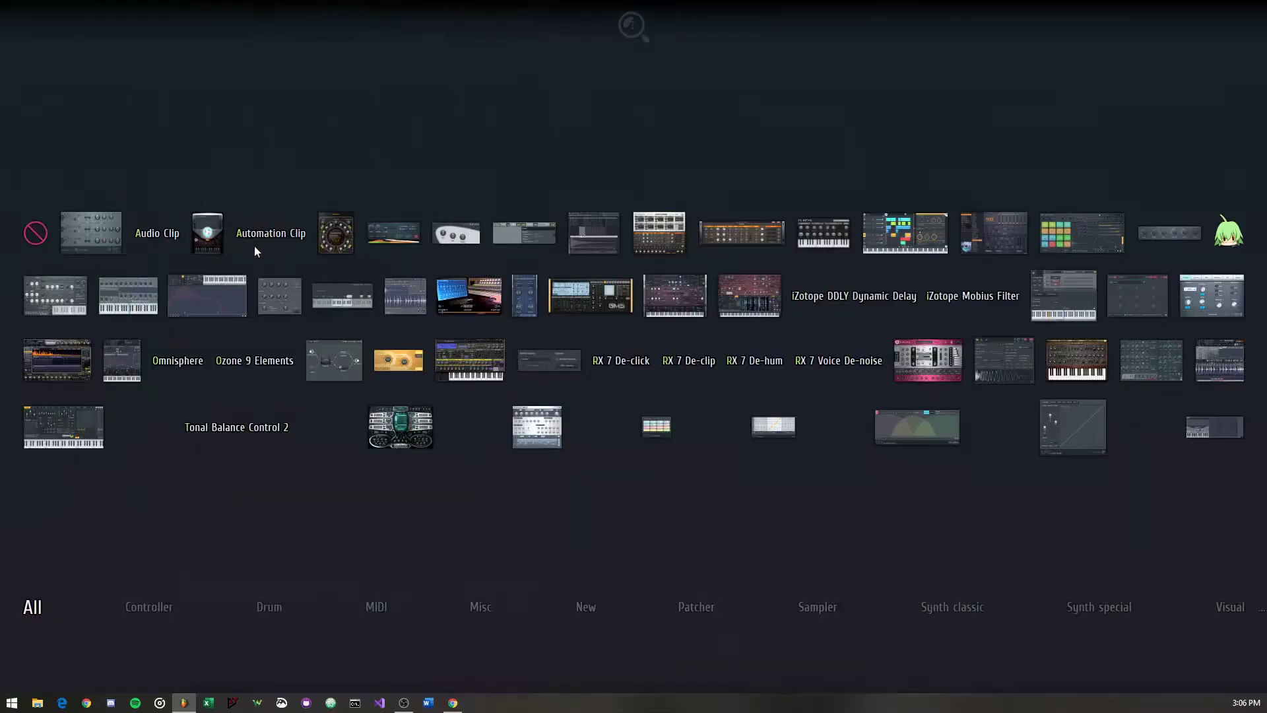
{"action": "left_click", "coordinate": [262, 245]}
{"action": "key", "text": "Escape"}
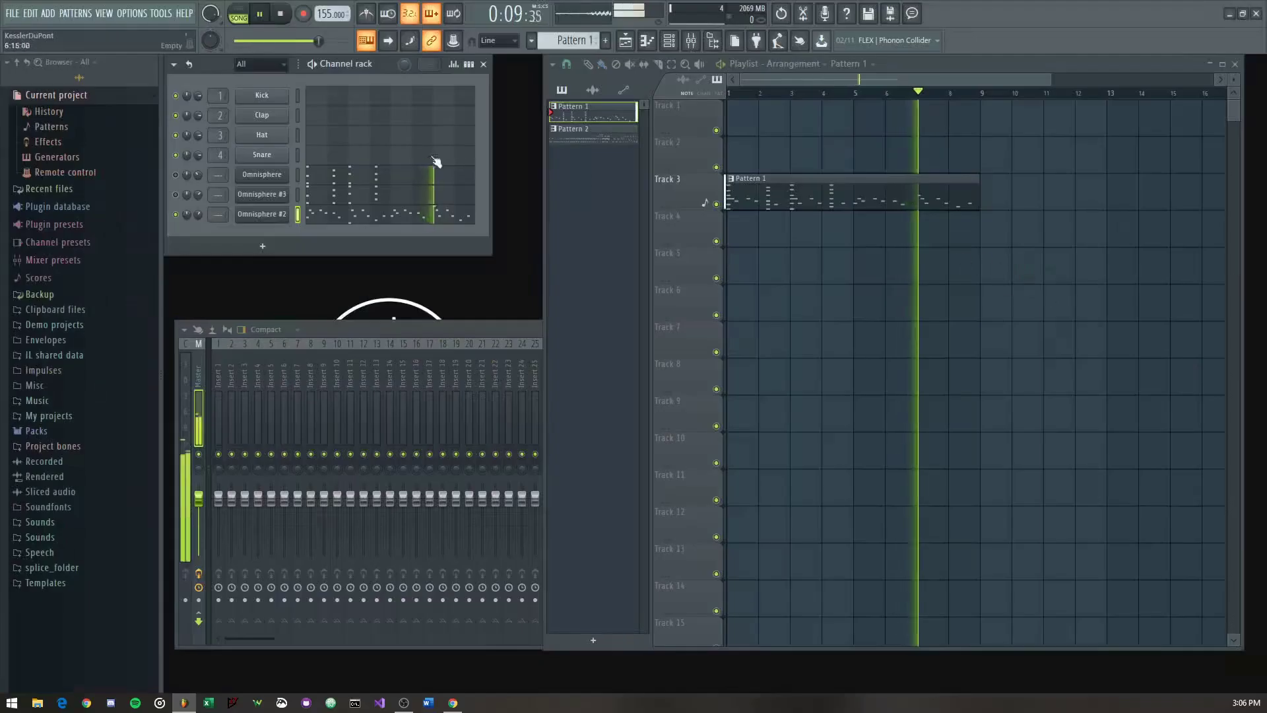
Step: Set the Retroplex mix to about 2.17 % in Omnisphere #2's common FX rack and close the instrument
{"action": "left_click", "coordinate": [266, 214]}
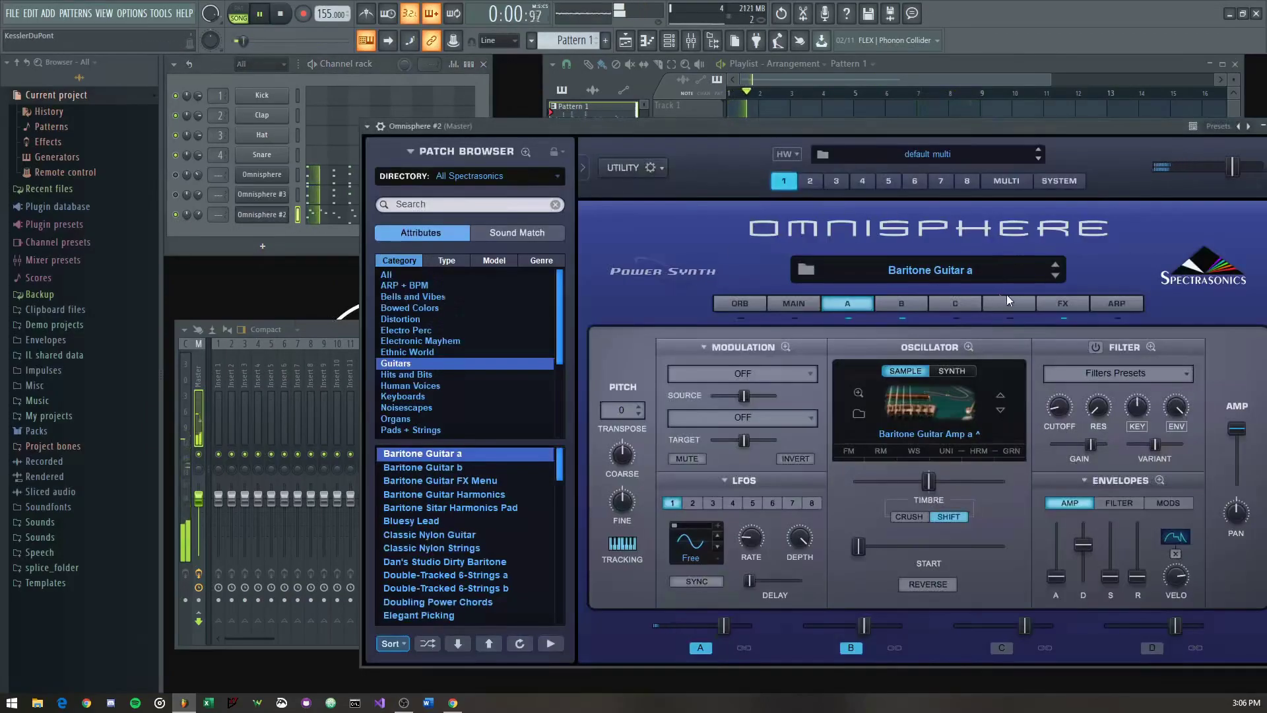
{"action": "left_click", "coordinate": [1062, 303]}
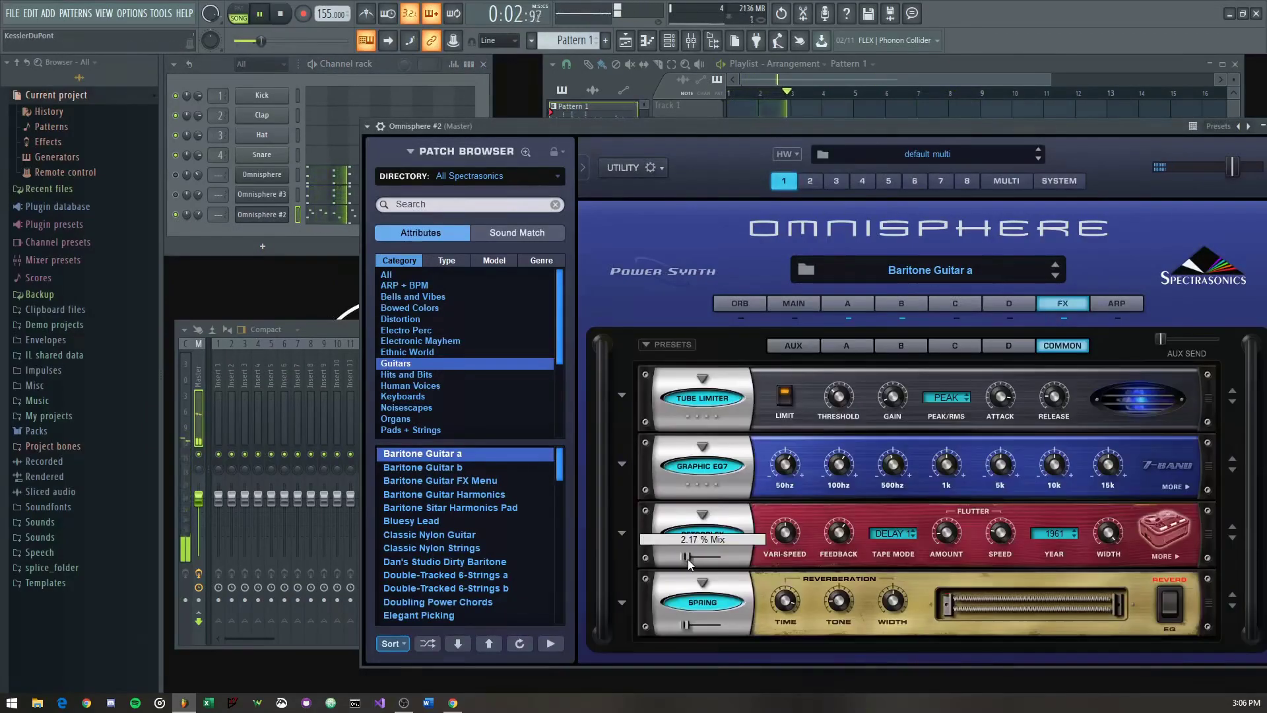
{"action": "left_click_drag", "start_coordinate": [686, 558], "coordinate": [689, 561]}
{"action": "key", "text": "Escape"}
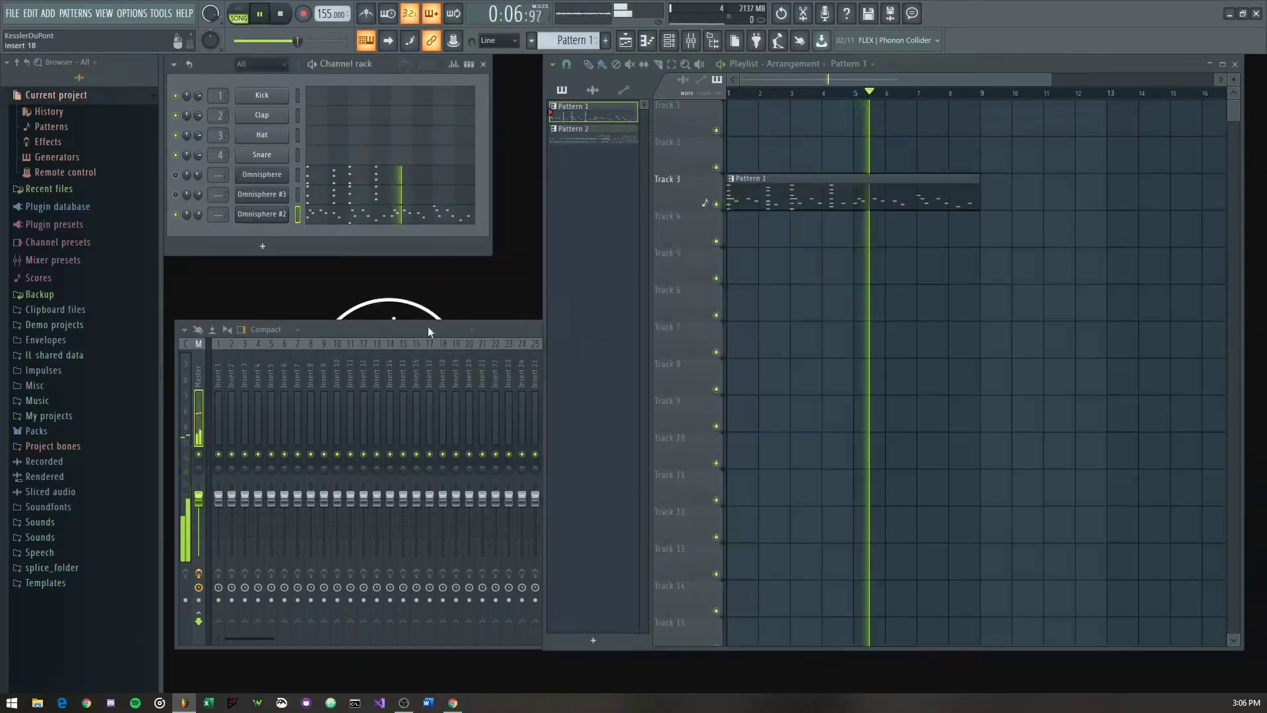
Step: Route the Omnisphere #2 channel to mixer insert 6 and load Fruity Parametric EQ 2 on that insert
{"action": "left_click_drag", "start_coordinate": [217, 215], "coordinate": [218, 198]}
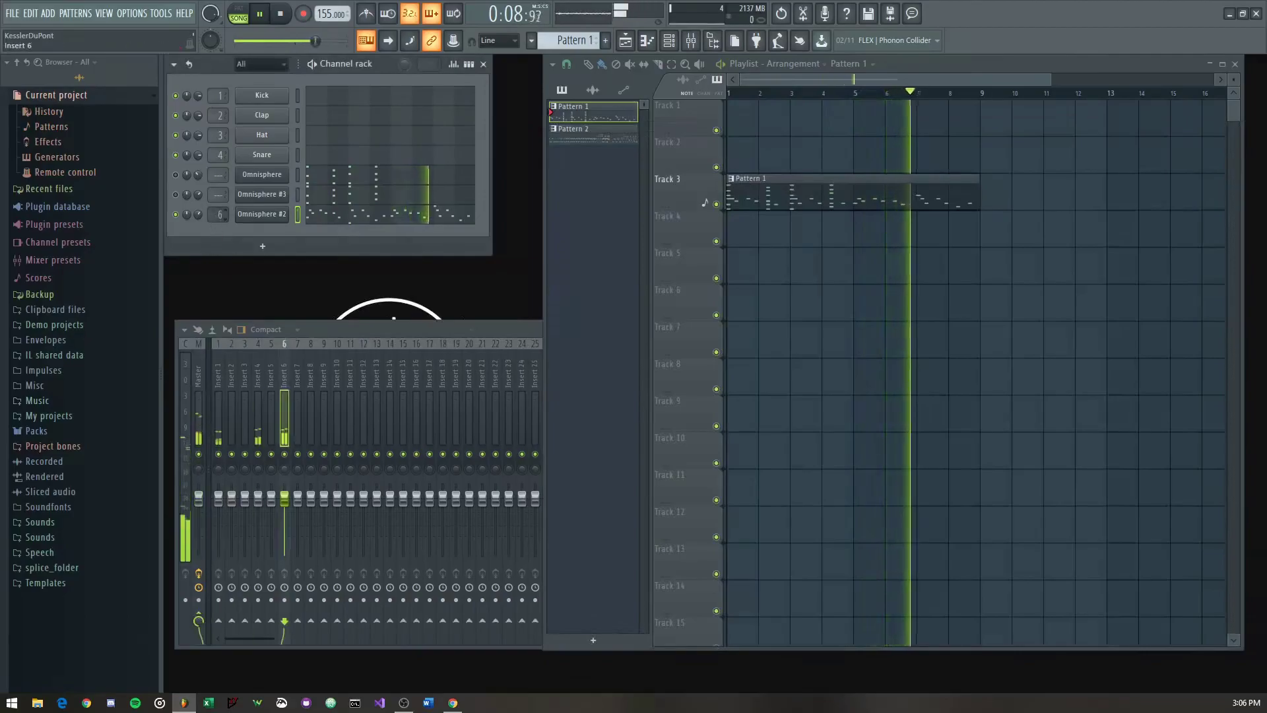
{"action": "left_click", "coordinate": [283, 405]}
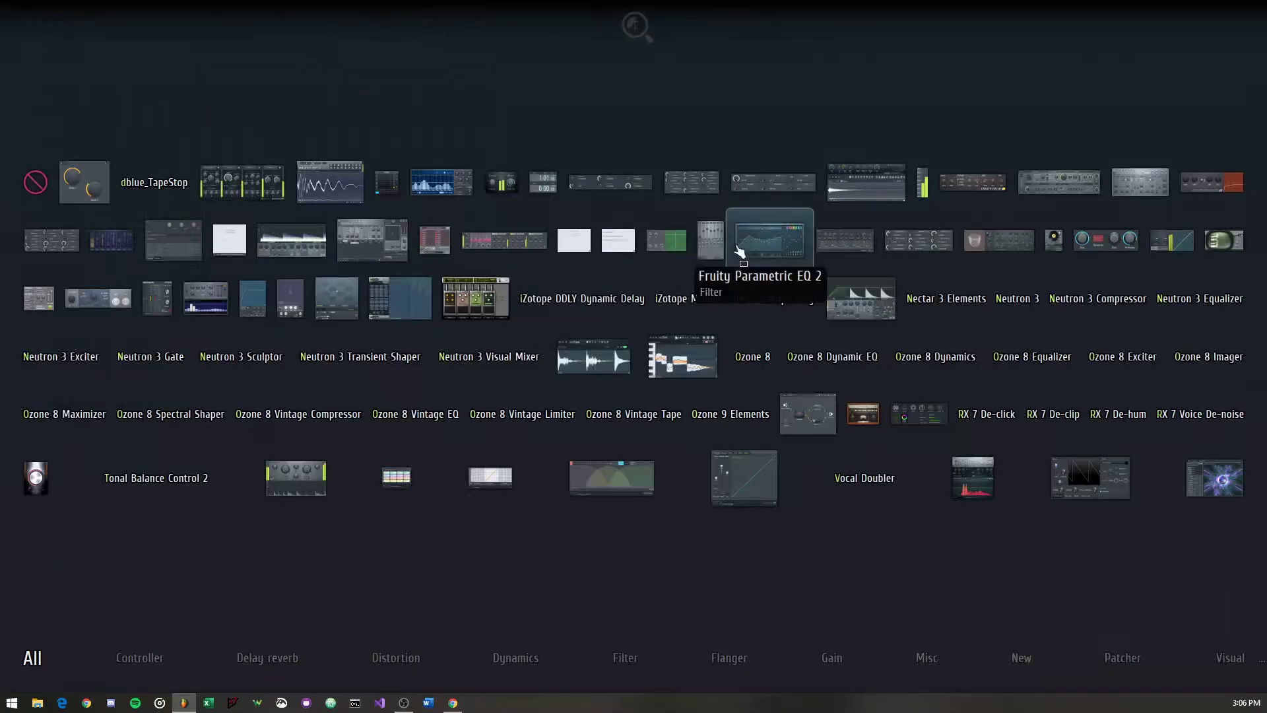
{"action": "left_click", "coordinate": [738, 248]}
Step: Make EQ band 1 a high pass at about 83 Hz, lower band 2 slightly, and close the EQ
{"action": "right_click", "coordinate": [335, 334]}
{"action": "mouse_move", "coordinate": [362, 380]}
{"action": "left_click", "coordinate": [328, 340]}
{"action": "right_click", "coordinate": [328, 338]}
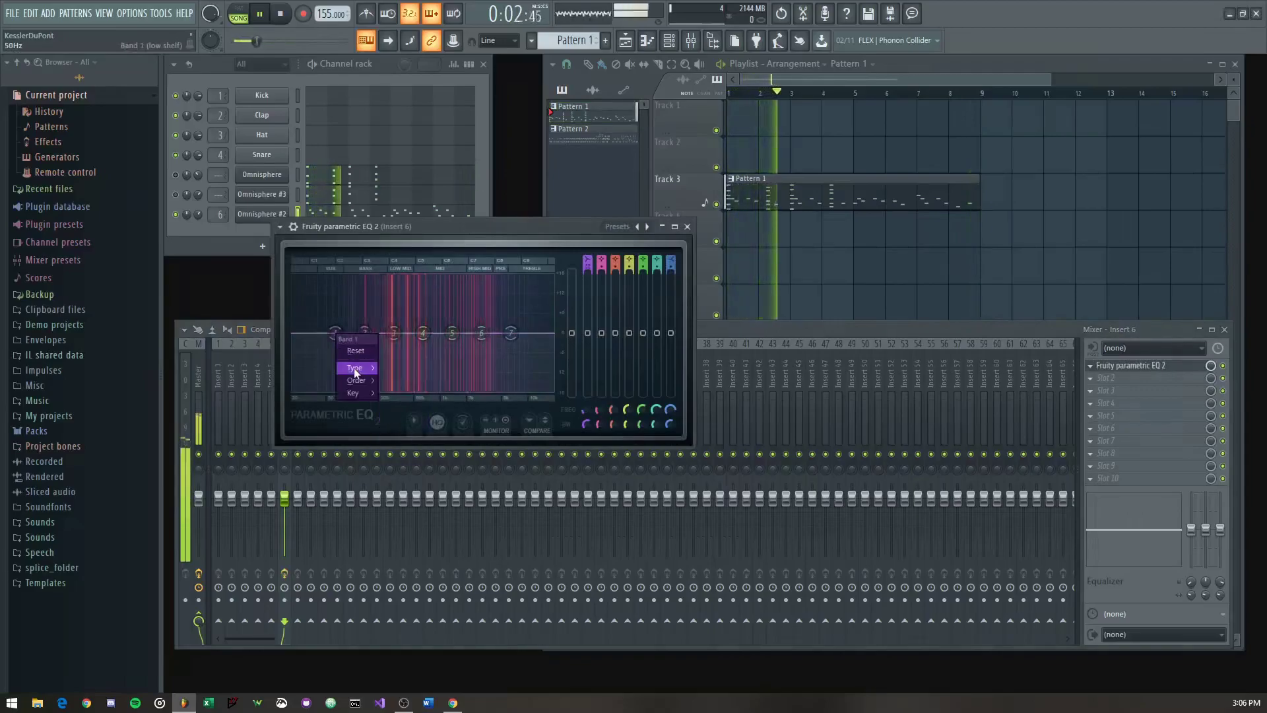
{"action": "left_click", "coordinate": [422, 405]}
{"action": "mouse_move", "coordinate": [336, 333]}
{"action": "left_mouse_down"}
{"action": "mouse_move", "coordinate": [387, 339]}
{"action": "mouse_move", "coordinate": [346, 335]}
{"action": "left_mouse_up"}
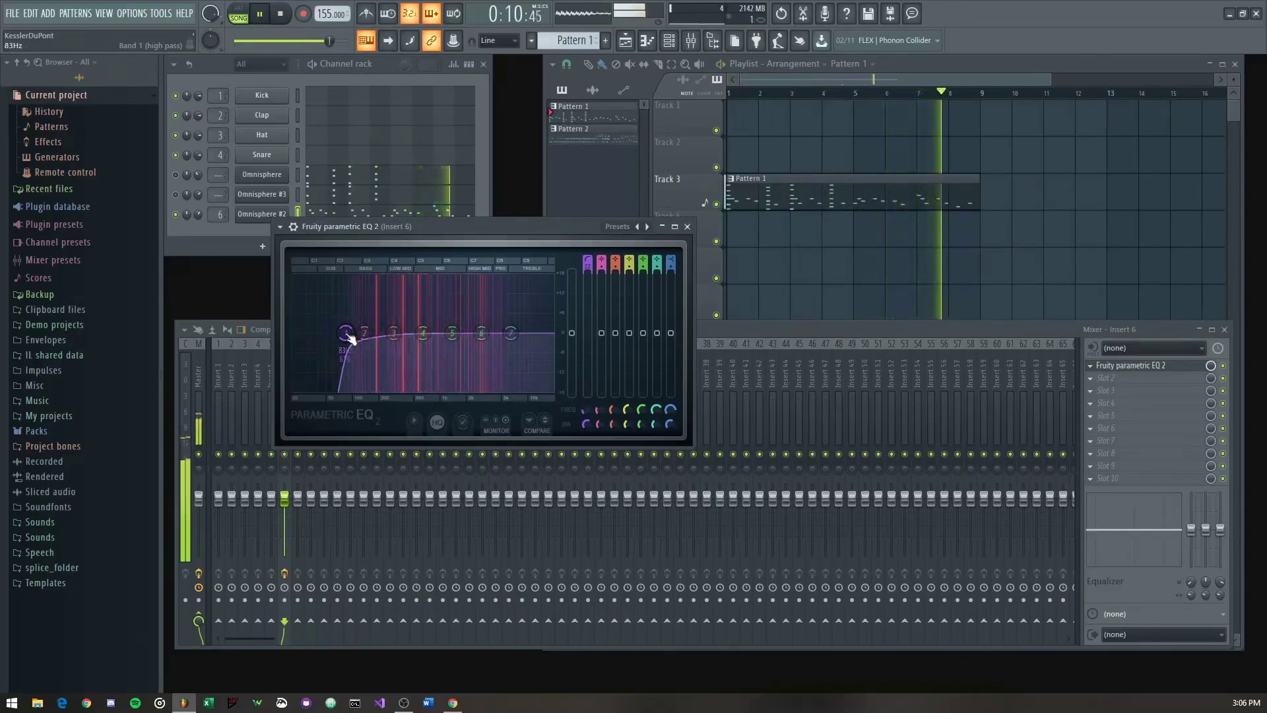
{"action": "left_click_drag", "start_coordinate": [364, 333], "coordinate": [375, 358]}
{"action": "key", "text": "Escape"}
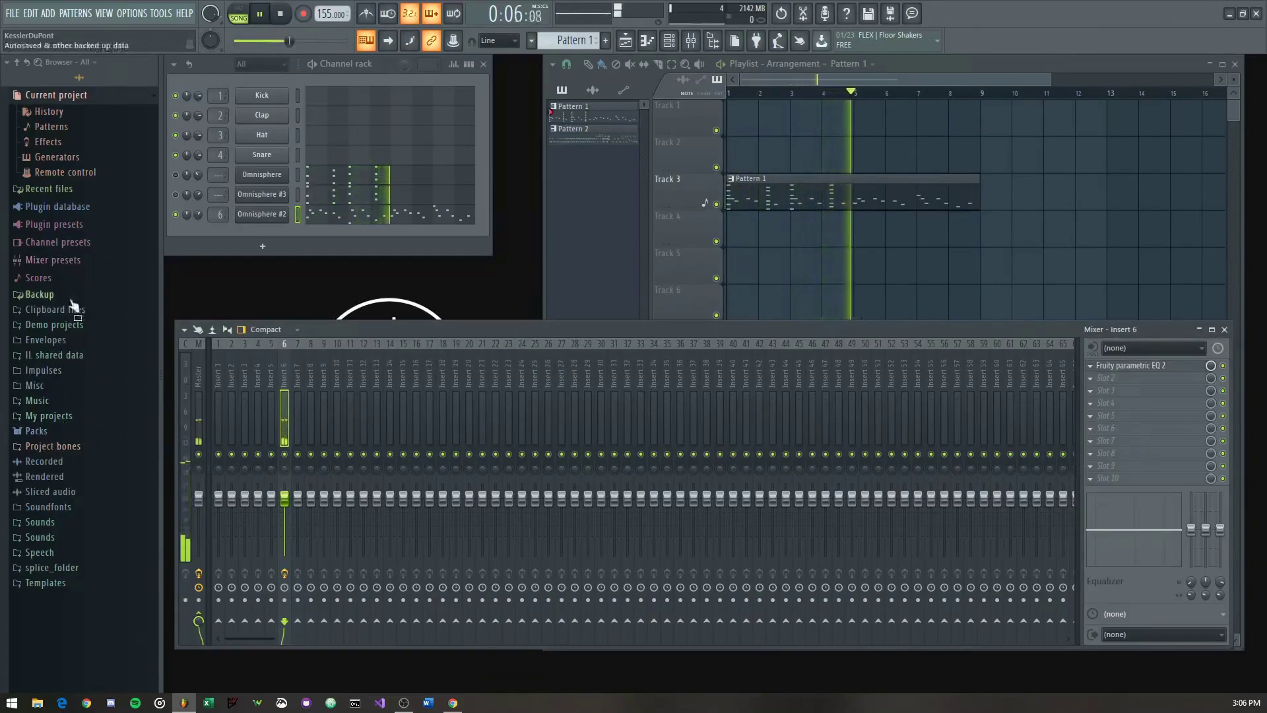
Step: Create a new pattern named D and place it at bar 1 on Track 5 of the playlist
{"action": "left_click", "coordinate": [591, 283]}
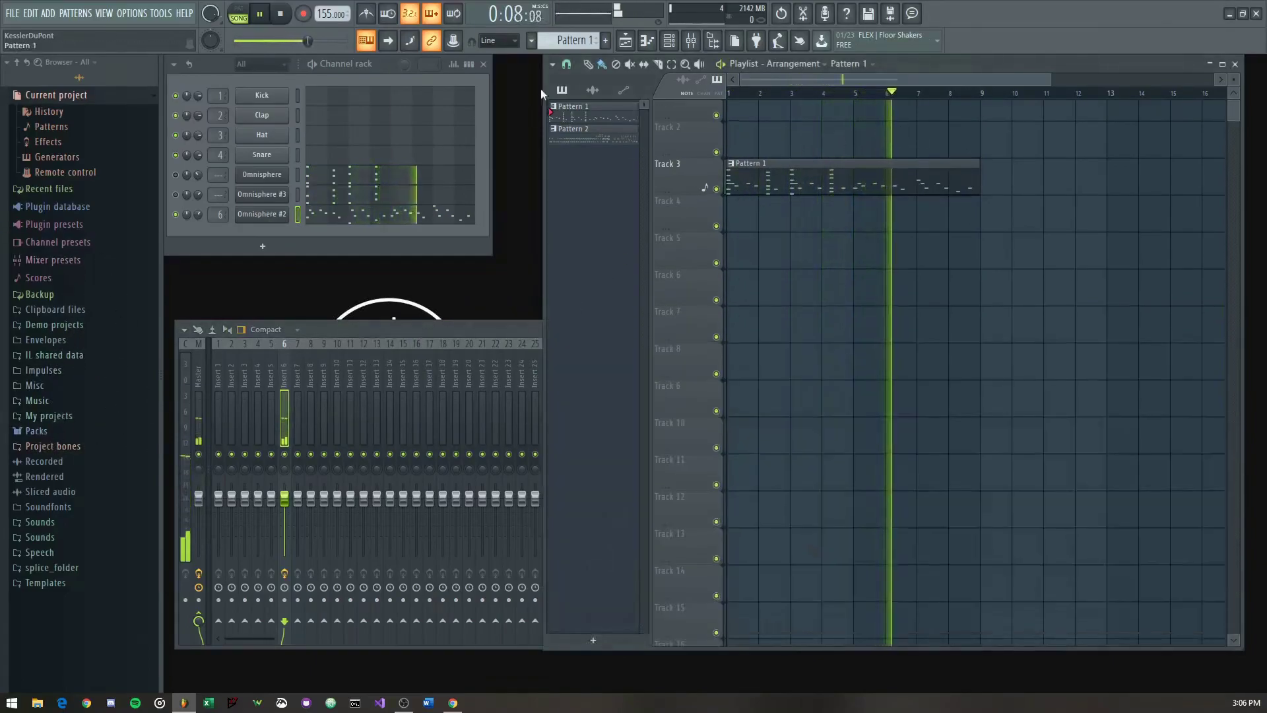
{"action": "left_click", "coordinate": [603, 41]}
{"action": "type", "text": "D"}
{"action": "key", "text": "Return"}
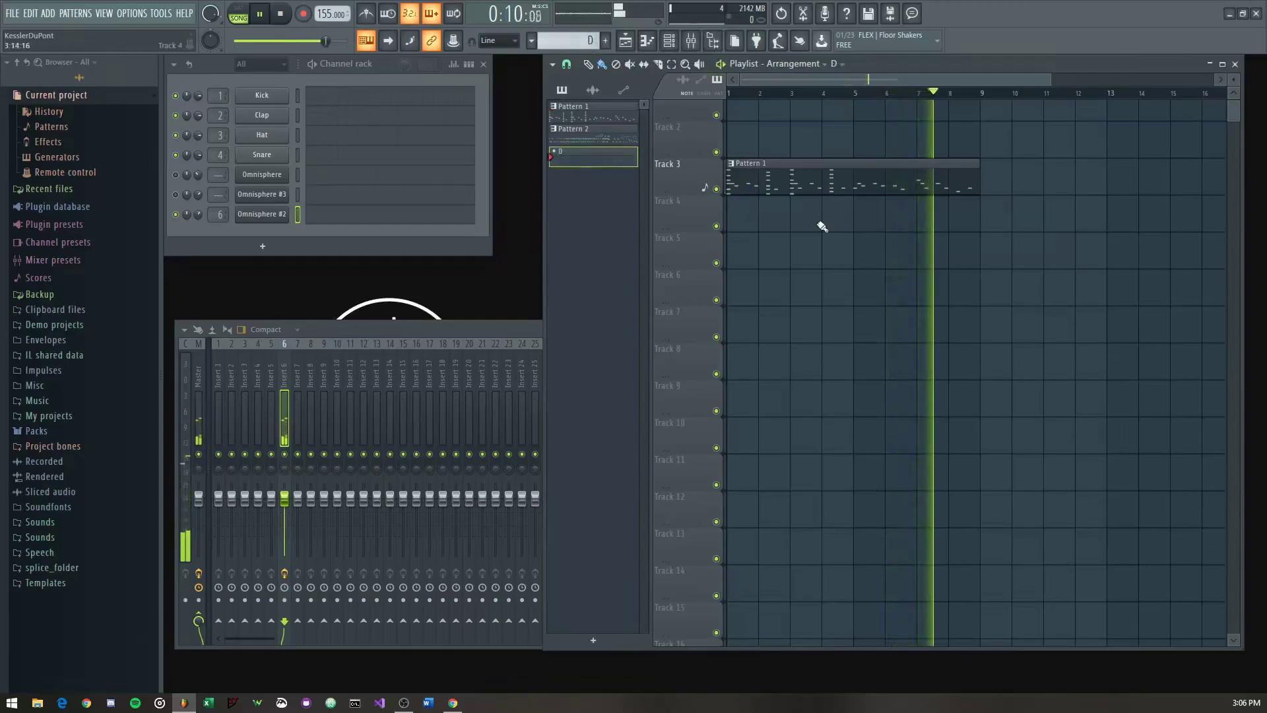
{"action": "left_click", "coordinate": [744, 250]}
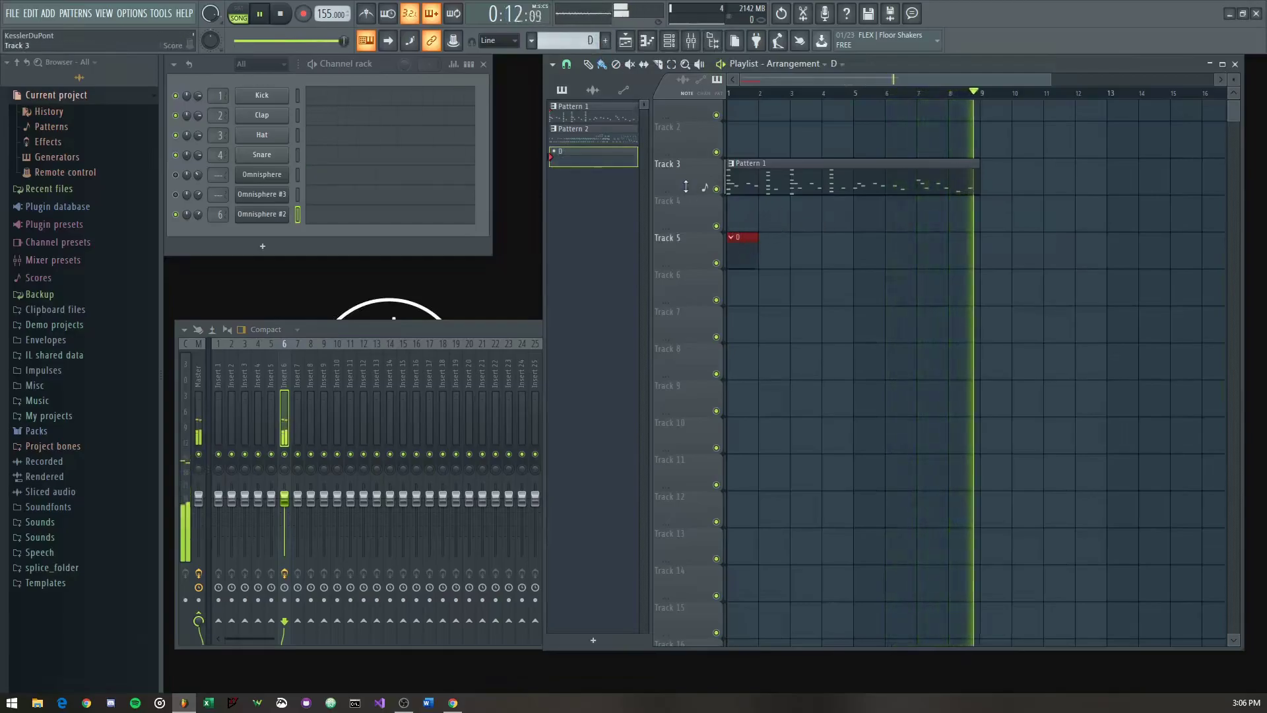
{"action": "left_click", "coordinate": [792, 187], "text": "ctrl"}
{"action": "key", "text": "ctrl+b"}
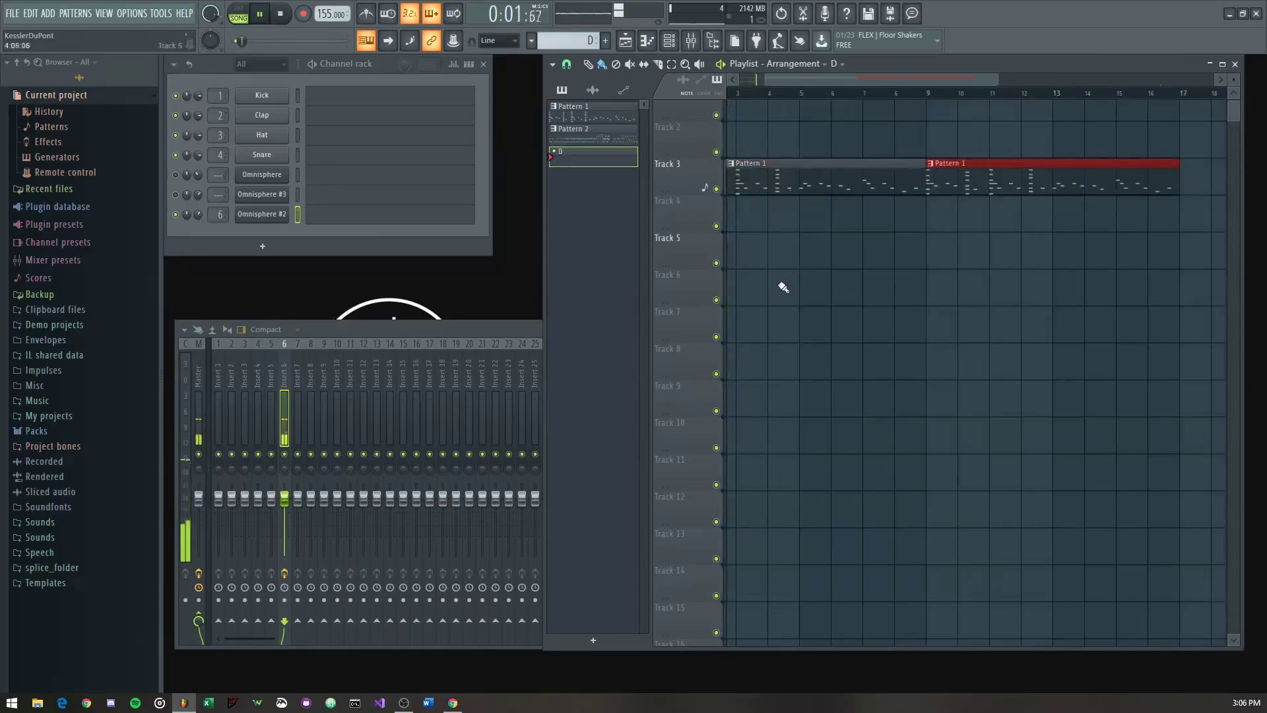
{"action": "right_click", "coordinate": [996, 182]}
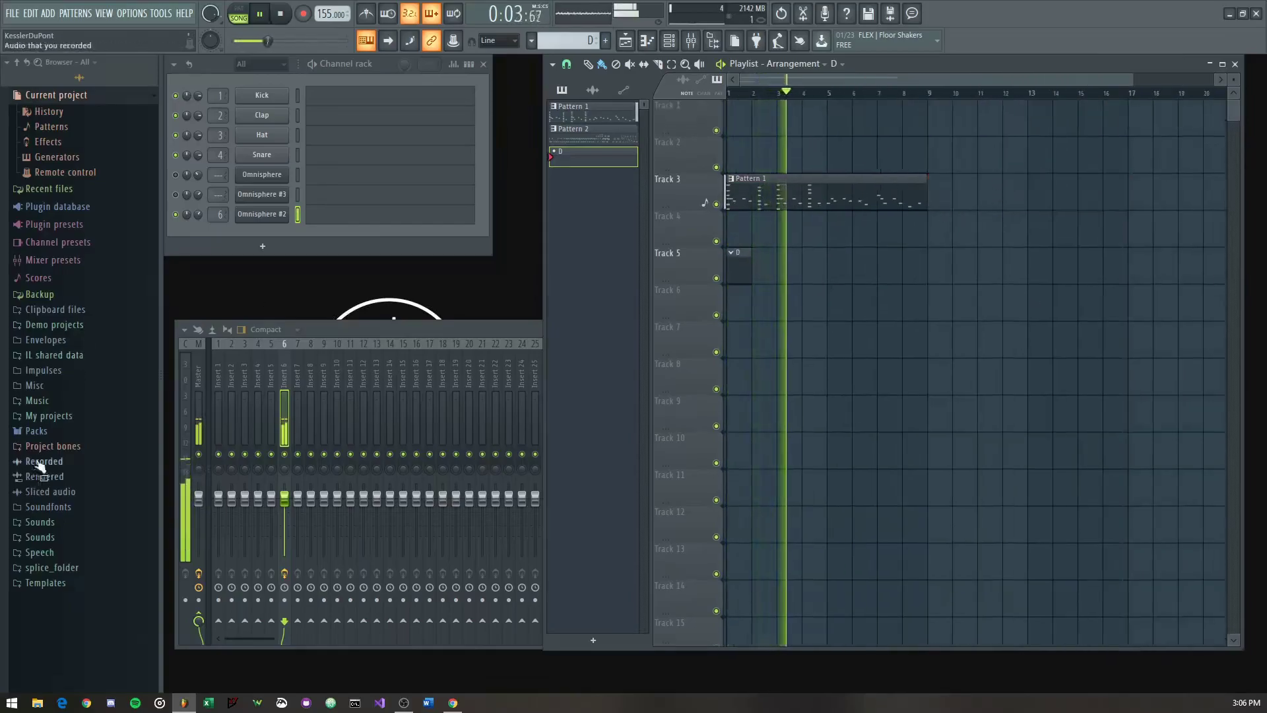
Step: Browse the Music folder to The Plug Sound Bundle Vol. 1 and open the 808s of Drum Kit - Vibe
{"action": "left_click", "coordinate": [41, 401]}
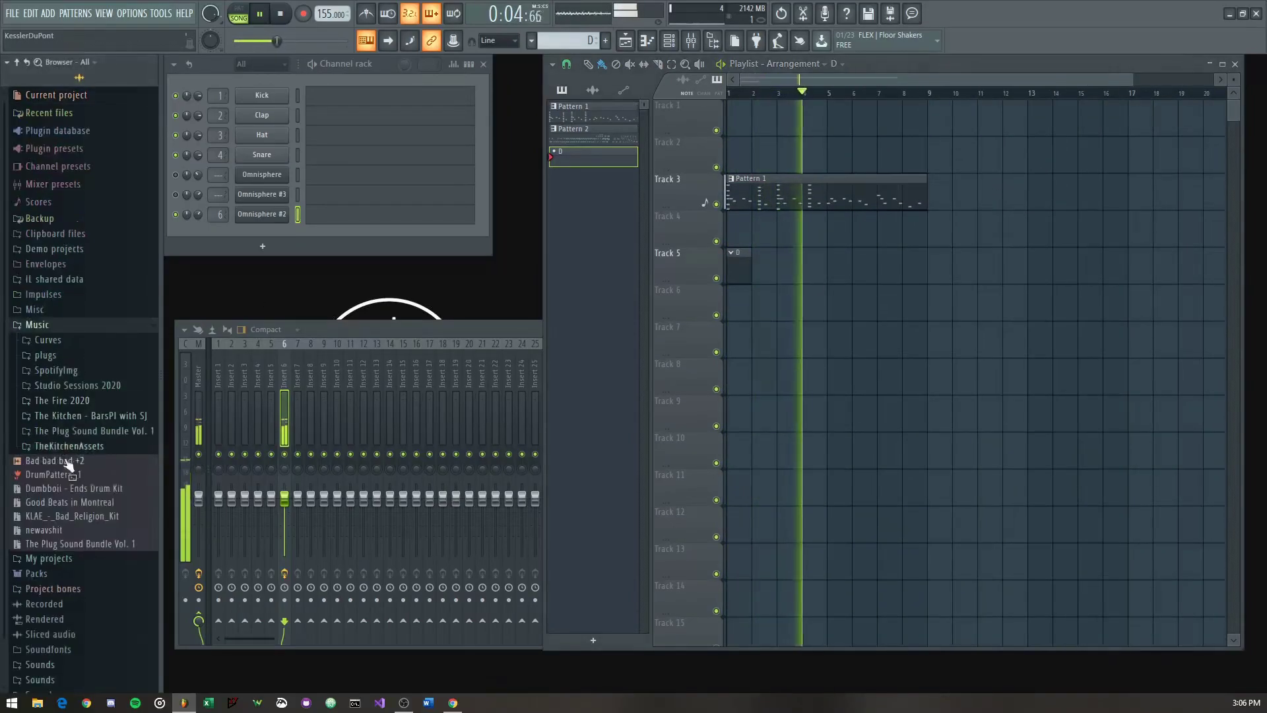
{"action": "left_click", "coordinate": [88, 402]}
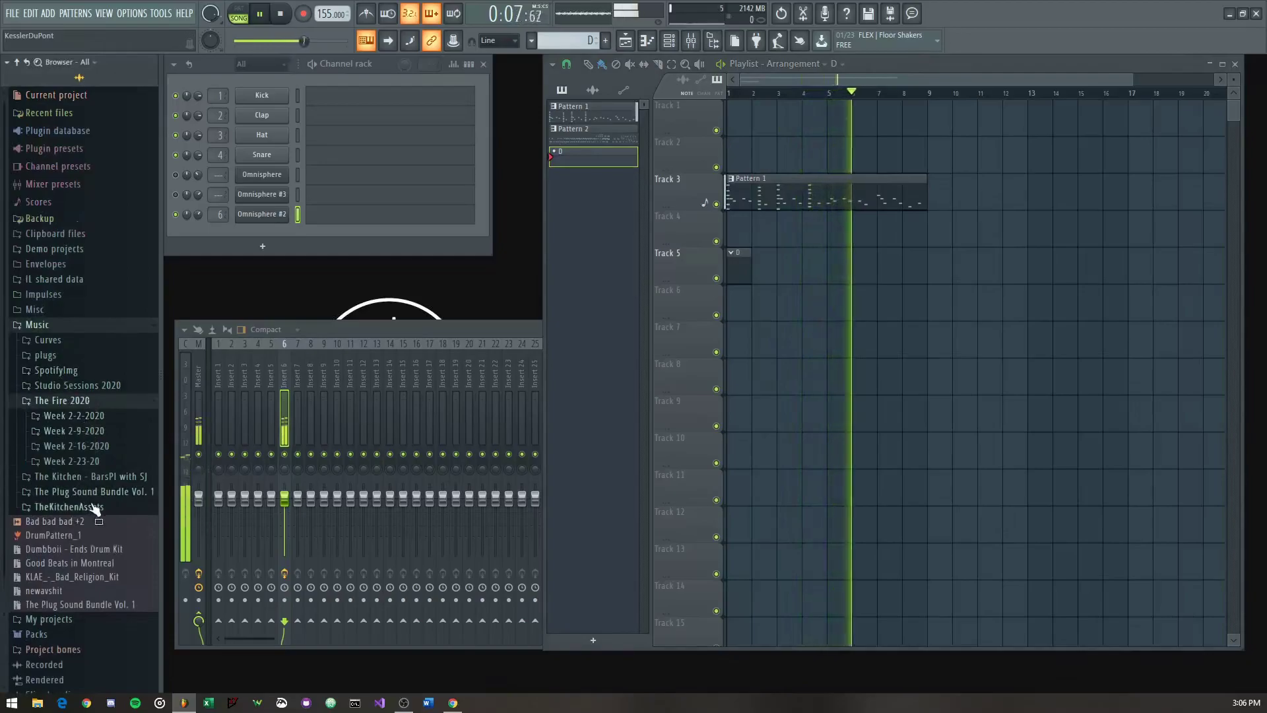
{"action": "left_click", "coordinate": [76, 388]}
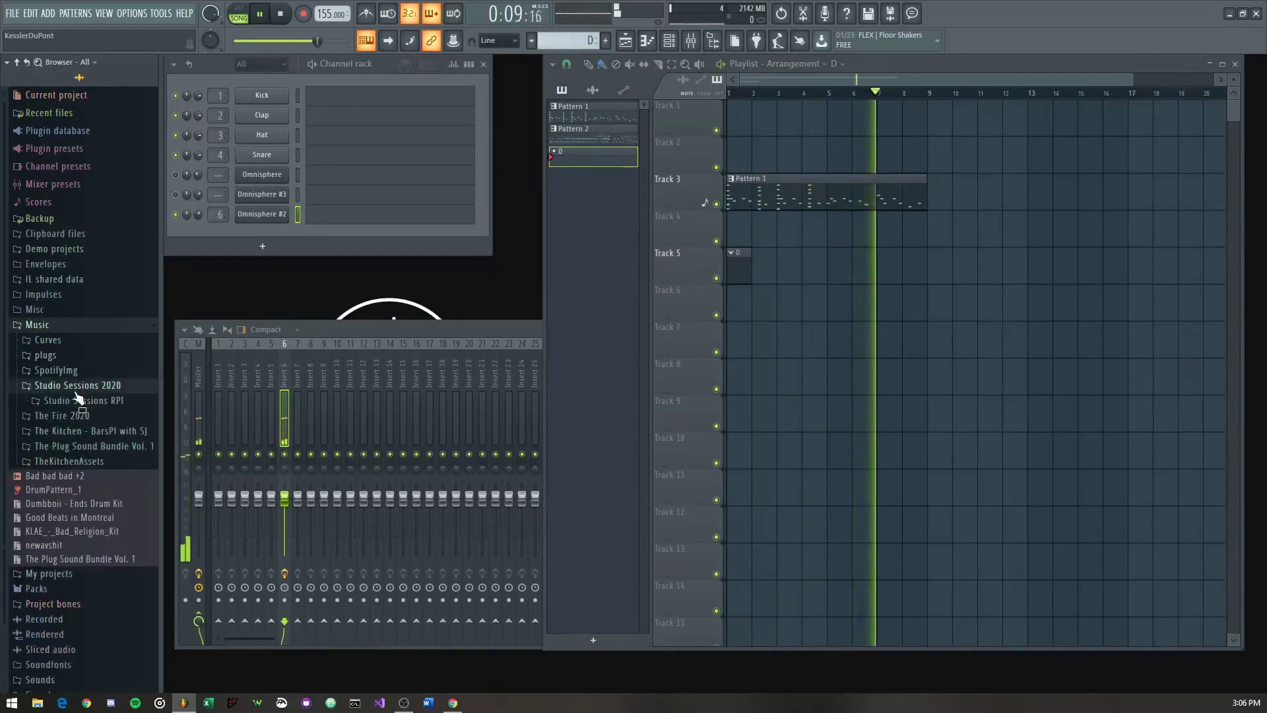
{"action": "left_click", "coordinate": [91, 448]}
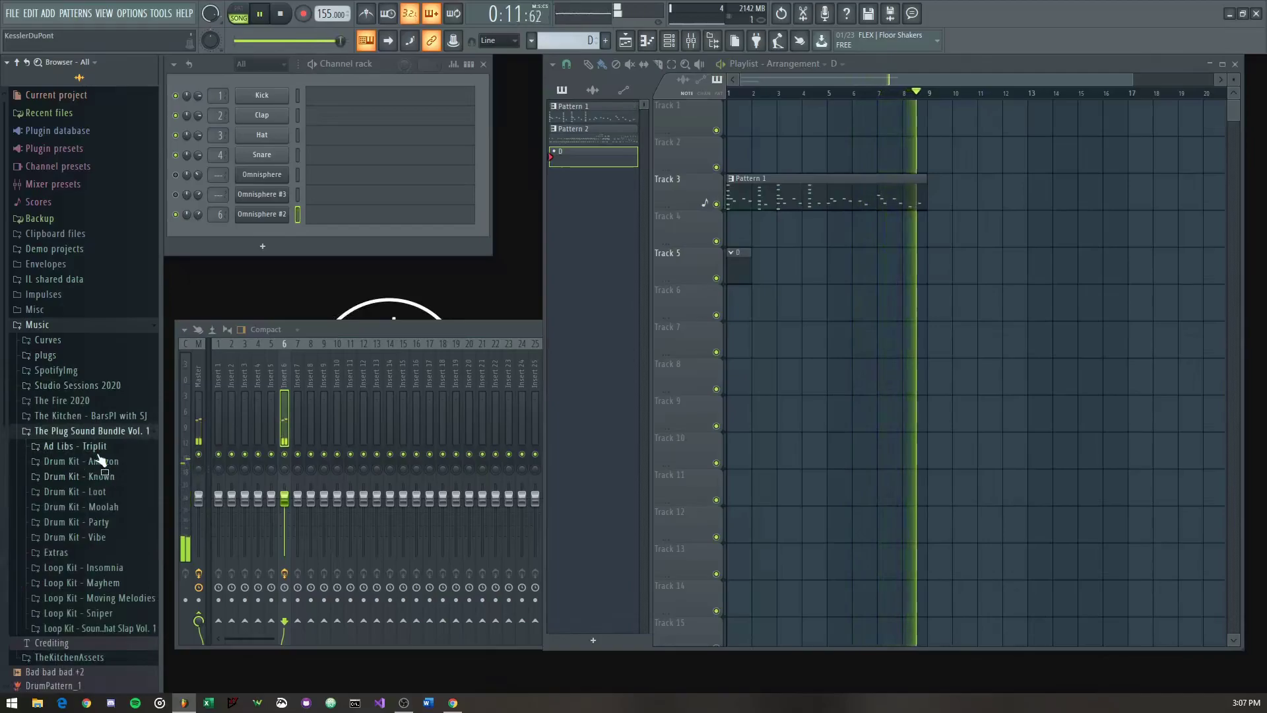
{"action": "left_click", "coordinate": [100, 461]}
{"action": "scroll", "coordinate": [116, 528], "scroll_direction": "down", "scroll_amount": 3}
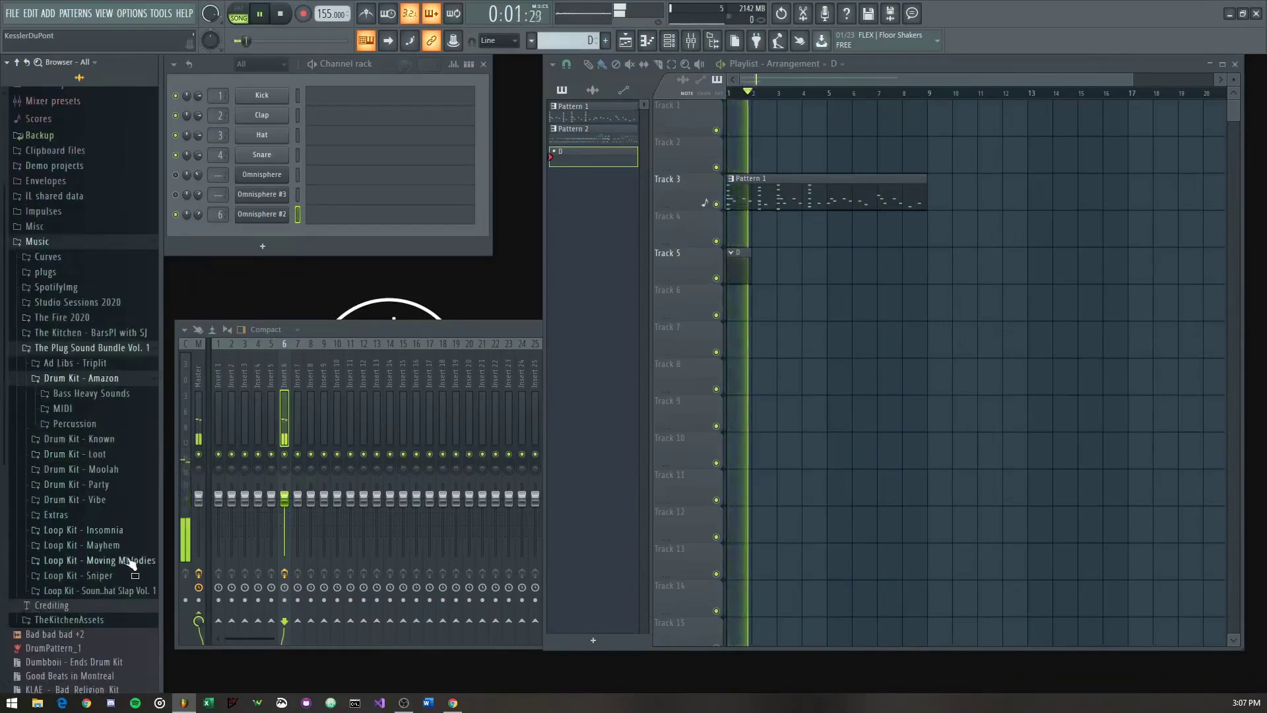
{"action": "left_click", "coordinate": [109, 502]}
{"action": "left_click", "coordinate": [108, 516]}
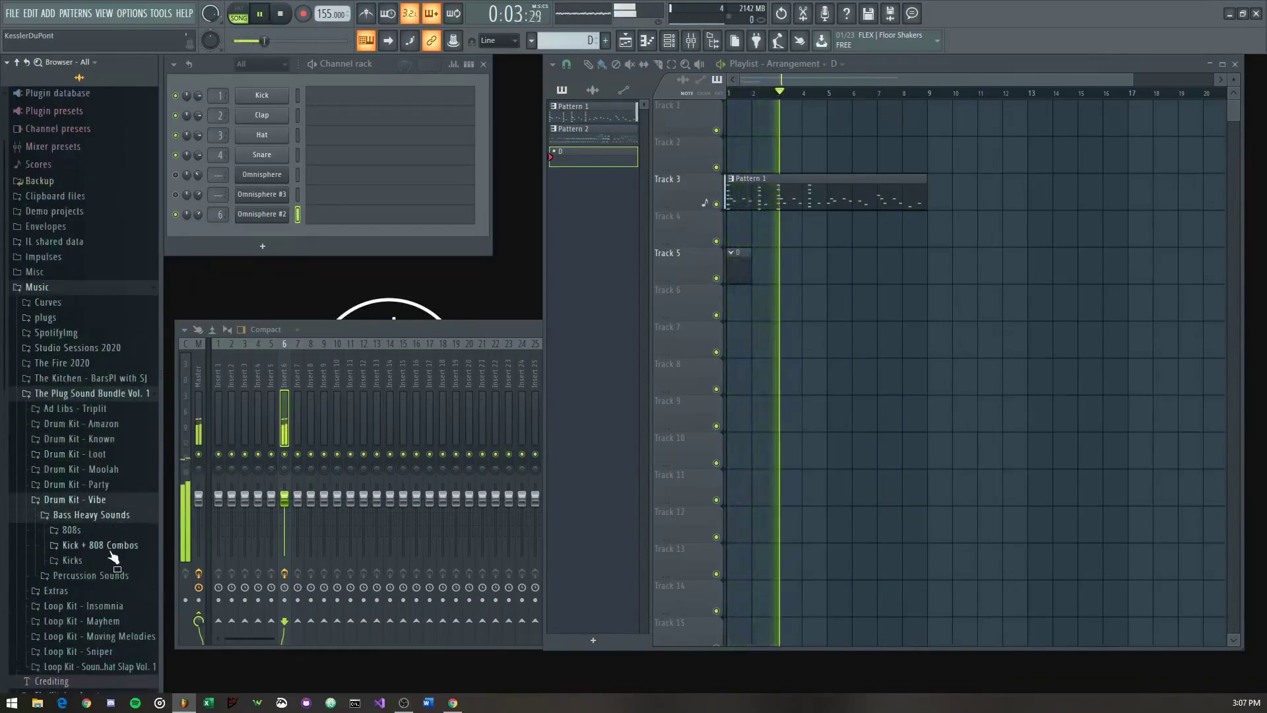
{"action": "left_click", "coordinate": [108, 532]}
{"action": "scroll", "coordinate": [110, 554], "scroll_direction": "down", "scroll_amount": 6}
Step: Audition the 808 samples in the Drum Kit - Vibe folder, working from 808 - Stamina to 808 - A
{"action": "left_click", "coordinate": [112, 545]}
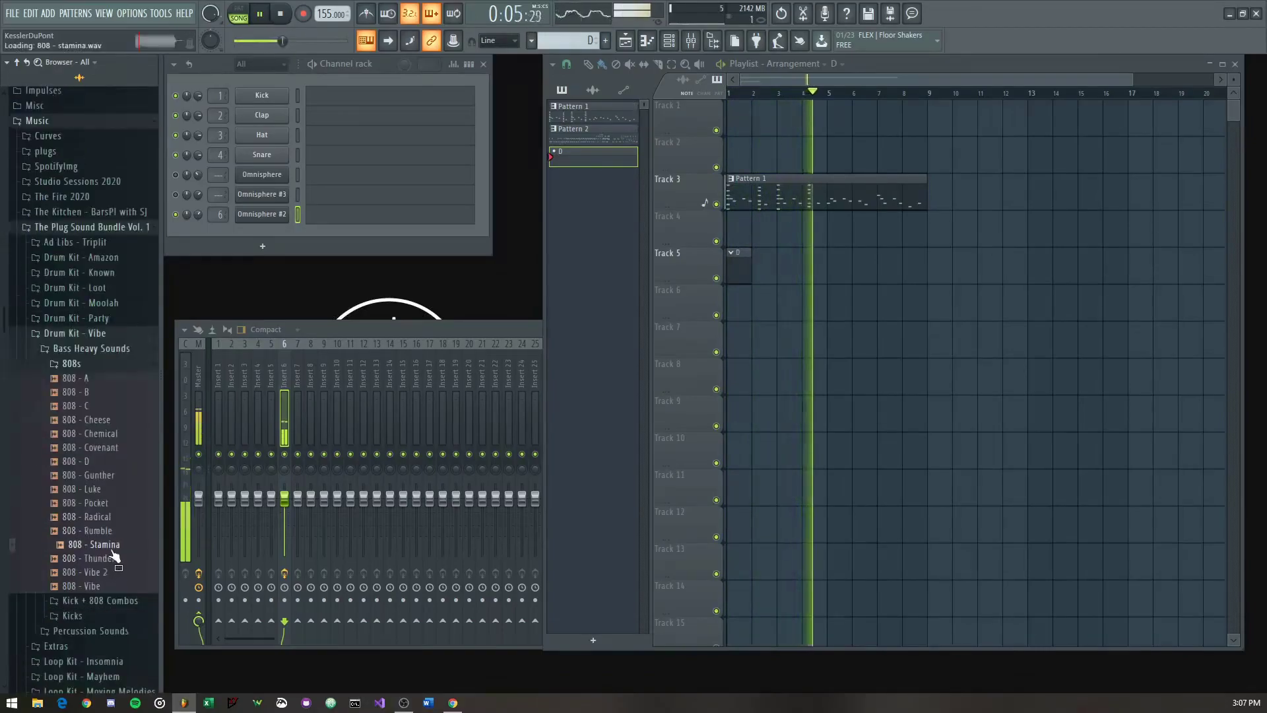
{"action": "left_click", "coordinate": [110, 572]}
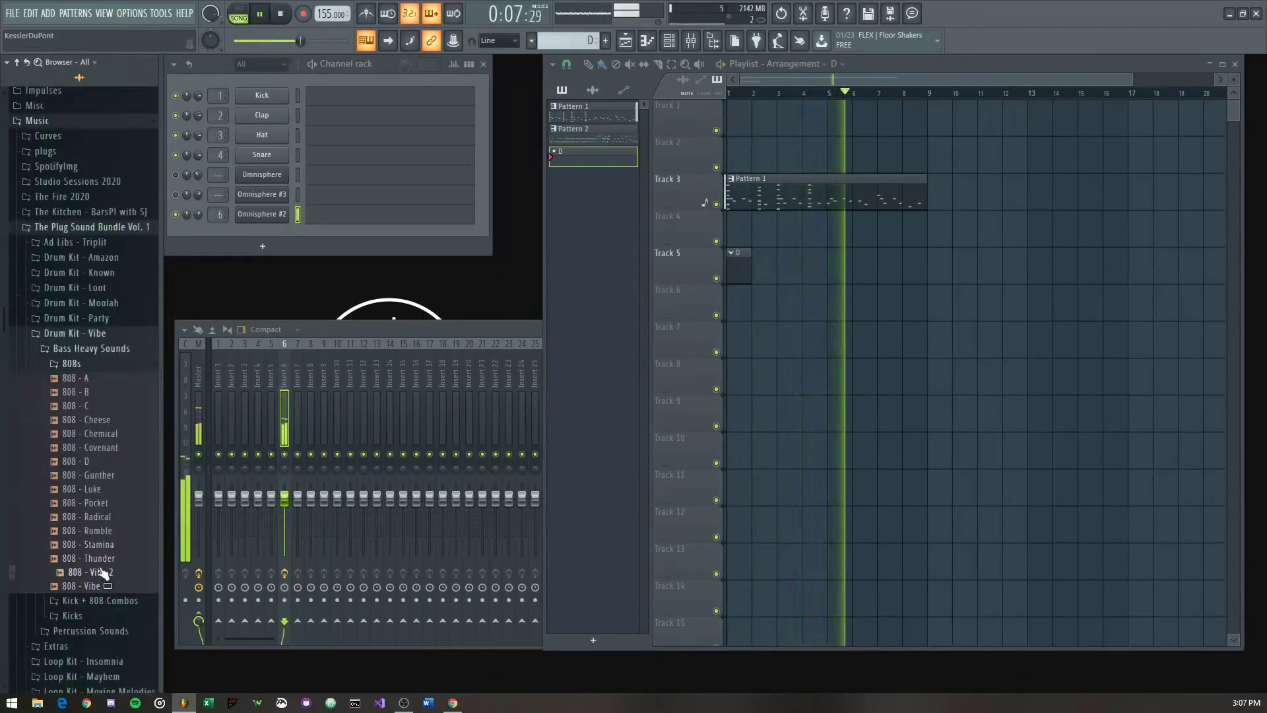
{"action": "left_click", "coordinate": [99, 559]}
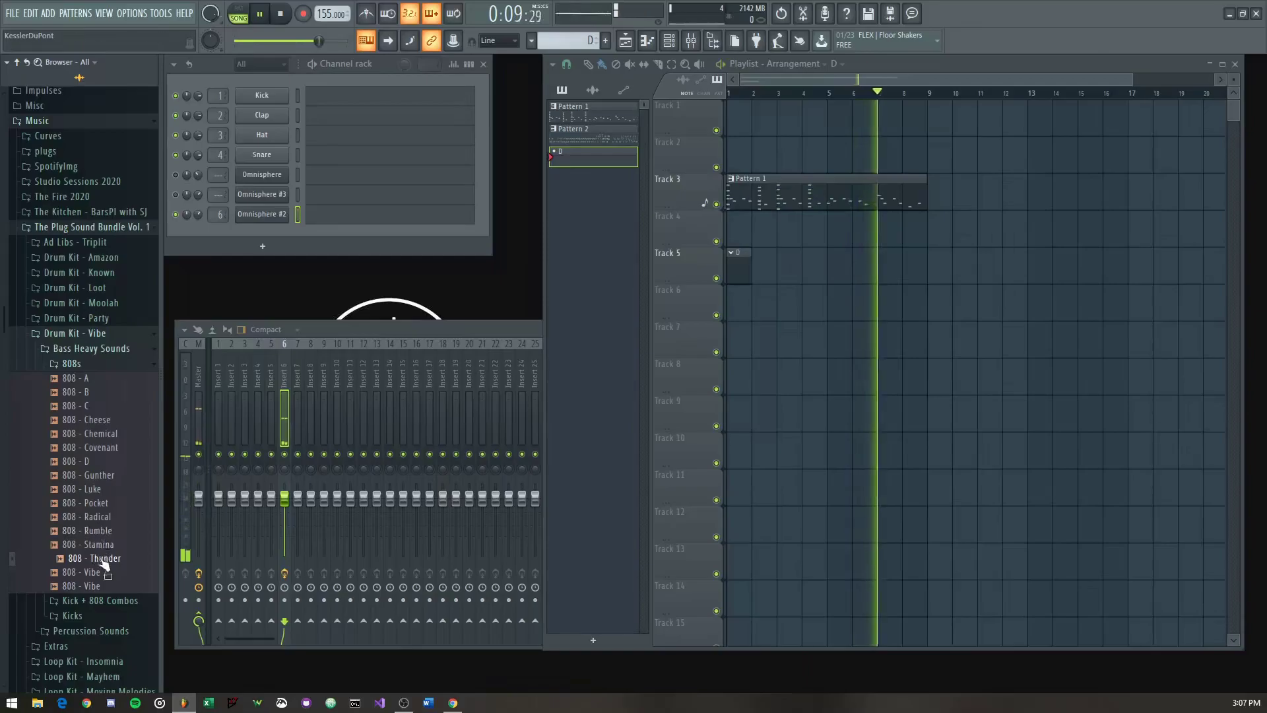
{"action": "left_click", "coordinate": [99, 518]}
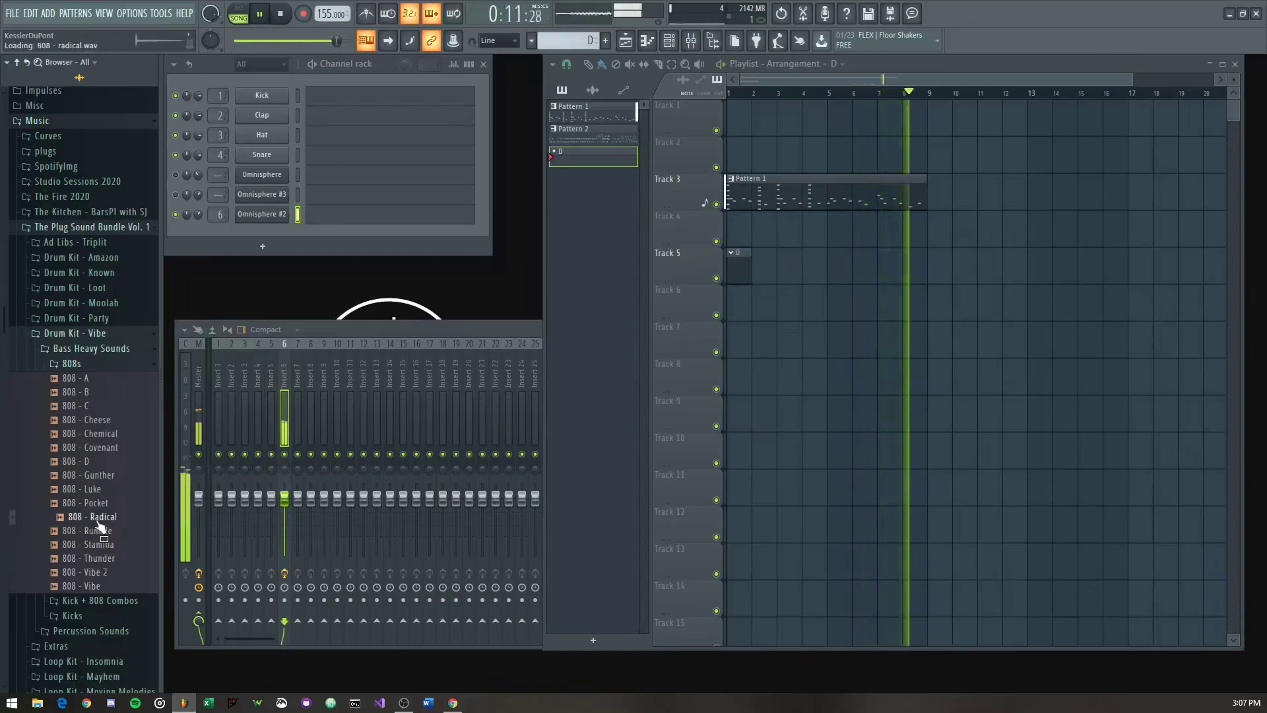
{"action": "left_click", "coordinate": [97, 491]}
{"action": "left_click", "coordinate": [96, 474]}
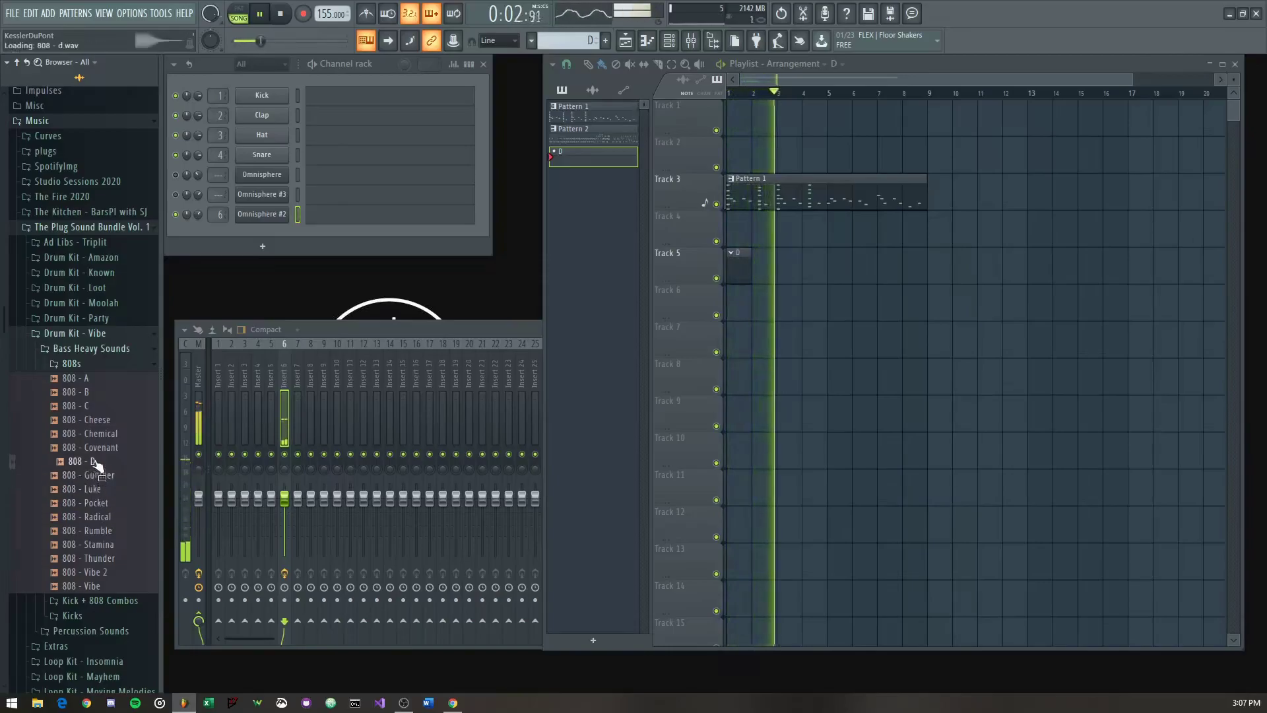
{"action": "key", "text": "Up"}
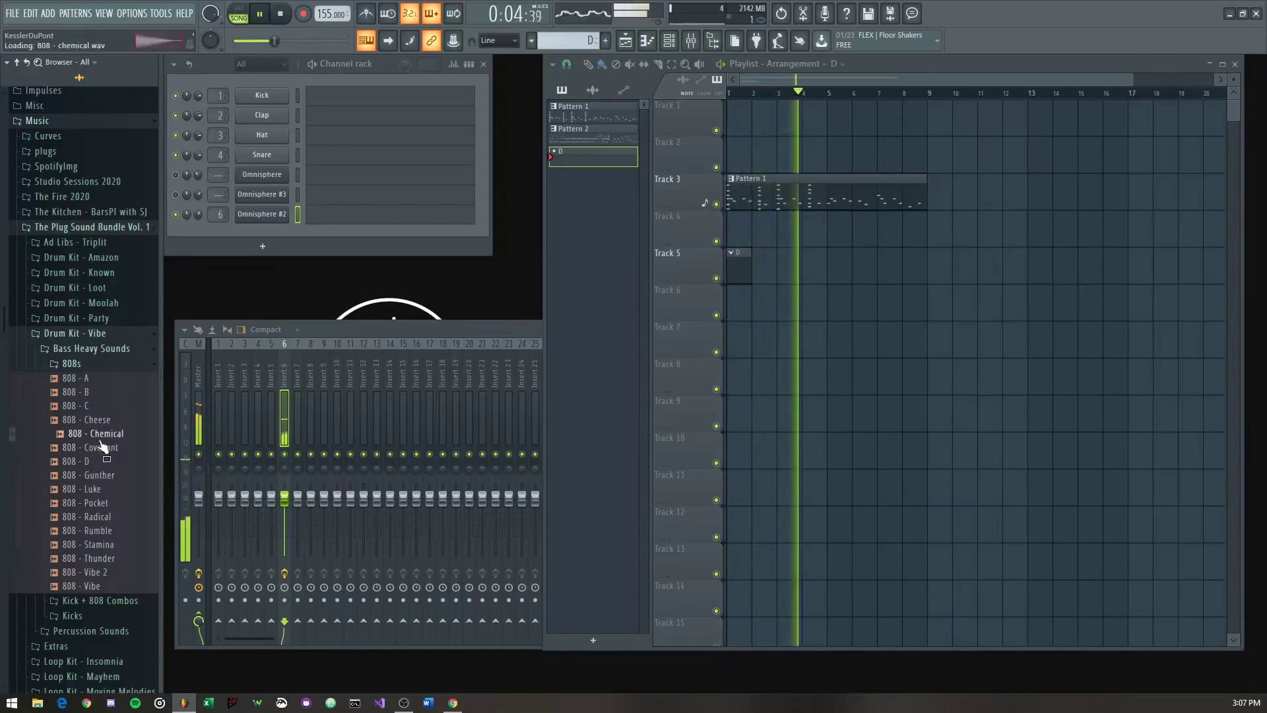
{"action": "left_click", "coordinate": [97, 404]}
{"action": "key", "text": "Up"}
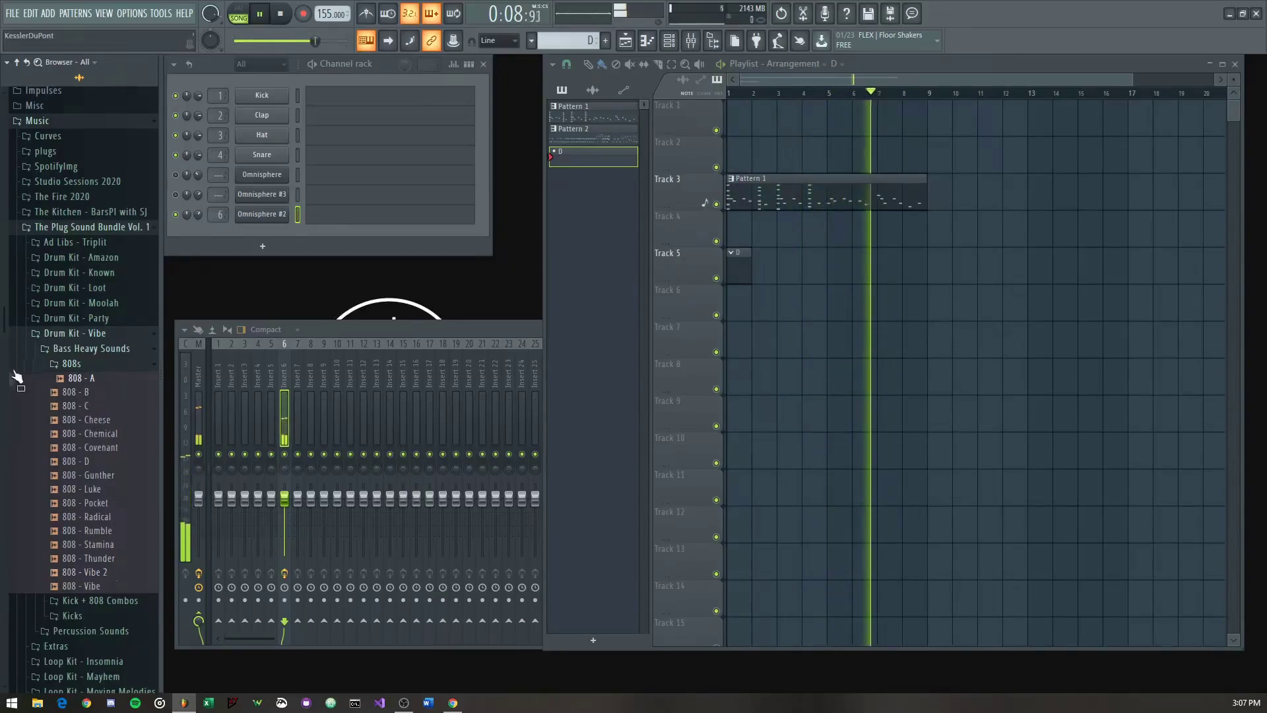
Step: Add the 808 - A sample as a new channel below Omnisphere #2 and set its sample start offset to 0 %
{"action": "left_click_drag", "start_coordinate": [91, 381], "coordinate": [106, 375]}
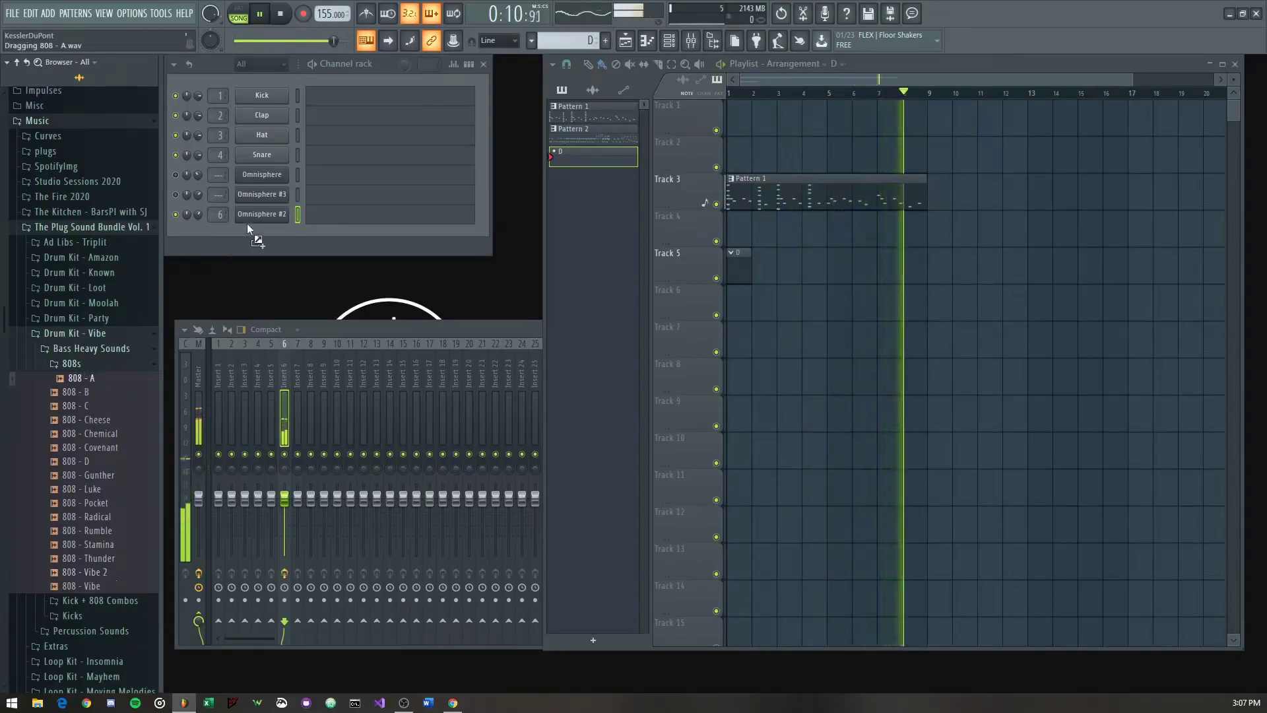
{"action": "left_click_drag", "start_coordinate": [248, 228], "coordinate": [257, 237]}
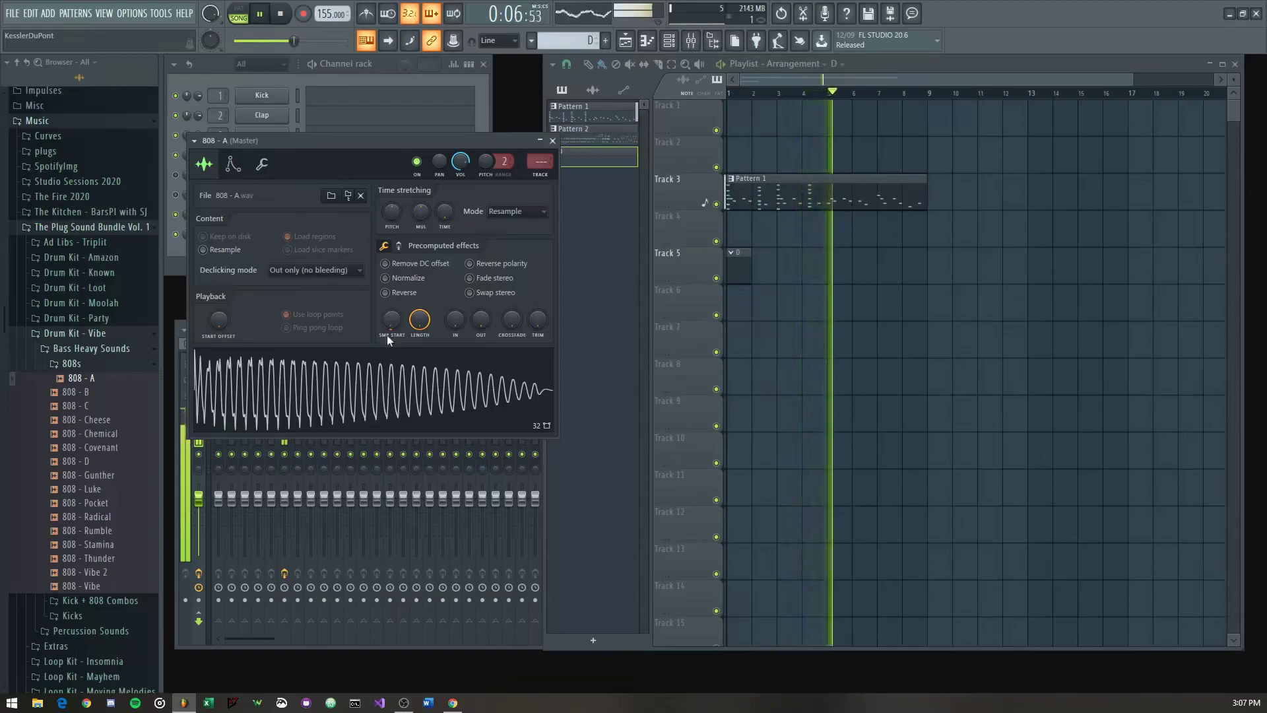
{"action": "left_click_drag", "start_coordinate": [392, 320], "coordinate": [391, 315]}
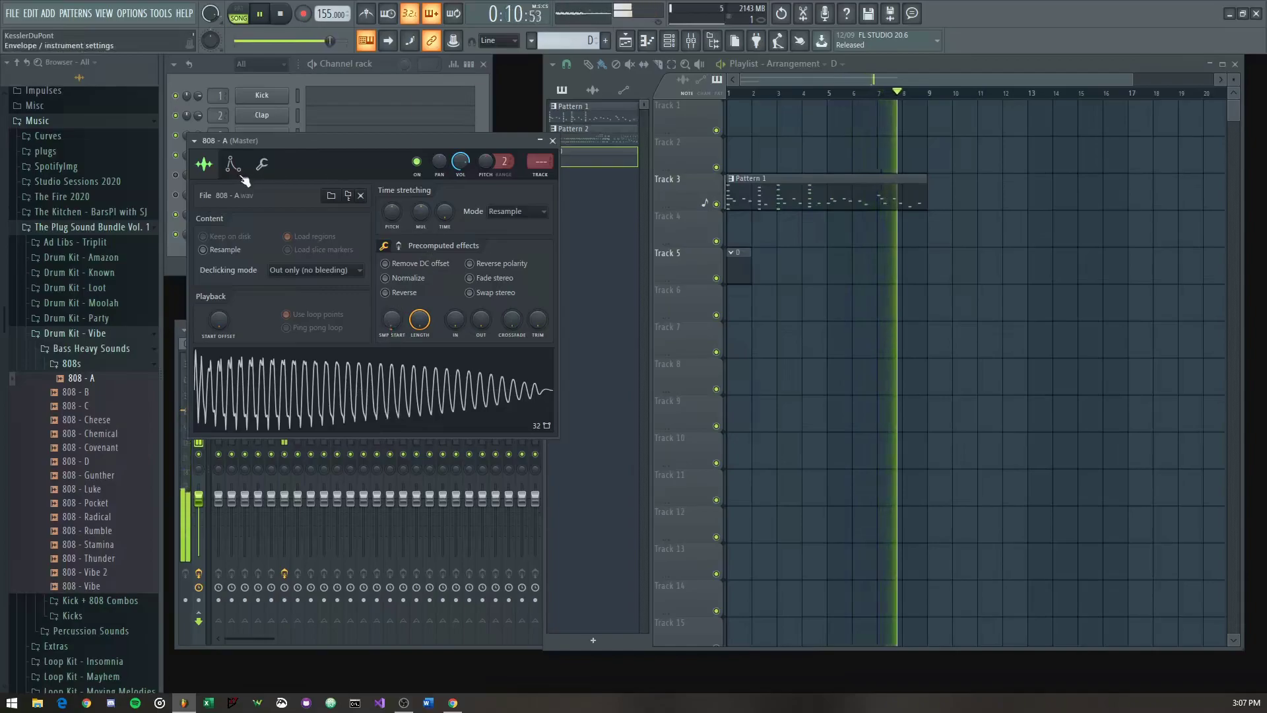
{"action": "left_click", "coordinate": [412, 325]}
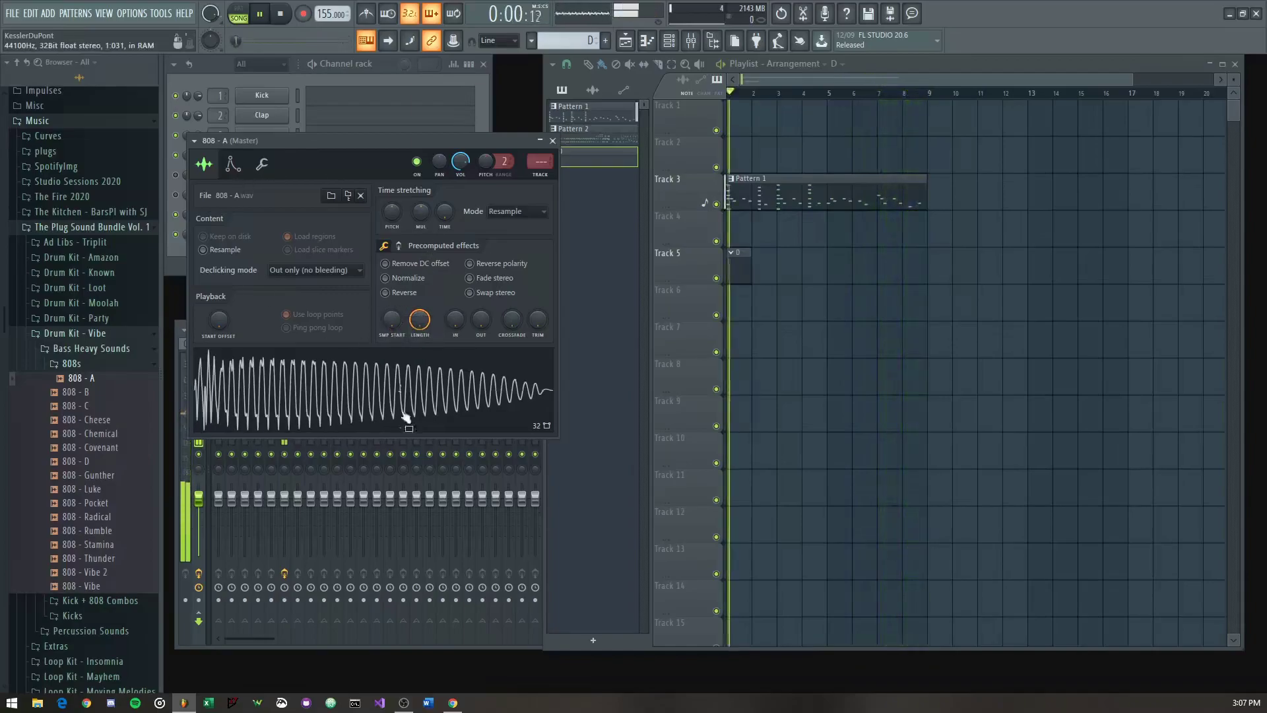
{"action": "right_click", "coordinate": [389, 312]}
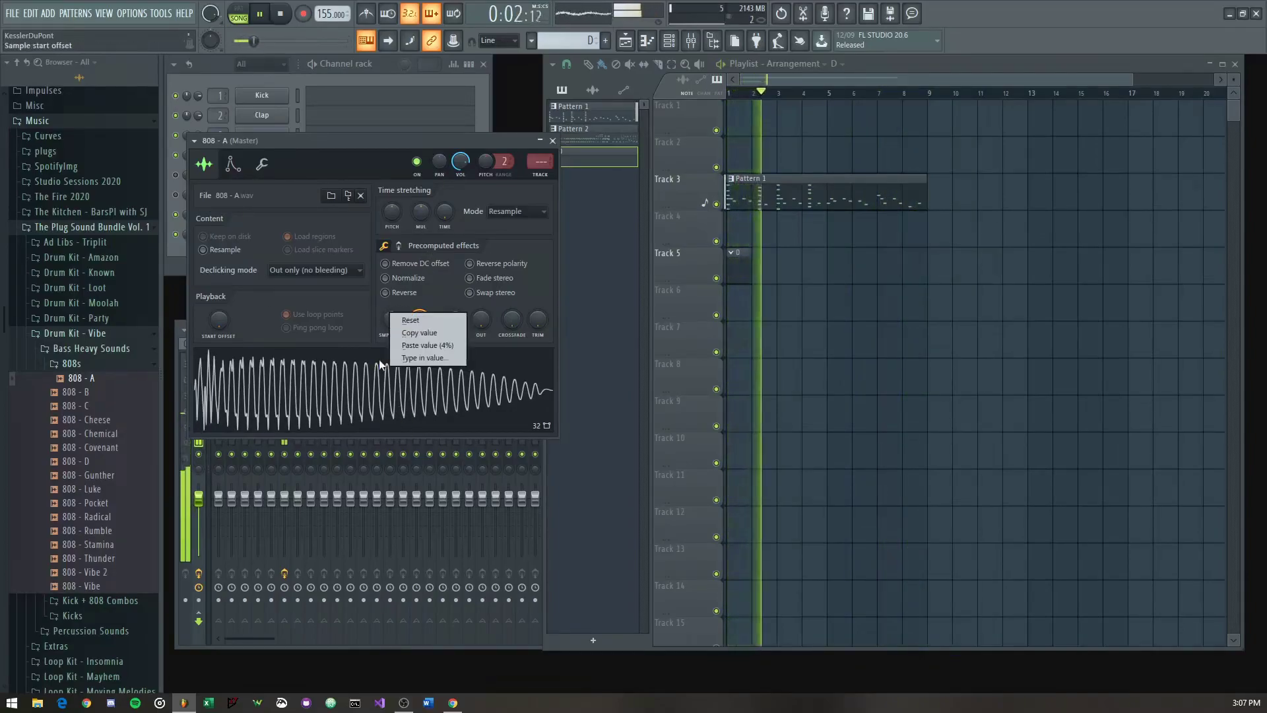
{"action": "left_click", "coordinate": [409, 345]}
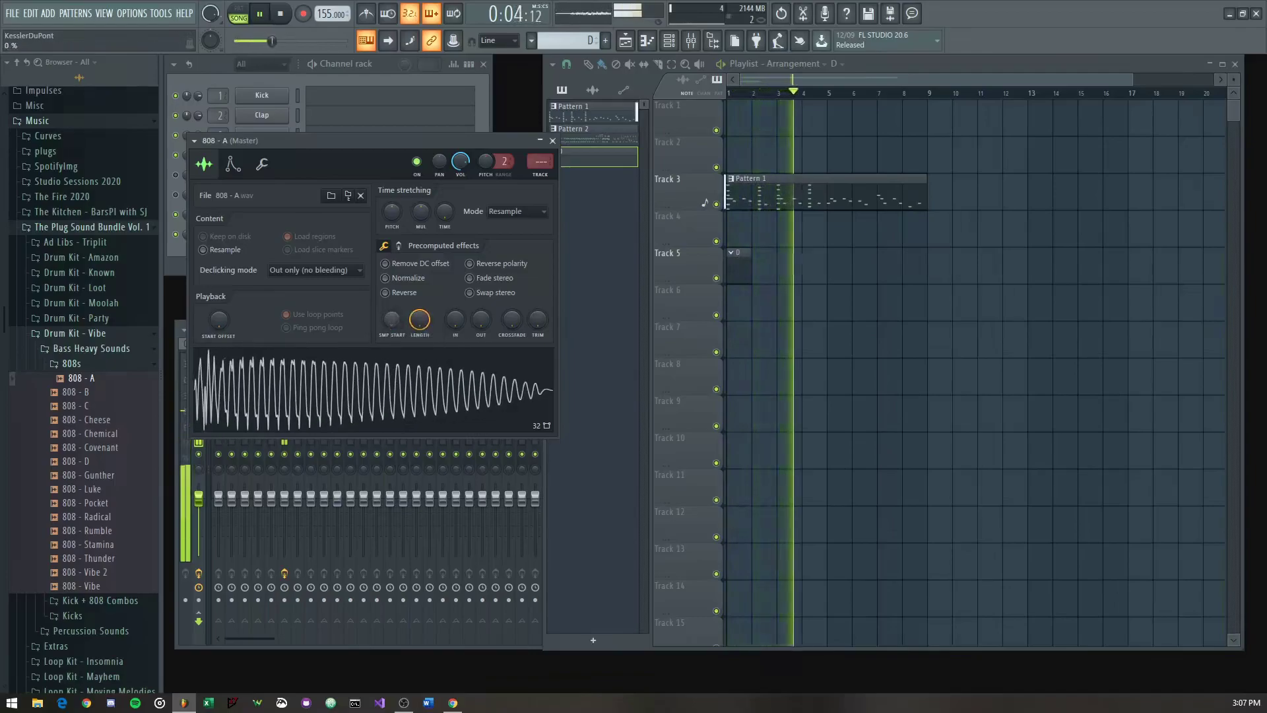
{"action": "key", "text": "Escape"}
{"action": "left_click", "coordinate": [317, 236]}
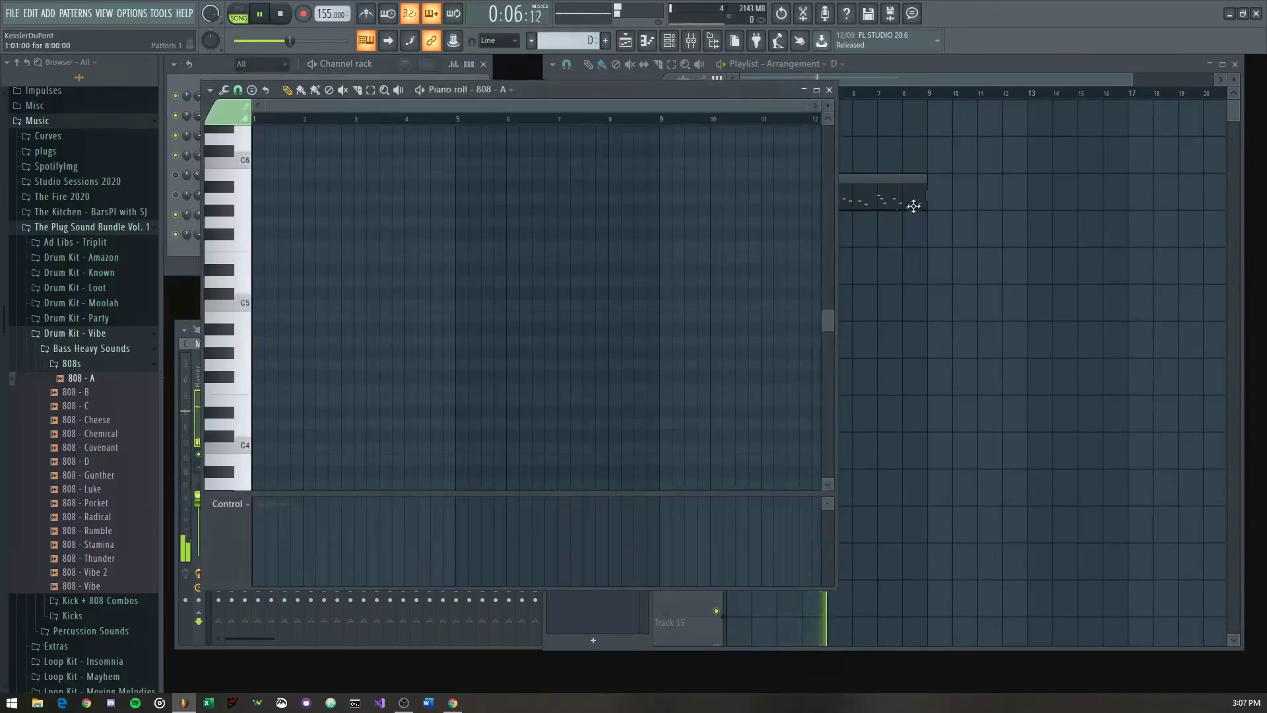
{"action": "left_click", "coordinate": [851, 198]}
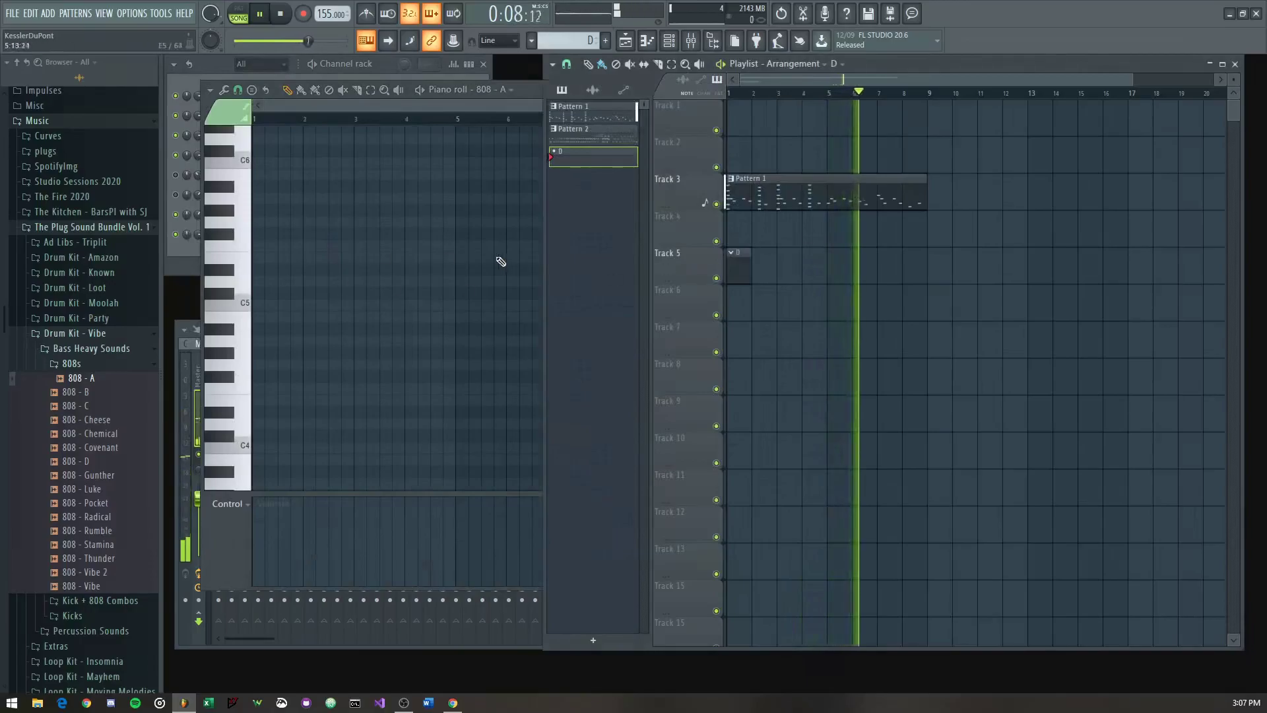
{"action": "key", "text": "Escape"}
{"action": "key", "text": "Escape"}
Step: Set the 808 - A channel to cut itself
{"action": "right_click", "coordinate": [257, 236]}
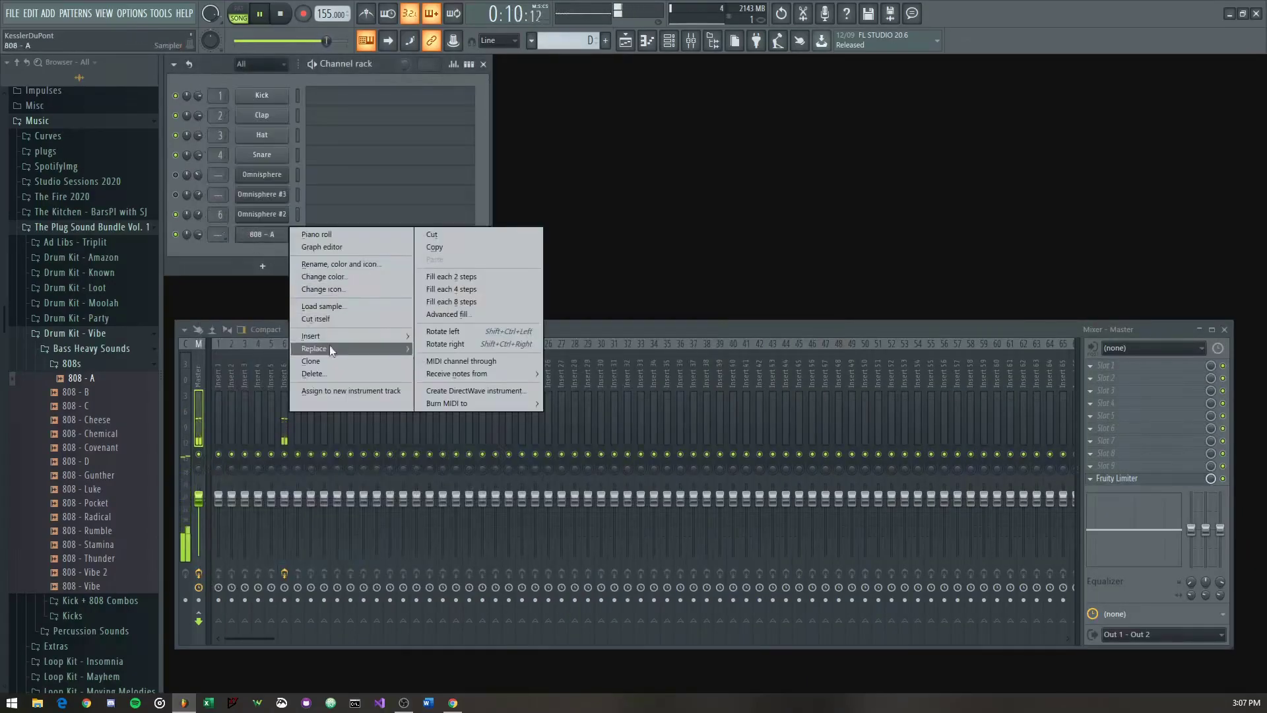
{"action": "left_click", "coordinate": [327, 318]}
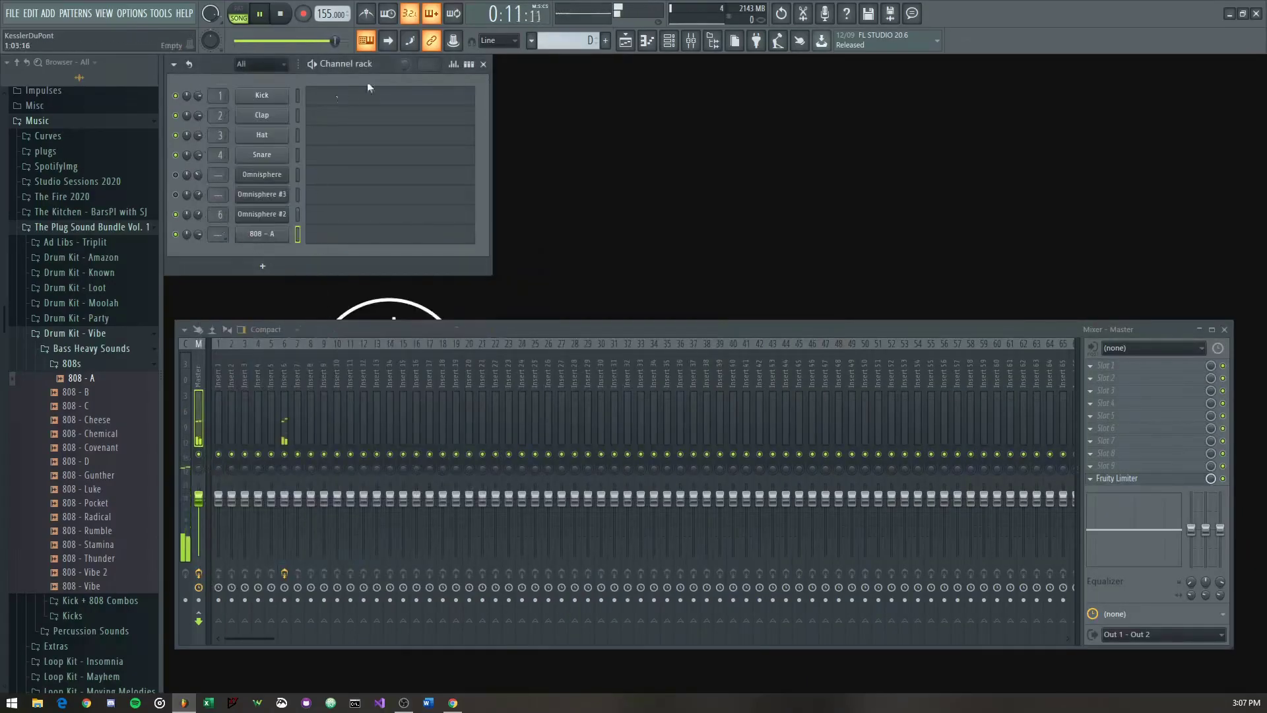
Step: Show the playlist again, make Pattern 1 the active pattern and restart playback
{"action": "left_click", "coordinate": [671, 43]}
{"action": "left_click", "coordinate": [669, 42]}
{"action": "left_click", "coordinate": [623, 42]}
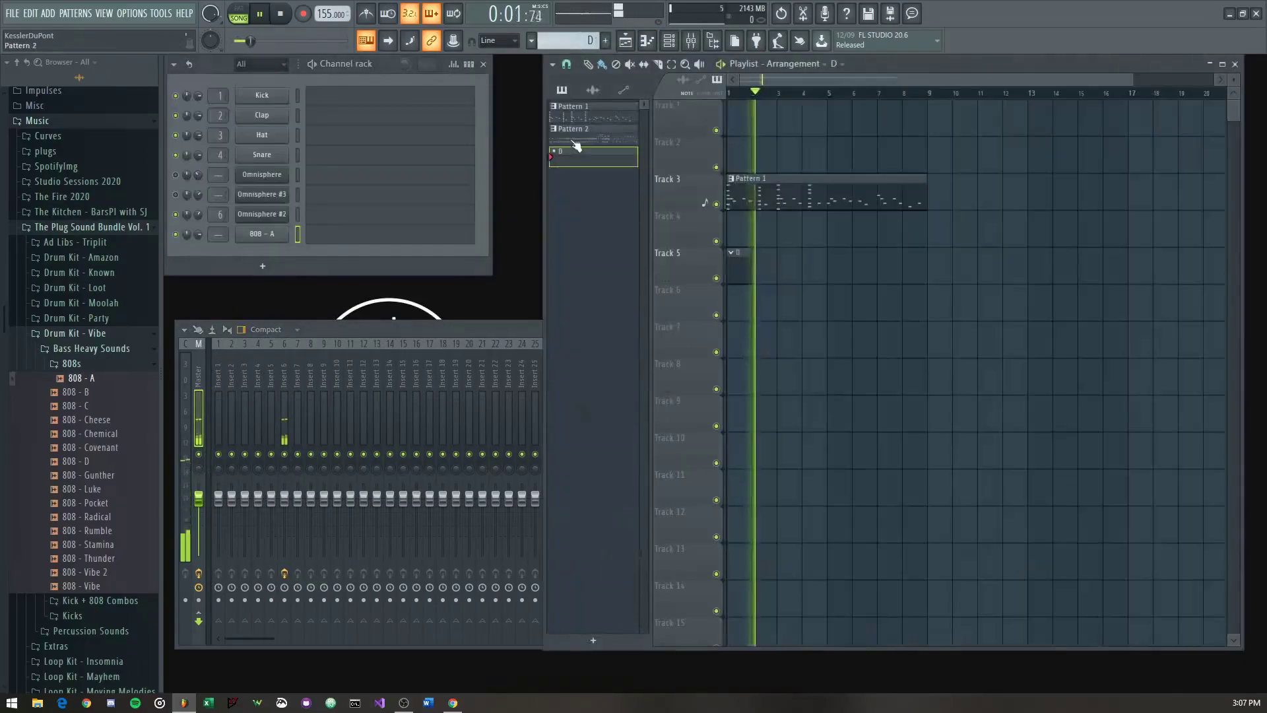
{"action": "left_click", "coordinate": [596, 119]}
{"action": "key", "text": "space"}
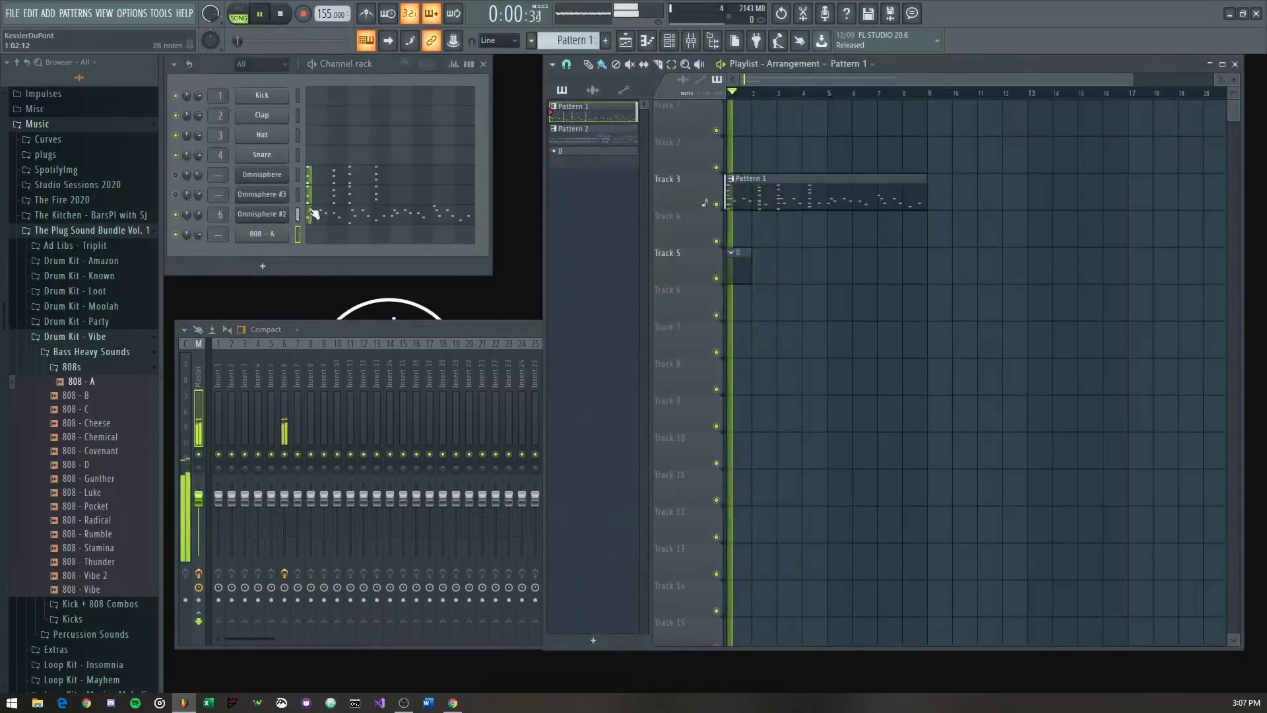
Step: Make pattern D on Track 5 active and open the empty piano roll of the 808 - A channel with playback stopped
{"action": "left_click", "coordinate": [314, 212]}
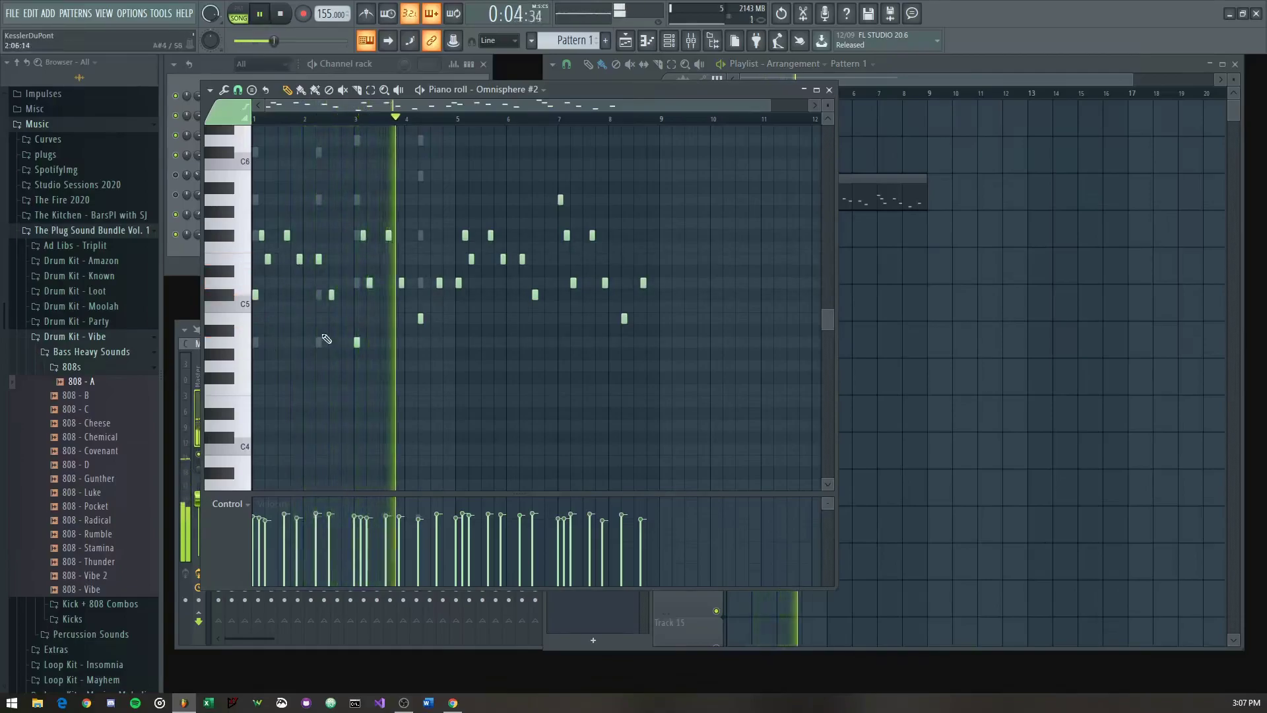
{"action": "key", "text": "Escape"}
{"action": "left_click", "coordinate": [739, 256]}
{"action": "left_click", "coordinate": [330, 236]}
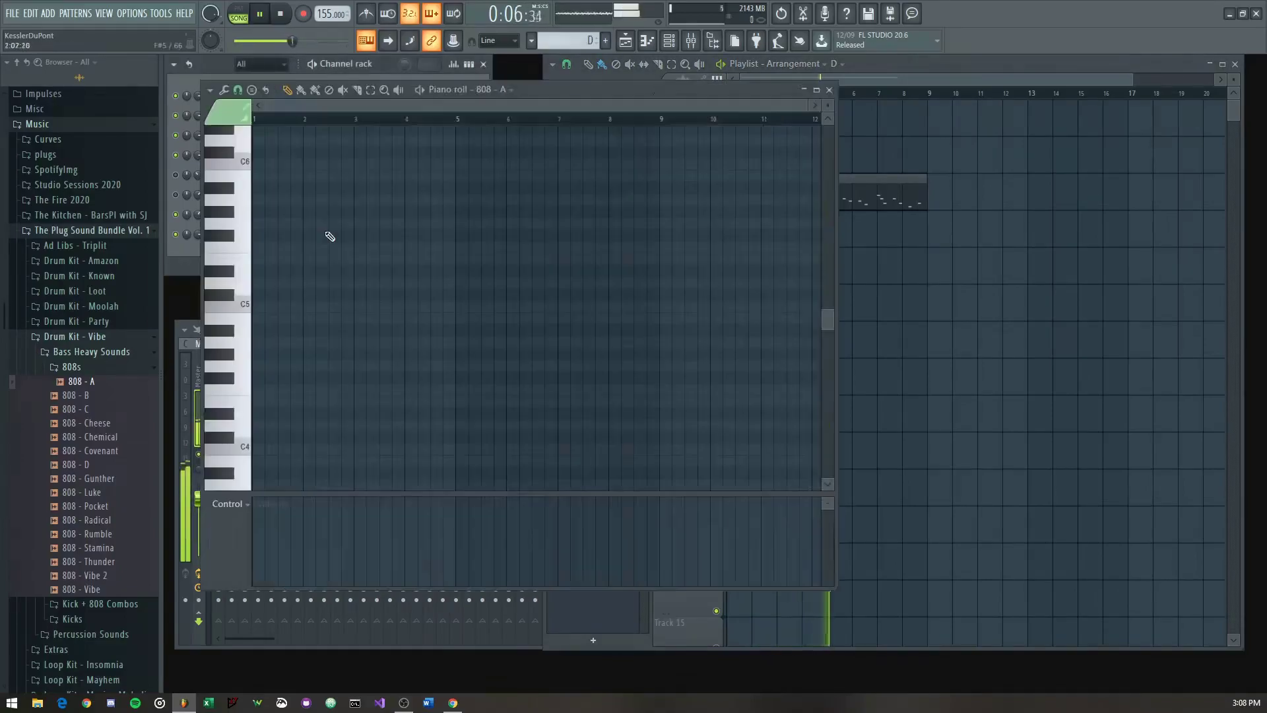
{"action": "key", "text": "space"}
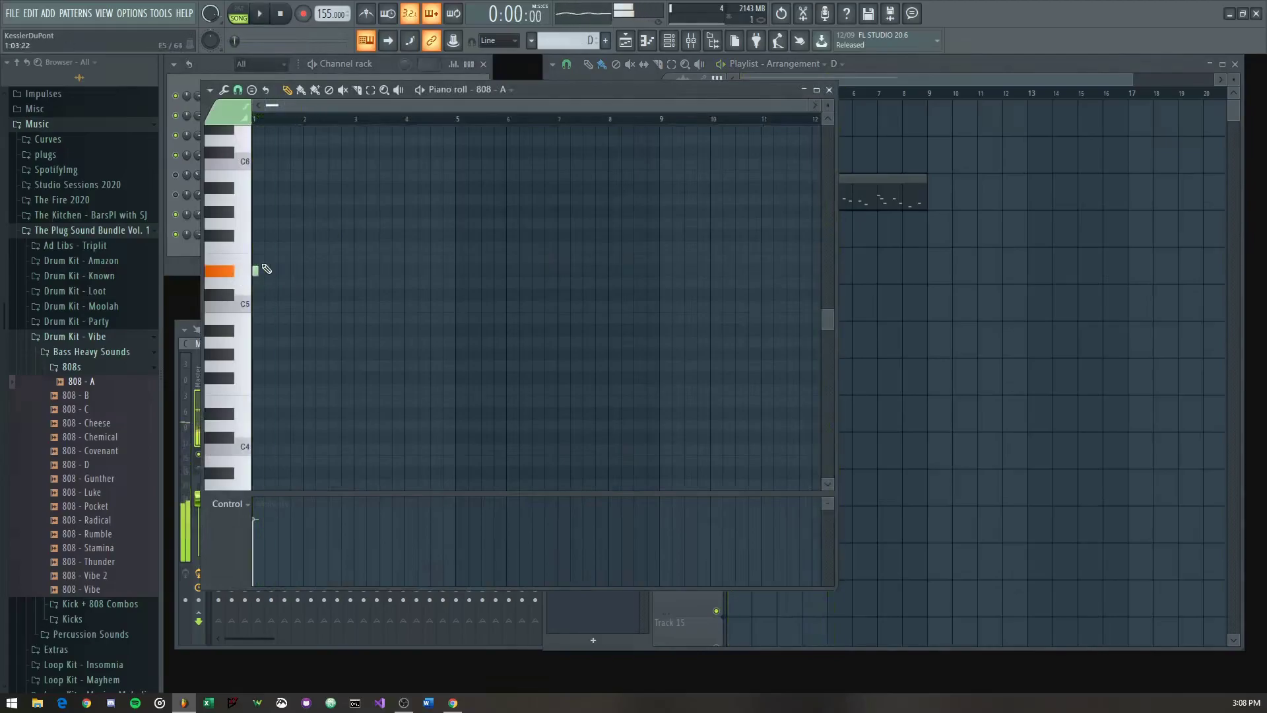
Step: Place A5 notes at 1:01, 1:07, 1:13, 2:06 and 2:15 for the 808 - A channel
{"action": "scroll", "coordinate": [266, 269], "scroll_direction": "up", "scroll_amount": 5}
{"action": "scroll", "coordinate": [266, 269], "scroll_direction": "up", "scroll_amount": 1}
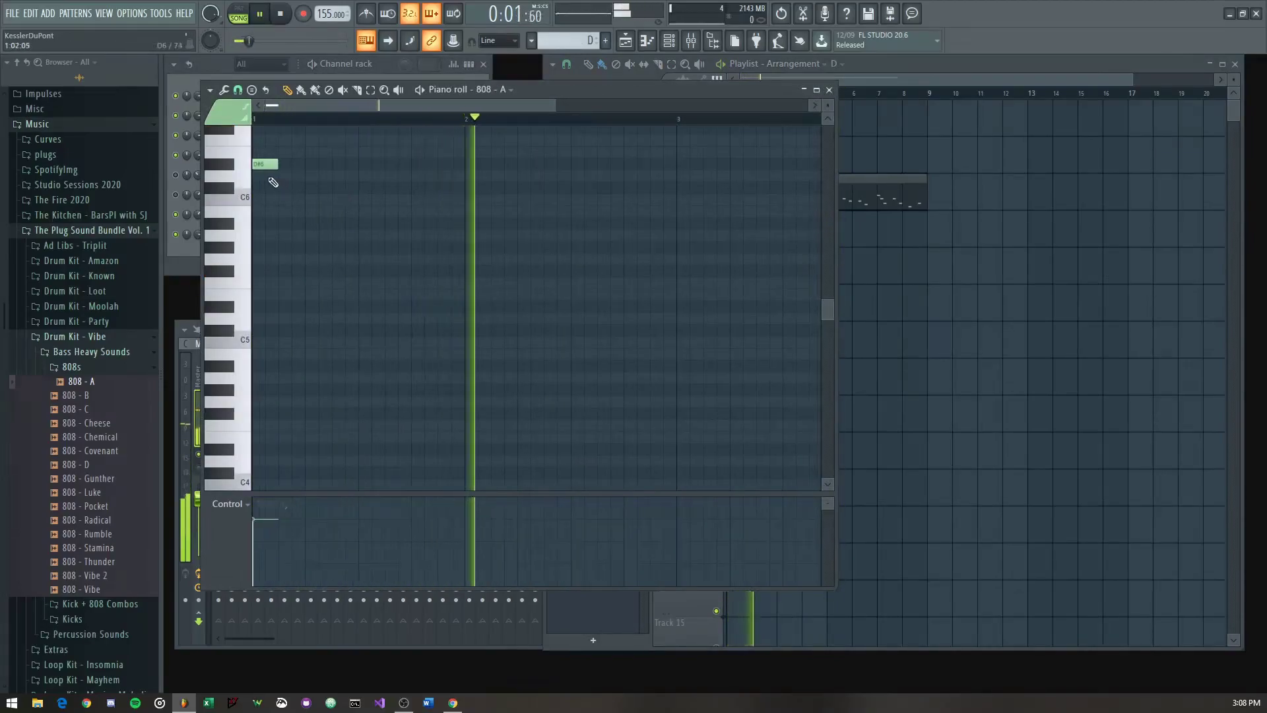
{"action": "scroll", "coordinate": [280, 260], "scroll_direction": "up", "scroll_amount": 3}
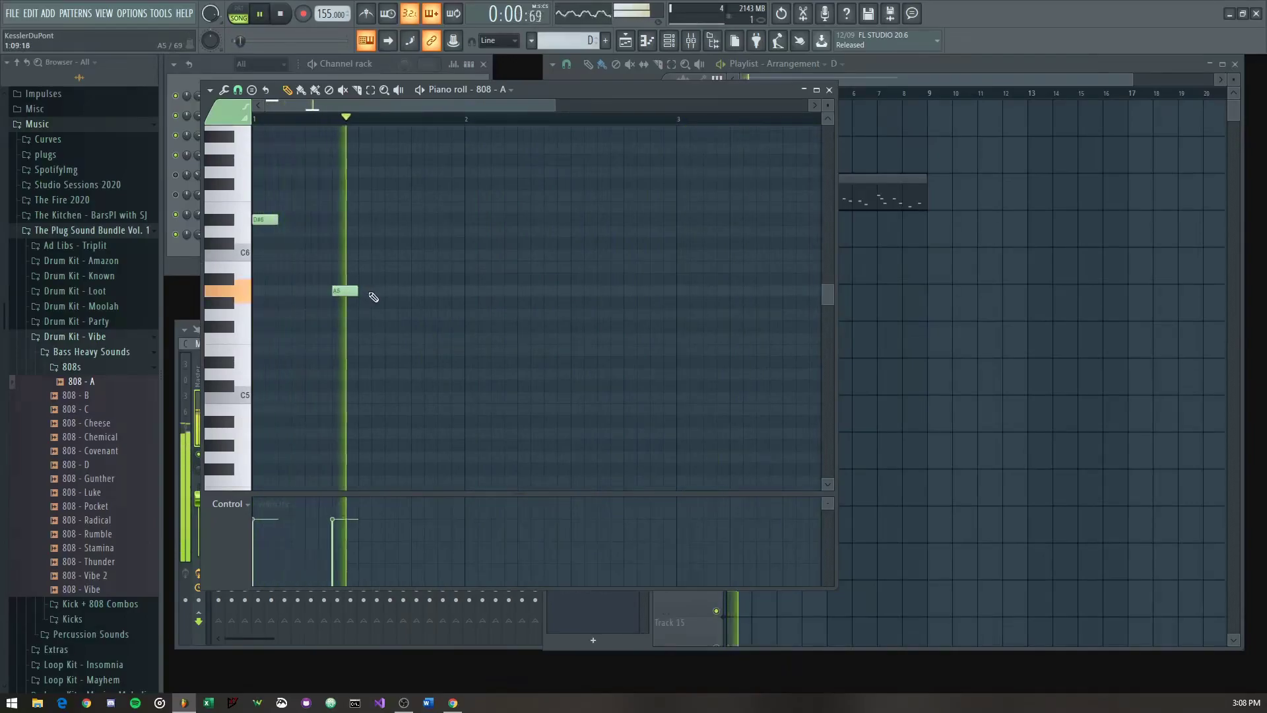
{"action": "key", "text": "space"}
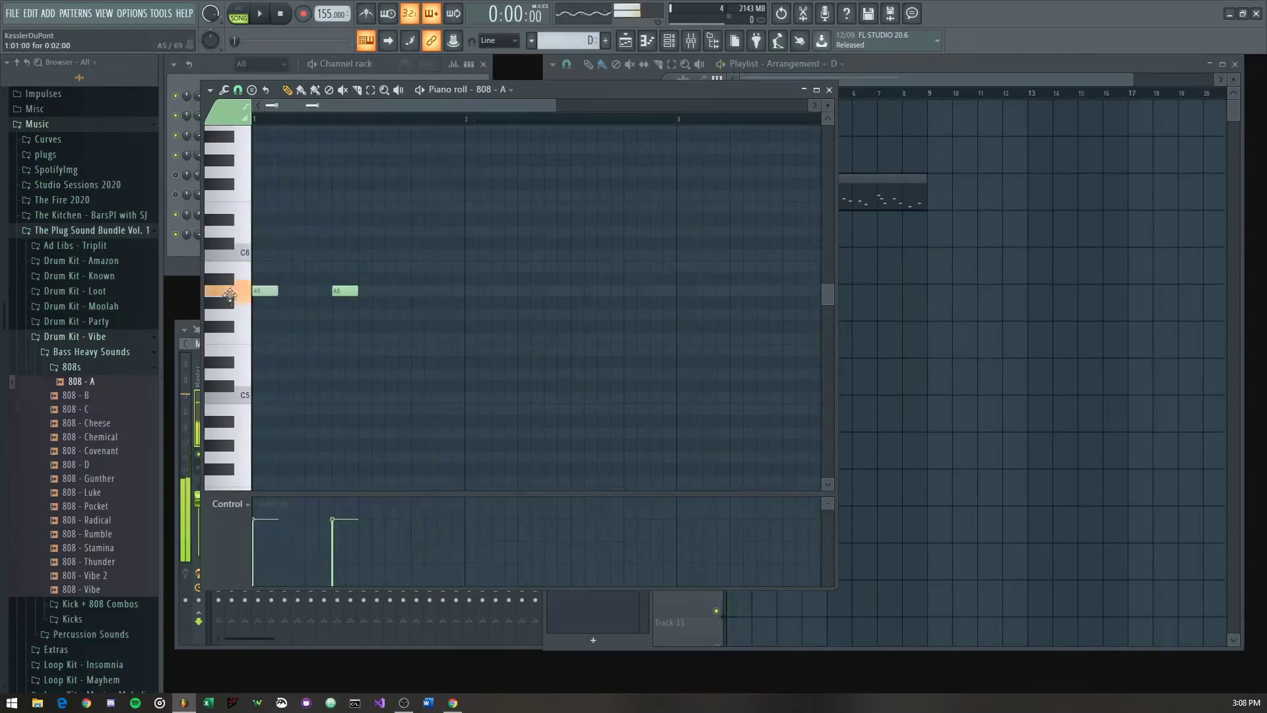
{"action": "left_click", "coordinate": [414, 292]}
{"action": "left_click", "coordinate": [535, 291]}
{"action": "left_click", "coordinate": [652, 291]}
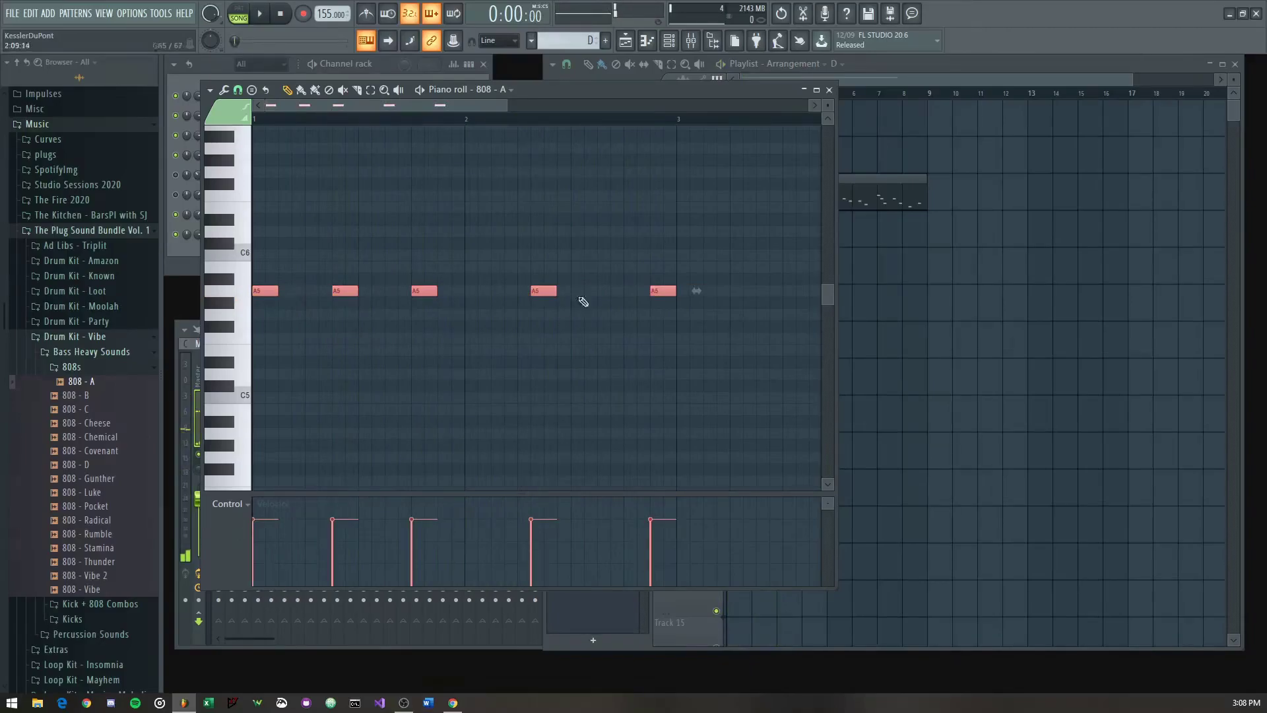
Step: Move the 808 note at 2:06 to 2:05 and repeat the rhythm across bars 3 and 4, ending on E5 at 4:13
{"action": "left_click_drag", "start_coordinate": [724, 306], "coordinate": [692, 289]}
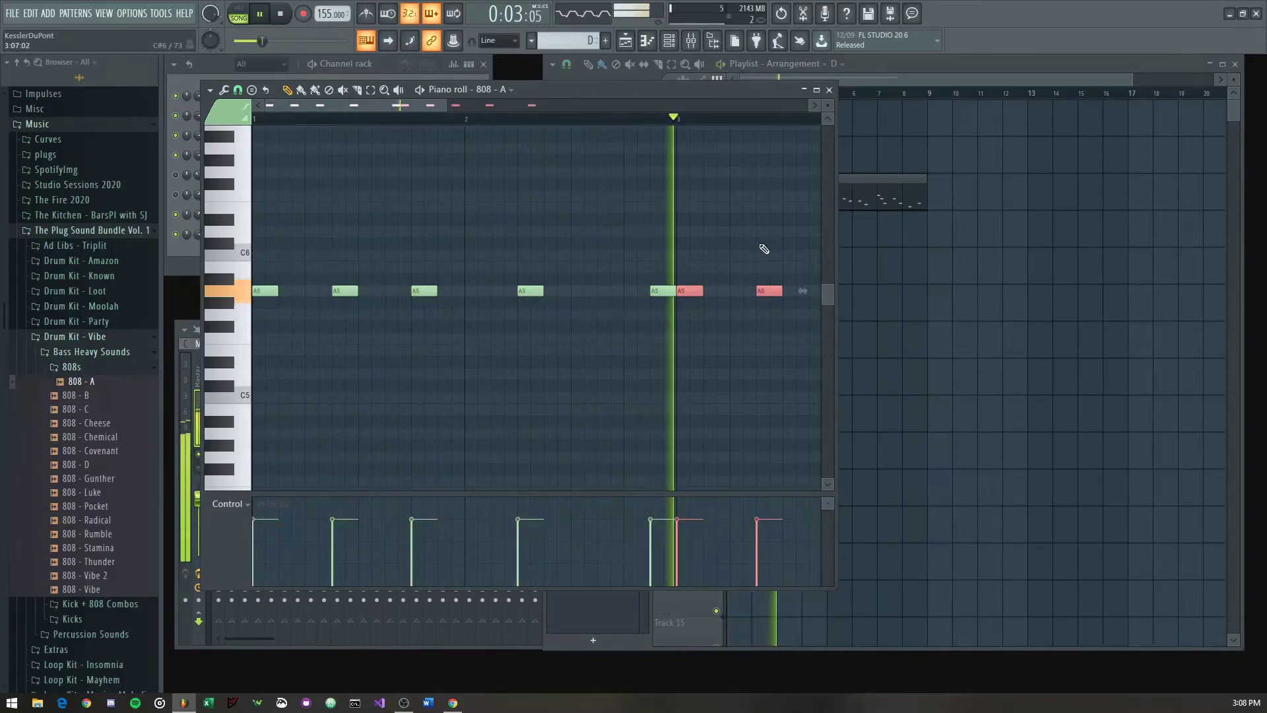
{"action": "left_click_drag", "start_coordinate": [657, 244], "coordinate": [563, 247]}
{"action": "left_click", "coordinate": [468, 267], "text": "ctrl"}
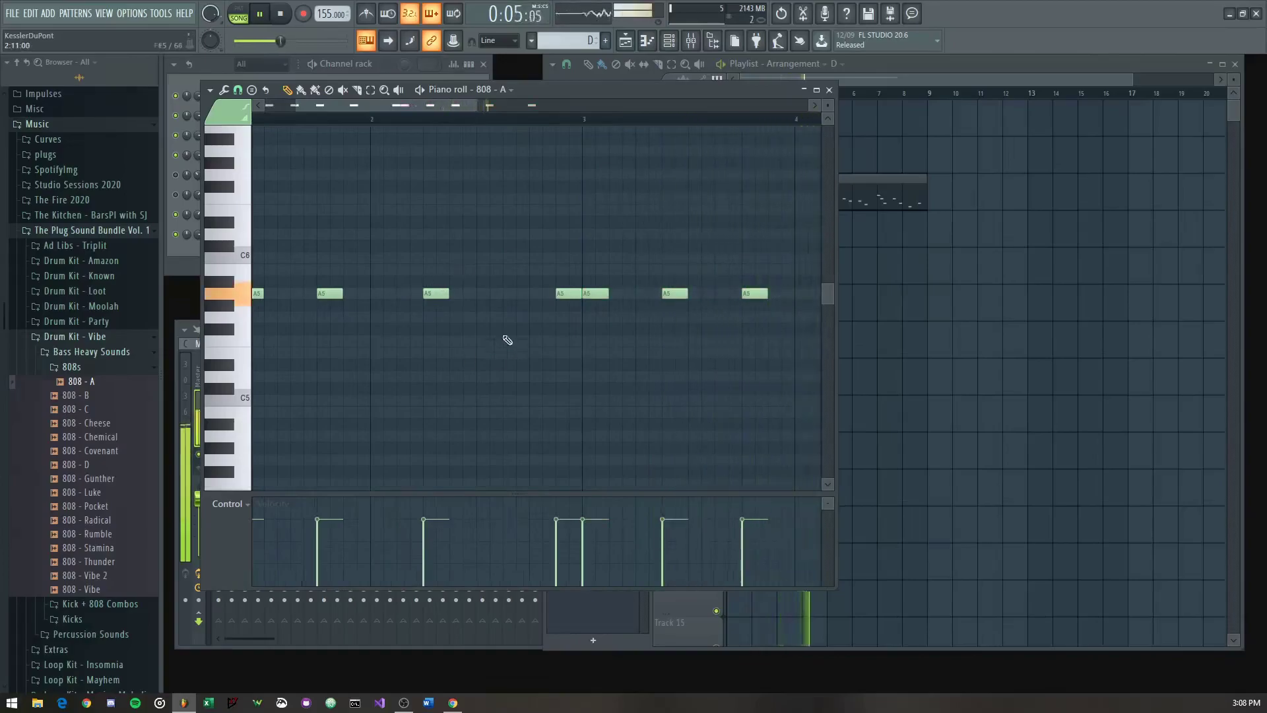
{"action": "scroll", "coordinate": [512, 339], "scroll_direction": "down", "scroll_amount": 4}
{"action": "left_click_drag", "start_coordinate": [707, 311], "coordinate": [88, 210]}
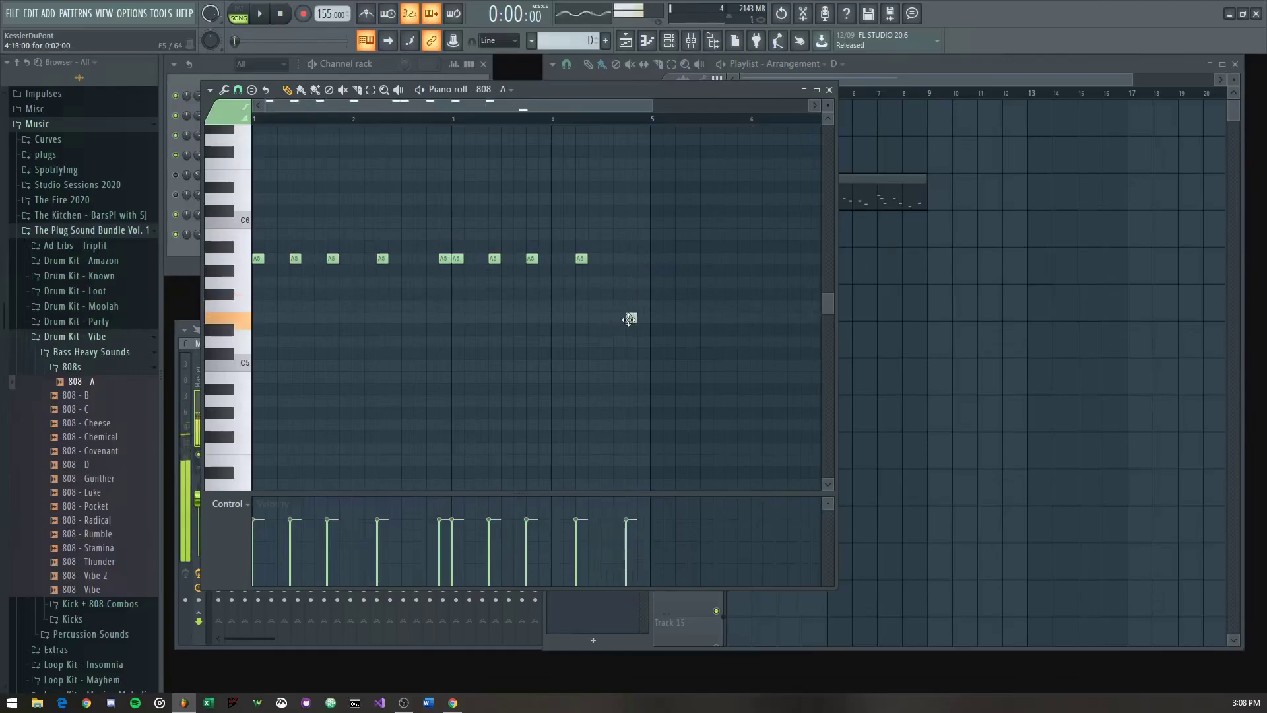
Step: Add an E5 note at 2:13 to the 808 line and delete the A5 note at 2:15
{"action": "scroll", "coordinate": [441, 297], "scroll_direction": "up", "scroll_amount": 1}
{"action": "scroll", "coordinate": [441, 307], "scroll_direction": "up", "scroll_amount": 2}
{"action": "left_click_drag", "start_coordinate": [451, 350], "coordinate": [469, 349]}
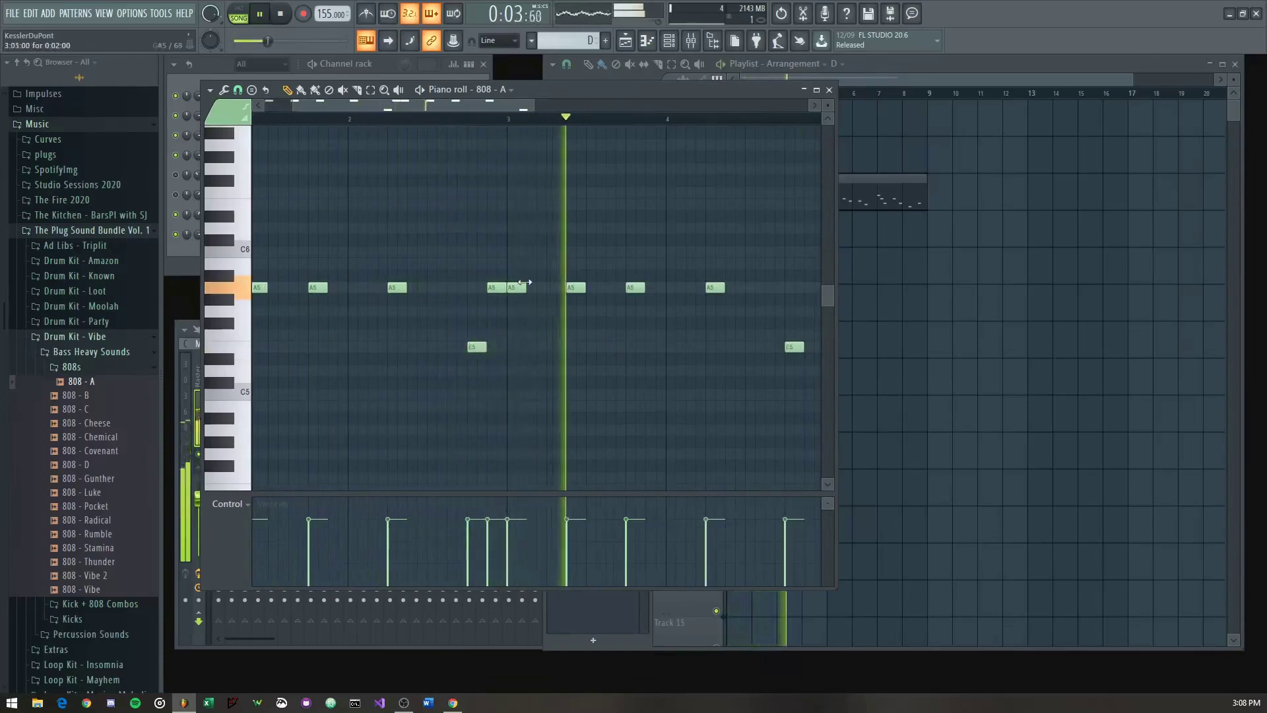
{"action": "right_click", "coordinate": [500, 287]}
{"action": "key", "text": "space"}
{"action": "scroll", "coordinate": [415, 319], "scroll_direction": "down", "scroll_amount": 2}
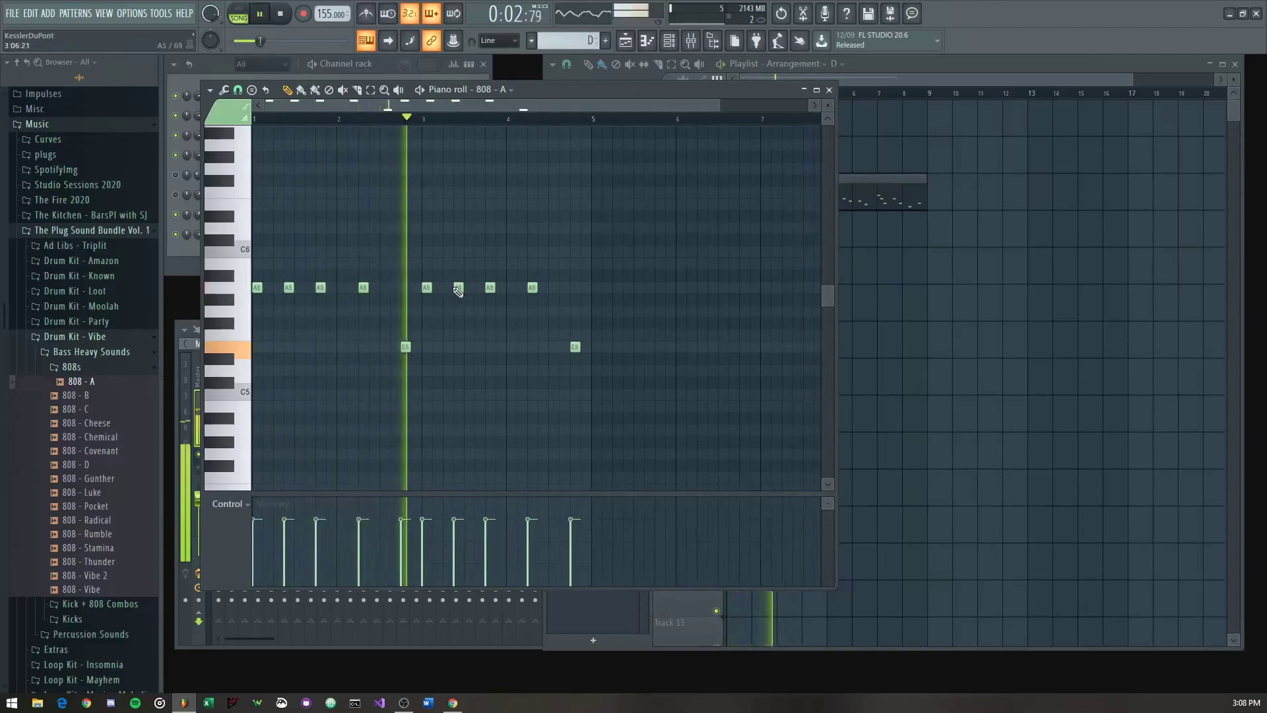
Step: Duplicate the four-bar 808 phrase into bars 5 to 8
{"action": "scroll", "coordinate": [502, 290], "scroll_direction": "up", "scroll_amount": 3}
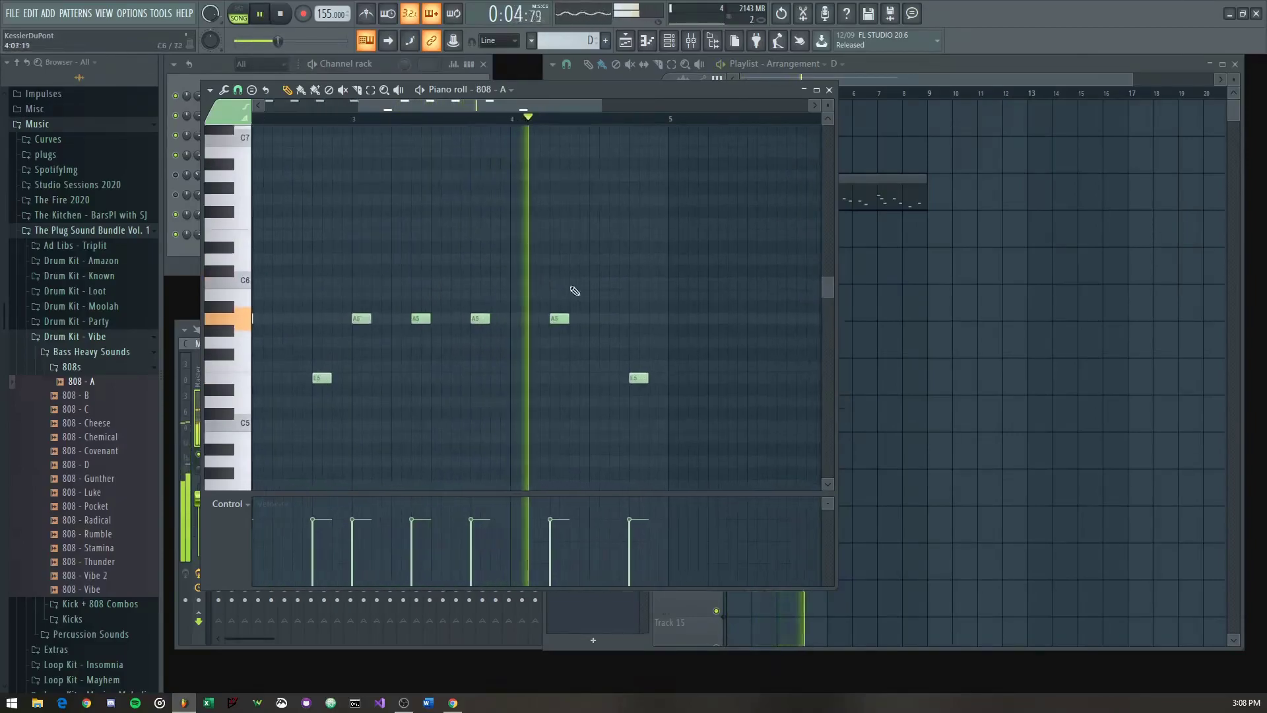
{"action": "left_click_drag", "start_coordinate": [688, 406], "coordinate": [67, 208]}
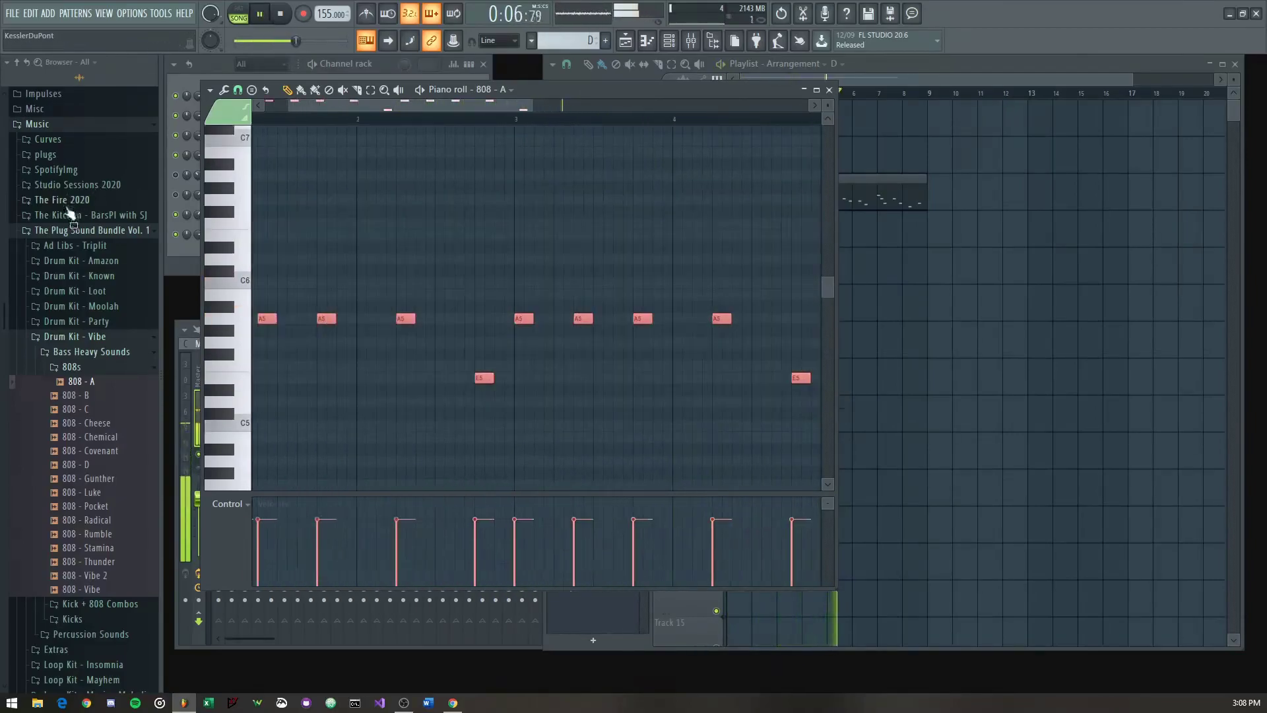
{"action": "left_click", "coordinate": [525, 340]}
{"action": "key", "text": "F7"}
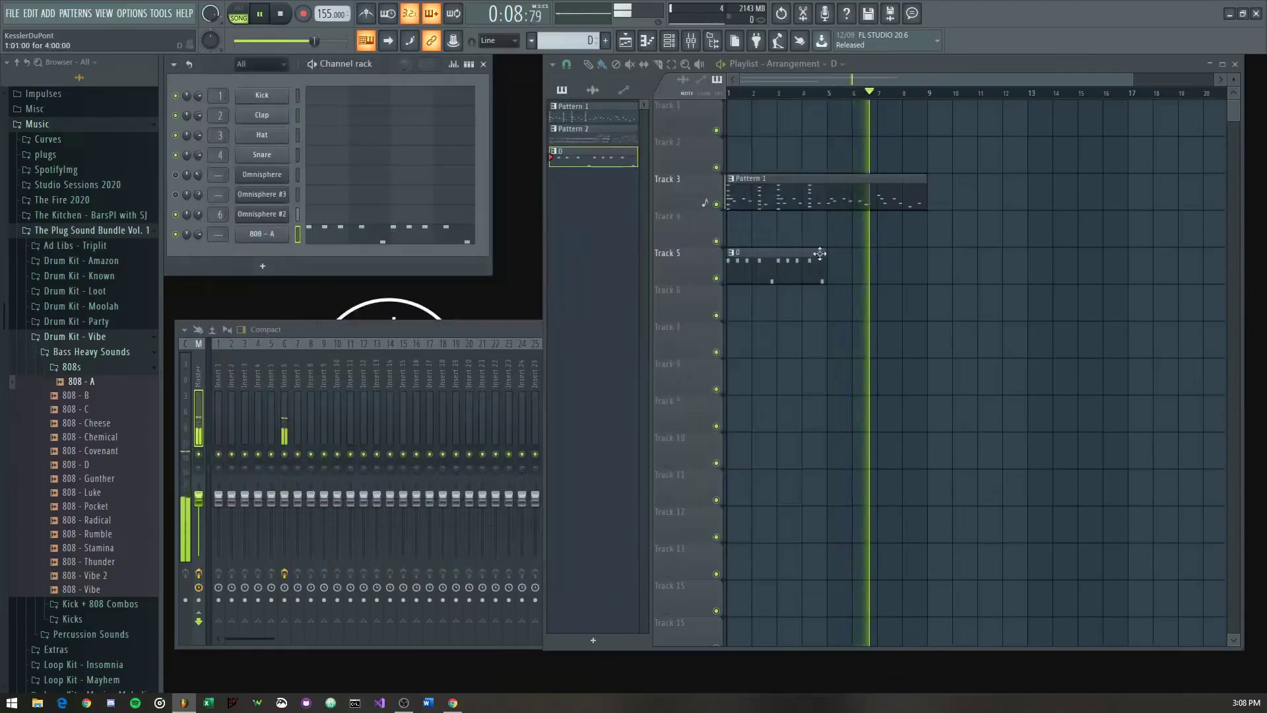
{"action": "double_click", "coordinate": [786, 281]}
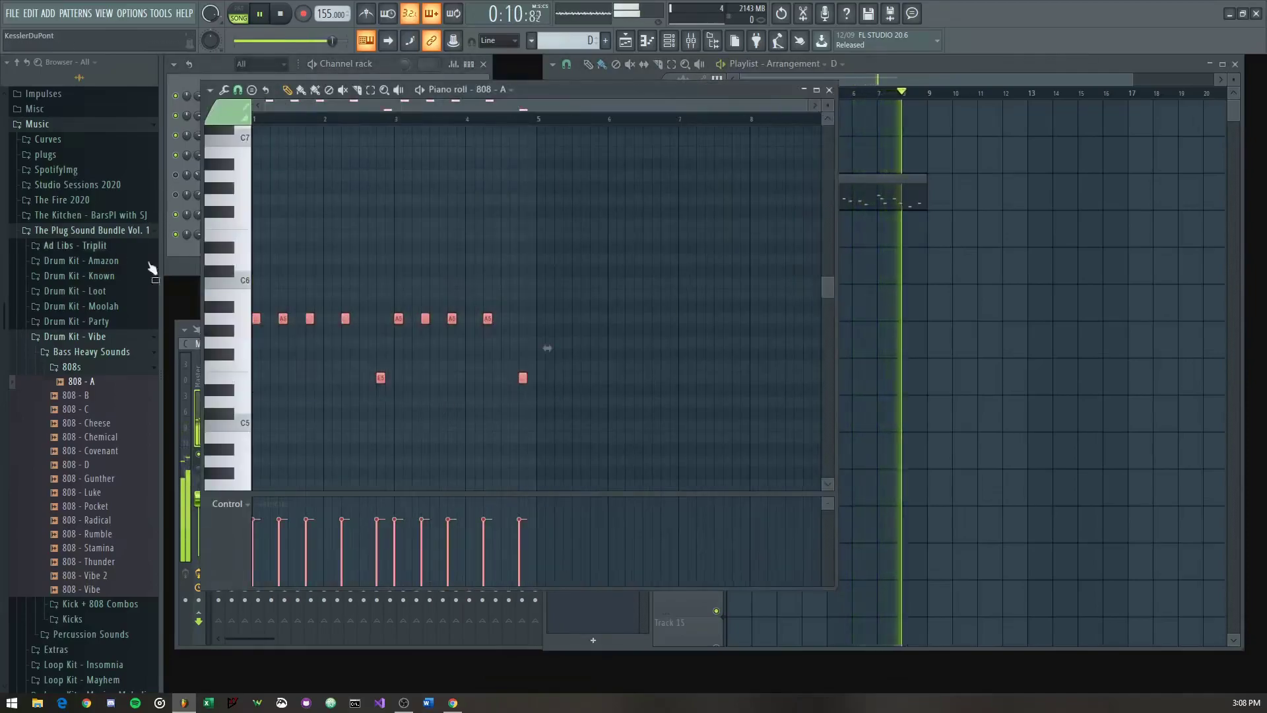
{"action": "key", "text": "ctrl+b"}
{"action": "key", "text": "l"}
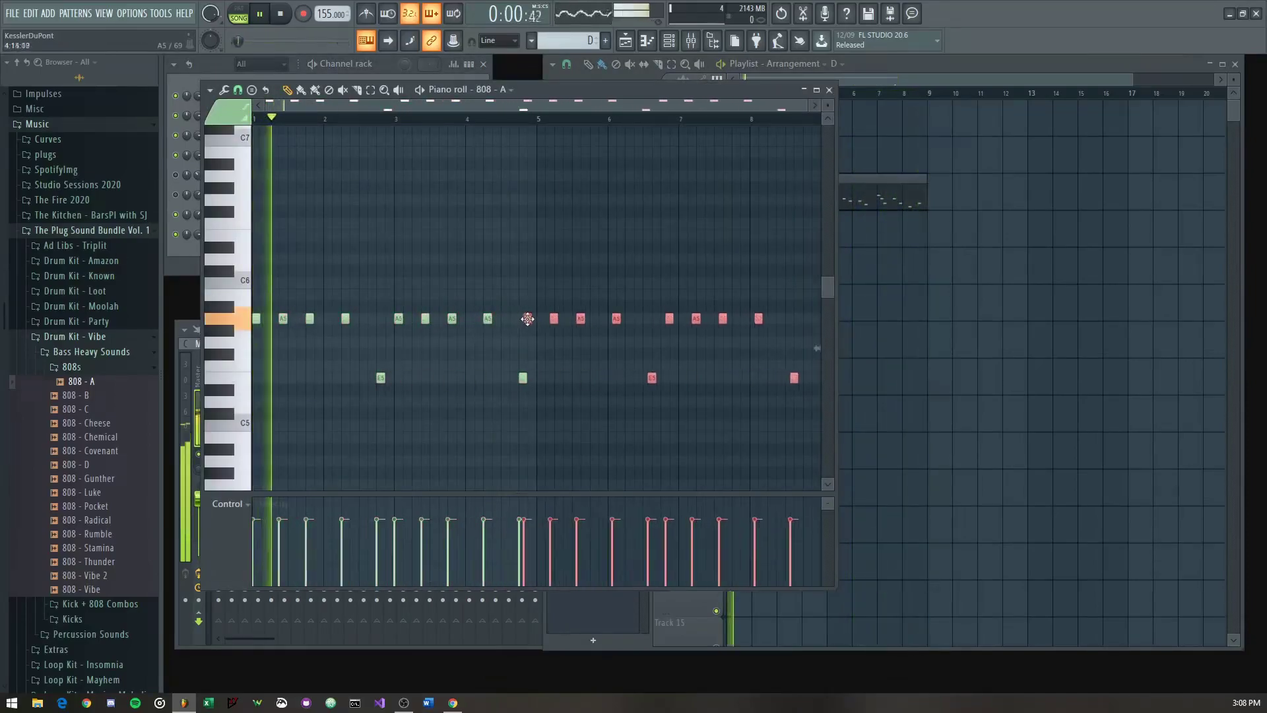
Step: Raise the 808 note at 3:07 by four semitones to C#6
{"action": "left_click_drag", "start_coordinate": [418, 336], "coordinate": [435, 310]}
{"action": "key", "text": "shift+Up"}
{"action": "key", "text": "shift+Up"}
{"action": "key", "text": "shift+Up"}
{"action": "key", "text": "shift+Up"}
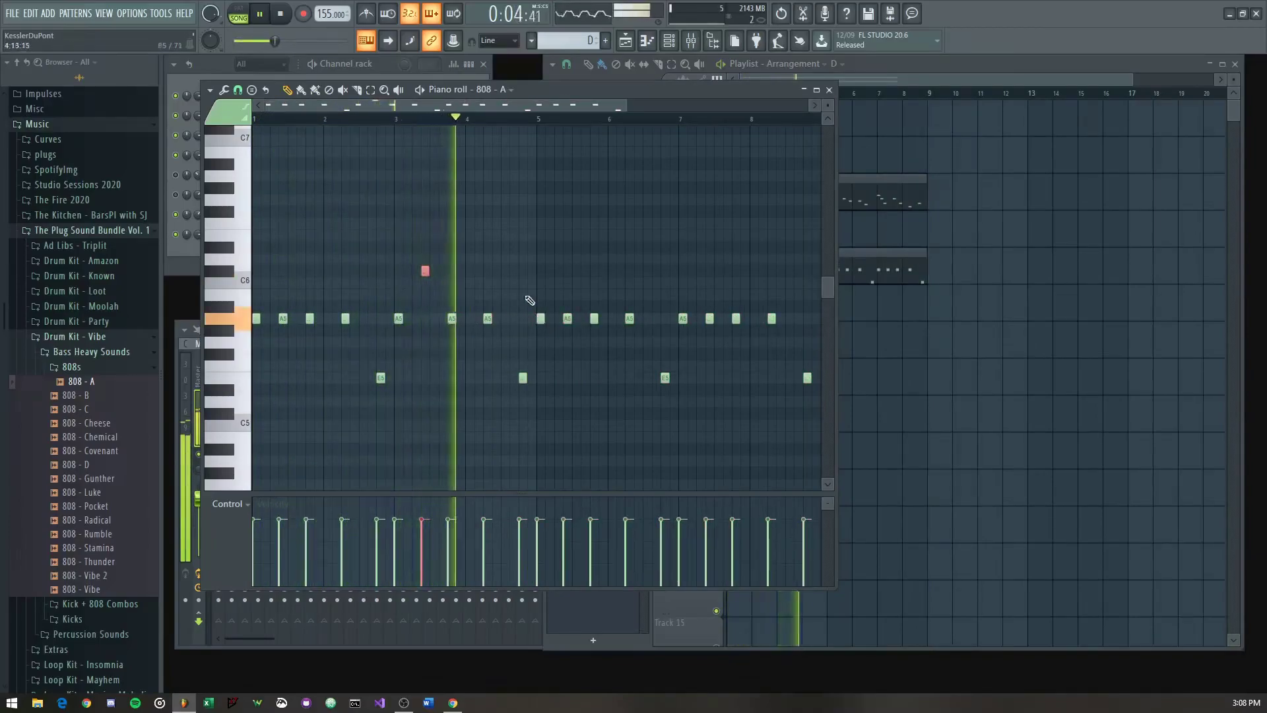
Step: Lower the 808 note at 5:07 to F#5 and raise the one at 7:13 to B5
{"action": "left_click_drag", "start_coordinate": [585, 303], "coordinate": [563, 332]}
{"action": "key", "text": "shift+Down"}
{"action": "key", "text": "shift+Down"}
{"action": "key", "text": "shift+Down"}
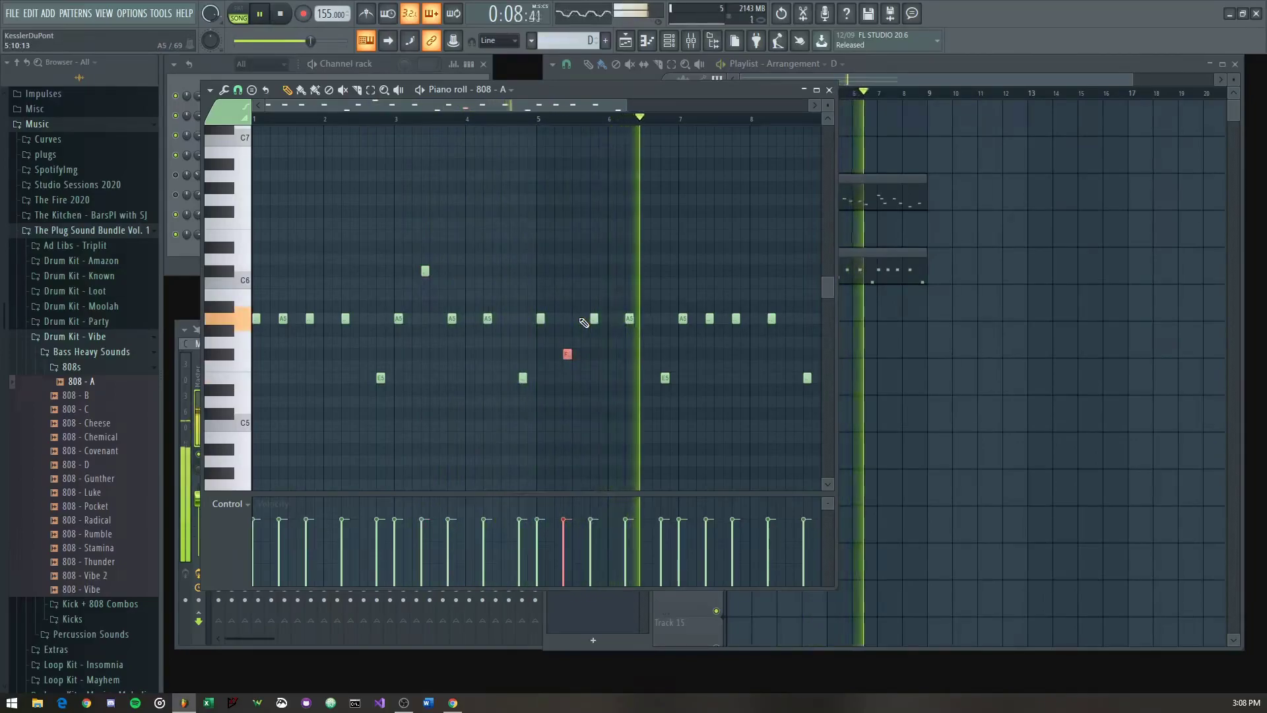
{"action": "left_click_drag", "start_coordinate": [685, 329], "coordinate": [706, 330]}
{"action": "key", "text": "shift+Up"}
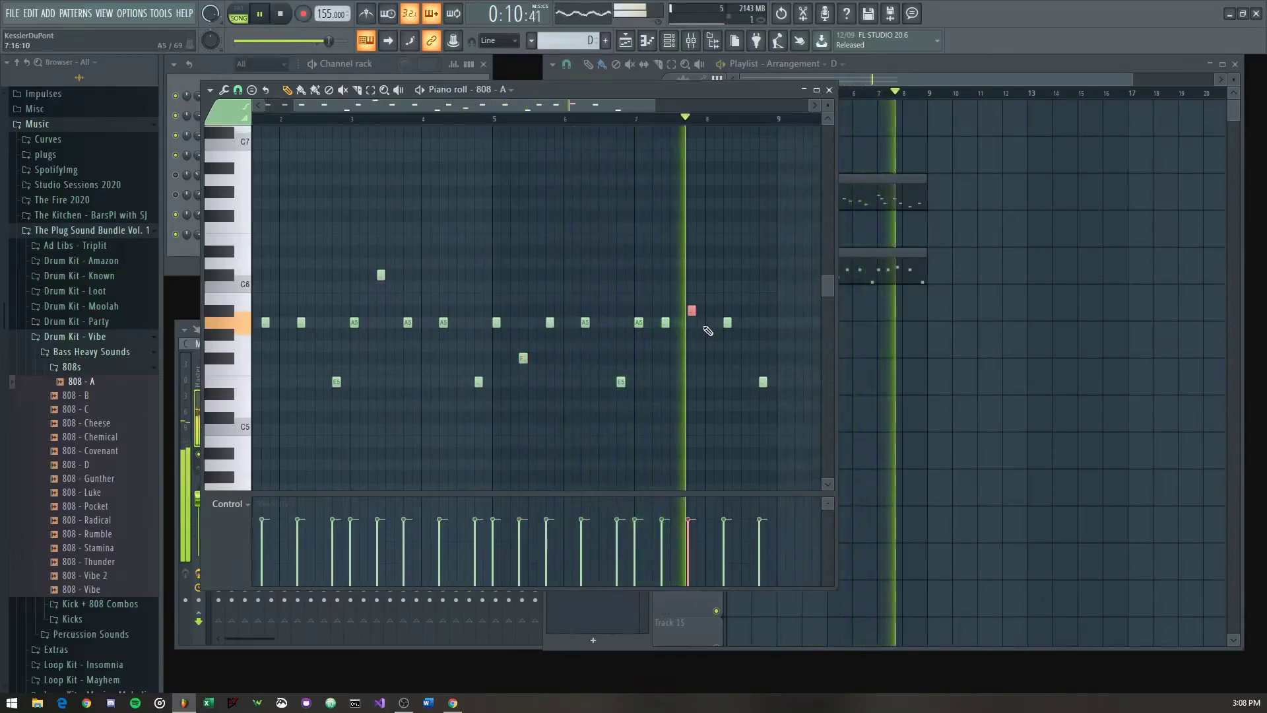
{"action": "key", "text": "shift+Up"}
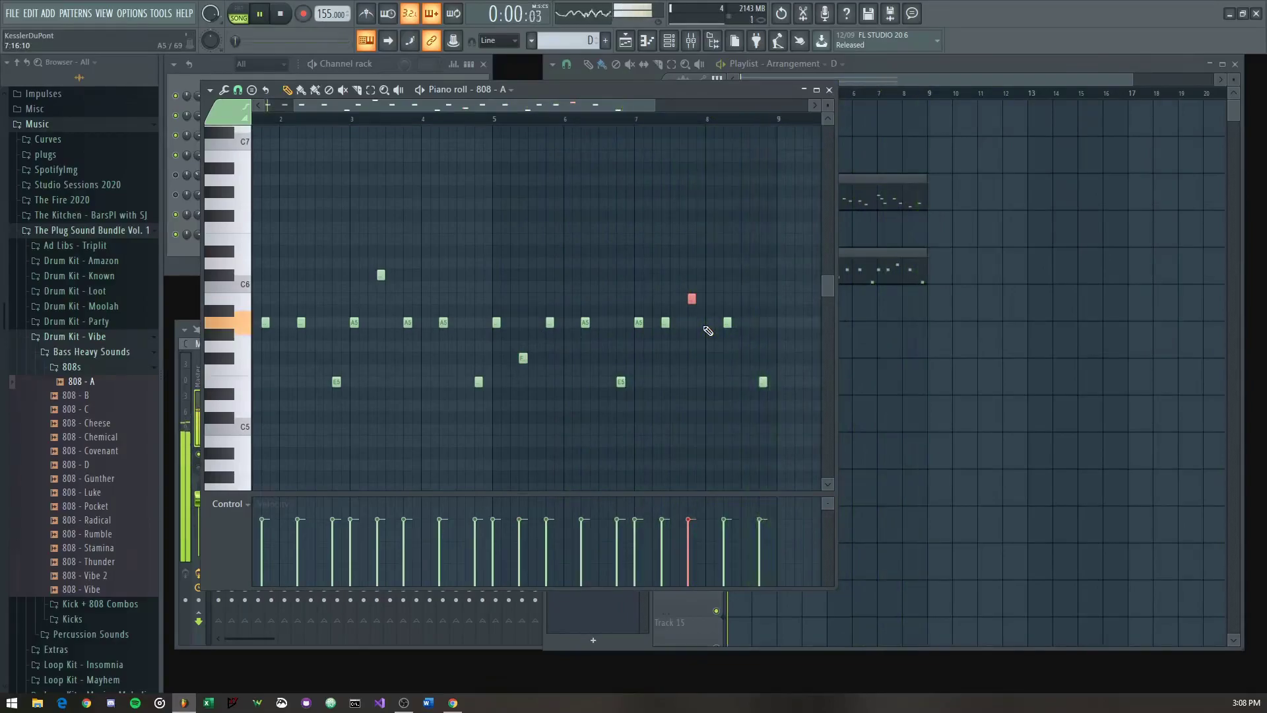
Step: Shorten the A5 note at 8:05 to one step and leave the 808 piano roll
{"action": "left_click", "coordinate": [650, 351], "text": "ctrl"}
{"action": "scroll", "coordinate": [756, 382], "scroll_direction": "up", "scroll_amount": 5, "text": "ctrl"}
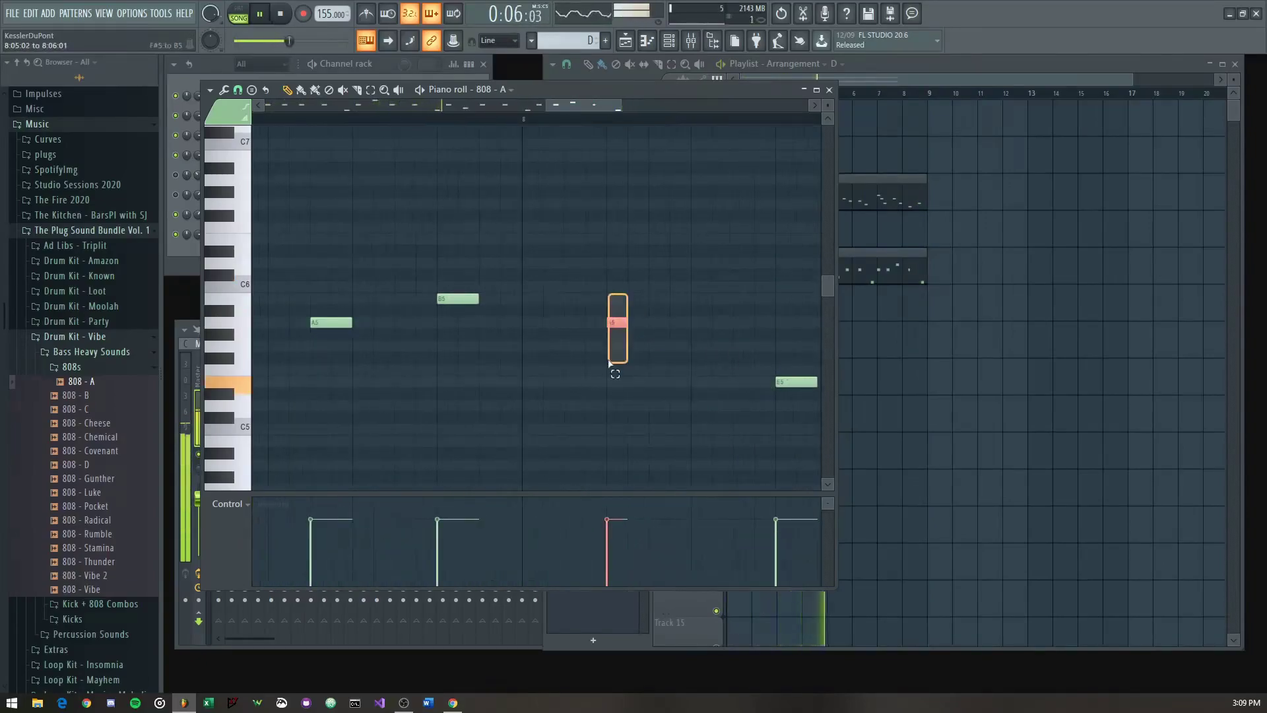
{"action": "scroll", "coordinate": [613, 365], "scroll_direction": "down", "scroll_amount": 5, "text": "ctrl"}
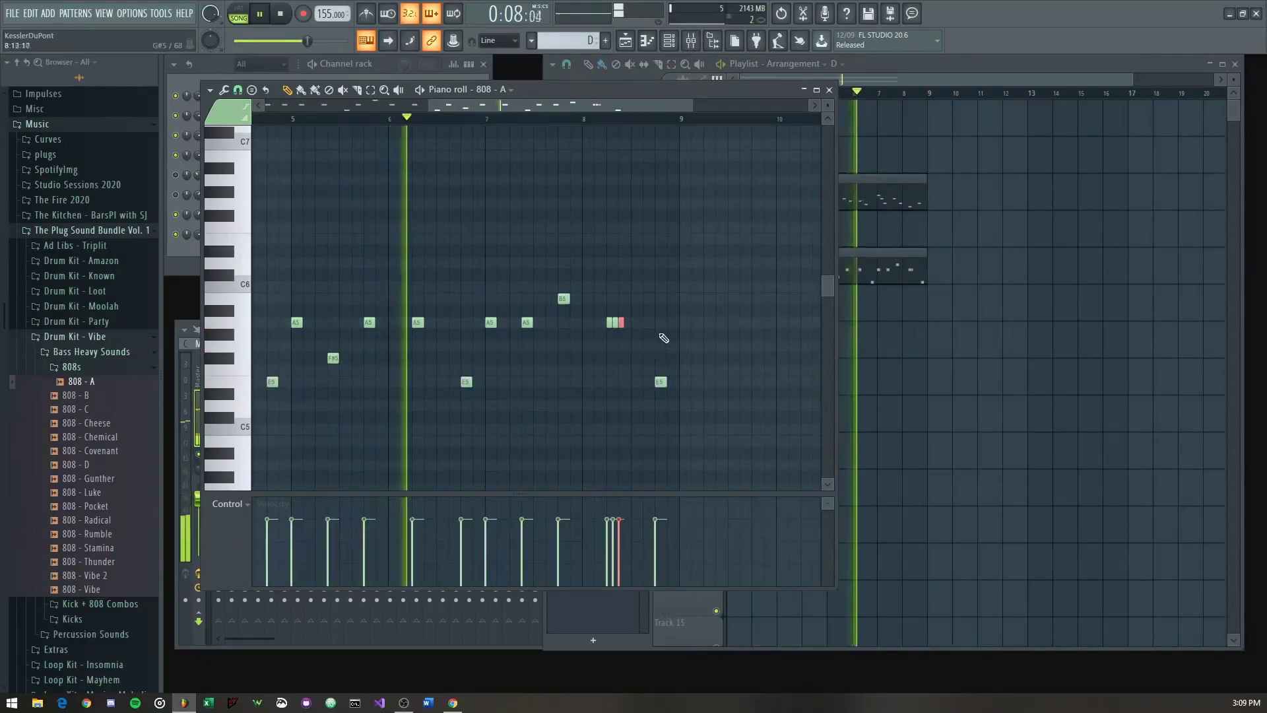
{"action": "scroll", "coordinate": [640, 334], "scroll_direction": "up", "scroll_amount": 3}
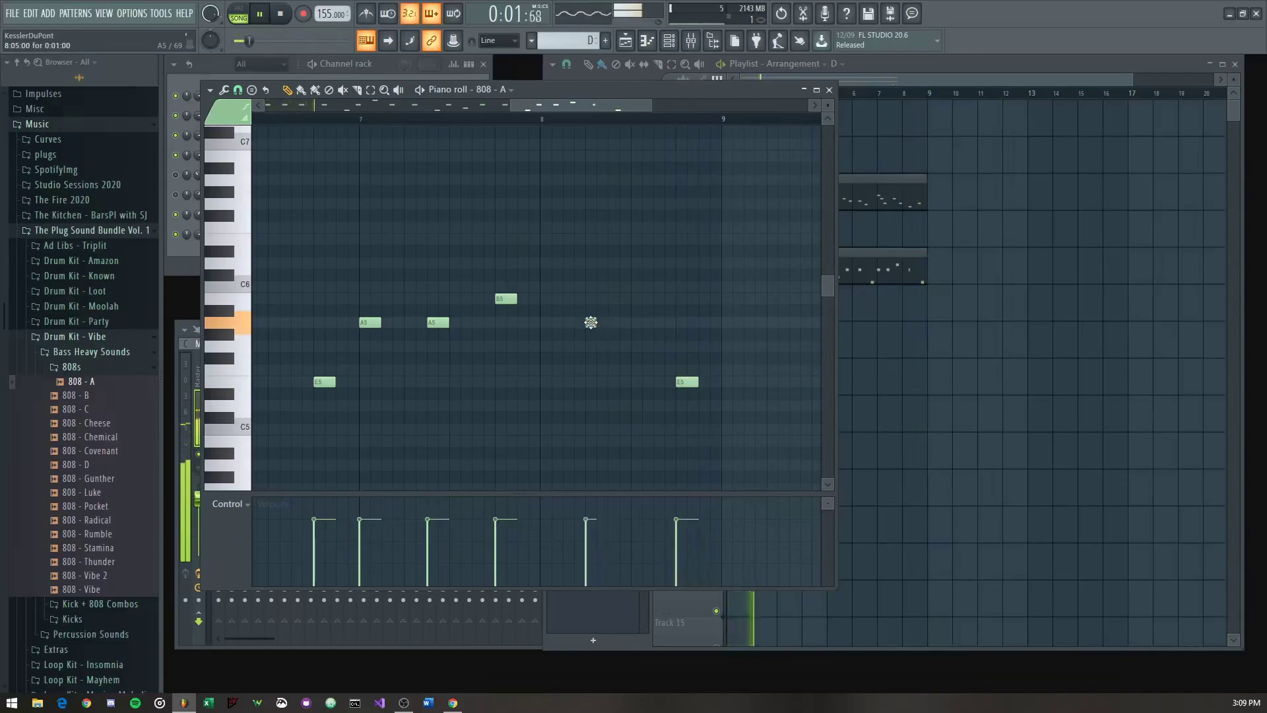
{"action": "key", "text": "F7"}
Step: Audition the Kicks samples in Drum Kit - Vibe and add Kick - G as a new channel below 808 - A
{"action": "left_click", "coordinate": [94, 368]}
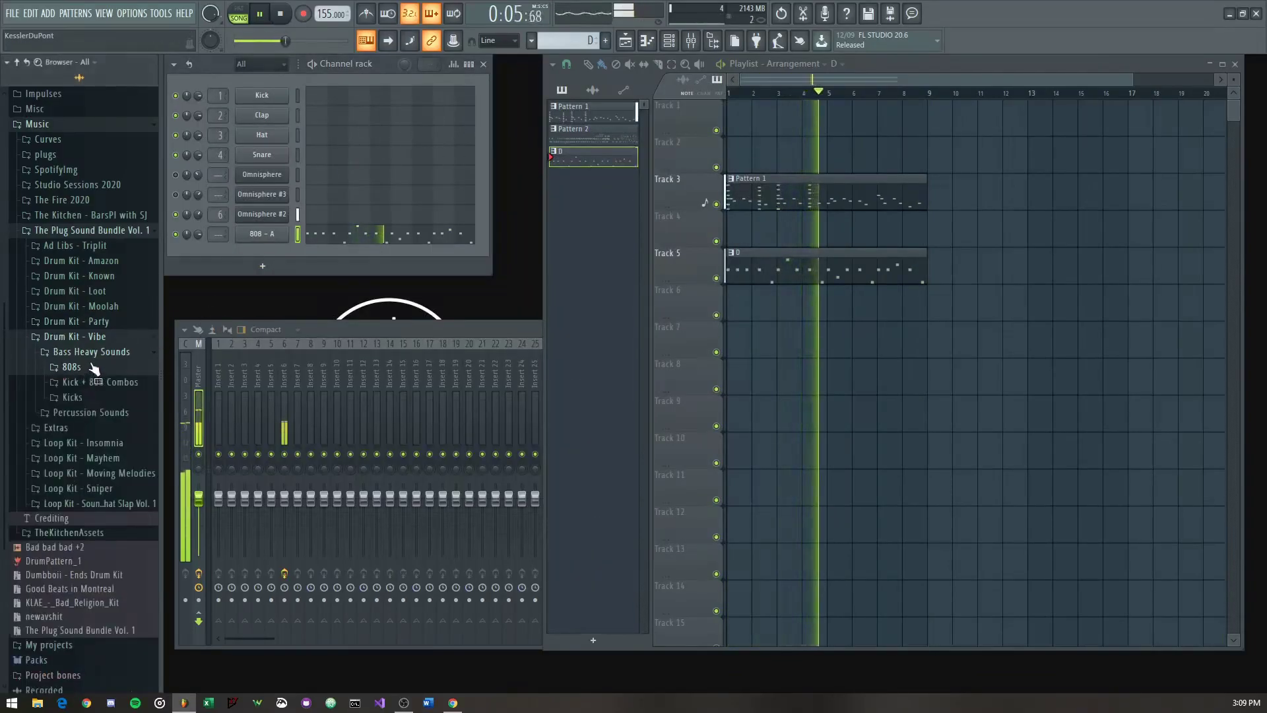
{"action": "left_click", "coordinate": [90, 399]}
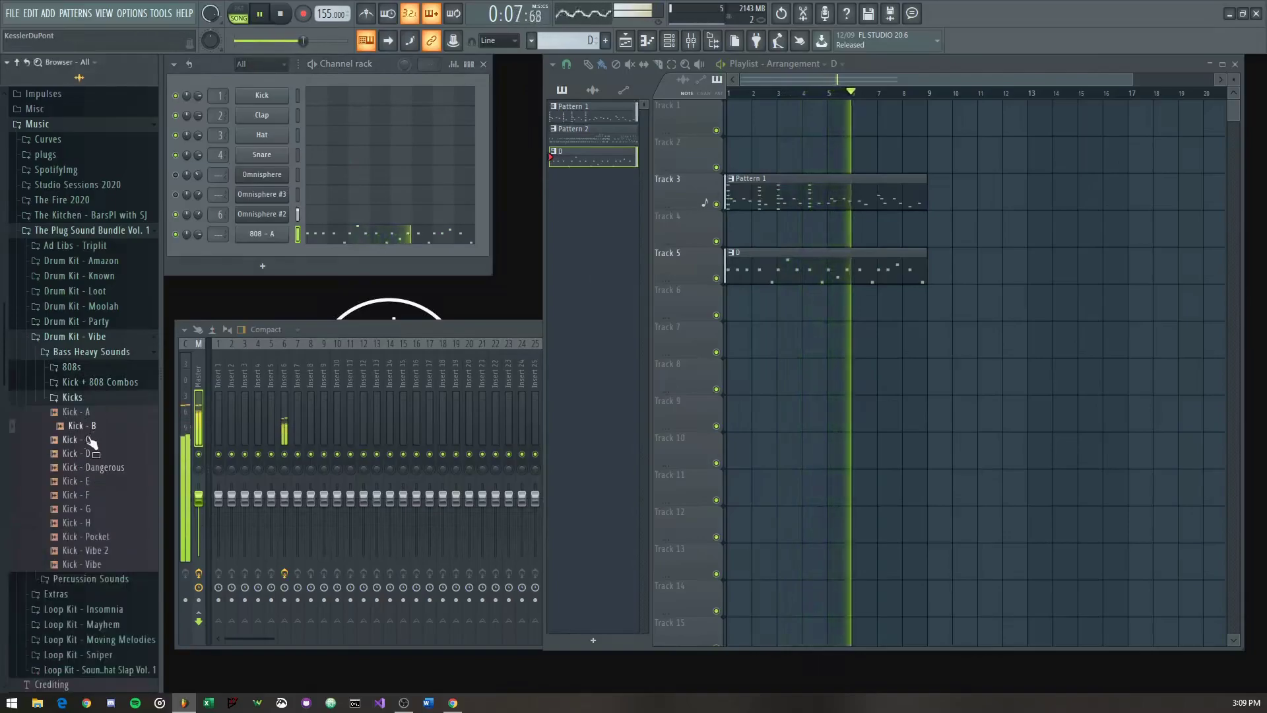
{"action": "left_click", "coordinate": [101, 509]}
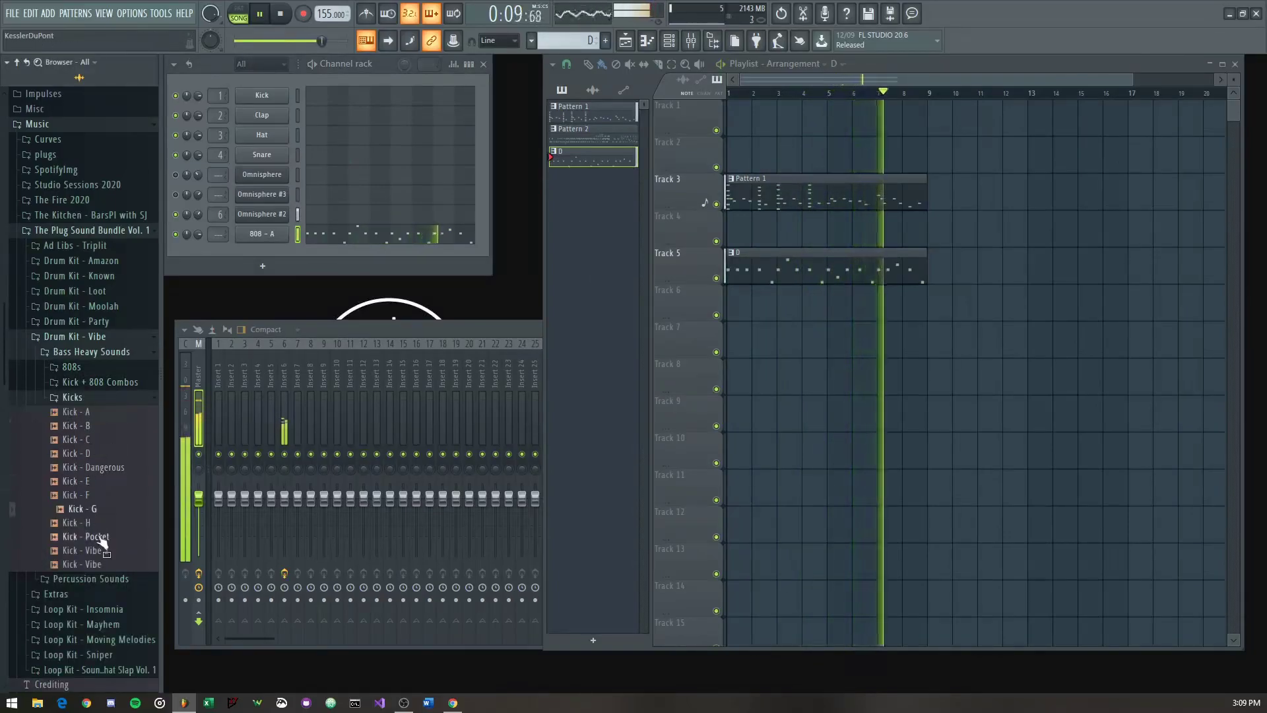
{"action": "left_click", "coordinate": [94, 509]}
{"action": "left_click_drag", "start_coordinate": [96, 509], "coordinate": [295, 251]}
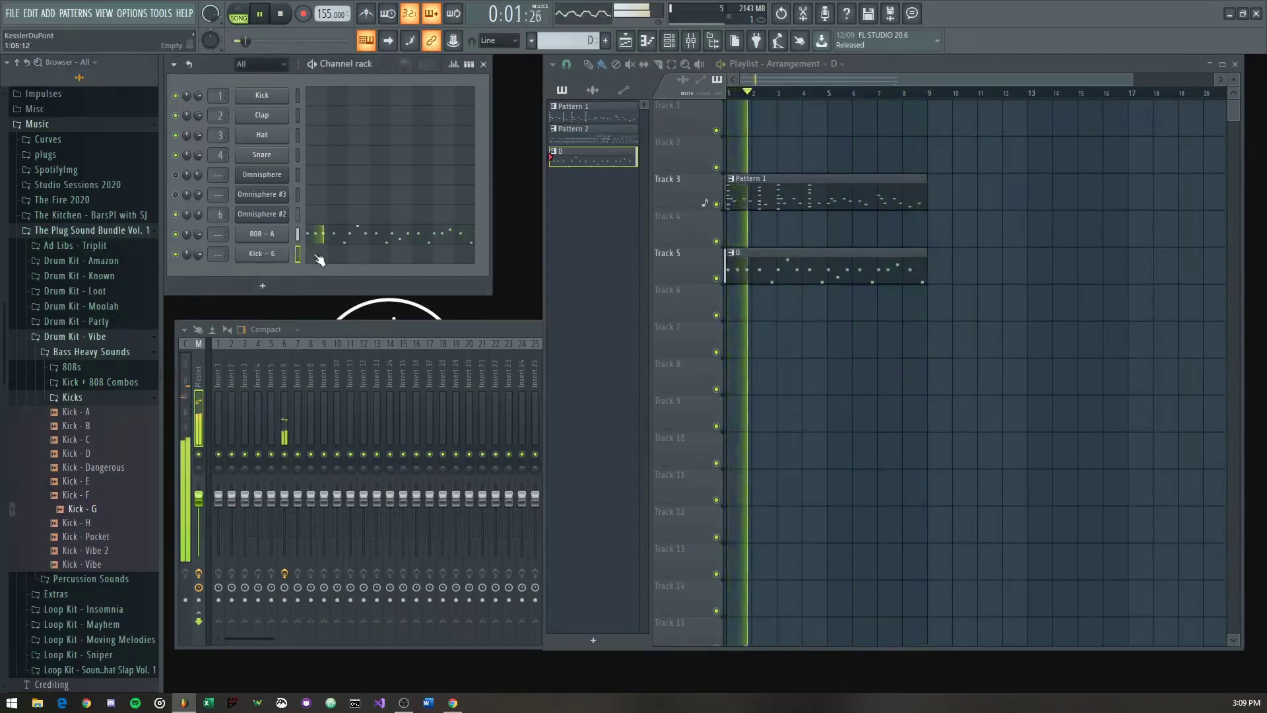
Step: In the Kick - G piano roll, place C#5 notes at 1:01, 1:05, 2:03, 2:05 and 2:13
{"action": "left_click", "coordinate": [319, 256]}
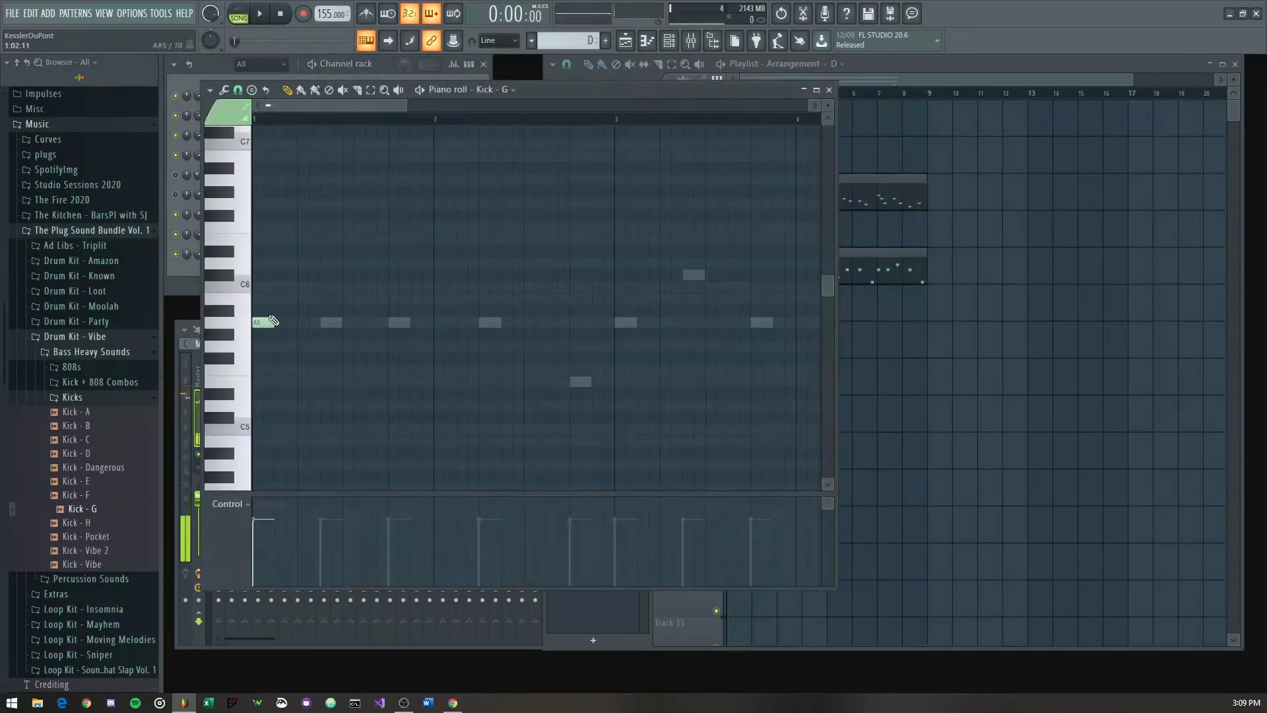
{"action": "key", "text": "space"}
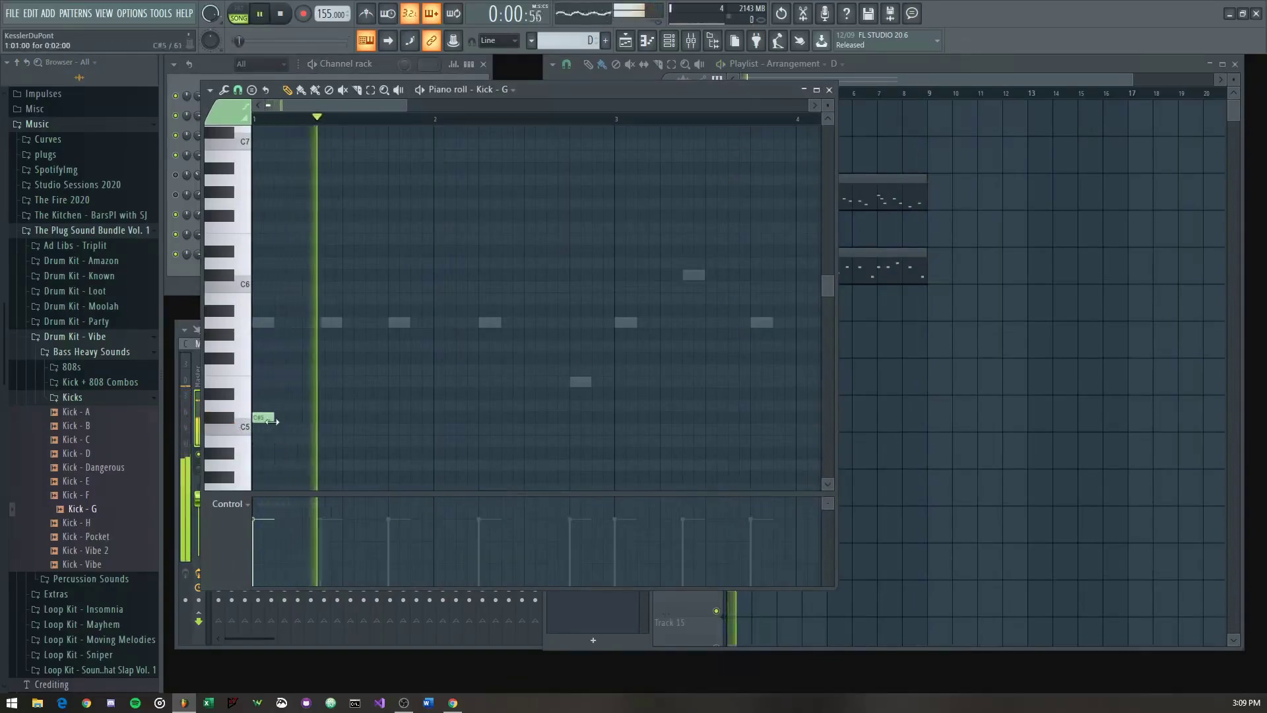
{"action": "left_click_drag", "start_coordinate": [369, 425], "coordinate": [444, 417]}
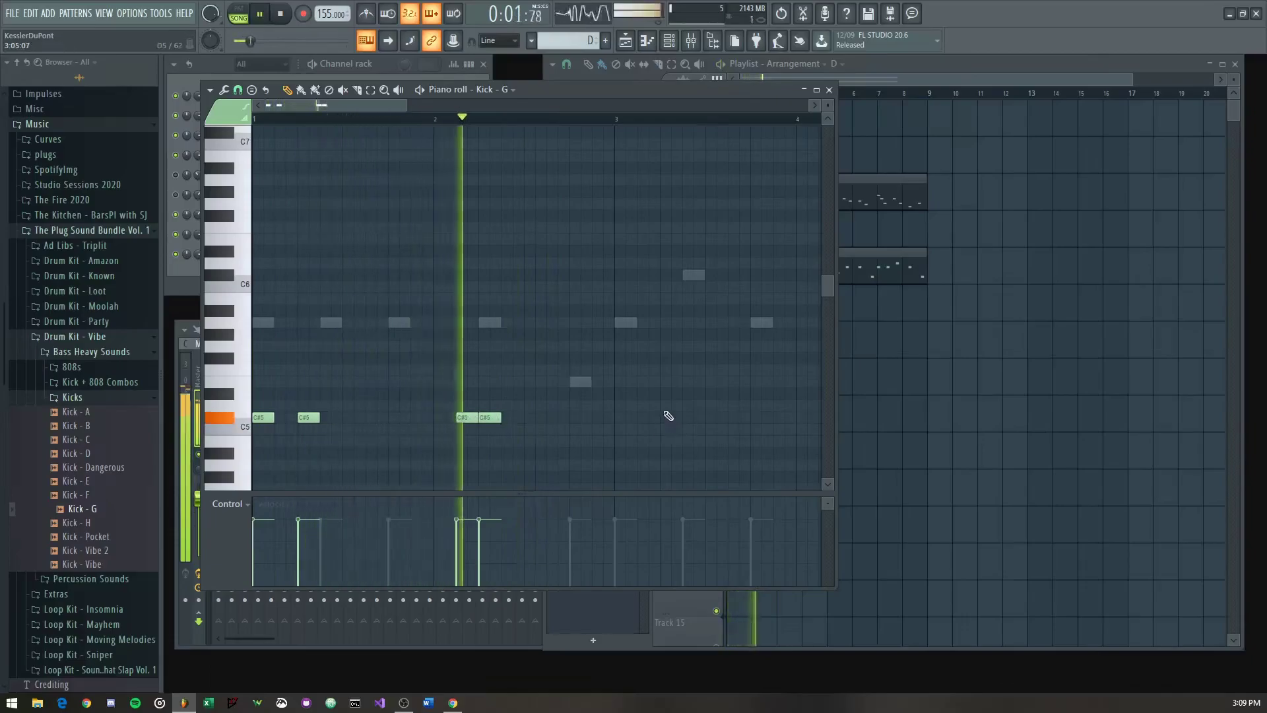
{"action": "left_click", "coordinate": [613, 417]}
{"action": "left_click_drag", "start_coordinate": [620, 417], "coordinate": [255, 357]}
{"action": "right_click", "coordinate": [619, 418]}
{"action": "left_click", "coordinate": [573, 417]}
Step: Move the second kick to 1:07 and add another C#5 kick at 1:11
{"action": "left_click", "coordinate": [285, 417], "text": "ctrl"}
{"action": "key", "text": "space"}
{"action": "key", "text": "space"}
{"action": "left_click", "coordinate": [371, 417]}
Step: Duplicate the two-bar kick pattern into bars 3 and 4
{"action": "left_click_drag", "start_coordinate": [659, 424], "coordinate": [37, 381]}
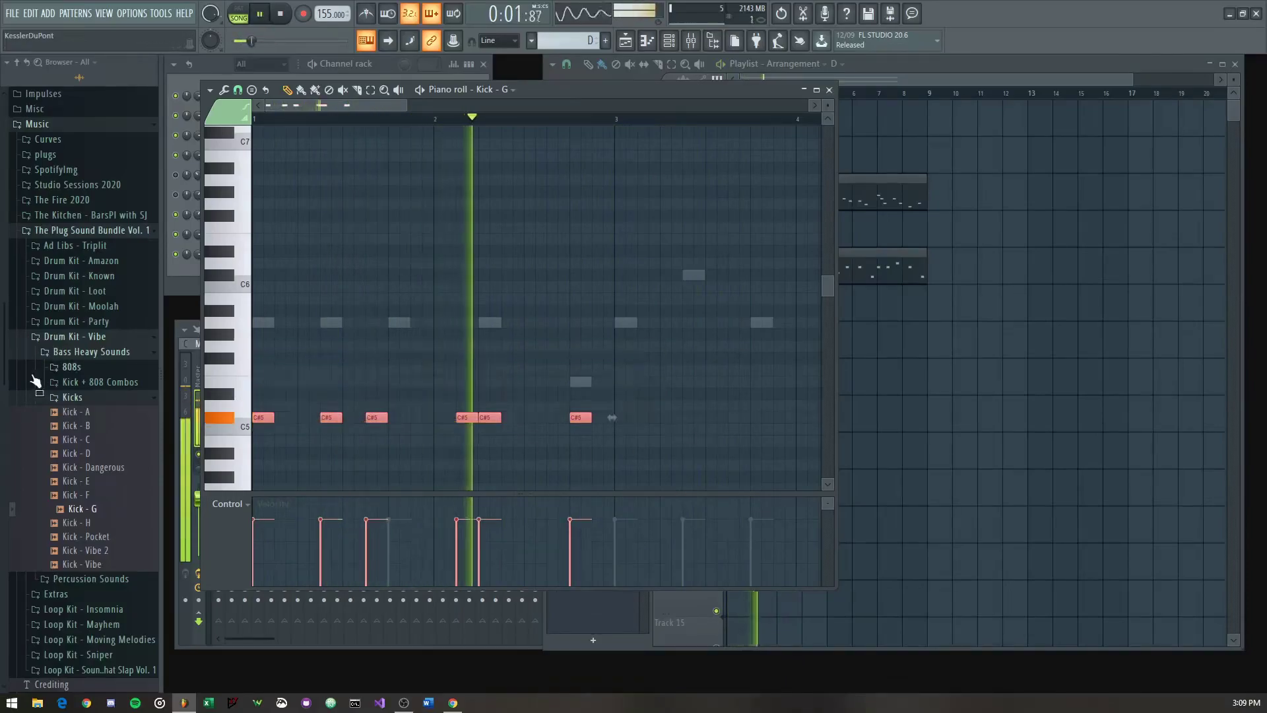
{"action": "left_click_drag", "start_coordinate": [256, 419], "coordinate": [627, 447]}
{"action": "right_click", "coordinate": [600, 406]}
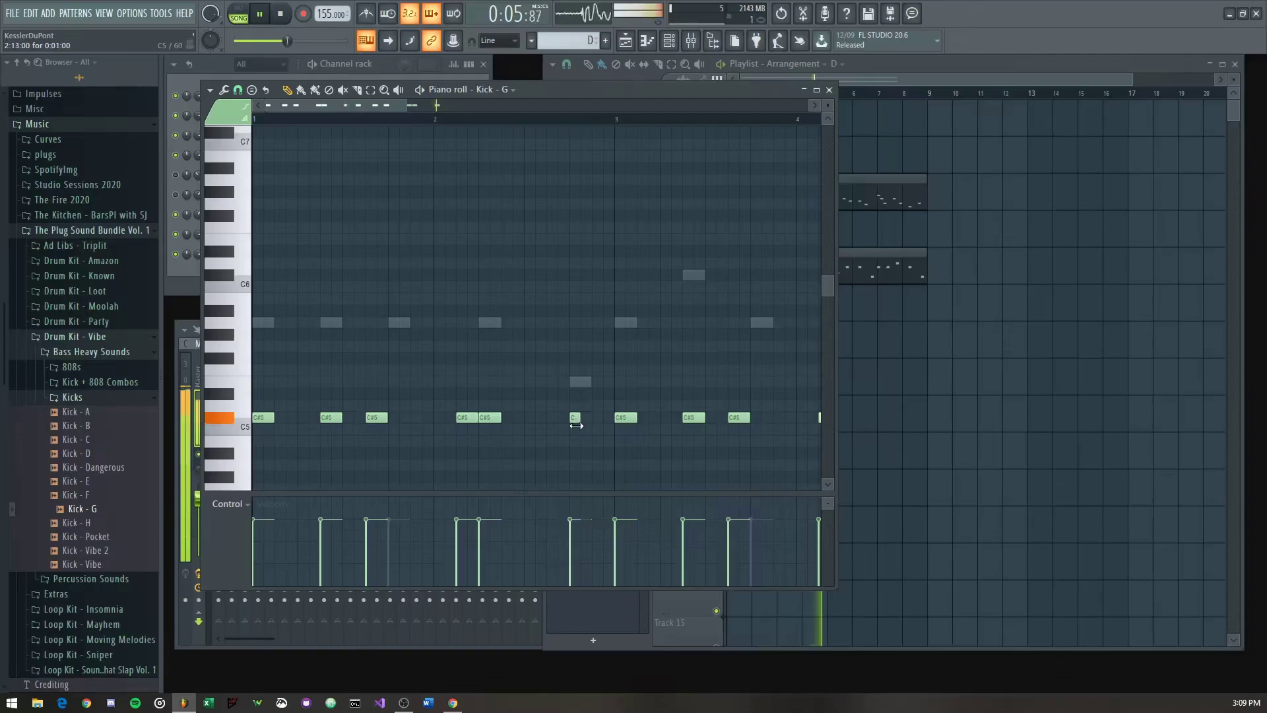
Step: Shorten the kick at 3:11 to one step and add one-step C#5 kicks at 3:13 and 3:14
{"action": "left_click_drag", "start_coordinate": [592, 426], "coordinate": [326, 356]}
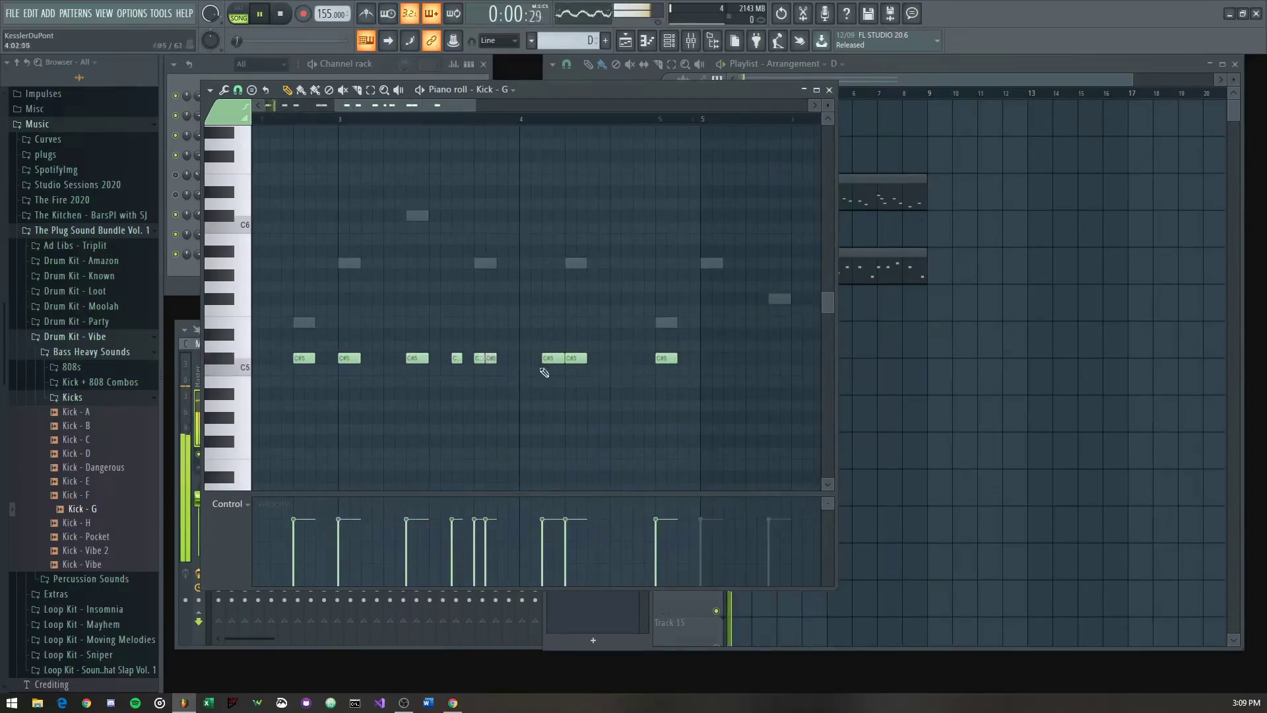
{"action": "scroll", "coordinate": [541, 348], "scroll_direction": "down", "scroll_amount": 4}
{"action": "left_click_drag", "start_coordinate": [541, 350], "coordinate": [641, 365]}
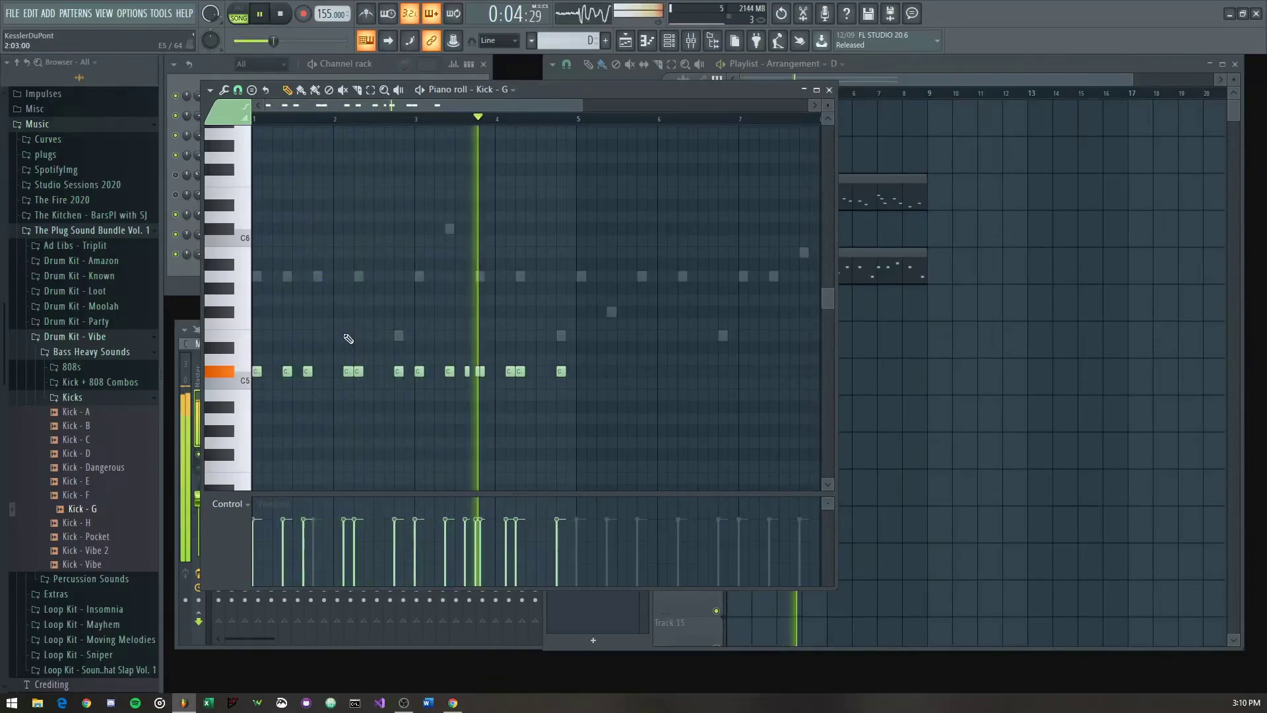
Step: Duplicate the four-bar Kick - G pattern into bars 5 to 8
{"action": "key", "text": "ctrl+a"}
{"action": "key", "text": "ctrl+b"}
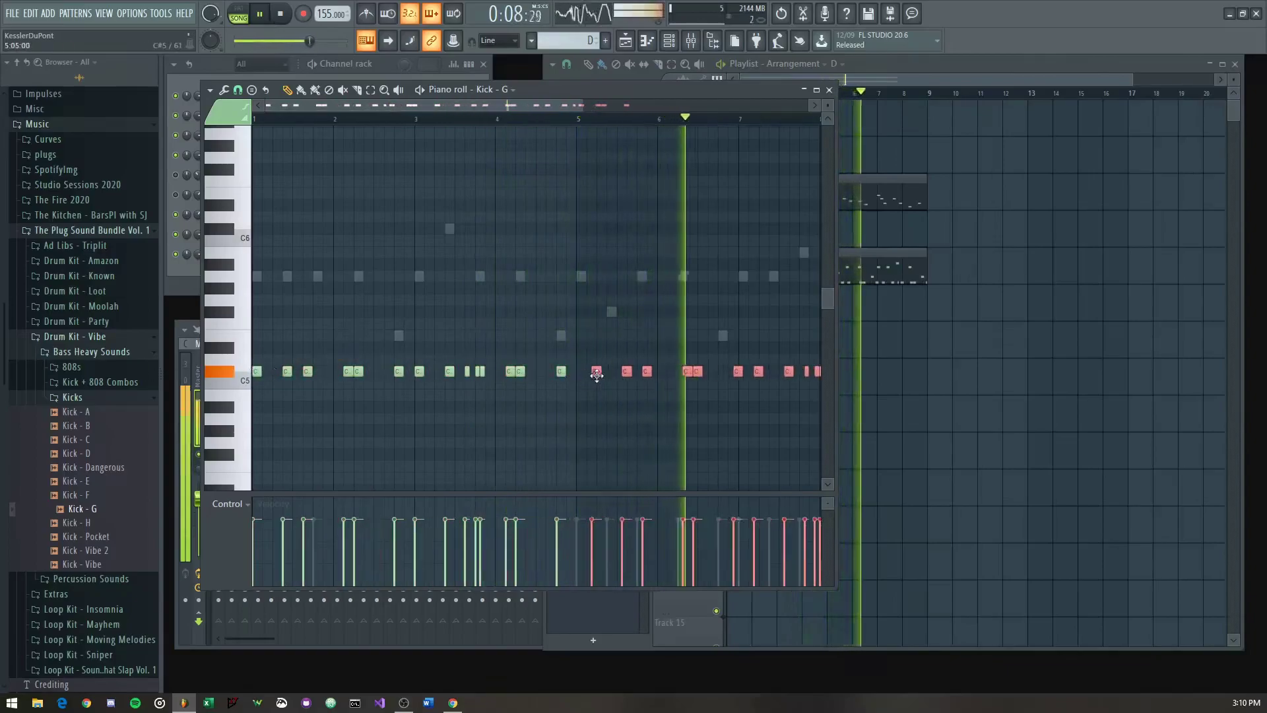
{"action": "key", "text": "F7"}
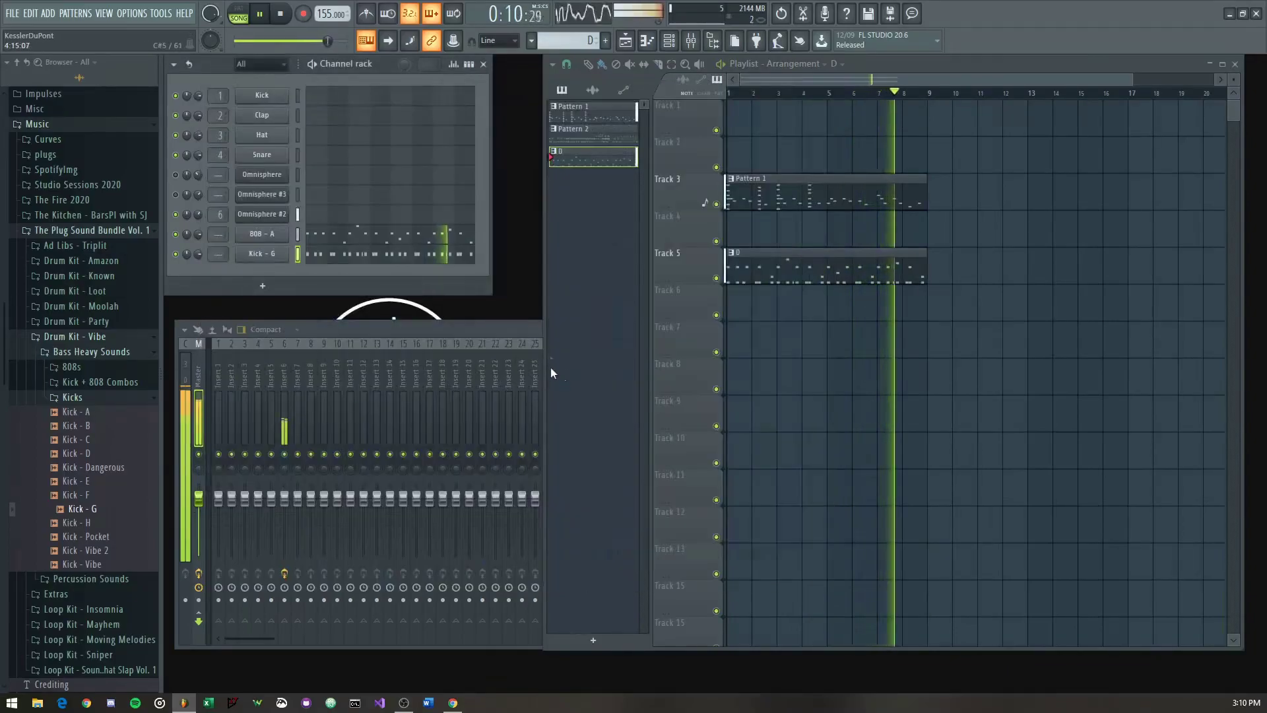
{"action": "left_click", "coordinate": [453, 260]}
{"action": "scroll", "coordinate": [638, 396], "scroll_direction": "down", "scroll_amount": 1}
{"action": "key", "text": "F7"}
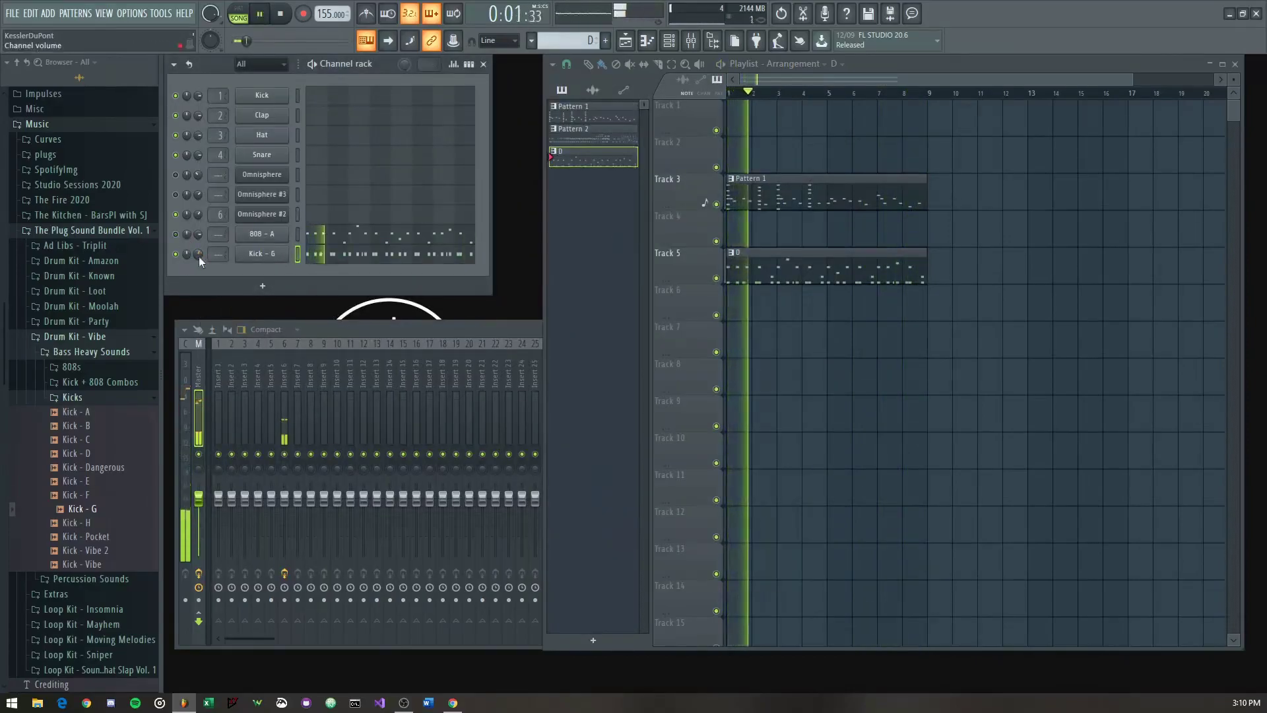
Step: Audition the claps in Drum Kit - Vibe's Percussion Sounds folder and add Clap - E as a new channel
{"action": "left_click", "coordinate": [91, 398]}
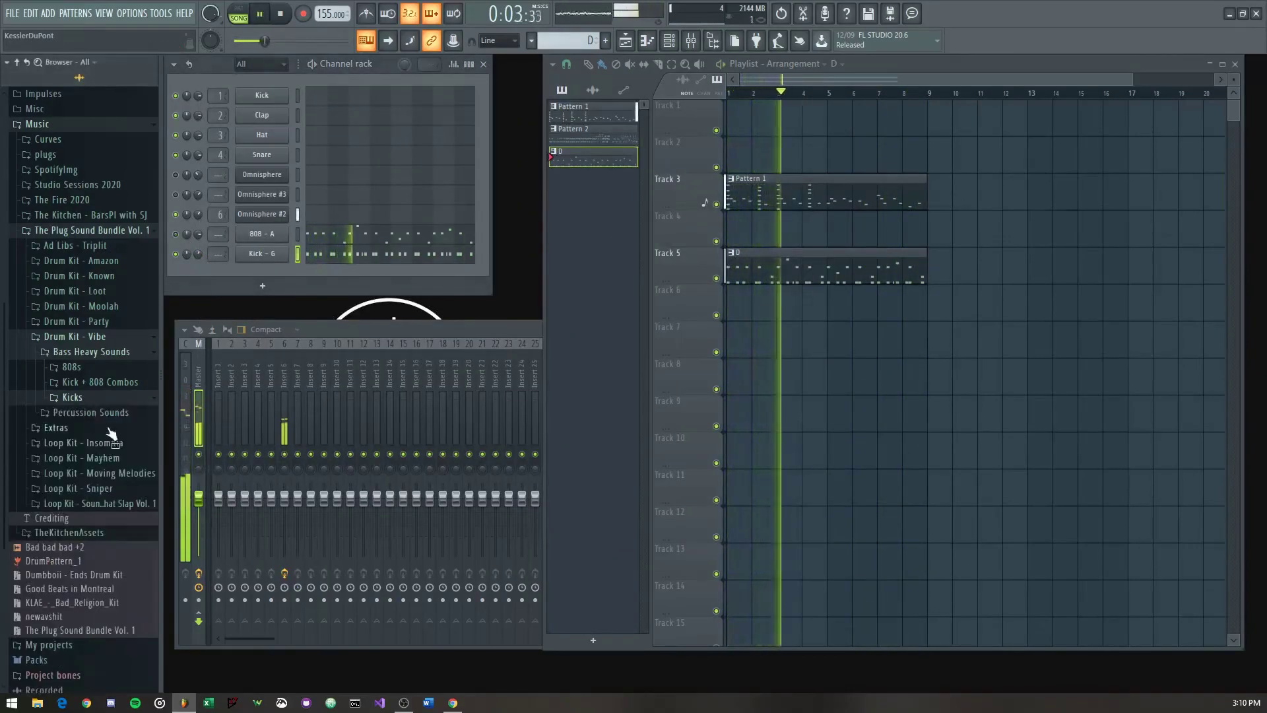
{"action": "left_click", "coordinate": [99, 412]}
{"action": "left_click", "coordinate": [106, 460]}
{"action": "left_click", "coordinate": [104, 529]}
{"action": "left_click", "coordinate": [97, 515]}
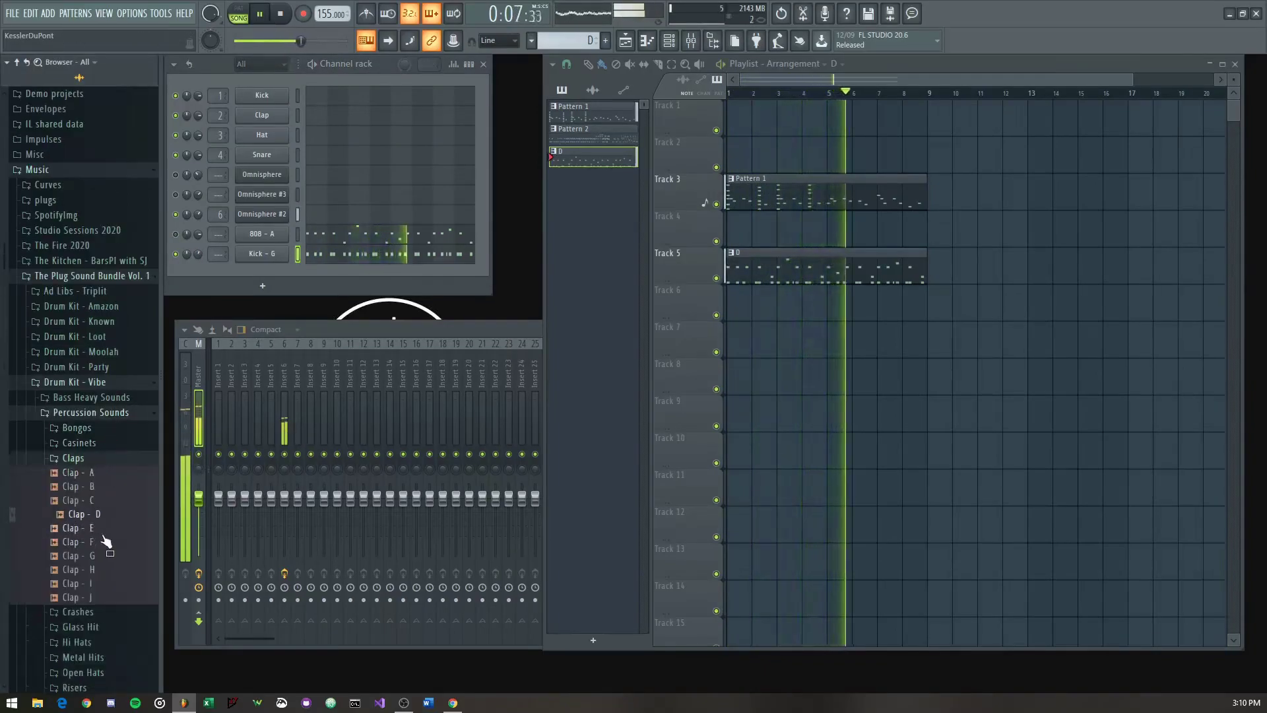
{"action": "left_click_drag", "start_coordinate": [104, 528], "coordinate": [100, 501]}
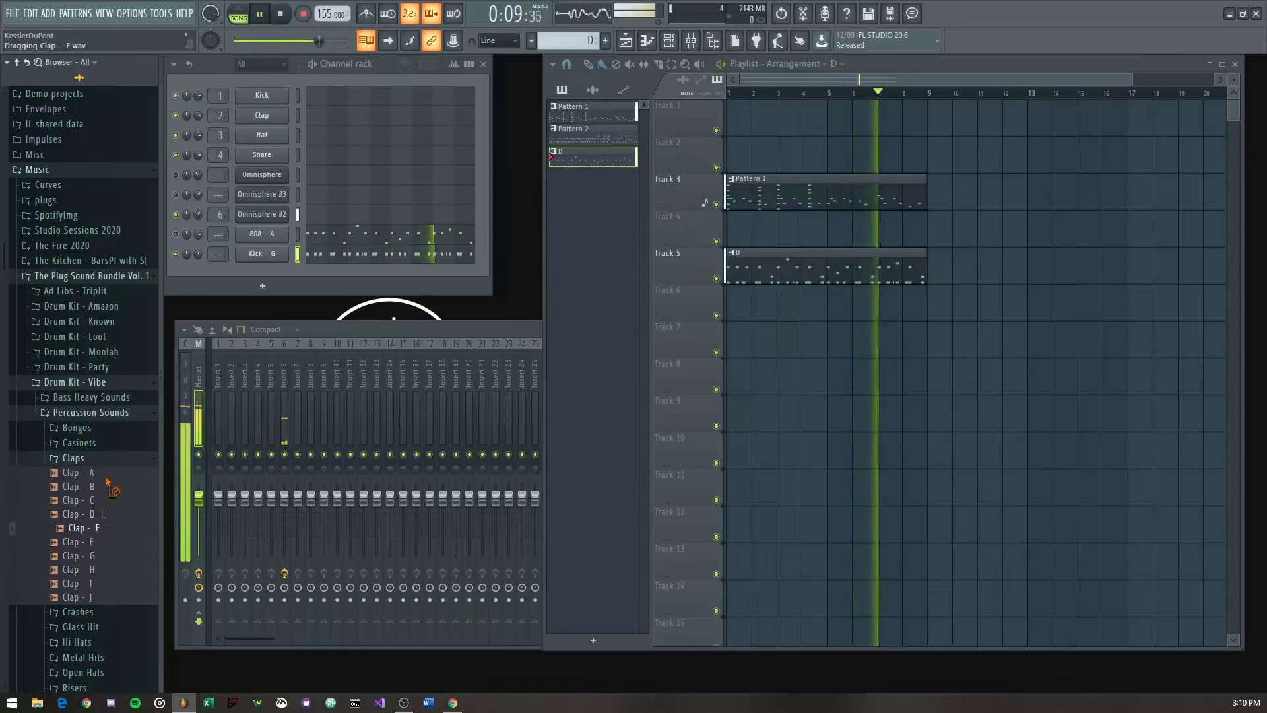
{"action": "left_click_drag", "start_coordinate": [242, 274], "coordinate": [243, 276]}
Step: Place C#5 claps for Clap - E at 1:09, 2:09, 3:03, 3:09, 4:03 and 4:09
{"action": "key", "text": "F7"}
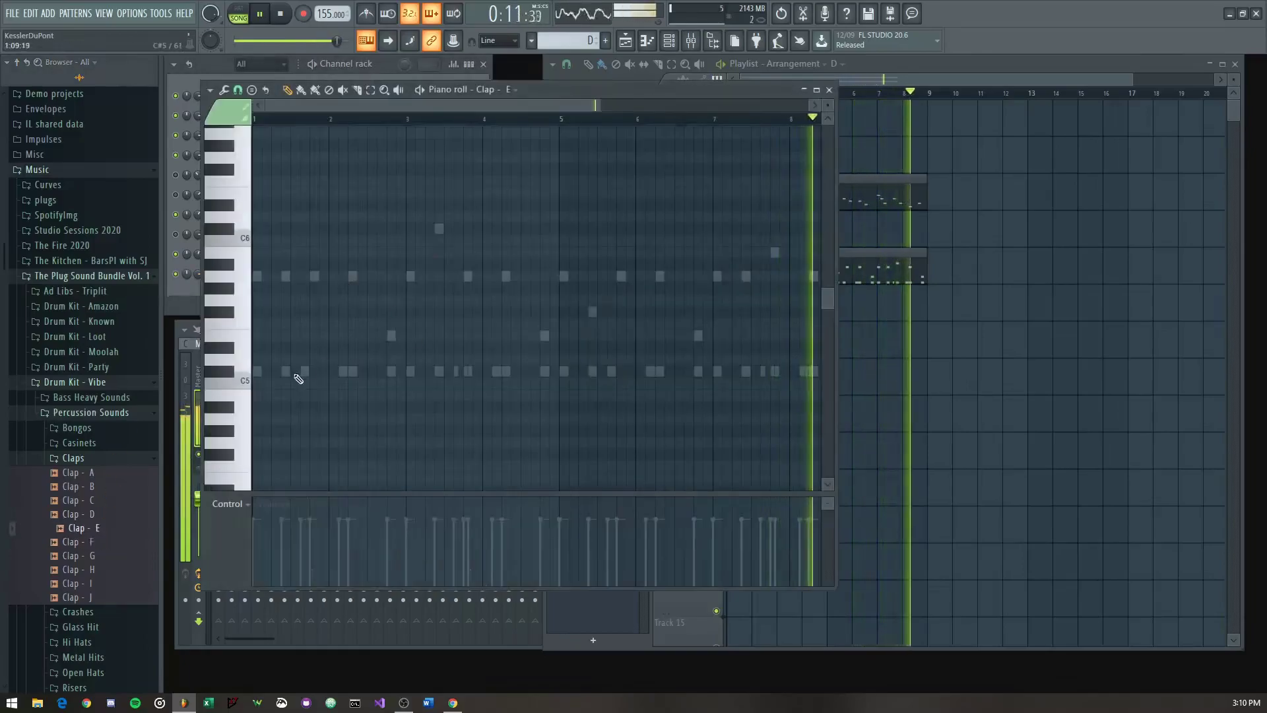
{"action": "scroll", "coordinate": [335, 379], "scroll_direction": "up", "scroll_amount": 2}
{"action": "left_click", "coordinate": [389, 374]}
{"action": "left_click", "coordinate": [467, 371]}
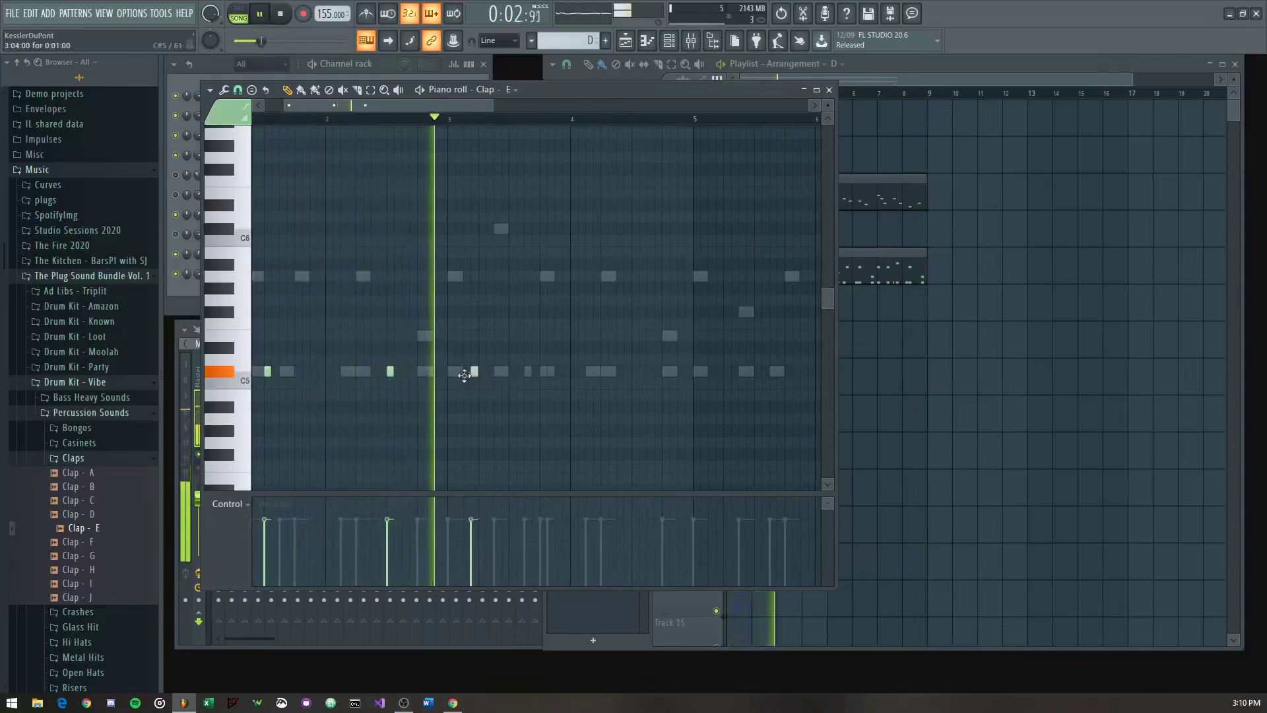
{"action": "left_click", "coordinate": [612, 372]}
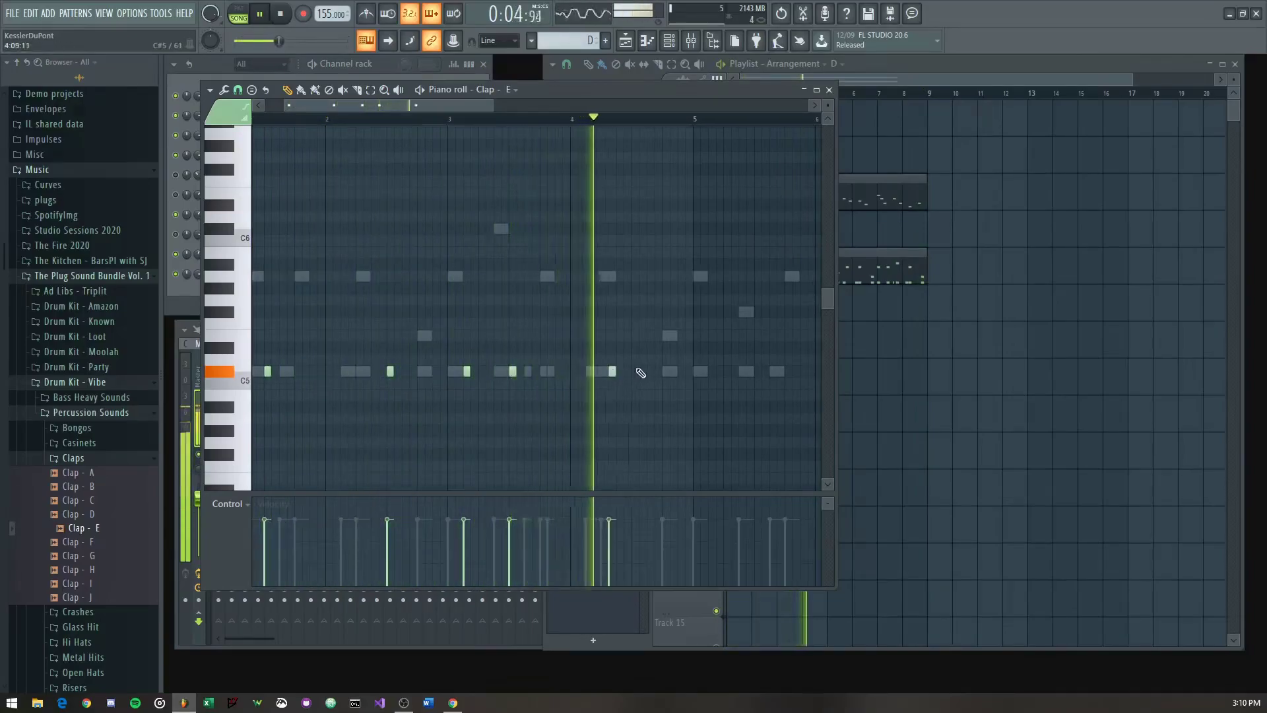
{"action": "left_click", "coordinate": [634, 372]}
{"action": "left_click_drag", "start_coordinate": [613, 373], "coordinate": [397, 366]}
Step: Duplicate the four-bar Clap - E pattern into bars 5 to 8
{"action": "scroll", "coordinate": [566, 396], "scroll_direction": "up", "scroll_amount": 2, "text": "ctrl"}
{"action": "scroll", "coordinate": [578, 371], "scroll_direction": "down", "scroll_amount": 3, "text": "ctrl"}
{"action": "left_click_drag", "start_coordinate": [574, 357], "coordinate": [273, 363], "text": "ctrl"}
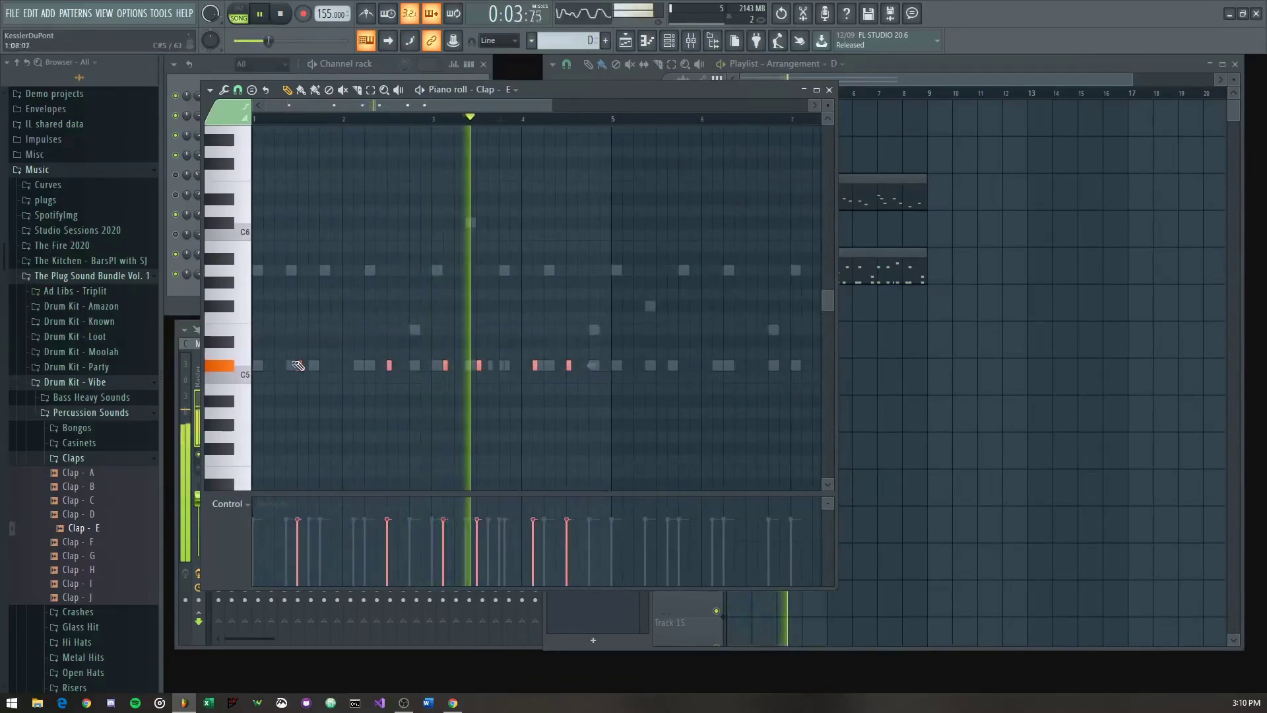
{"action": "key", "text": "ctrl+b"}
{"action": "left_click", "coordinate": [675, 296], "text": "ctrl"}
{"action": "left_click_drag", "start_coordinate": [662, 295], "coordinate": [451, 317]}
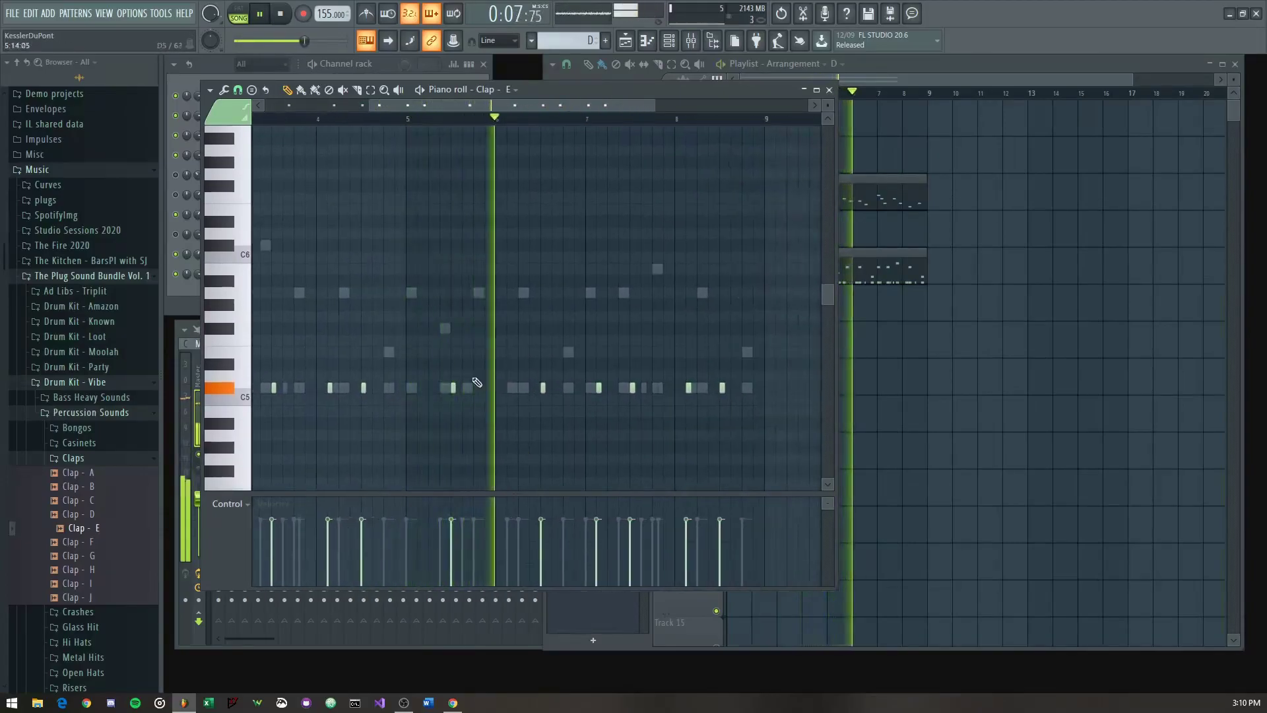
{"action": "key", "text": "F7"}
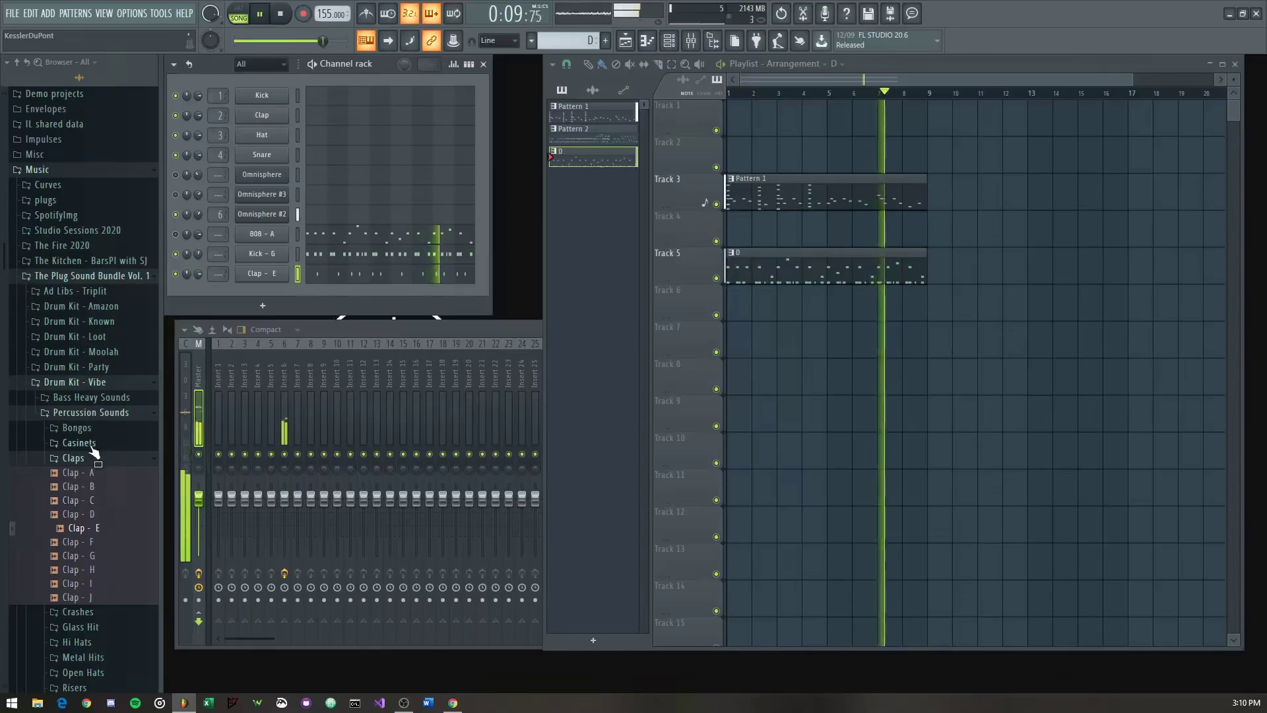
{"action": "left_click", "coordinate": [458, 281]}
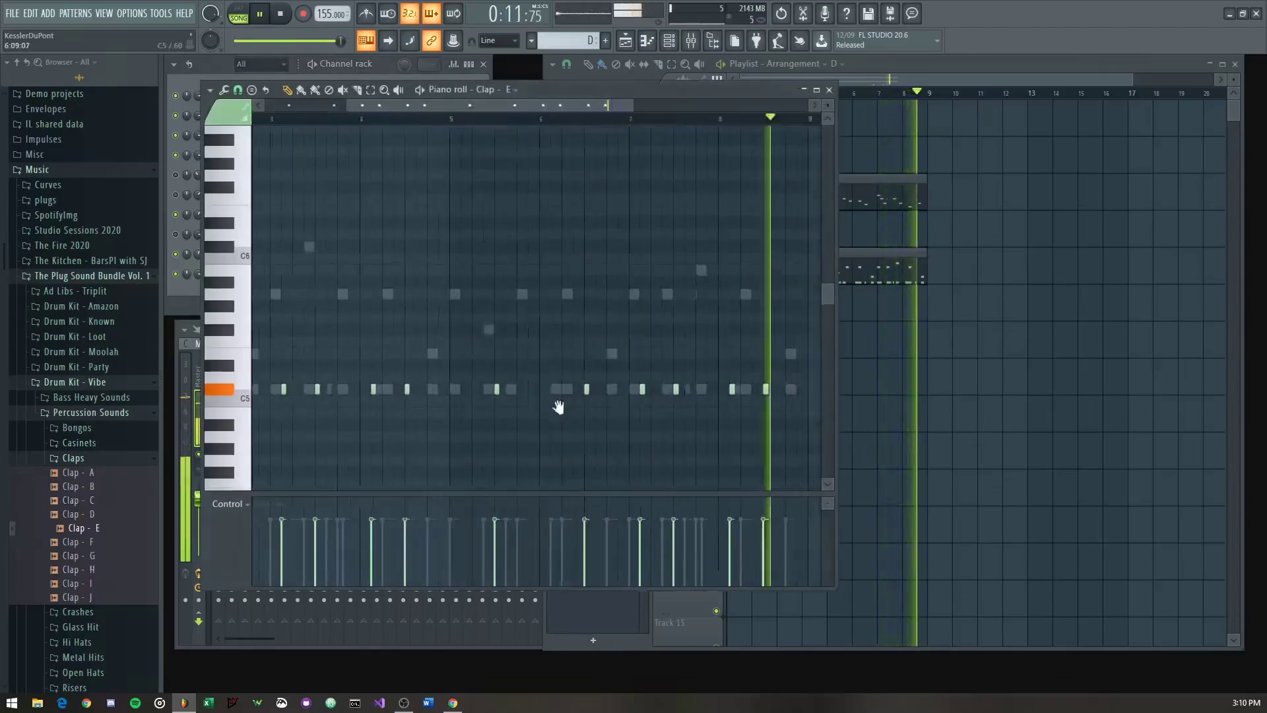
{"action": "key", "text": "F7"}
Step: Add Open Hat - A from the Open Hats folder as a new channel and view its empty note grid
{"action": "left_click", "coordinate": [97, 455]}
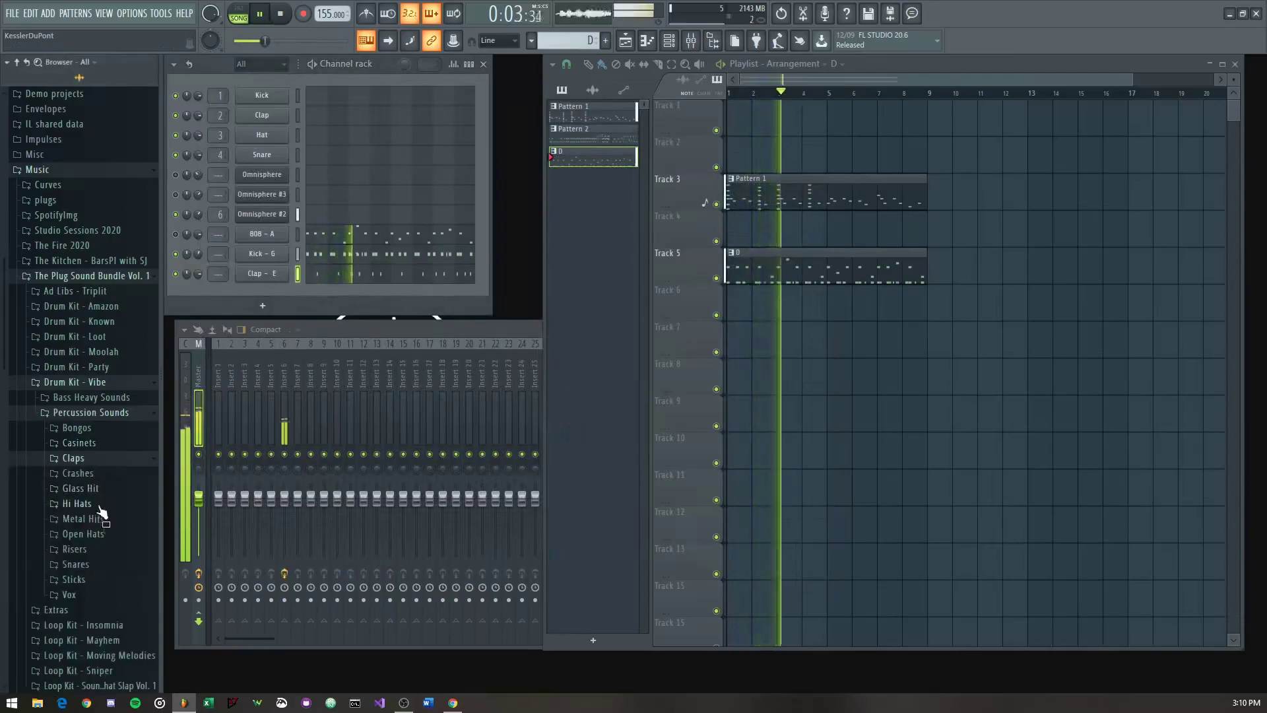
{"action": "left_click", "coordinate": [100, 533]}
{"action": "left_click_drag", "start_coordinate": [104, 551], "coordinate": [264, 302]}
{"action": "left_click", "coordinate": [328, 299]}
{"action": "scroll", "coordinate": [522, 416], "scroll_direction": "down", "scroll_amount": 2}
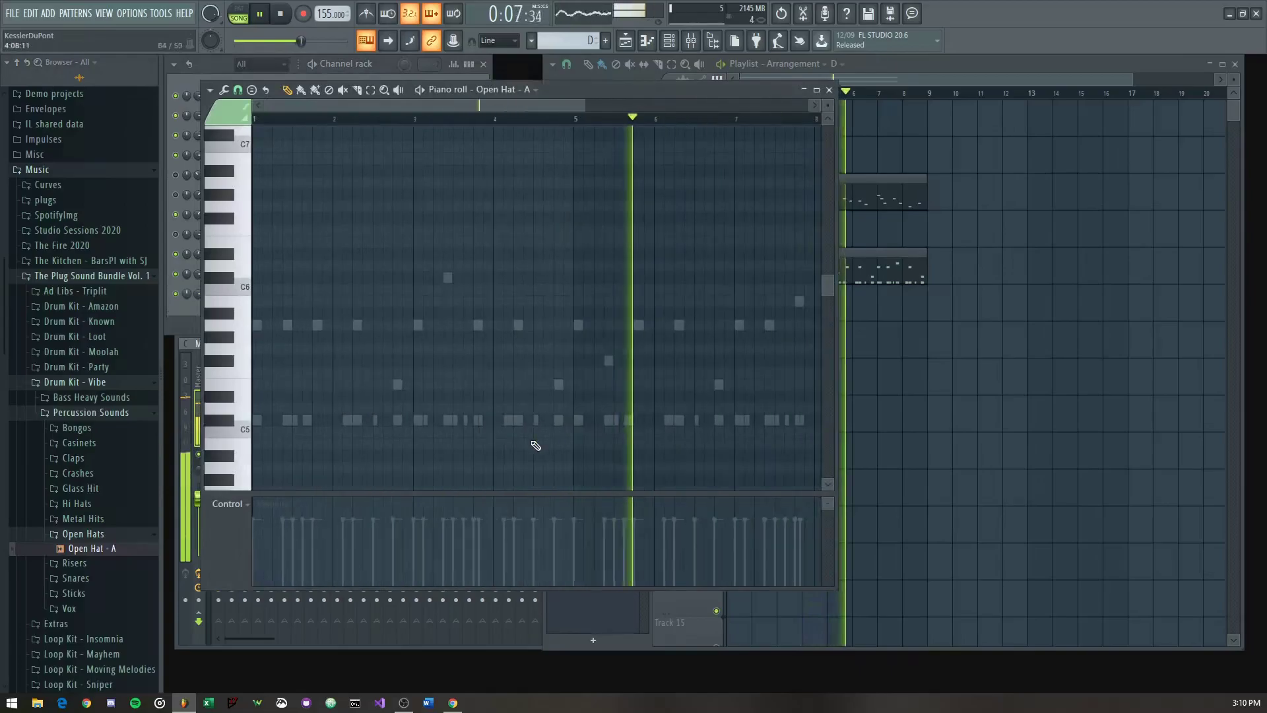
{"action": "key", "text": "F7"}
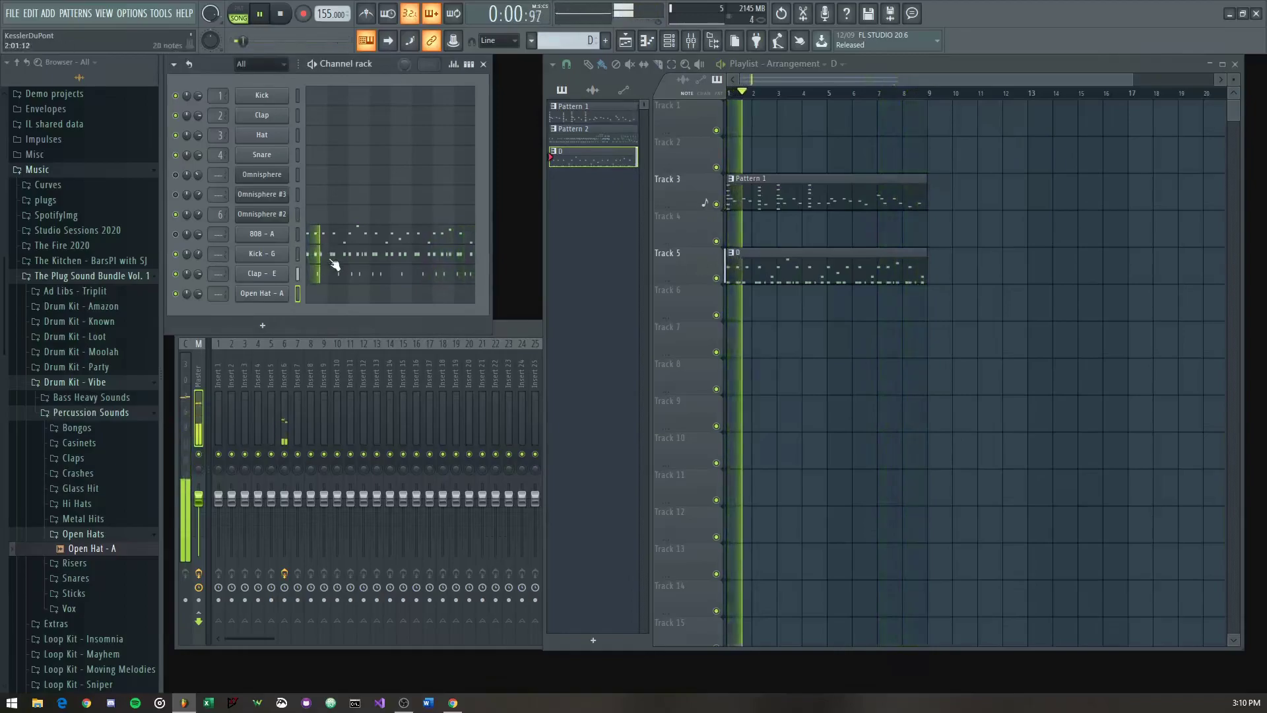
Step: In the Kick - G pattern, move the 1:11 kick to 1:13 and the 4:03 kick to 4:01
{"action": "left_click", "coordinate": [361, 256]}
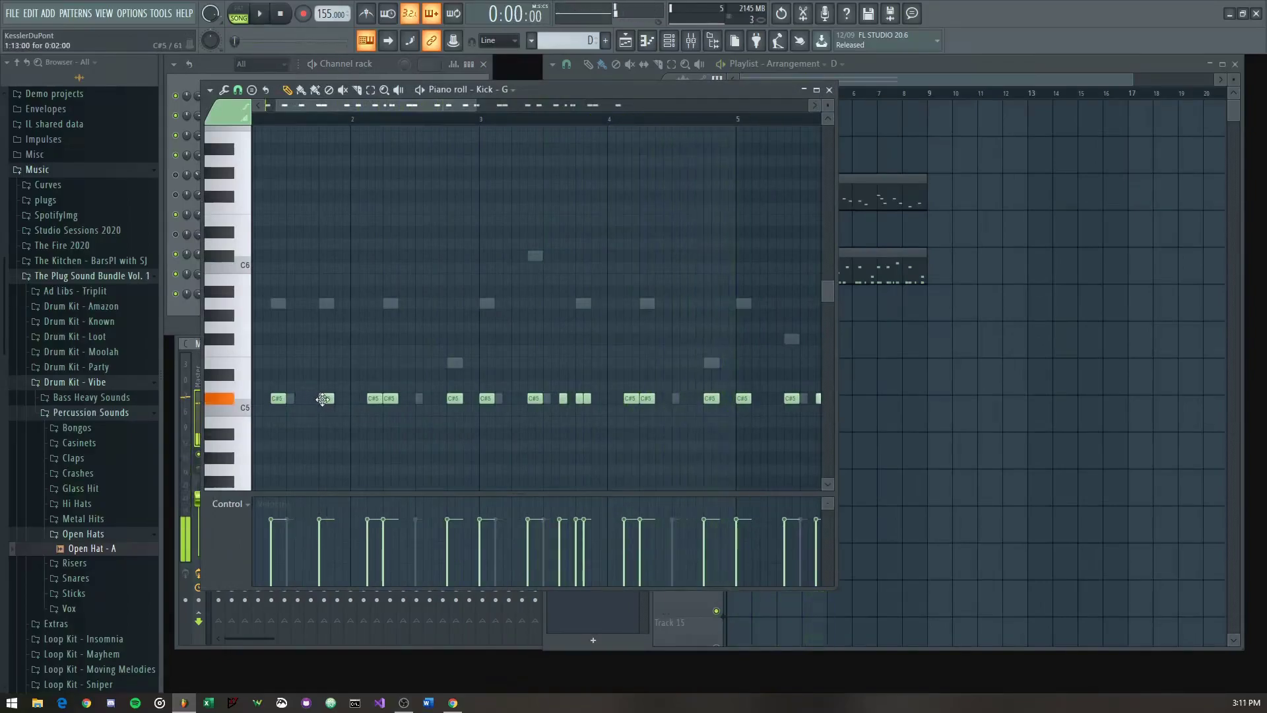
{"action": "left_click_drag", "start_coordinate": [619, 403], "coordinate": [630, 403]}
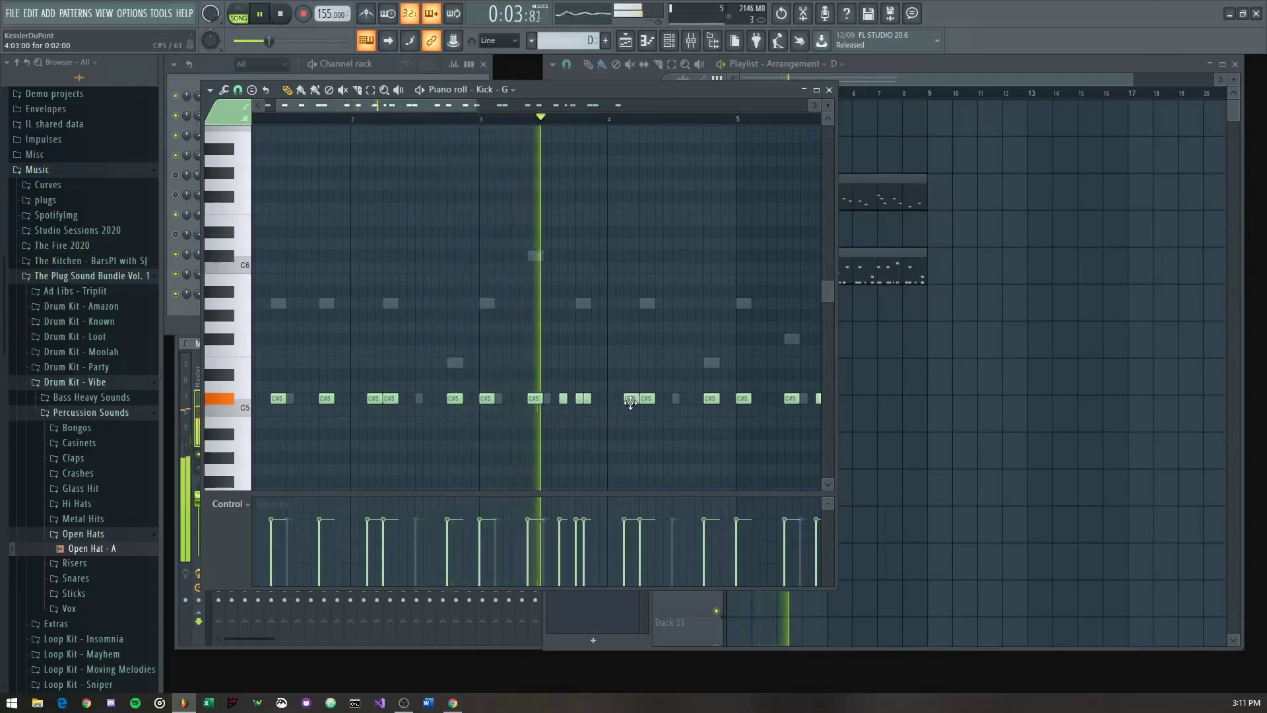
{"action": "scroll", "coordinate": [633, 401], "scroll_direction": "up", "scroll_amount": 2}
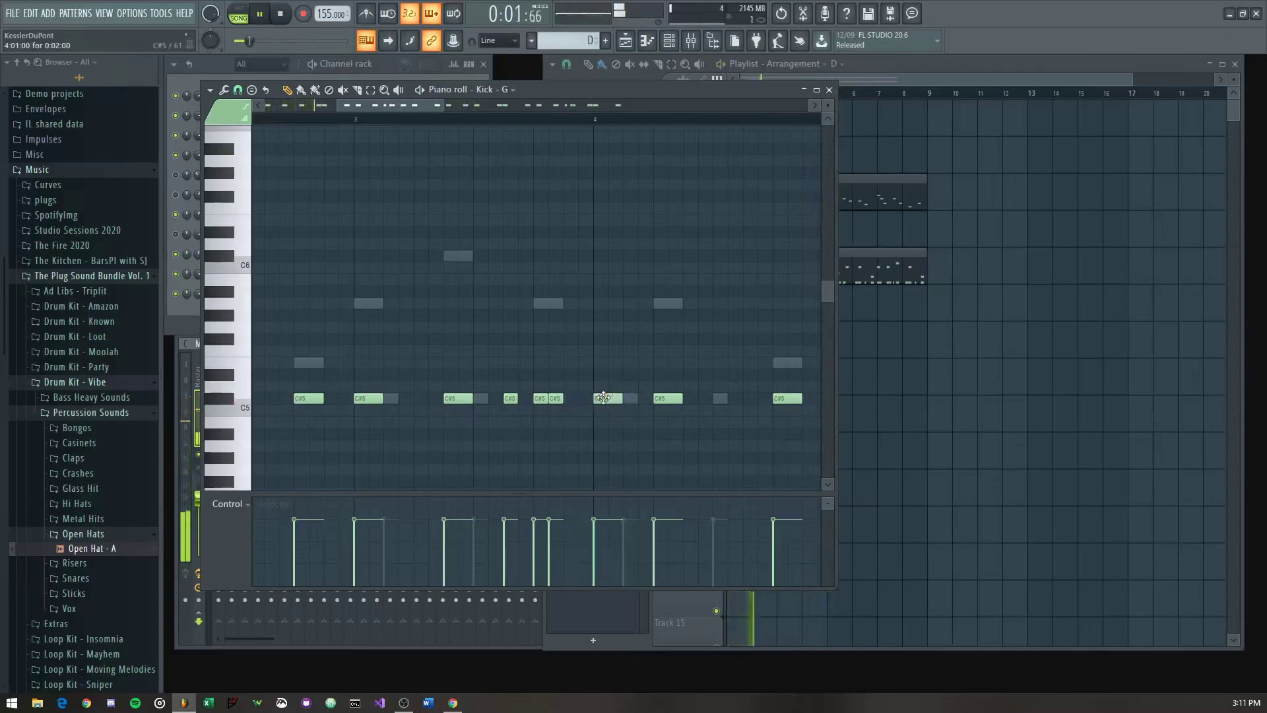
{"action": "scroll", "coordinate": [603, 397], "scroll_direction": "down", "scroll_amount": 2}
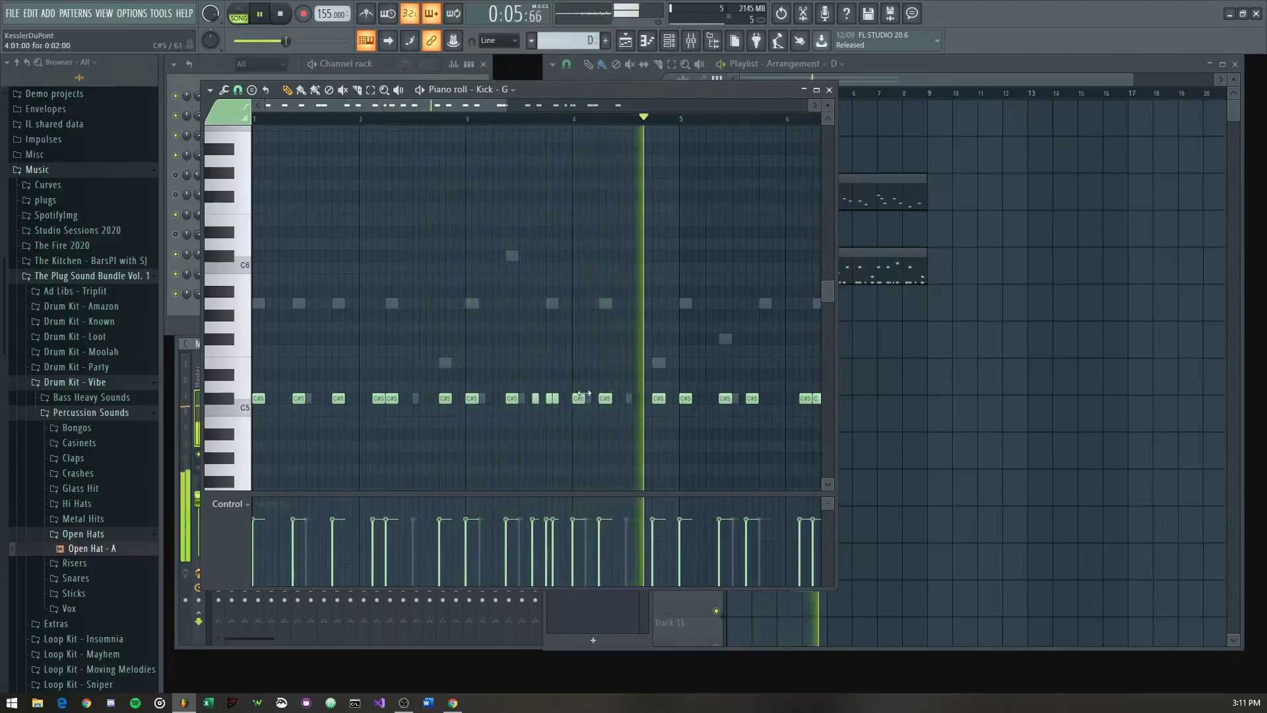
Step: Move the Kick - G note at 8:03 to 8:01
{"action": "scroll", "coordinate": [644, 413], "scroll_direction": "up", "scroll_amount": 1}
{"action": "left_click_drag", "start_coordinate": [730, 393], "coordinate": [360, 325]}
{"action": "left_click_drag", "start_coordinate": [671, 359], "coordinate": [561, 356]}
{"action": "scroll", "coordinate": [556, 331], "scroll_direction": "up", "scroll_amount": 2}
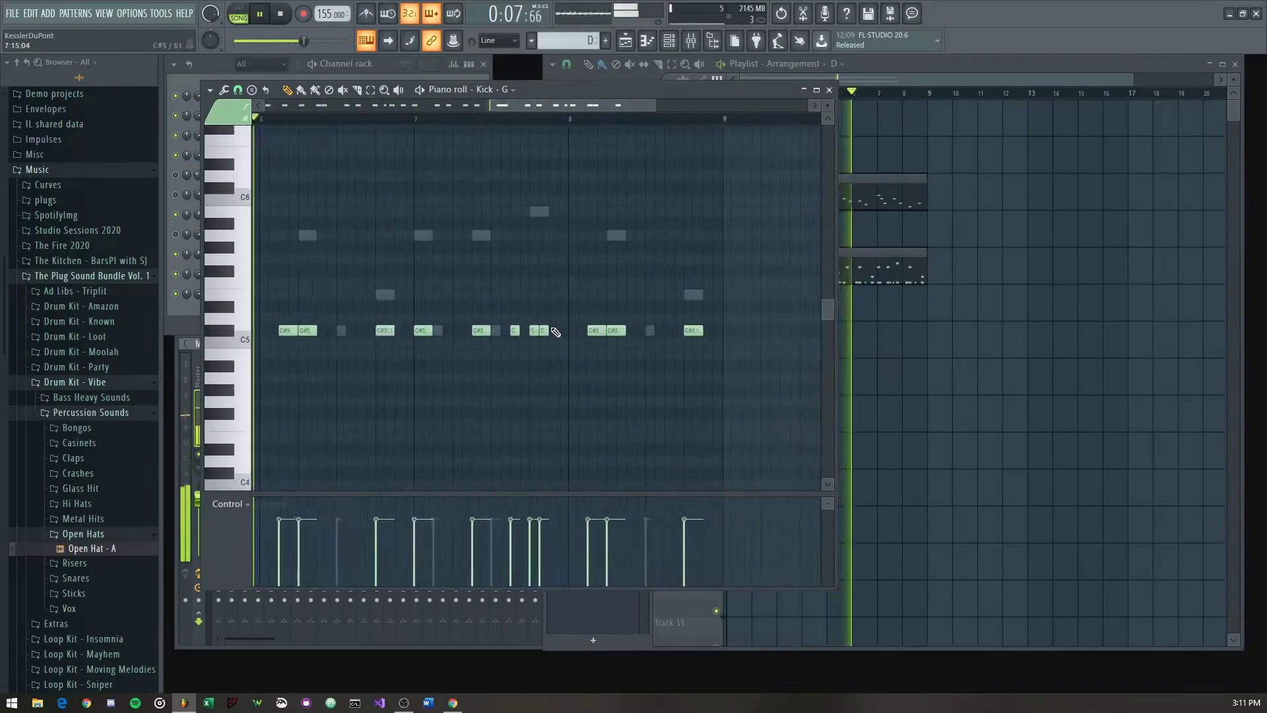
{"action": "left_click", "coordinate": [617, 329]}
{"action": "right_click", "coordinate": [621, 330]}
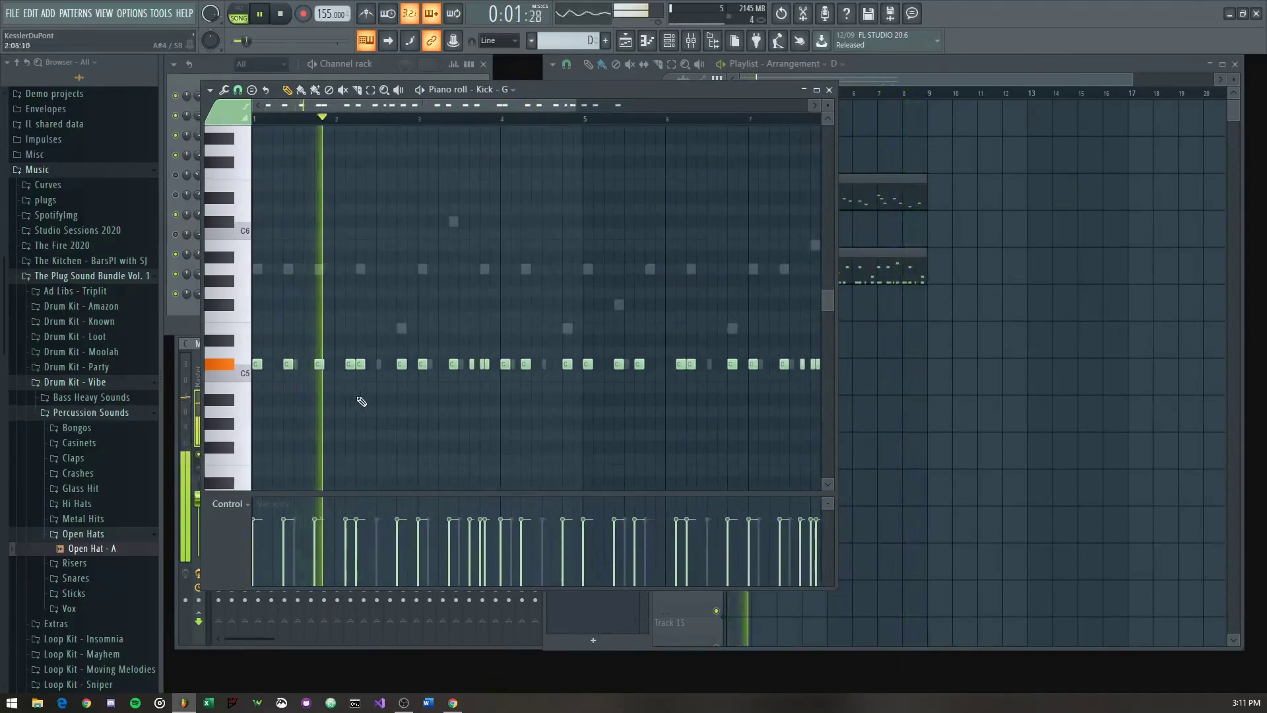
Step: Delete the one-step kick at 3:14 from the Kick - G pattern
{"action": "key", "text": "F7"}
{"action": "key", "text": "F7"}
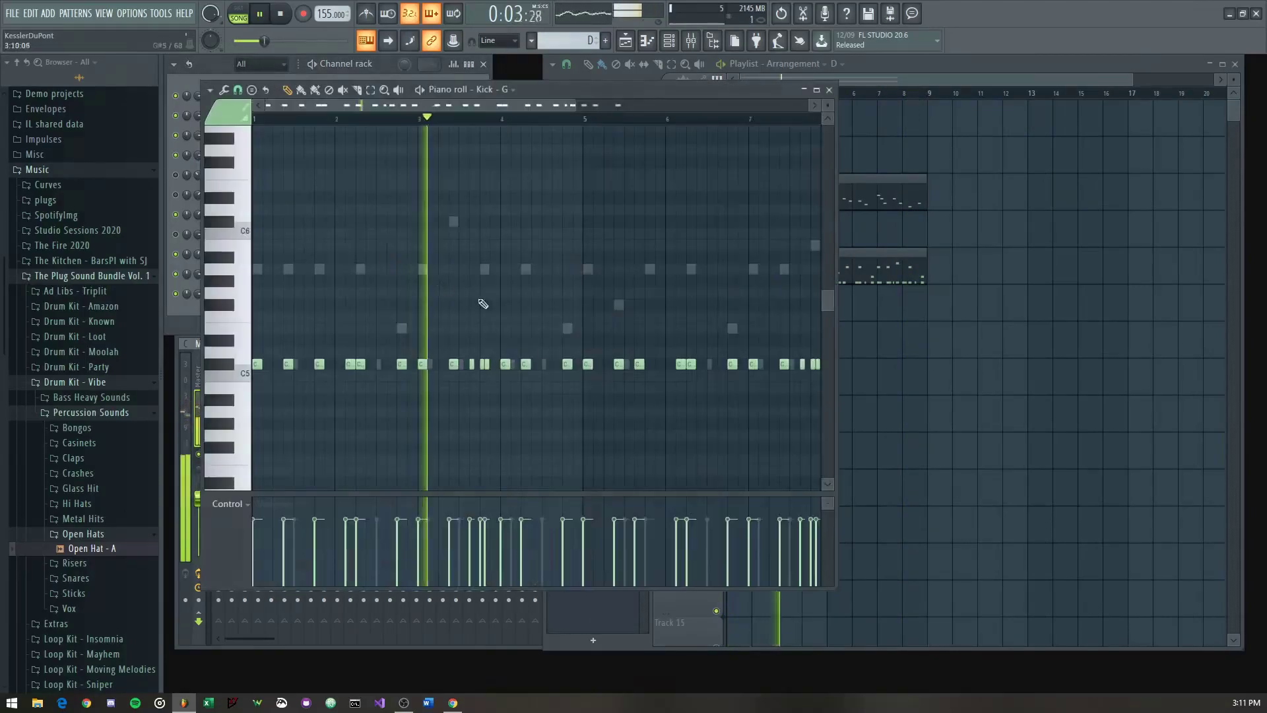
{"action": "scroll", "coordinate": [428, 362], "scroll_direction": "up", "scroll_amount": 2}
{"action": "left_click_drag", "start_coordinate": [622, 378], "coordinate": [483, 406]}
{"action": "scroll", "coordinate": [415, 397], "scroll_direction": "up", "scroll_amount": 1}
{"action": "scroll", "coordinate": [415, 398], "scroll_direction": "up", "scroll_amount": 1}
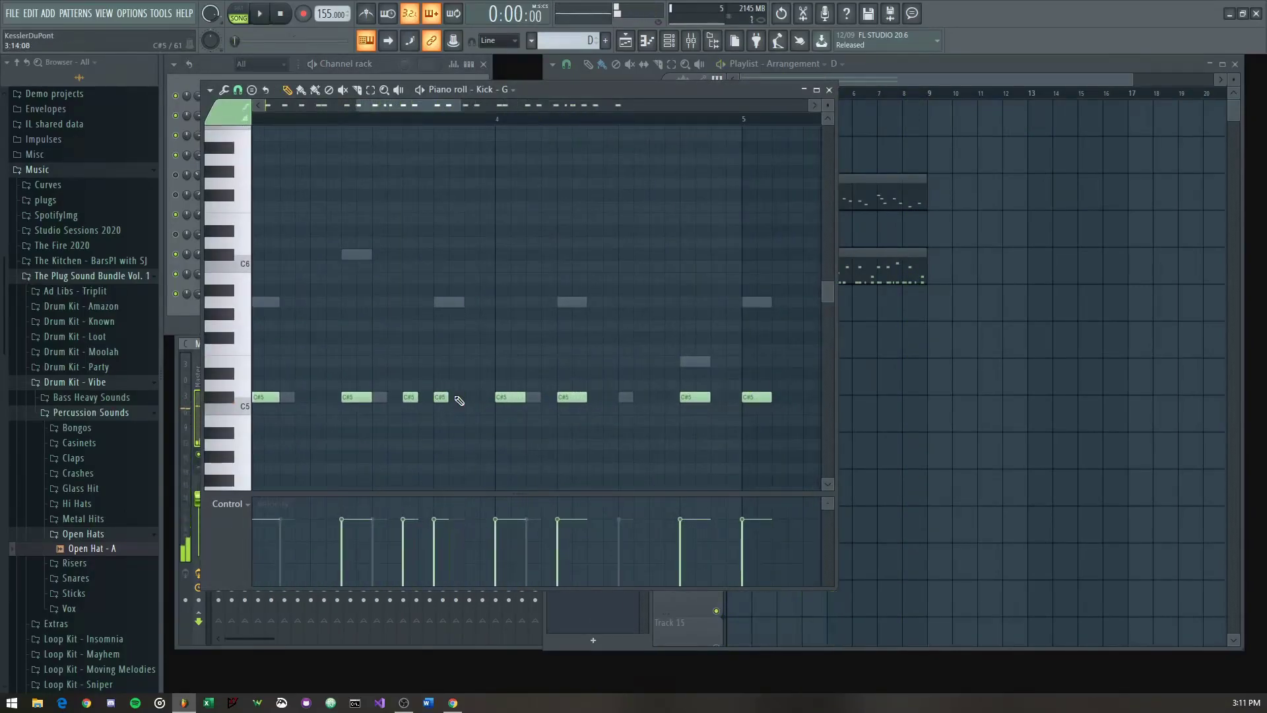
{"action": "left_click_drag", "start_coordinate": [716, 307], "coordinate": [877, 303]}
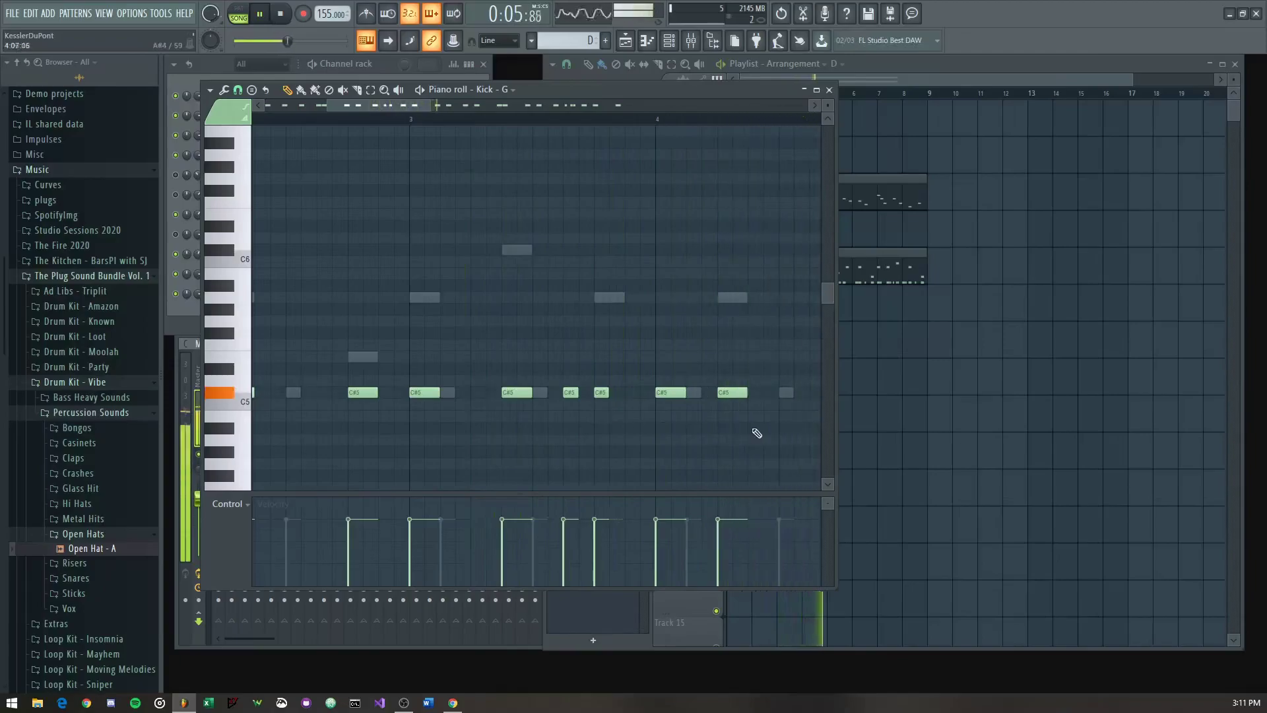
Step: Play back the kick pattern and delete the kicks at 1:13 and 3:01
{"action": "scroll", "coordinate": [554, 398], "scroll_direction": "down", "scroll_amount": 3}
{"action": "left_click_drag", "start_coordinate": [727, 440], "coordinate": [497, 444]}
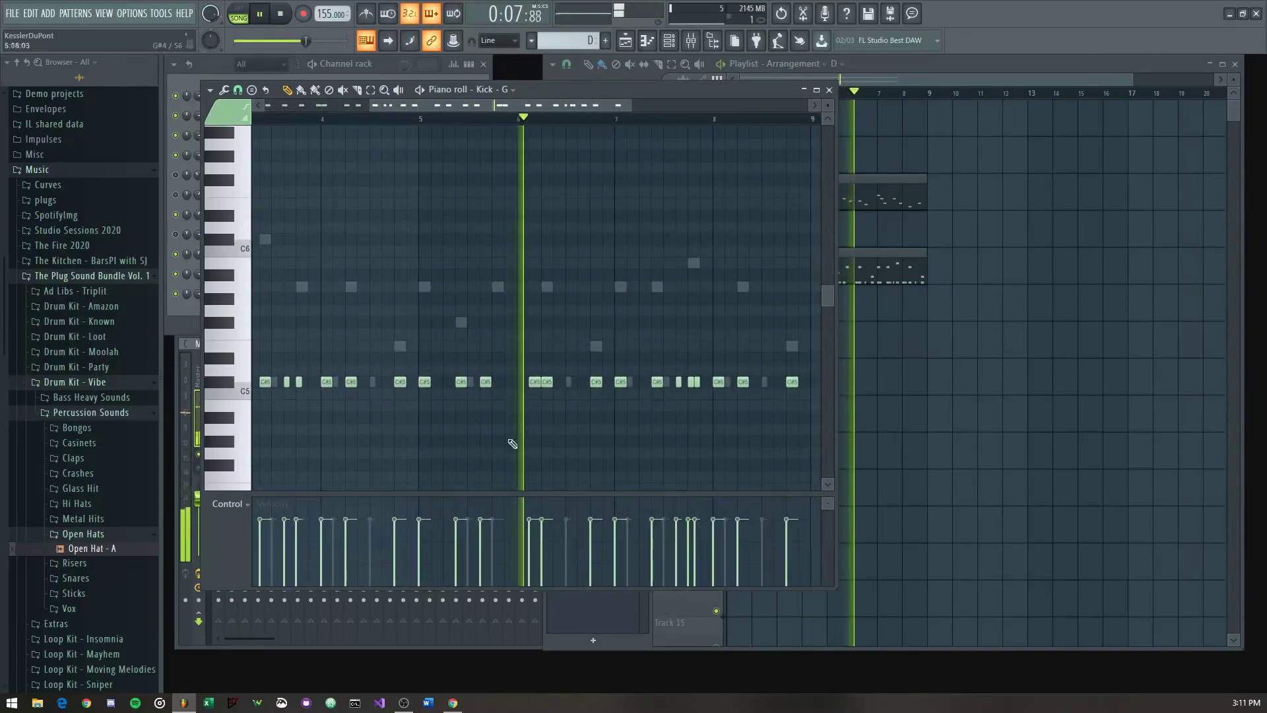
{"action": "scroll", "coordinate": [528, 436], "scroll_direction": "up", "scroll_amount": 3}
{"action": "left_click_drag", "start_coordinate": [644, 353], "coordinate": [786, 317]}
{"action": "key", "text": "space"}
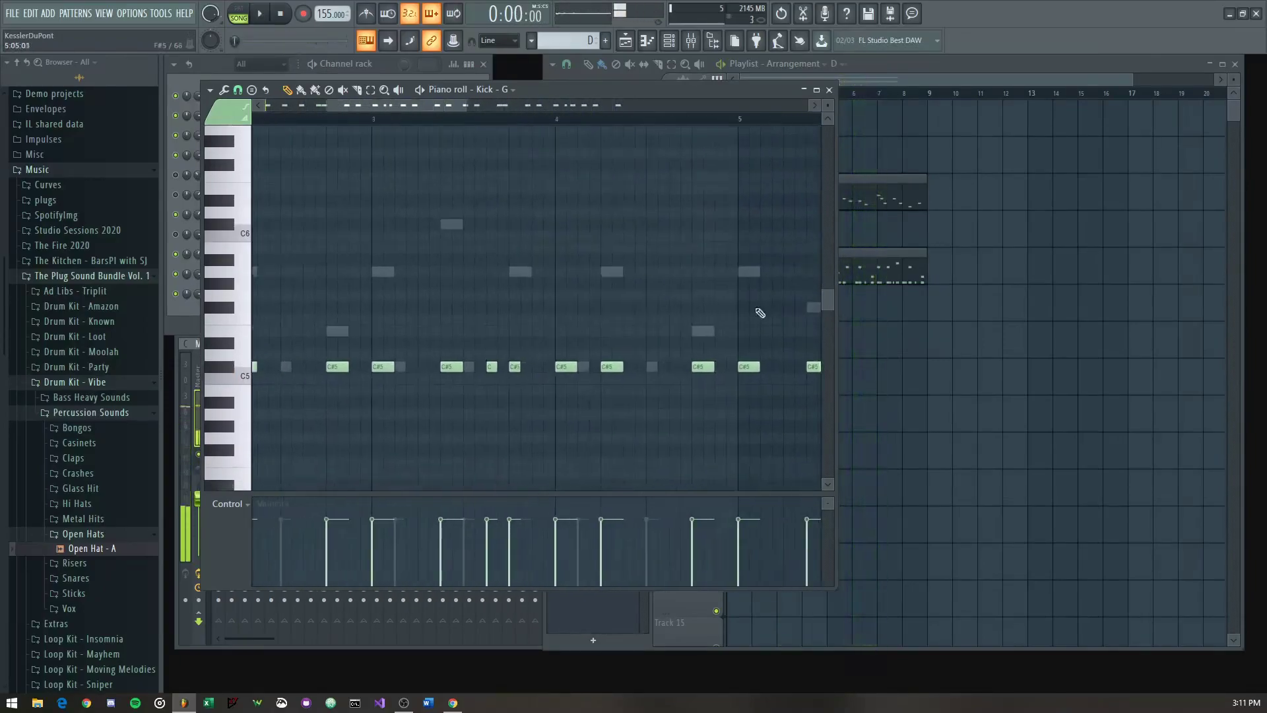
{"action": "left_click_drag", "start_coordinate": [317, 330], "coordinate": [559, 377]}
{"action": "key", "text": "space"}
{"action": "right_click", "coordinate": [398, 411]}
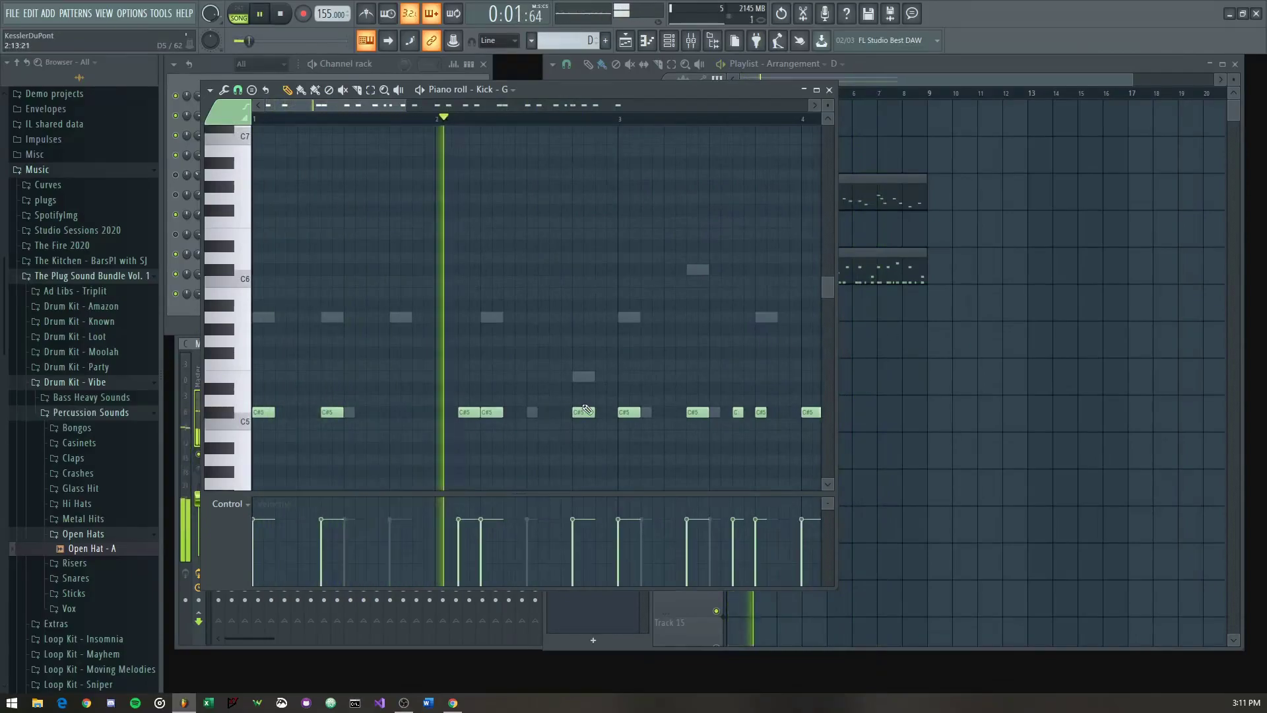
{"action": "right_click", "coordinate": [631, 410]}
Step: Replace the kicks in bars 5 to 8 with a copy of the four-bar kick pattern from bars 1 to 4
{"action": "left_click_drag", "start_coordinate": [619, 437], "coordinate": [412, 429]}
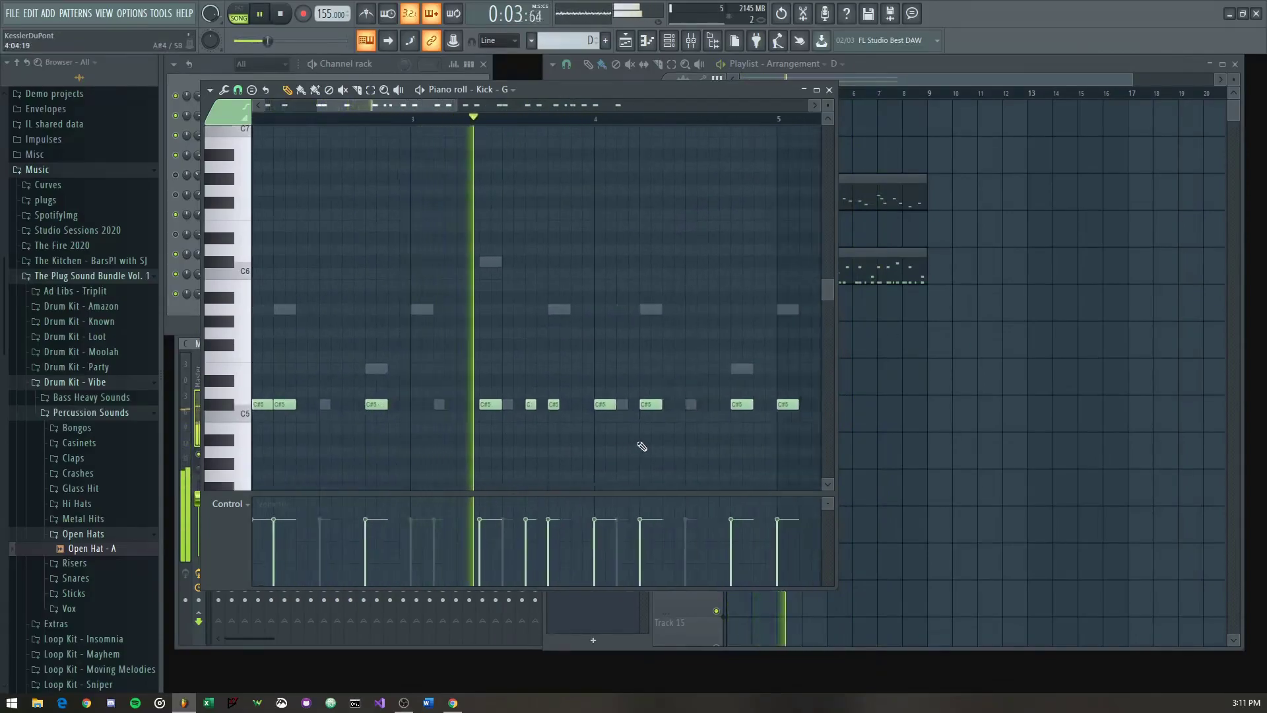
{"action": "left_click_drag", "start_coordinate": [667, 444], "coordinate": [542, 436]}
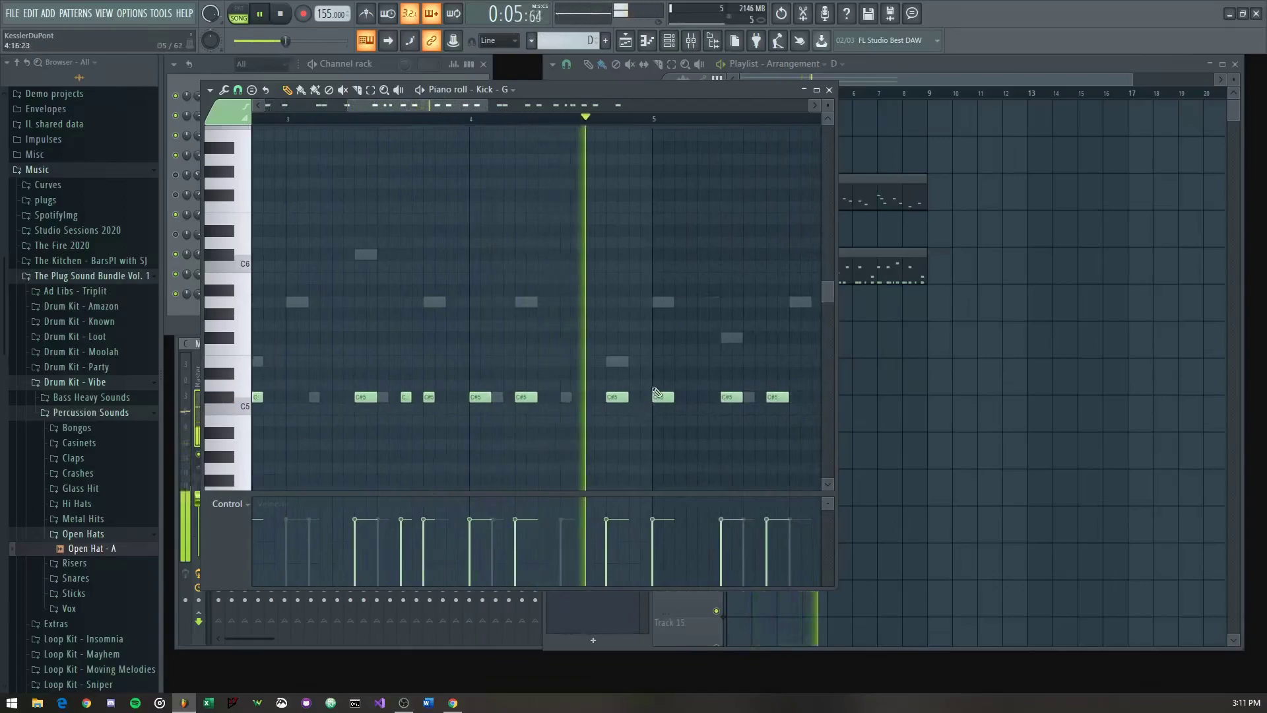
{"action": "left_click_drag", "start_coordinate": [703, 394], "coordinate": [594, 404]}
{"action": "scroll", "coordinate": [612, 413], "scroll_direction": "down", "scroll_amount": 5}
{"action": "left_click_drag", "start_coordinate": [753, 407], "coordinate": [515, 381]}
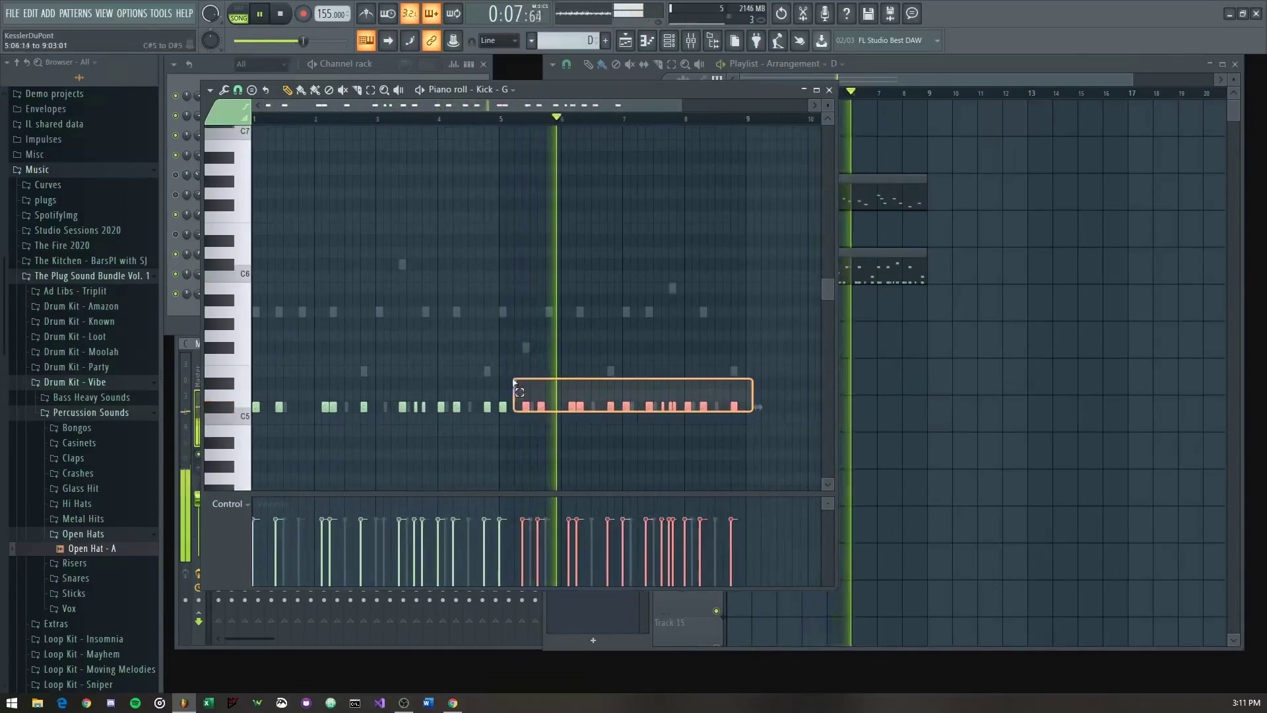
{"action": "key", "text": "Delete"}
{"action": "left_click_drag", "start_coordinate": [598, 433], "coordinate": [502, 417]}
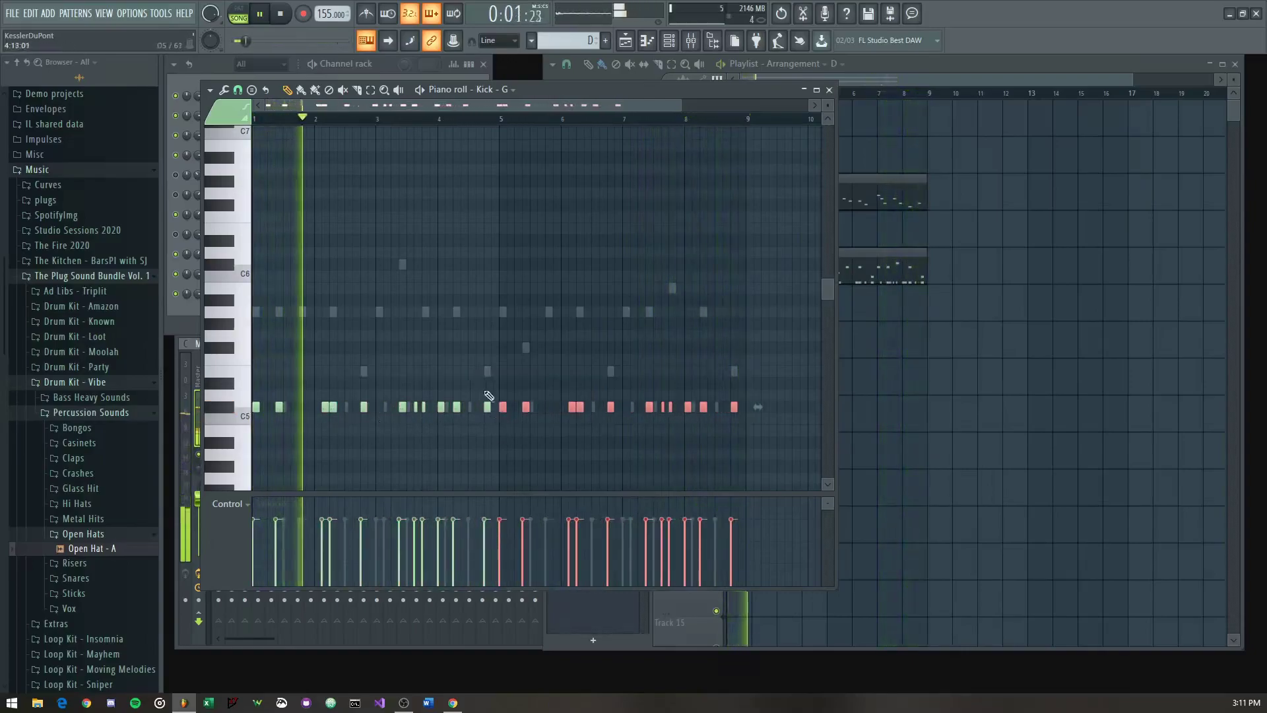
{"action": "left_click", "coordinate": [457, 372], "text": "ctrl"}
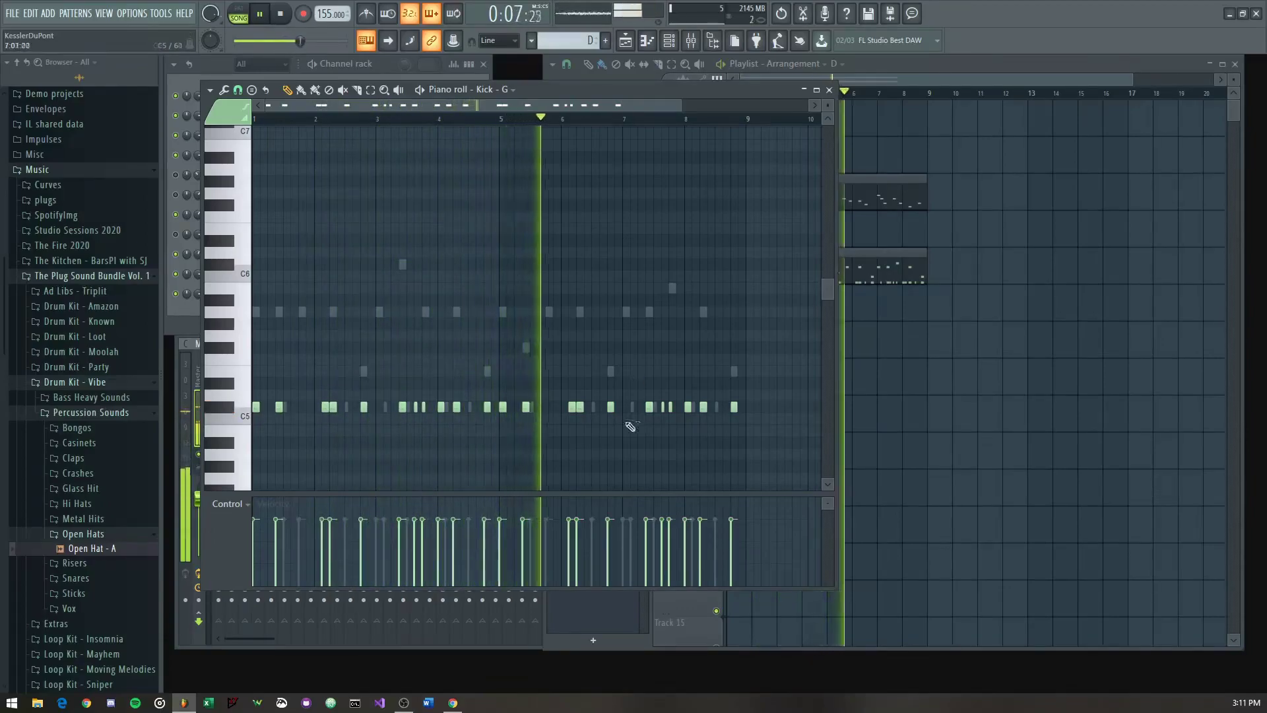
{"action": "key", "text": "Escape"}
Step: Cut all the notes out of the 808 - A channel
{"action": "left_click", "coordinate": [349, 238]}
{"action": "key", "text": "Escape"}
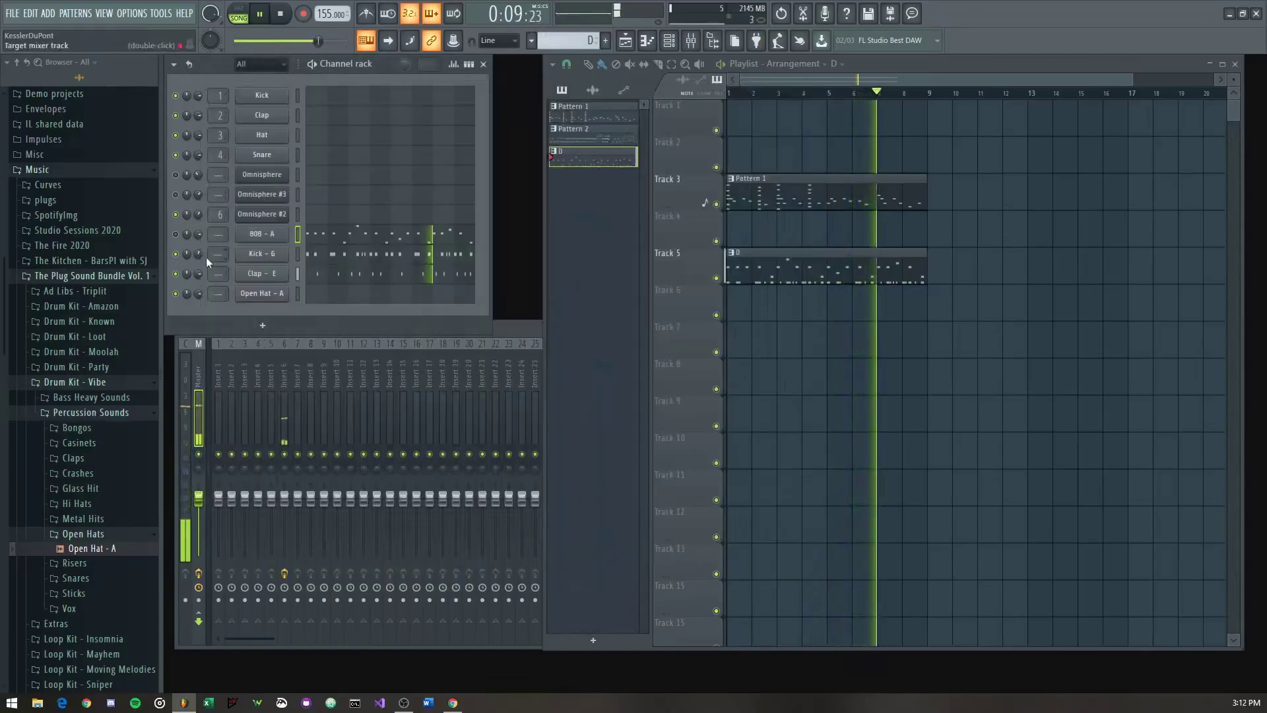
{"action": "right_click", "coordinate": [299, 243]}
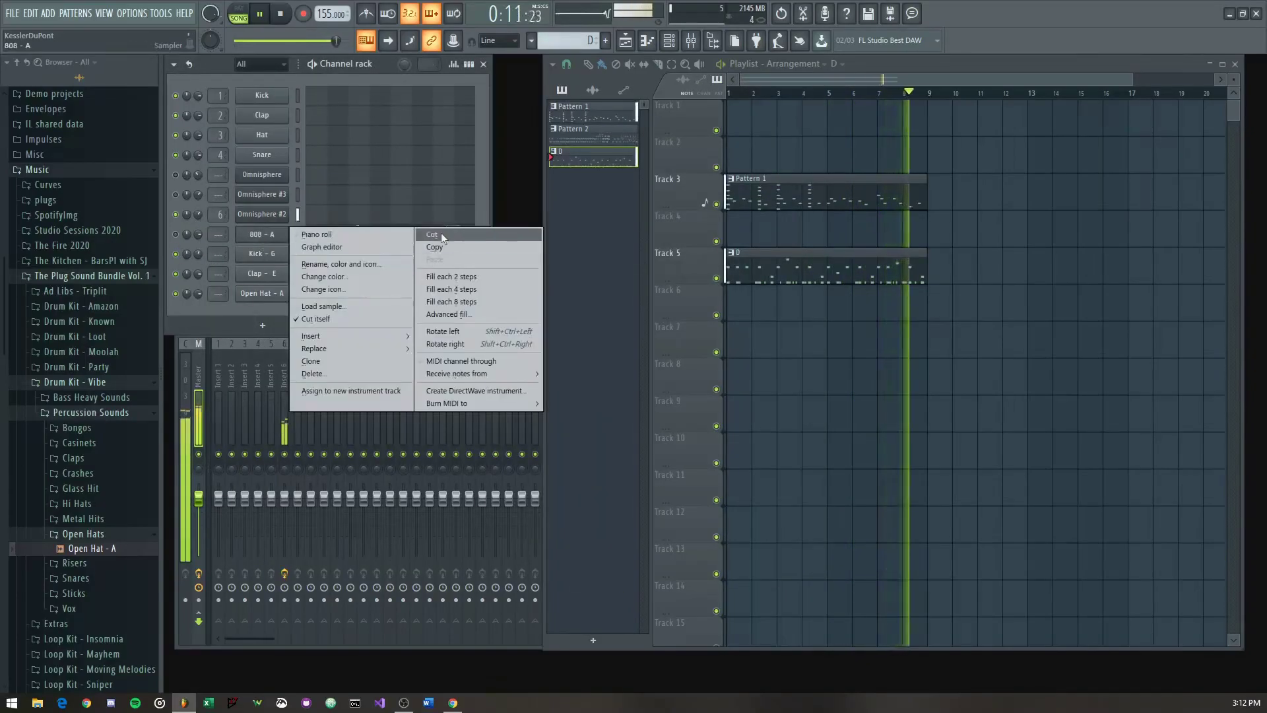
{"action": "left_click", "coordinate": [441, 235]}
{"action": "left_click", "coordinate": [355, 250]}
{"action": "key", "text": "Escape"}
{"action": "left_click", "coordinate": [342, 235]}
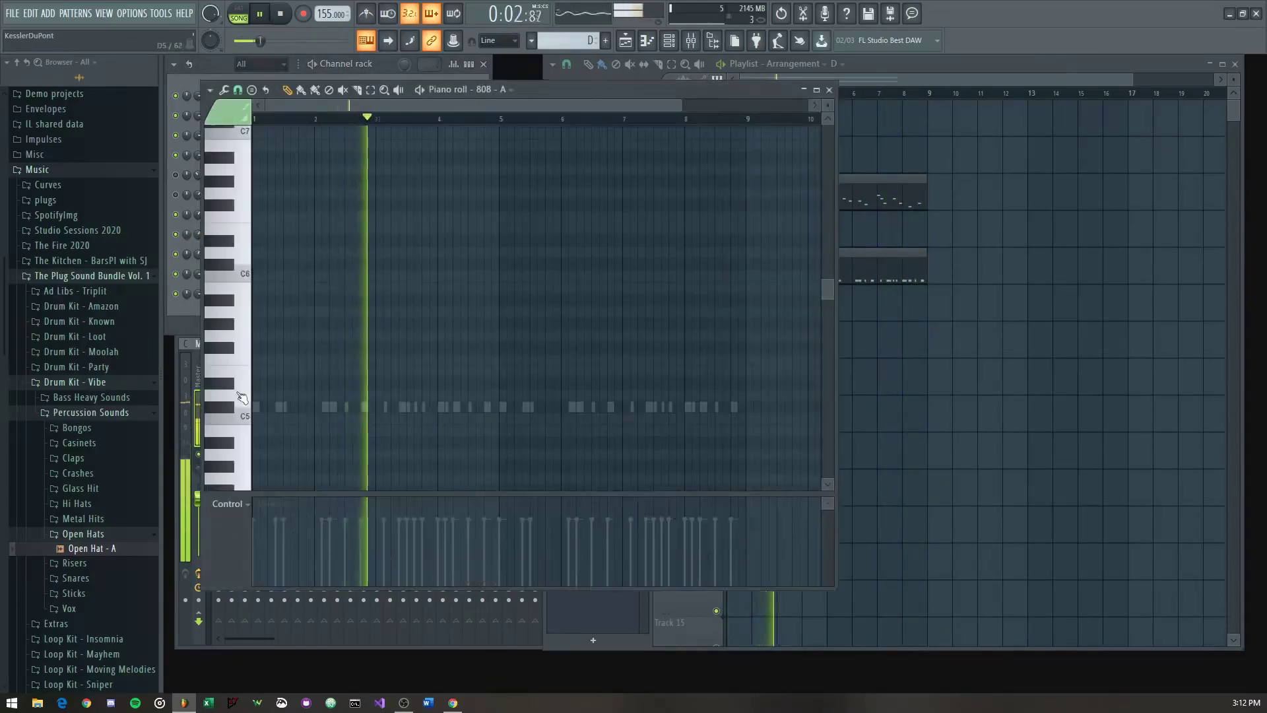
Step: Load the Drum Kit - Vibe sample 808 - B as a new channel below 808 - A and enable Cut itself on it
{"action": "left_click", "coordinate": [92, 412]}
{"action": "left_click", "coordinate": [96, 397]}
{"action": "left_click", "coordinate": [72, 412]}
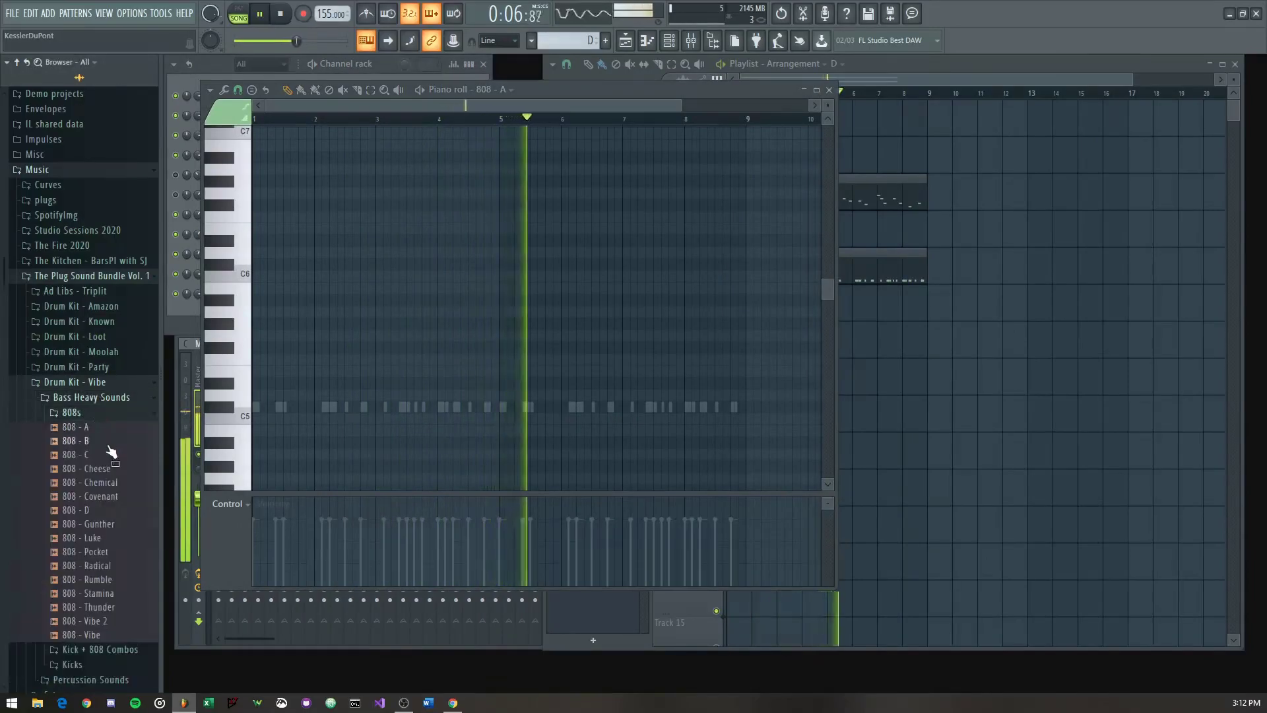
{"action": "left_click", "coordinate": [82, 454]}
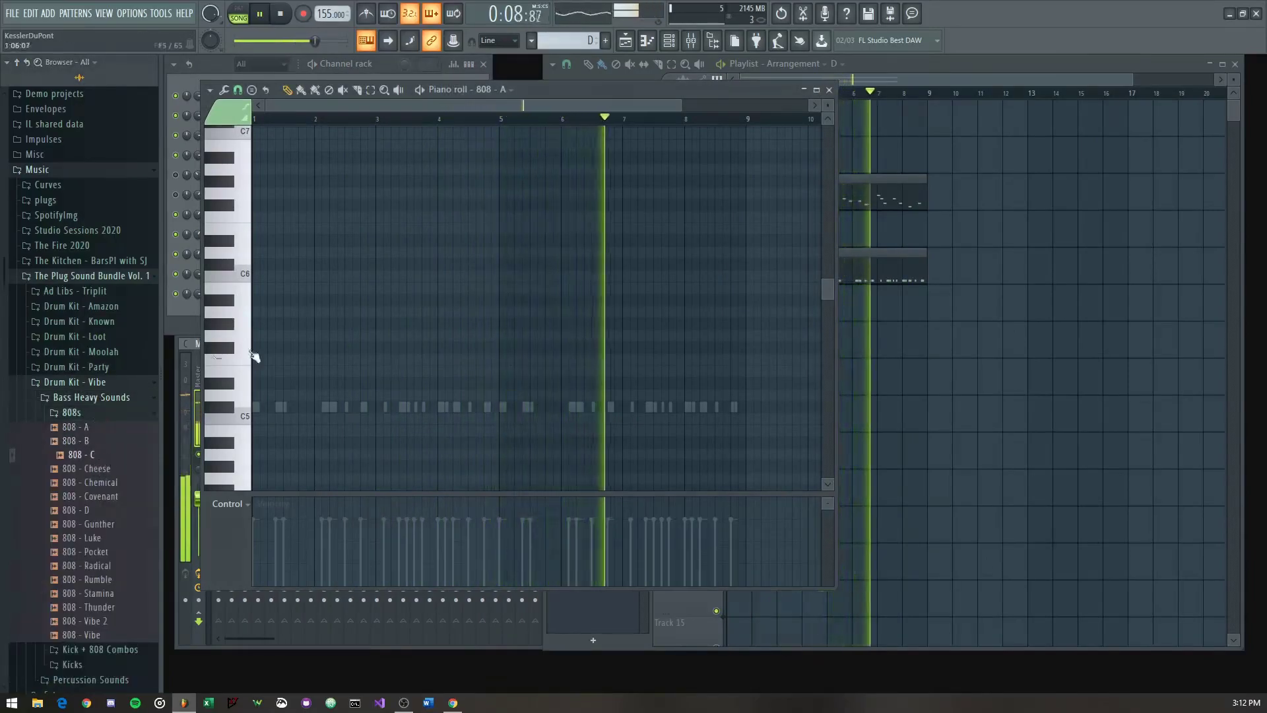
{"action": "key", "text": "Escape"}
{"action": "left_click_drag", "start_coordinate": [84, 441], "coordinate": [254, 338]}
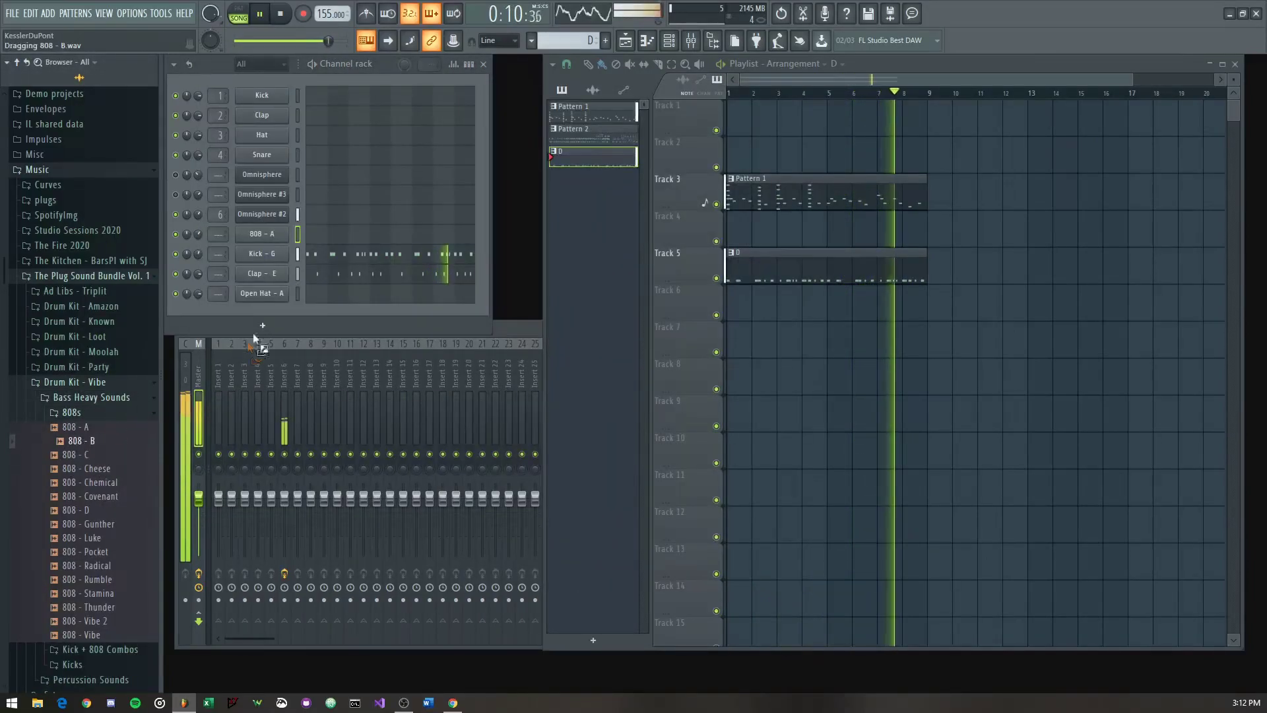
{"action": "left_click_drag", "start_coordinate": [264, 243], "coordinate": [266, 243]}
{"action": "right_click", "coordinate": [264, 253]}
{"action": "left_click", "coordinate": [317, 338]}
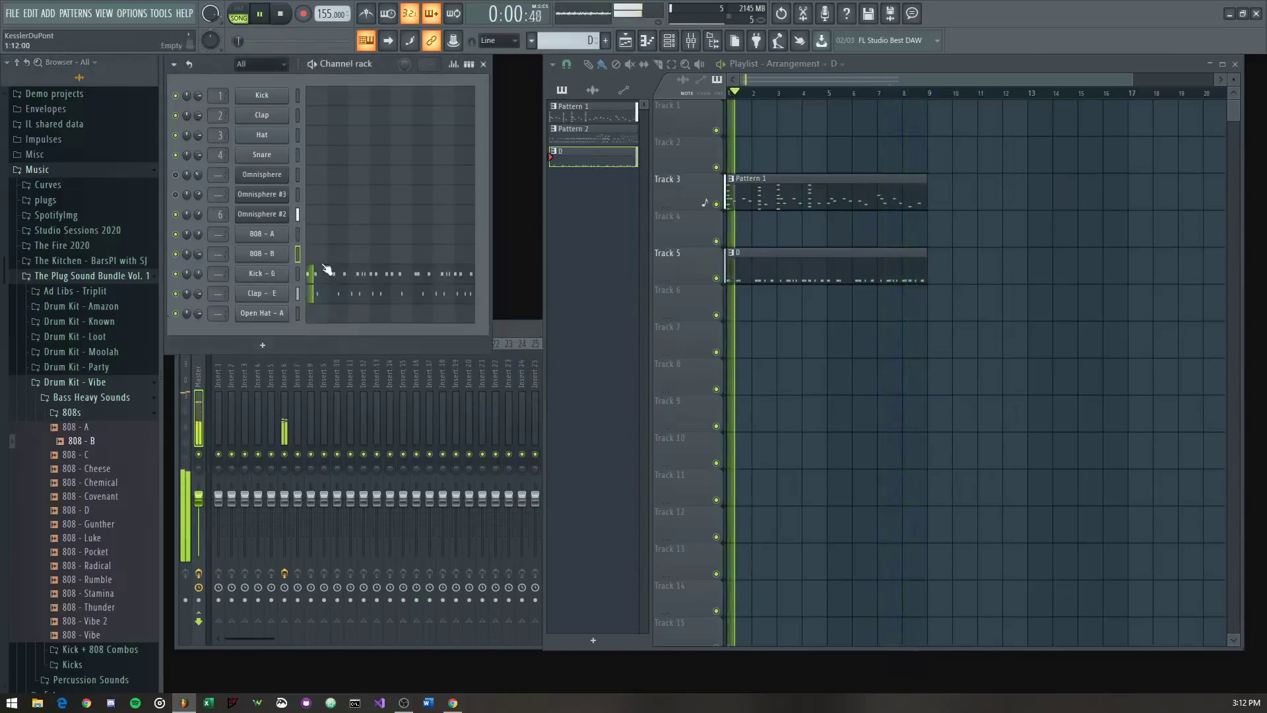
Step: Place an A5 note at 1:01 in the 808 - B pattern and play it against the melody
{"action": "left_click", "coordinate": [328, 270]}
{"action": "key", "text": "Escape"}
{"action": "key", "text": "space"}
{"action": "left_click", "coordinate": [317, 255]}
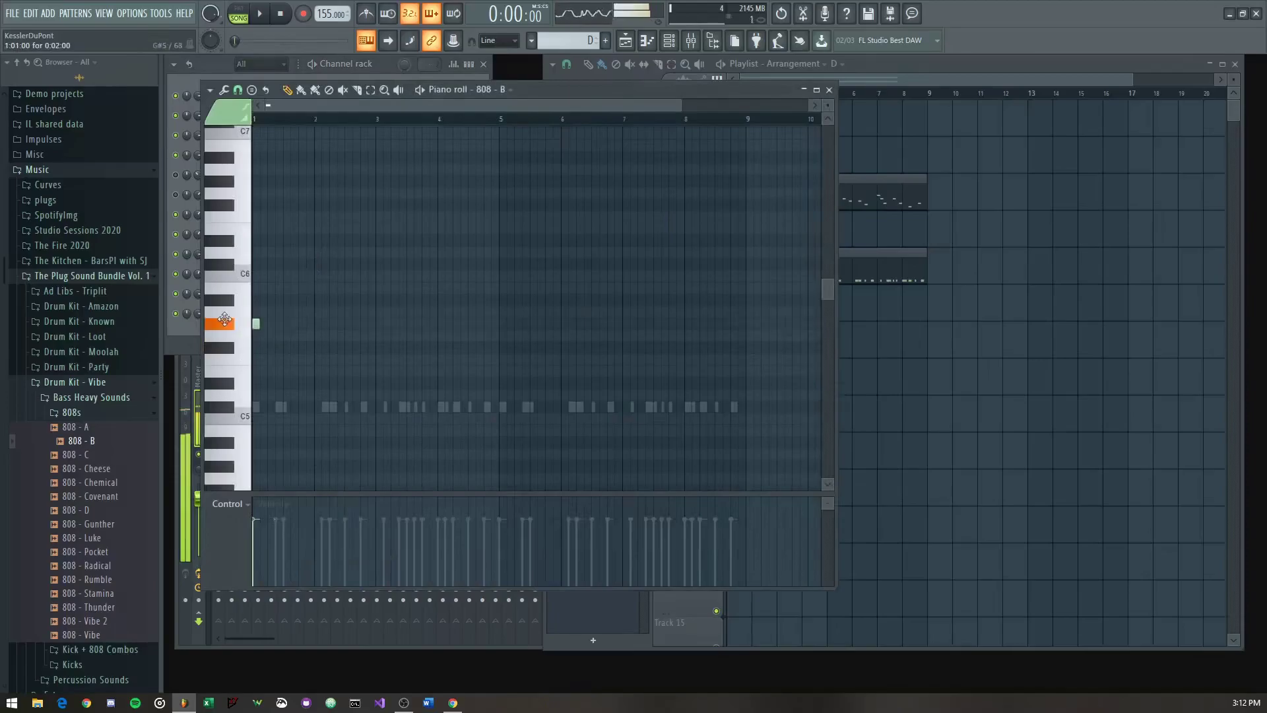
{"action": "key", "text": "space"}
{"action": "scroll", "coordinate": [255, 315], "scroll_direction": "up", "scroll_amount": 2}
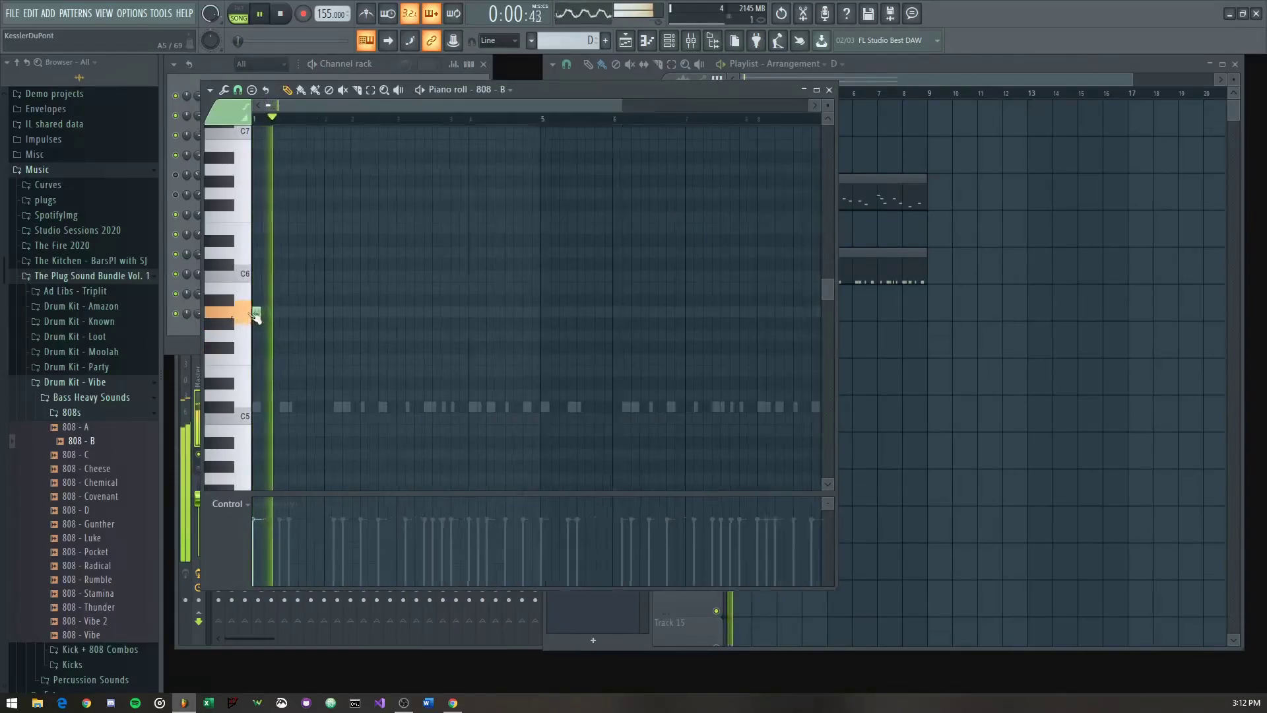
{"action": "key", "text": "space"}
{"action": "key", "text": "Escape"}
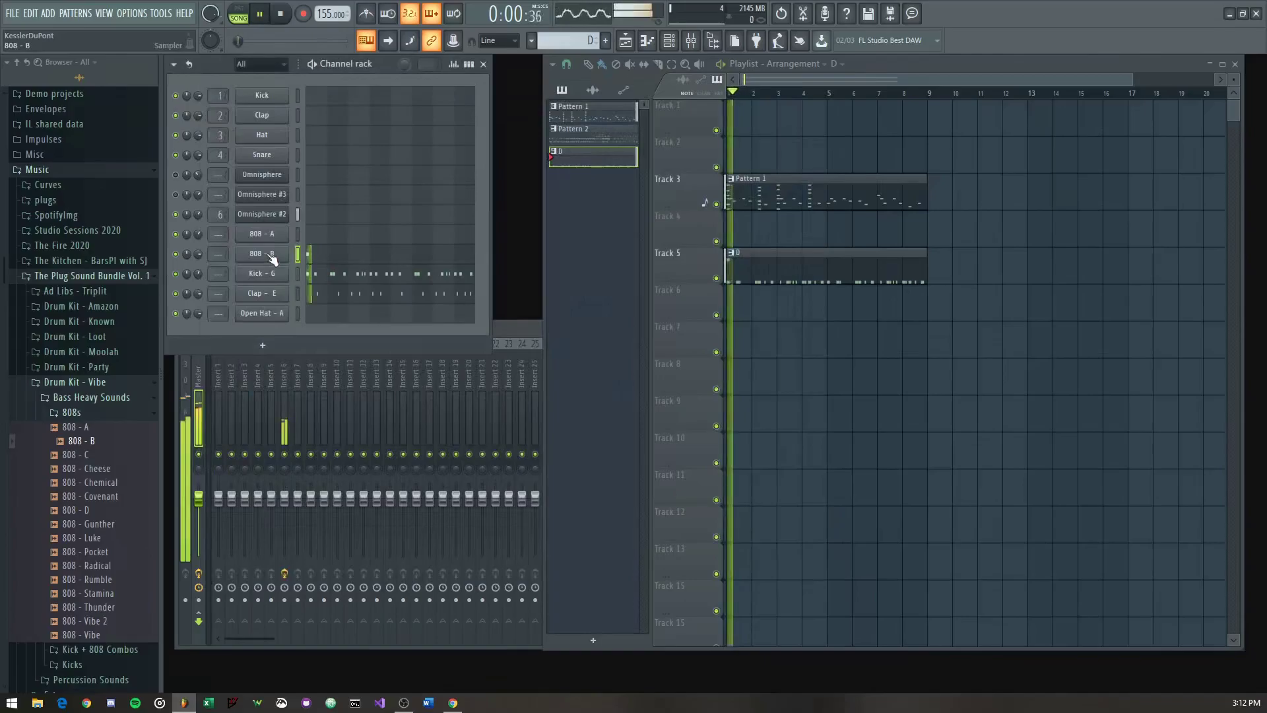
Step: Add 808 - B notes on A5 at 2:11 and on E5 at 3:01
{"action": "left_click", "coordinate": [331, 260]}
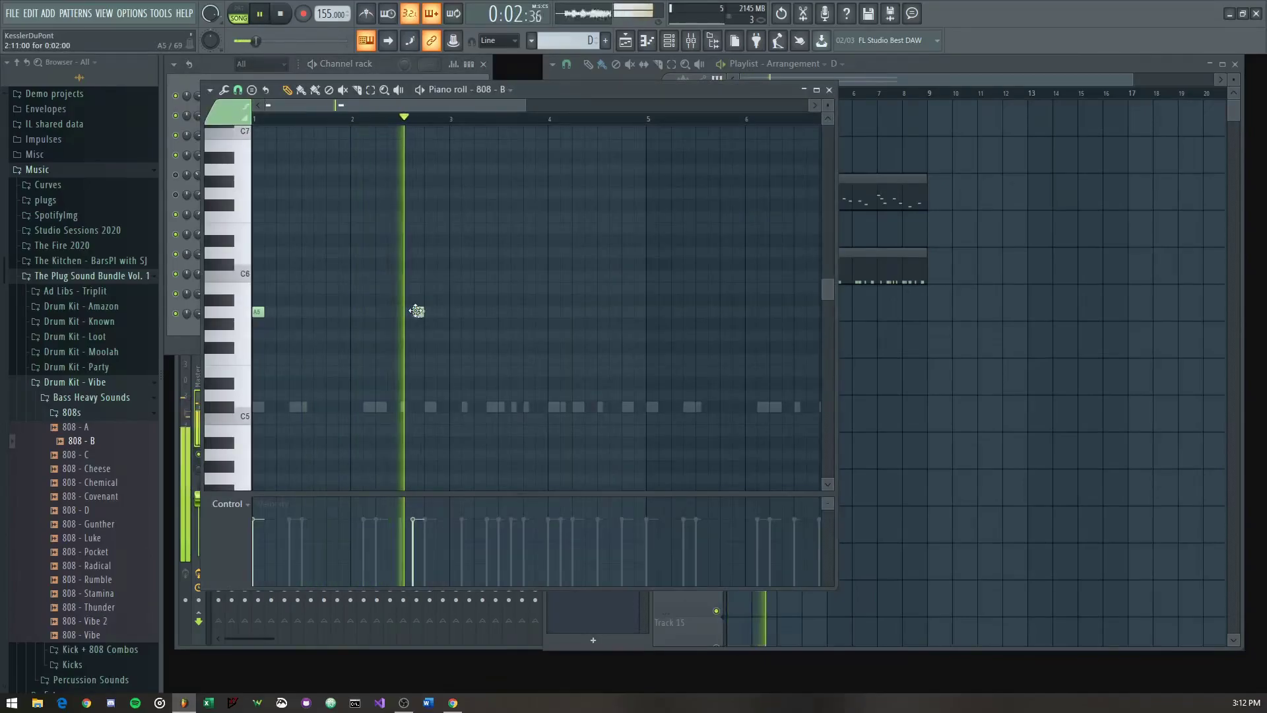
{"action": "left_click", "coordinate": [448, 347]}
{"action": "mouse_move", "coordinate": [449, 348]}
{"action": "left_mouse_down"}
{"action": "mouse_move", "coordinate": [468, 351]}
{"action": "mouse_move", "coordinate": [455, 372]}
{"action": "left_mouse_up"}
{"action": "left_click", "coordinate": [543, 395]}
{"action": "left_click_drag", "start_coordinate": [541, 408], "coordinate": [689, 360]}
{"action": "right_click", "coordinate": [688, 362]}
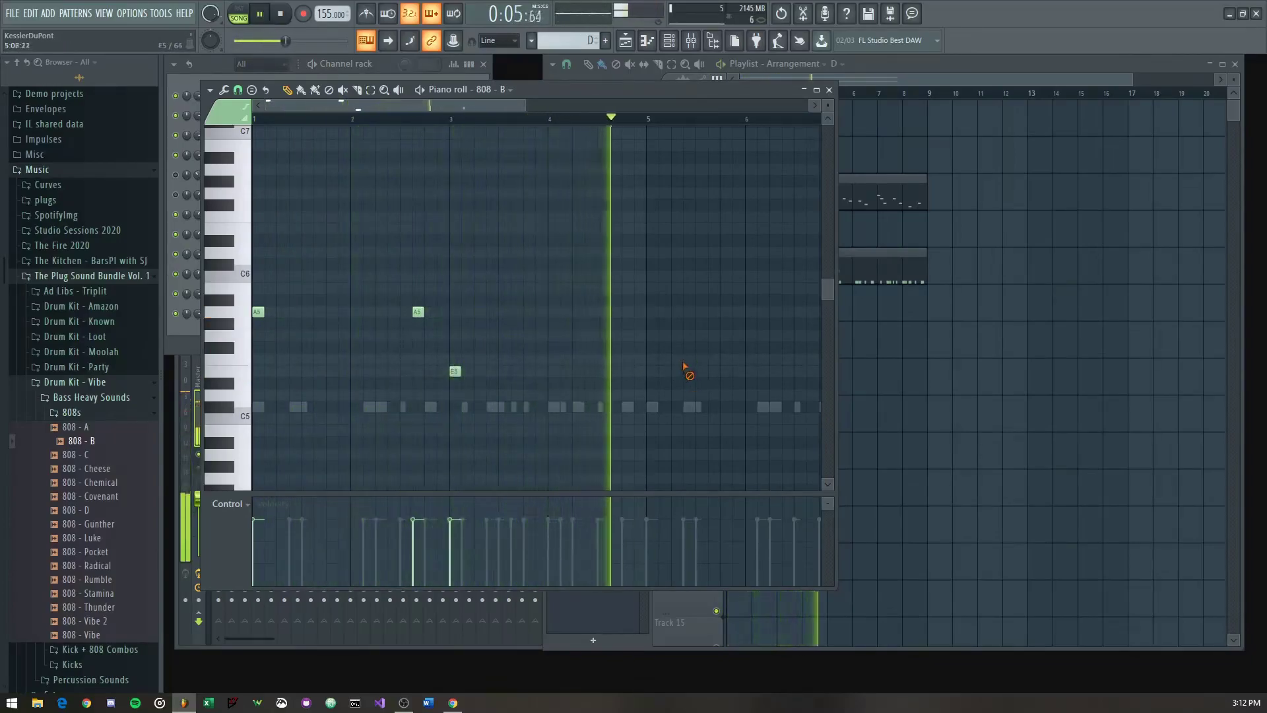
{"action": "key", "text": "space"}
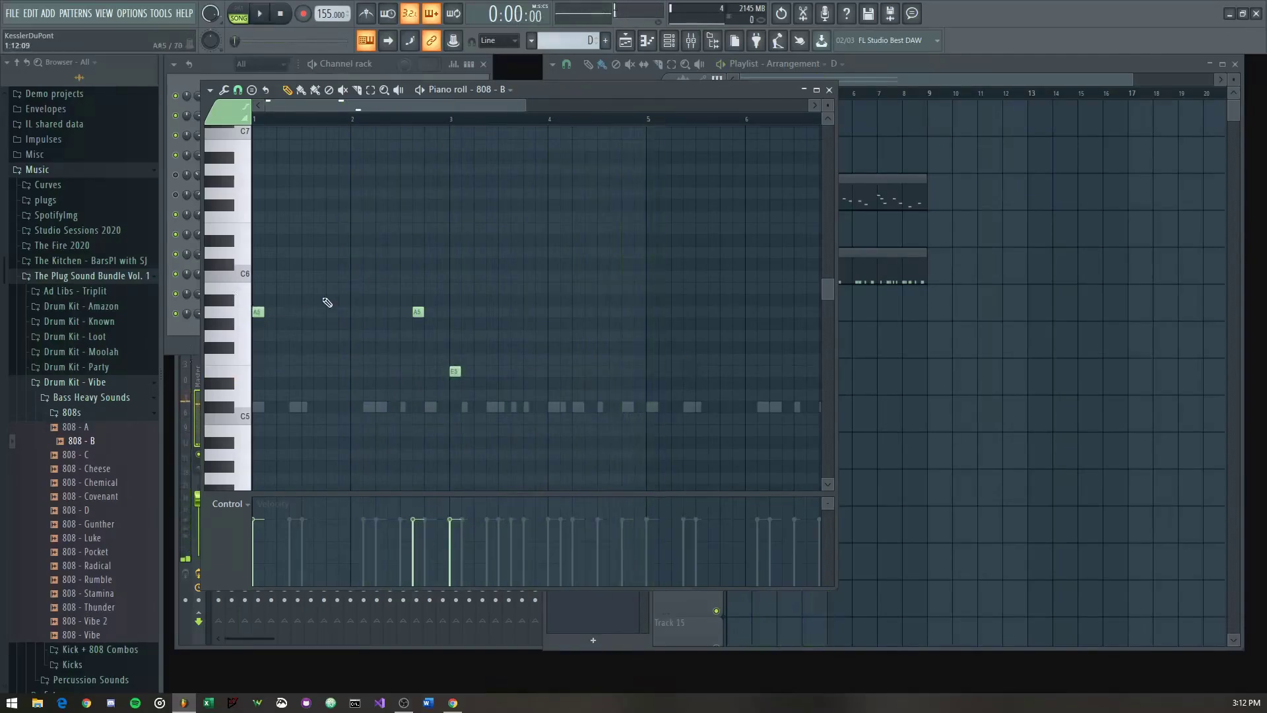
Step: Lower the 808 - B notes to A4, with a C#5 note added at 2:07 and the bar 3 note set to C#5
{"action": "scroll", "coordinate": [764, 373], "scroll_direction": "down", "scroll_amount": 4}
{"action": "scroll", "coordinate": [400, 293], "scroll_direction": "up", "scroll_amount": 2}
{"action": "left_click", "coordinate": [422, 279]}
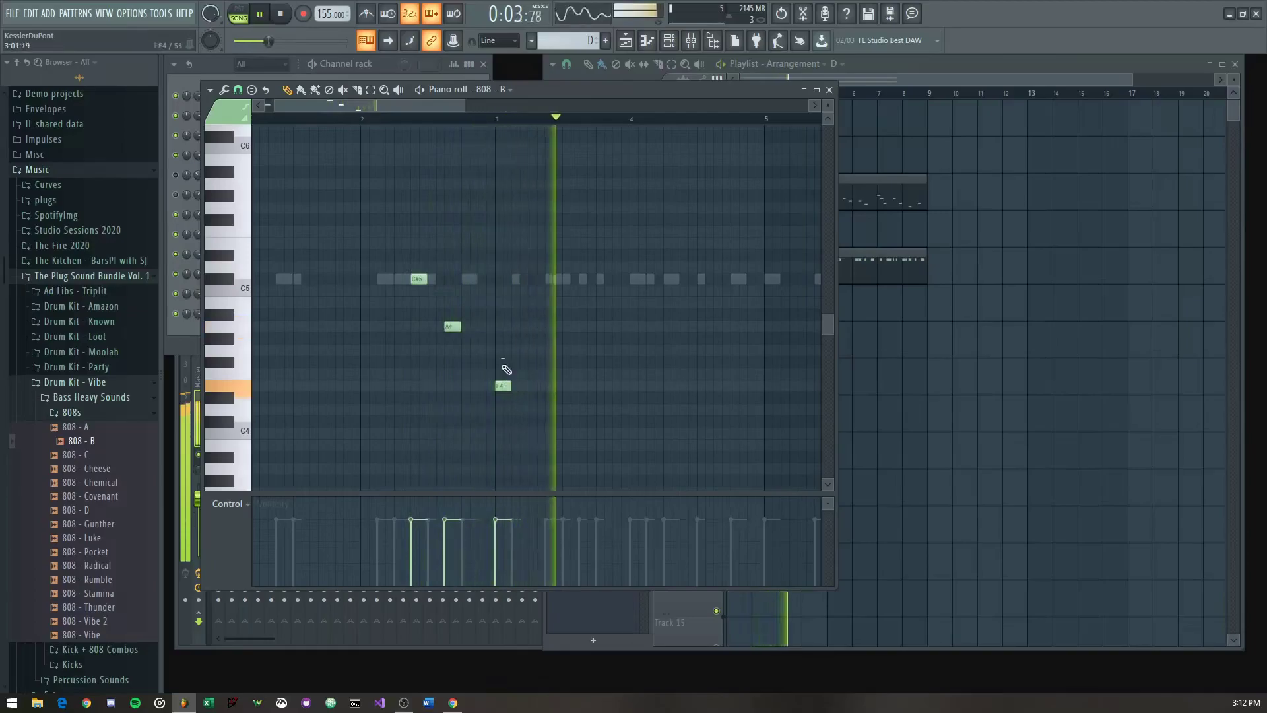
{"action": "scroll", "coordinate": [554, 379], "scroll_direction": "up", "scroll_amount": 1}
{"action": "scroll", "coordinate": [555, 380], "scroll_direction": "down", "scroll_amount": 2}
{"action": "key", "text": "space"}
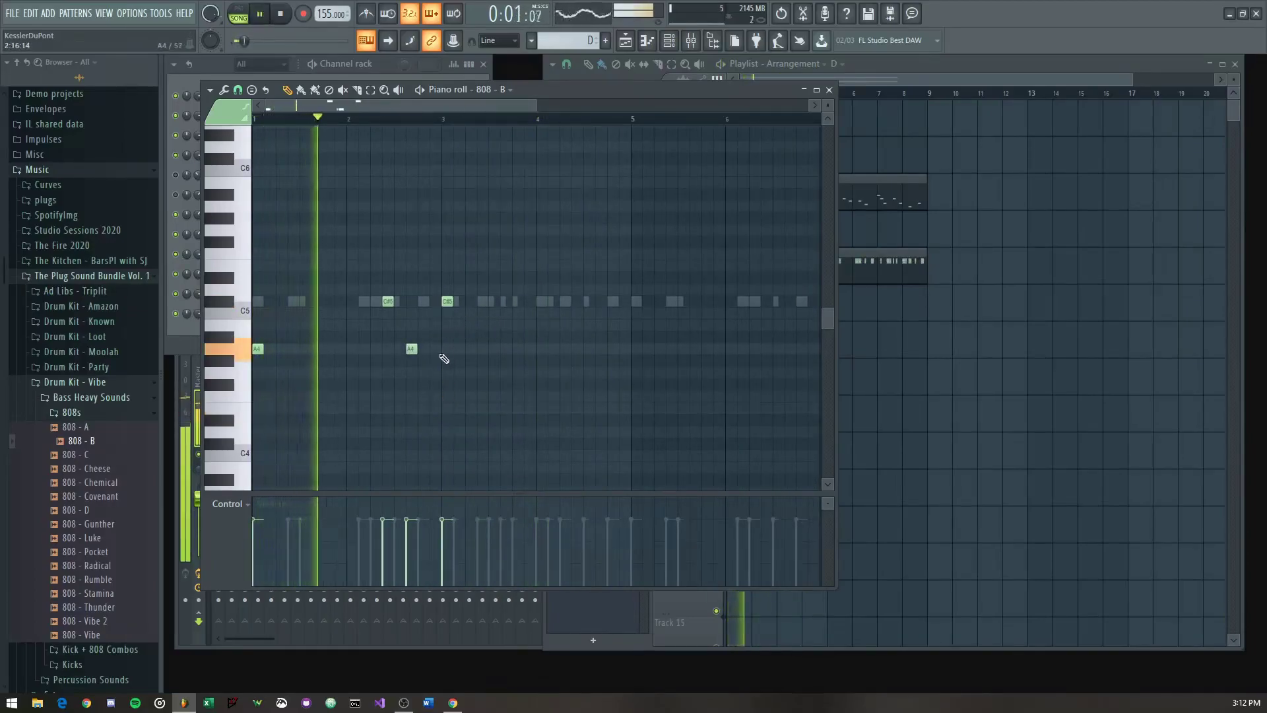
{"action": "scroll", "coordinate": [442, 359], "scroll_direction": "up", "scroll_amount": 1}
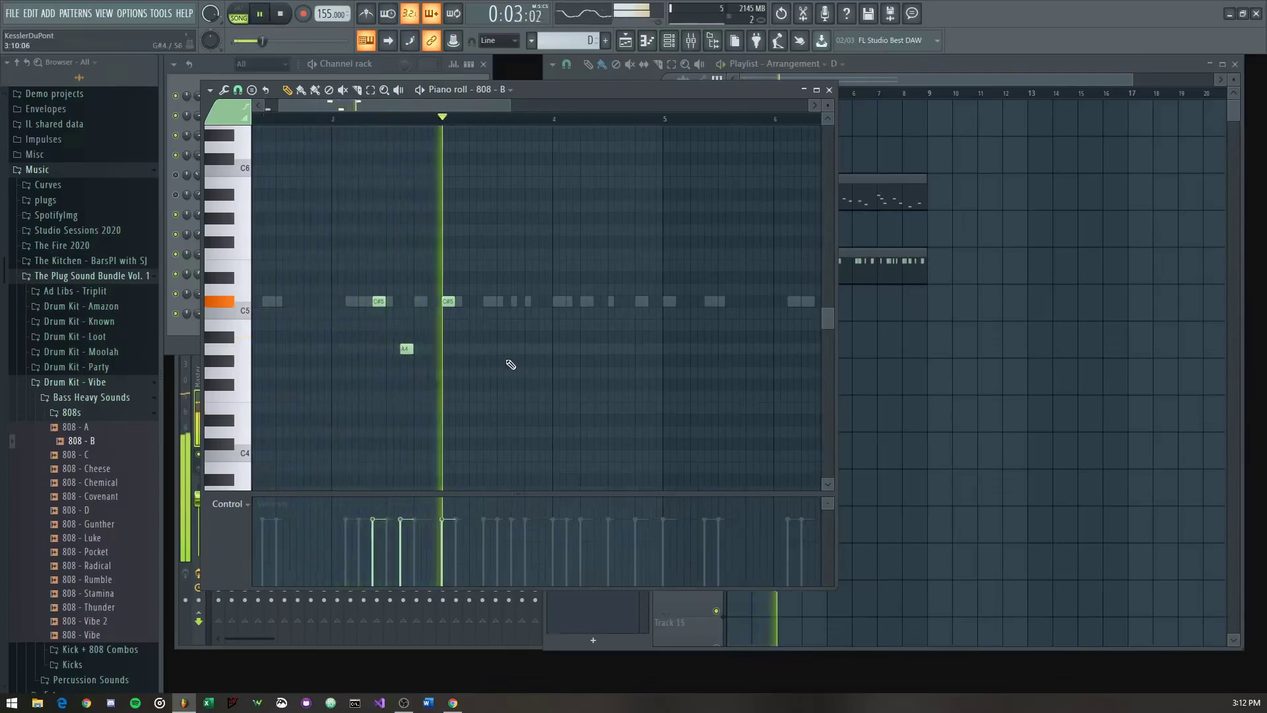
Step: Lay out A4 808 - B notes at 1:01, 1:07, 1:13, 2:05 and 2:11, and repeat that rhythm on C#5 in bars 3 and 4
{"action": "left_click_drag", "start_coordinate": [528, 376], "coordinate": [594, 363]}
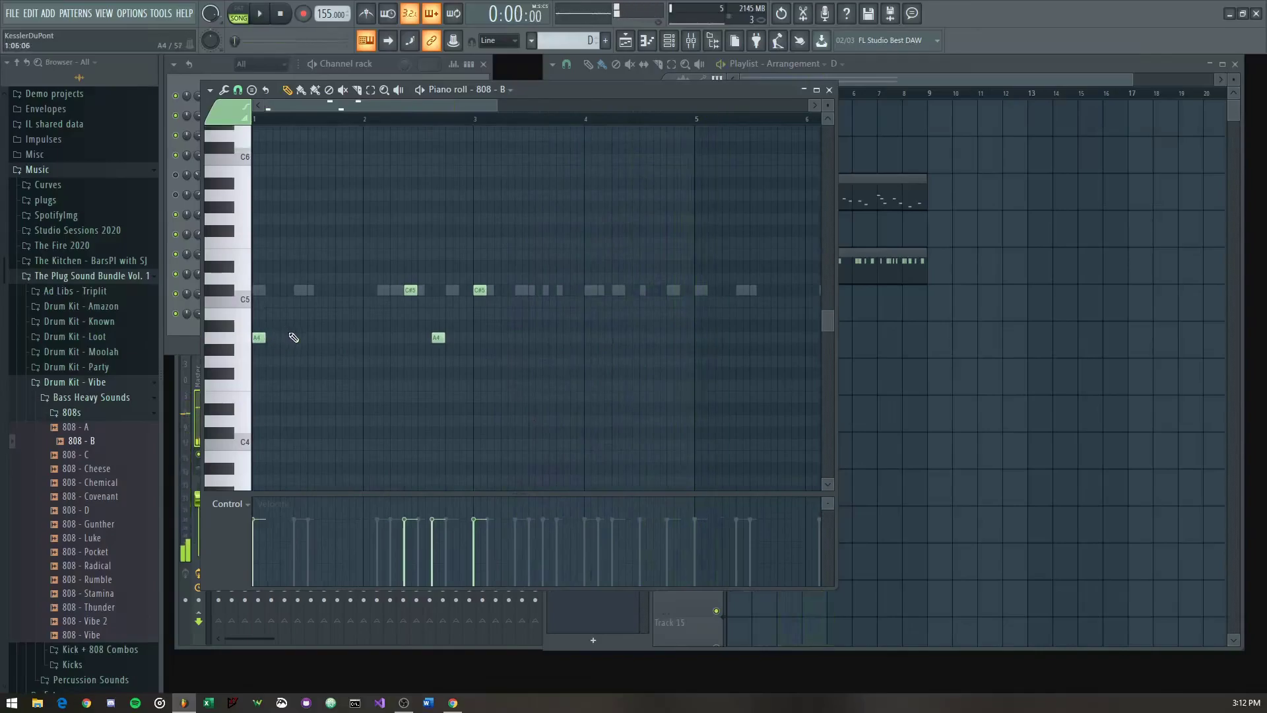
{"action": "left_click", "coordinate": [342, 337]}
{"action": "left_click", "coordinate": [396, 337]}
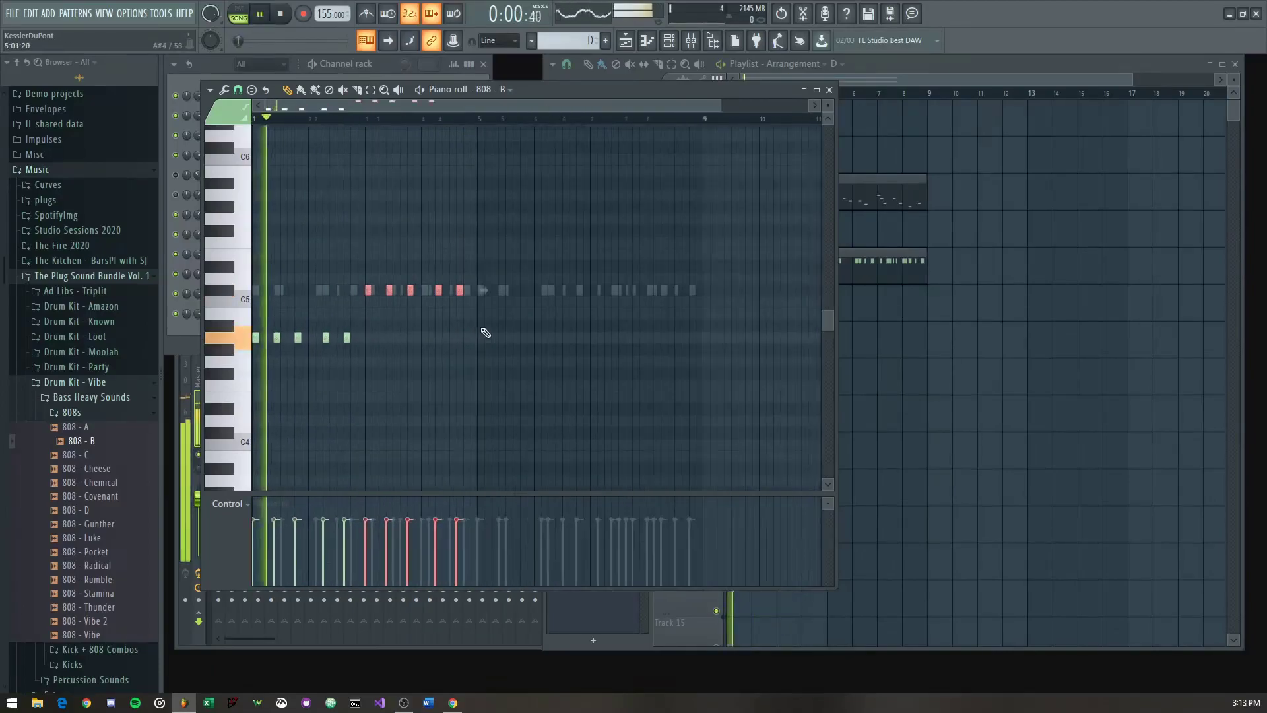
Step: Copy the four-bar 808 - B line into bars 5 to 8, with bars 5 and 6 on E5 and bars 7 and 8 on C#5
{"action": "left_click_drag", "start_coordinate": [523, 250], "coordinate": [166, 416]}
{"action": "left_click_drag", "start_coordinate": [258, 338], "coordinate": [478, 249]}
{"action": "left_click_drag", "start_coordinate": [539, 193], "coordinate": [716, 227]}
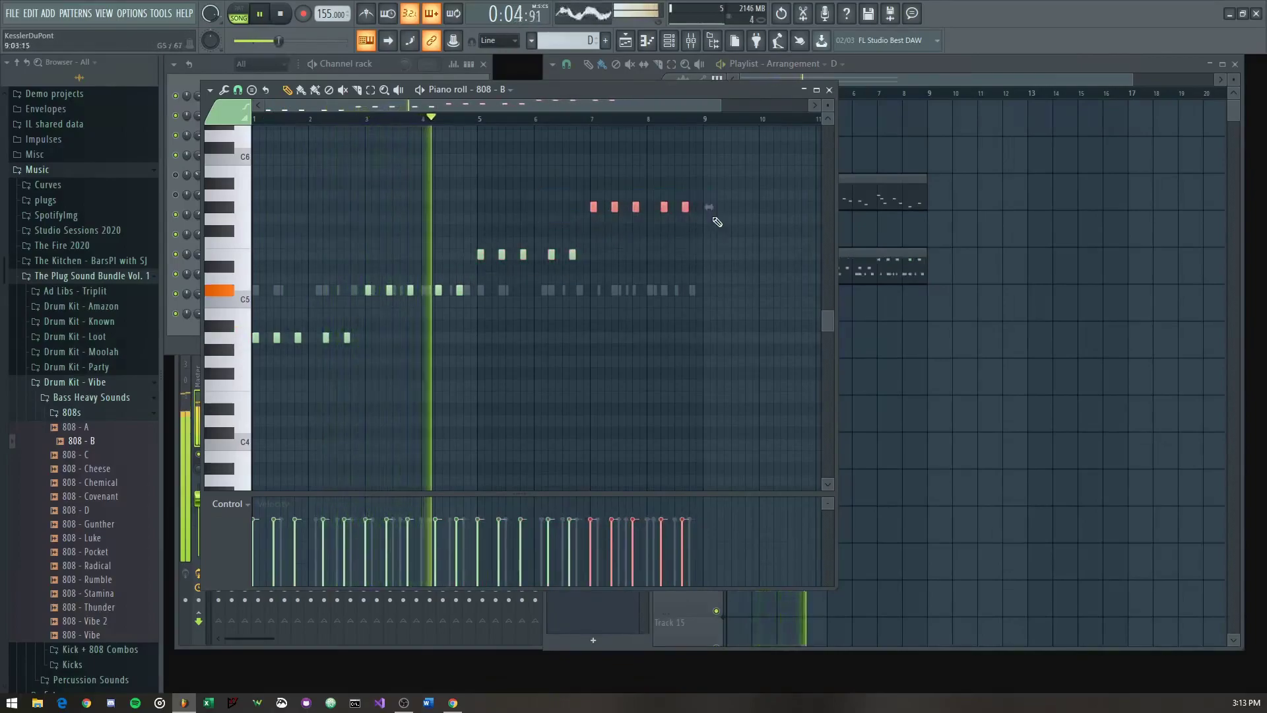
{"action": "key", "text": "ctrl+Down"}
{"action": "key", "text": "shift+Up"}
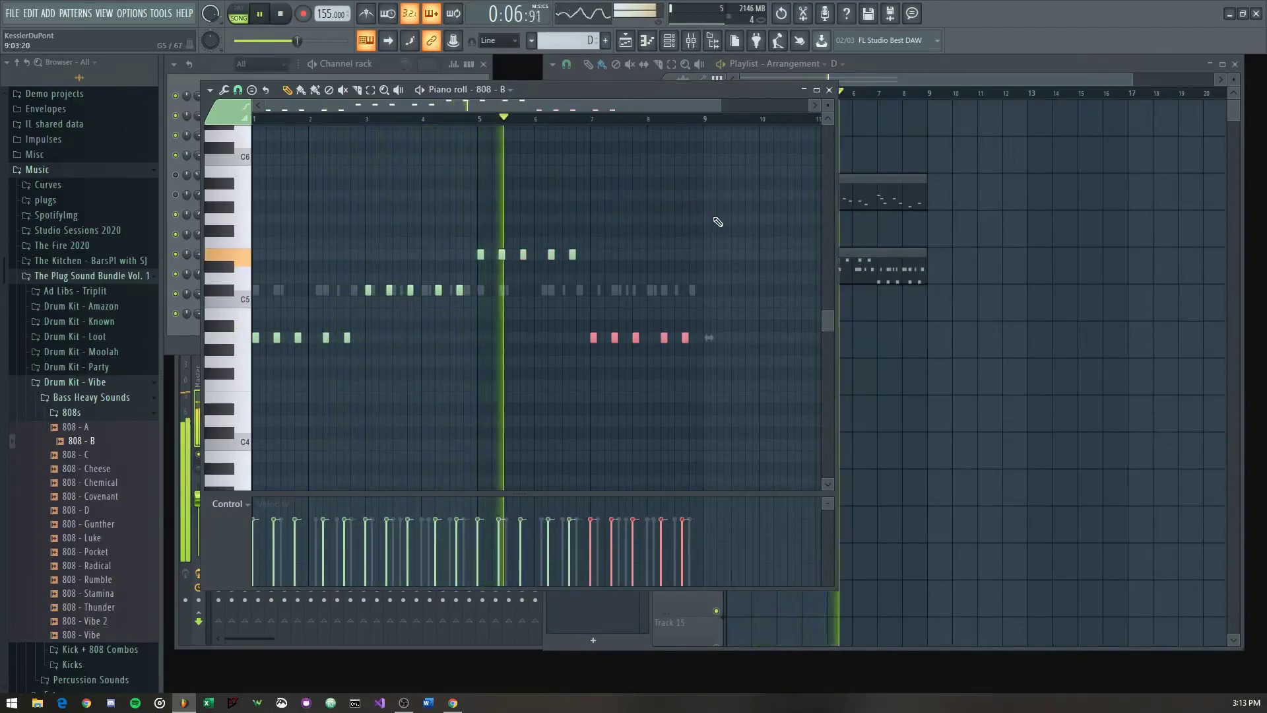
{"action": "key", "text": "shift+Up"}
{"action": "key", "text": "shift+Up"}
{"action": "key", "text": "shift+Up"}
{"action": "key", "text": "shift+Up"}
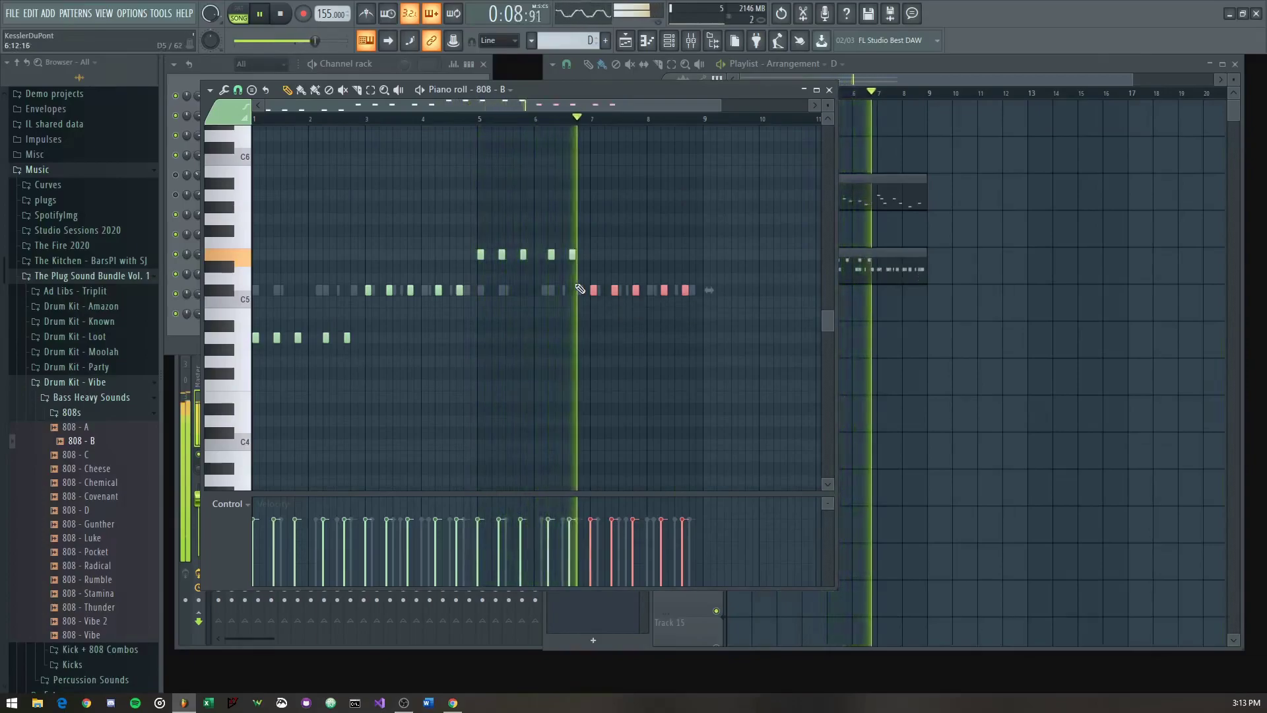
{"action": "left_click", "coordinate": [727, 291], "text": "ctrl"}
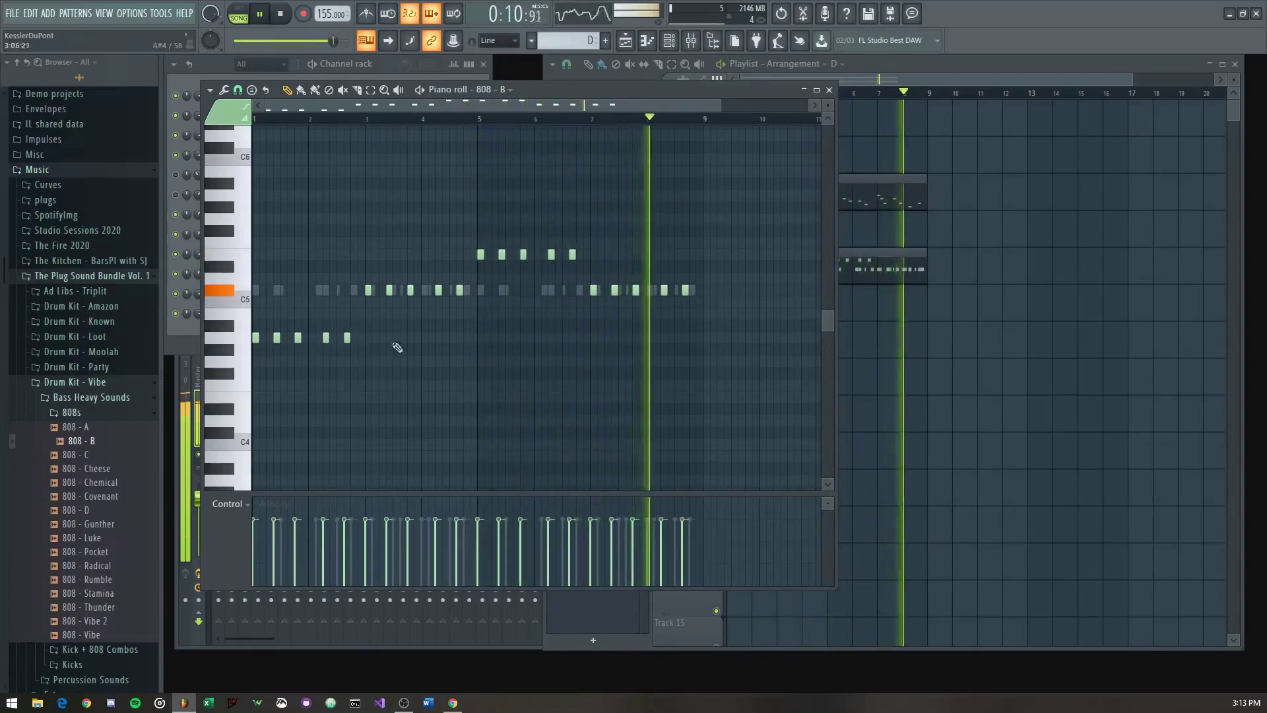
{"action": "key", "text": "F7"}
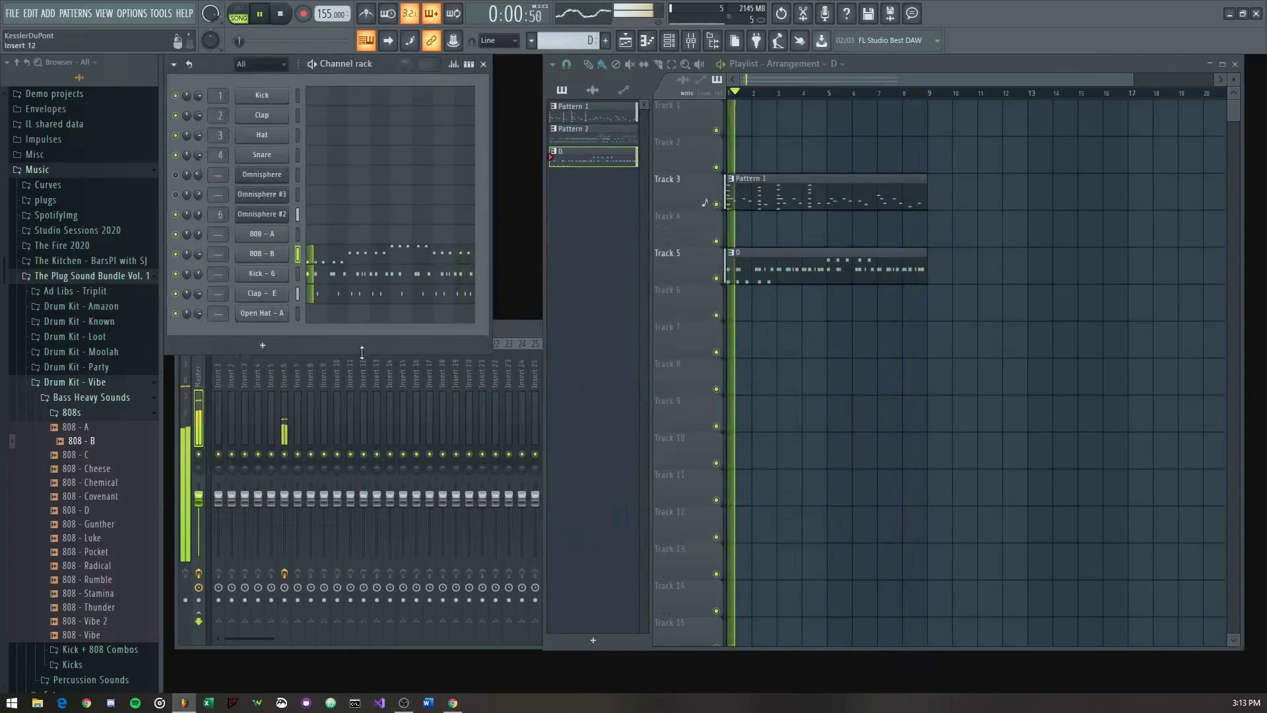
Step: Place single Open Hat - A hits near the start of bars 3 and 7
{"action": "key", "text": "F7"}
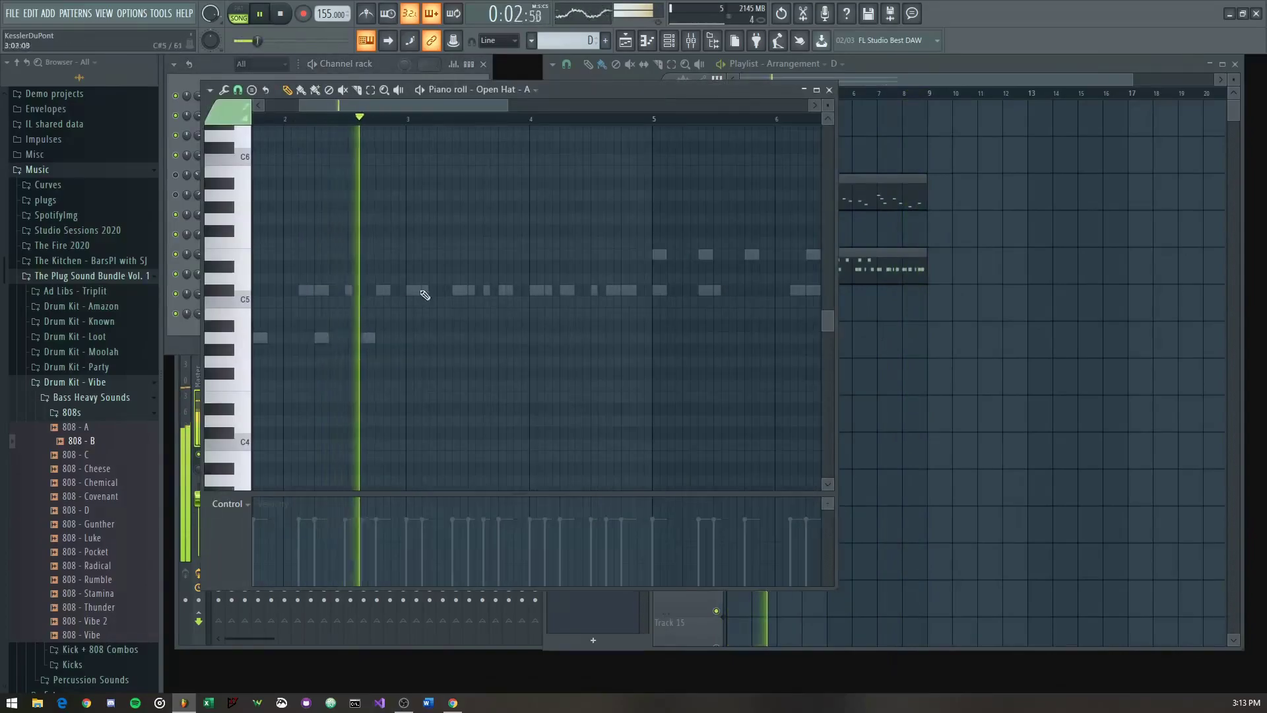
{"action": "left_click_drag", "start_coordinate": [428, 289], "coordinate": [421, 289]}
{"action": "left_click_drag", "start_coordinate": [585, 297], "coordinate": [452, 375]}
{"action": "scroll", "coordinate": [659, 384], "scroll_direction": "down", "scroll_amount": 1}
{"action": "scroll", "coordinate": [525, 363], "scroll_direction": "up", "scroll_amount": 2}
{"action": "left_click", "coordinate": [591, 353]}
{"action": "key", "text": "F7"}
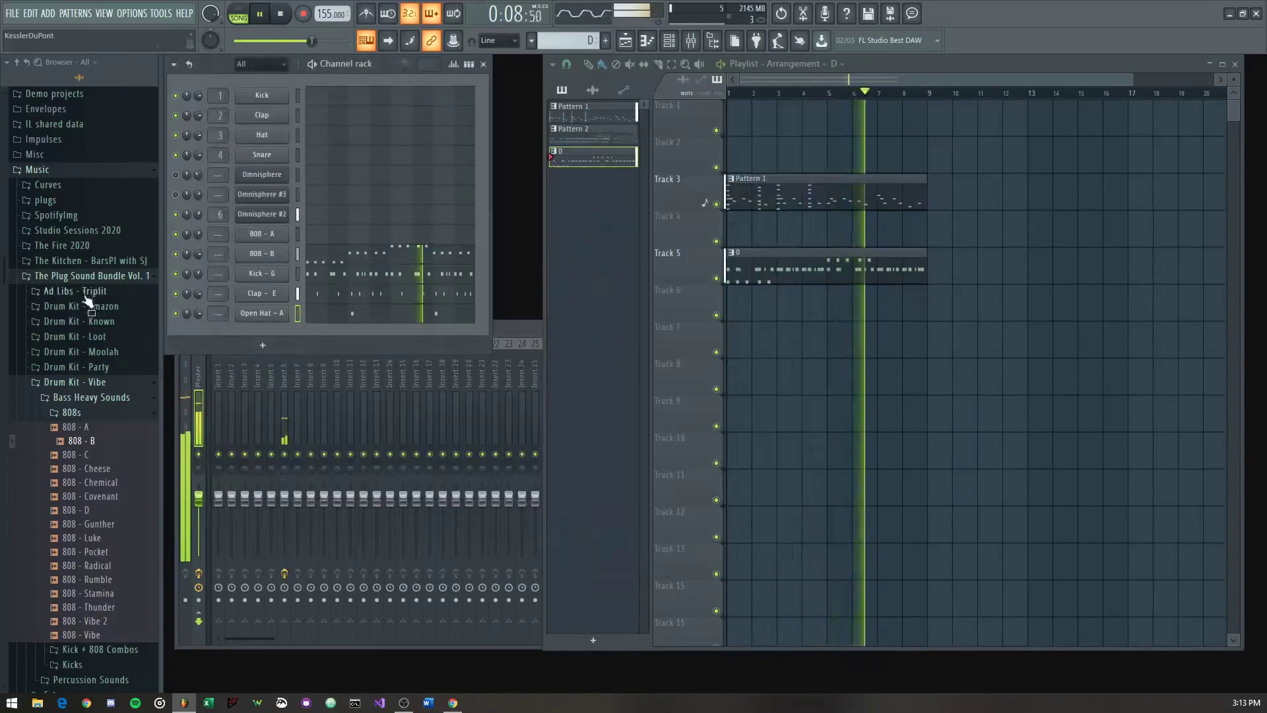
Step: Add the Drum Kit - Vibe sample Hi Hat - B Mixed as a new channel with a hit on every second step across eight bars
{"action": "left_click", "coordinate": [71, 412]}
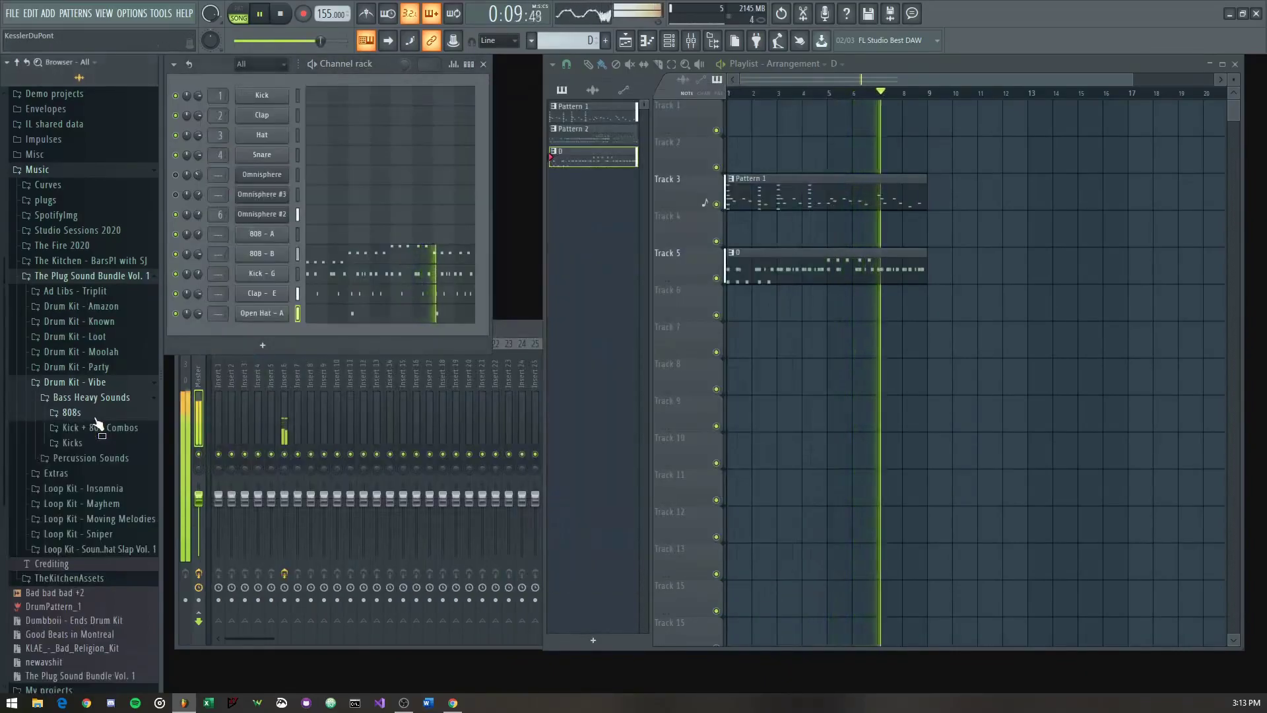
{"action": "left_click", "coordinate": [90, 458]}
{"action": "left_click", "coordinate": [77, 550]}
{"action": "left_click", "coordinate": [95, 578]}
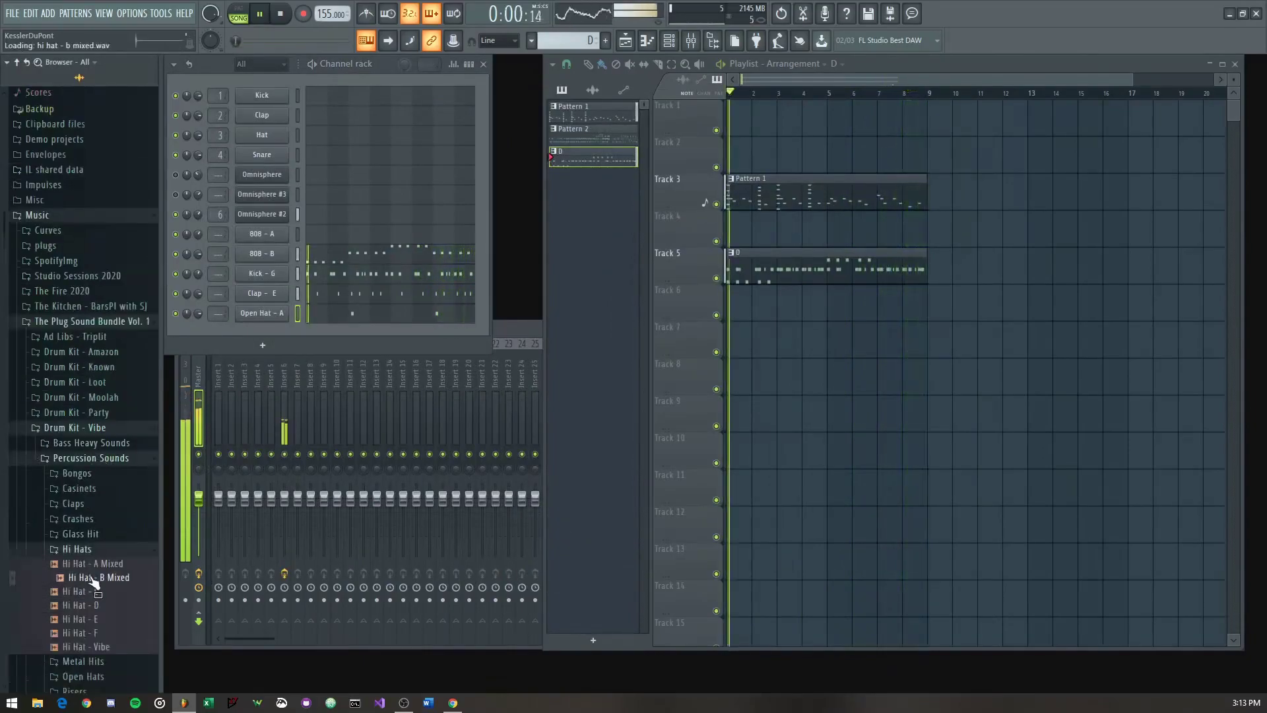
{"action": "left_click_drag", "start_coordinate": [250, 329], "coordinate": [252, 328]}
{"action": "left_click", "coordinate": [325, 338]}
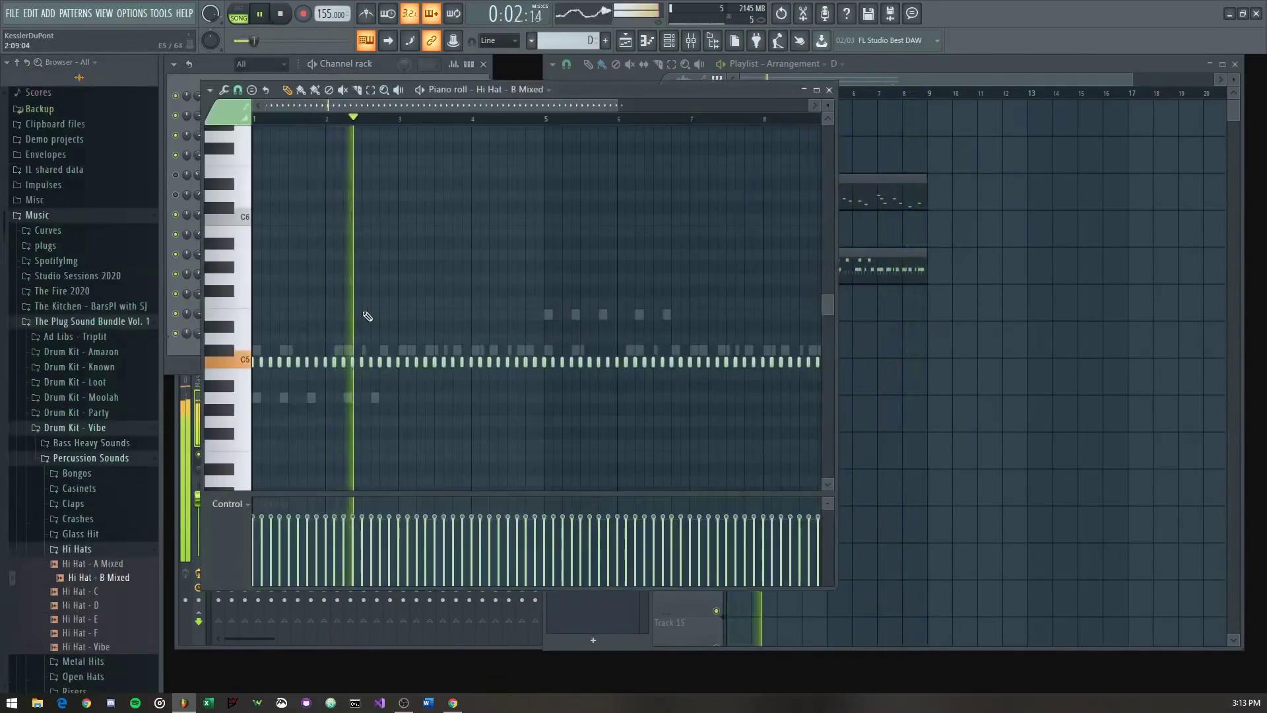
Step: Transpose all the hi-hat notes down to A4 while listening to the loop
{"action": "key", "text": "shift+Down"}
{"action": "key", "text": "shift+Down"}
{"action": "key", "text": "shift+Down"}
{"action": "key", "text": "shift+Down"}
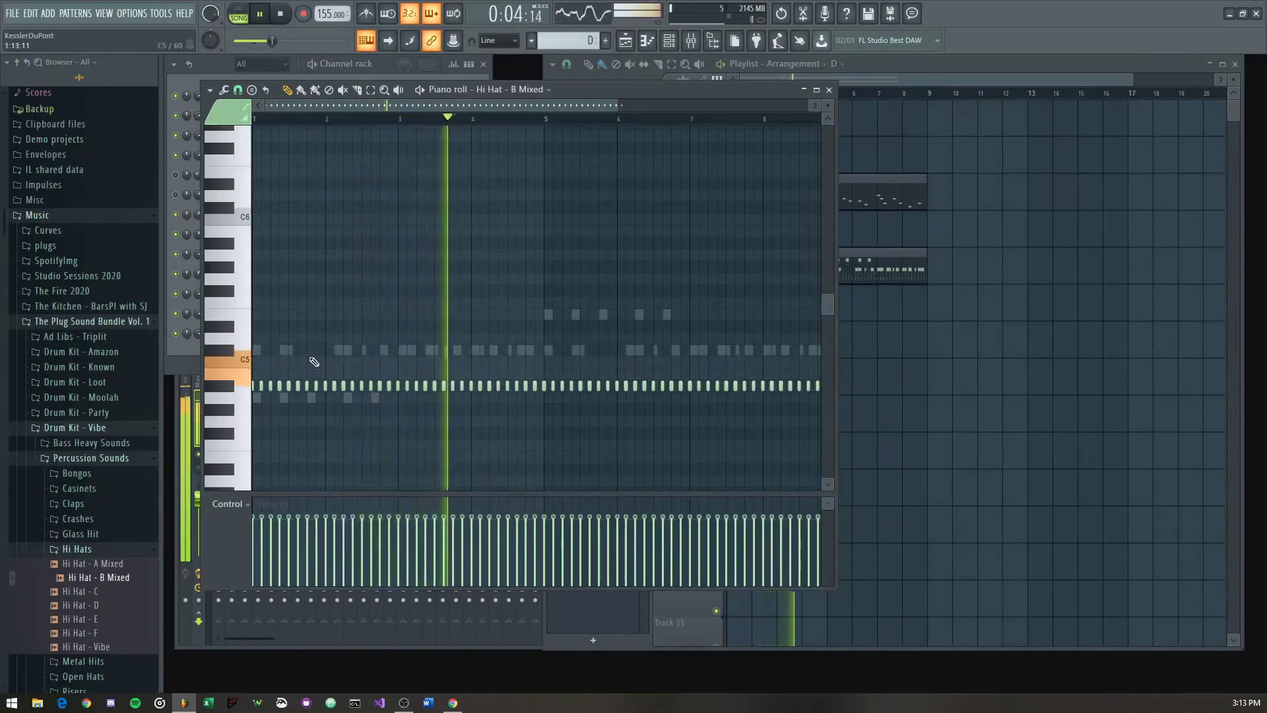
{"action": "key", "text": "space"}
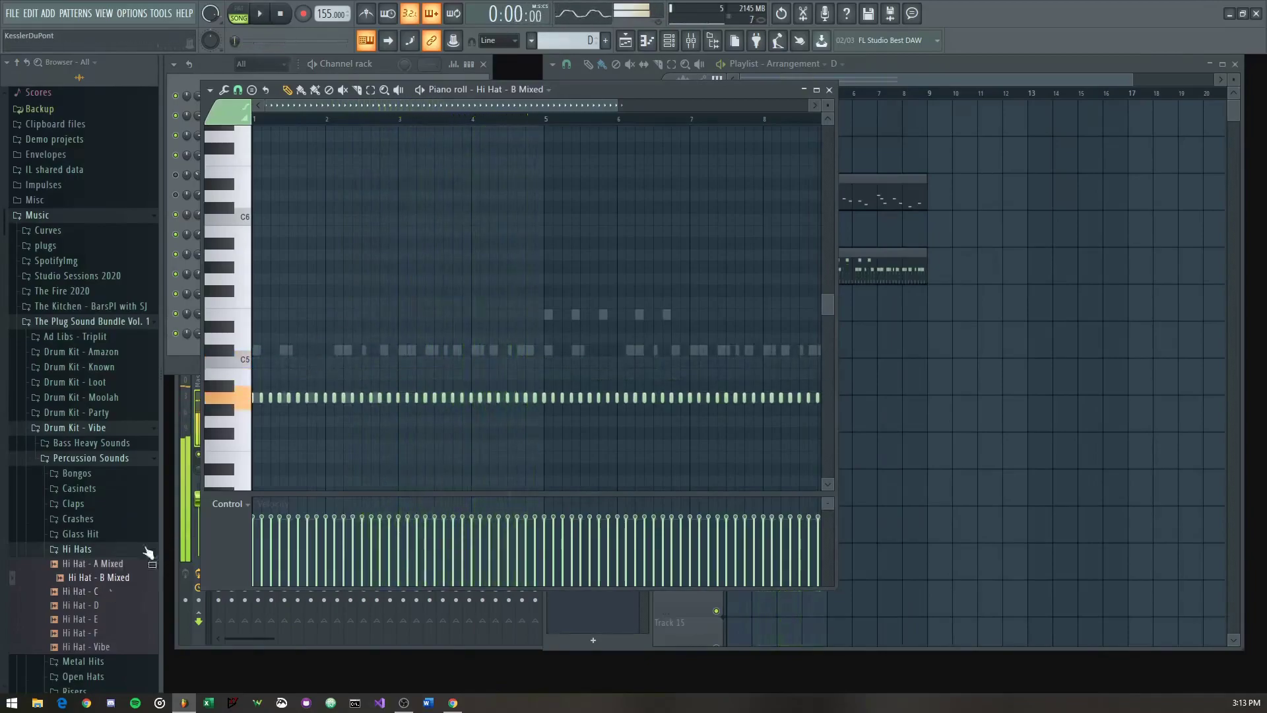
Step: Replace the Hi Hat - B Mixed channel's sample with Hi Hat - F and enable Cut itself on it
{"action": "key", "text": "Escape"}
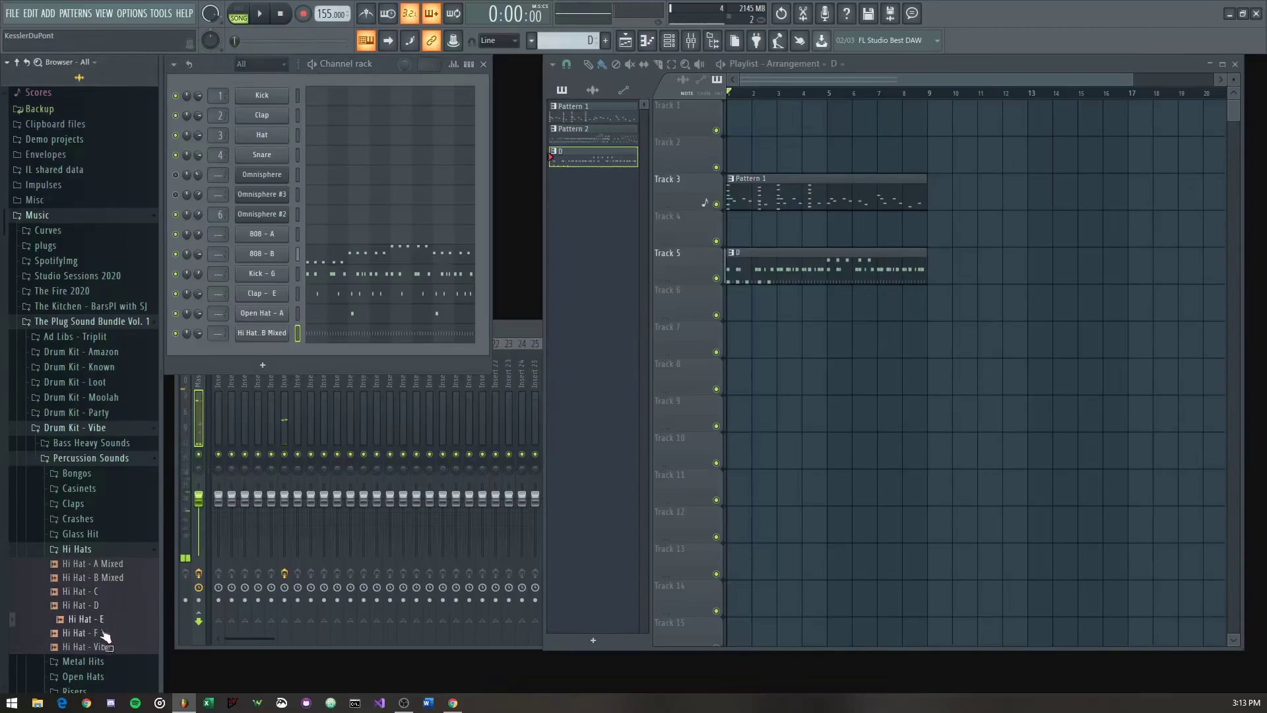
{"action": "left_click_drag", "start_coordinate": [250, 331], "coordinate": [255, 330]}
{"action": "key", "text": "space"}
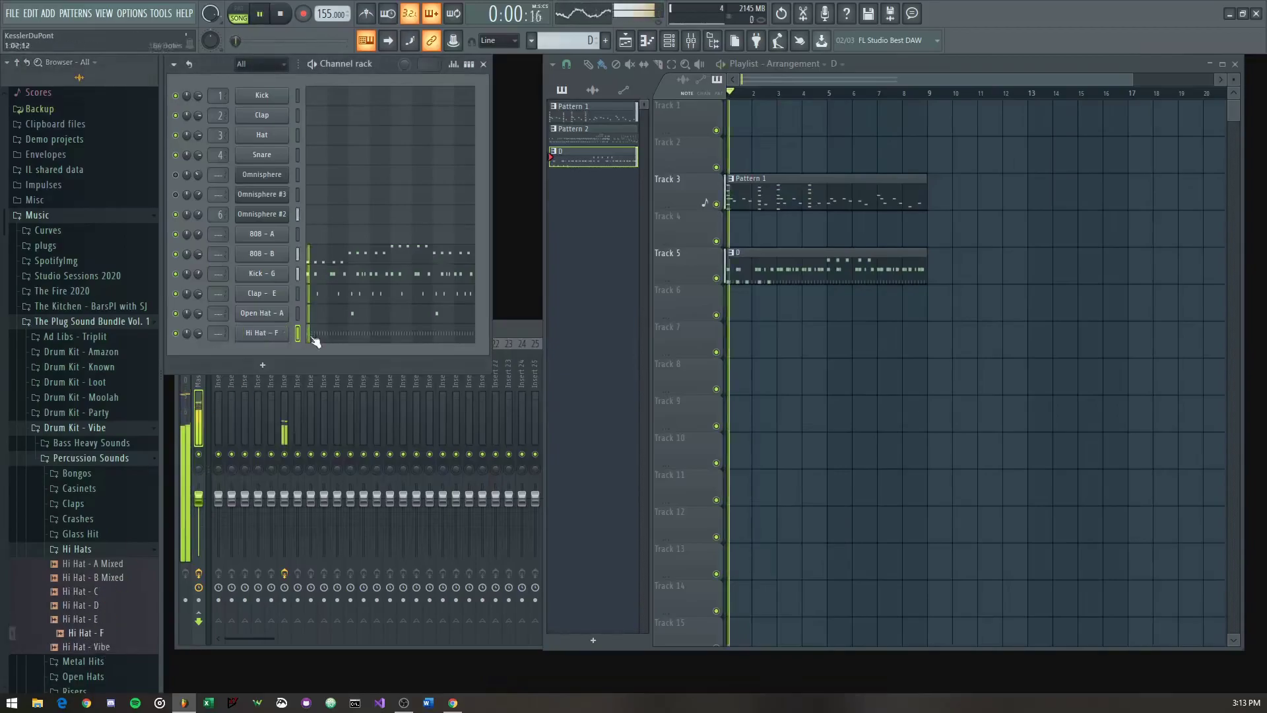
{"action": "left_click", "coordinate": [317, 340]}
{"action": "key", "text": "Escape"}
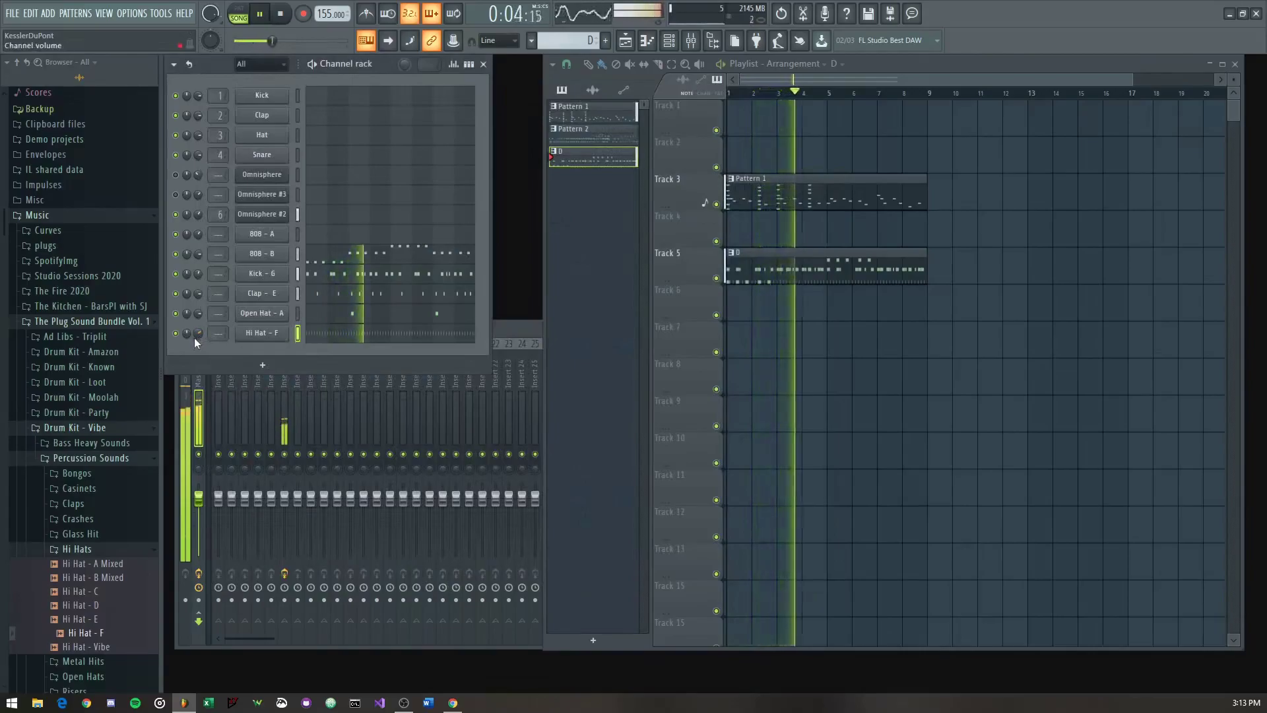
{"action": "right_click", "coordinate": [281, 333]}
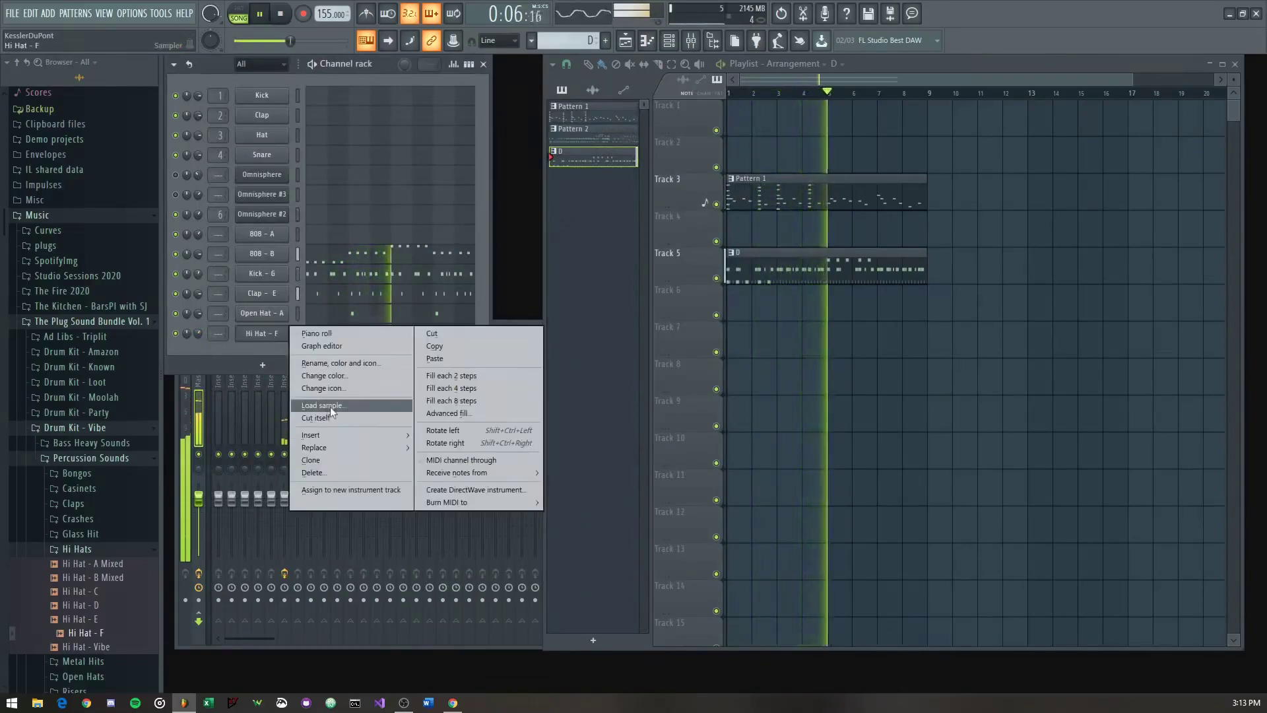
{"action": "left_click", "coordinate": [316, 417]}
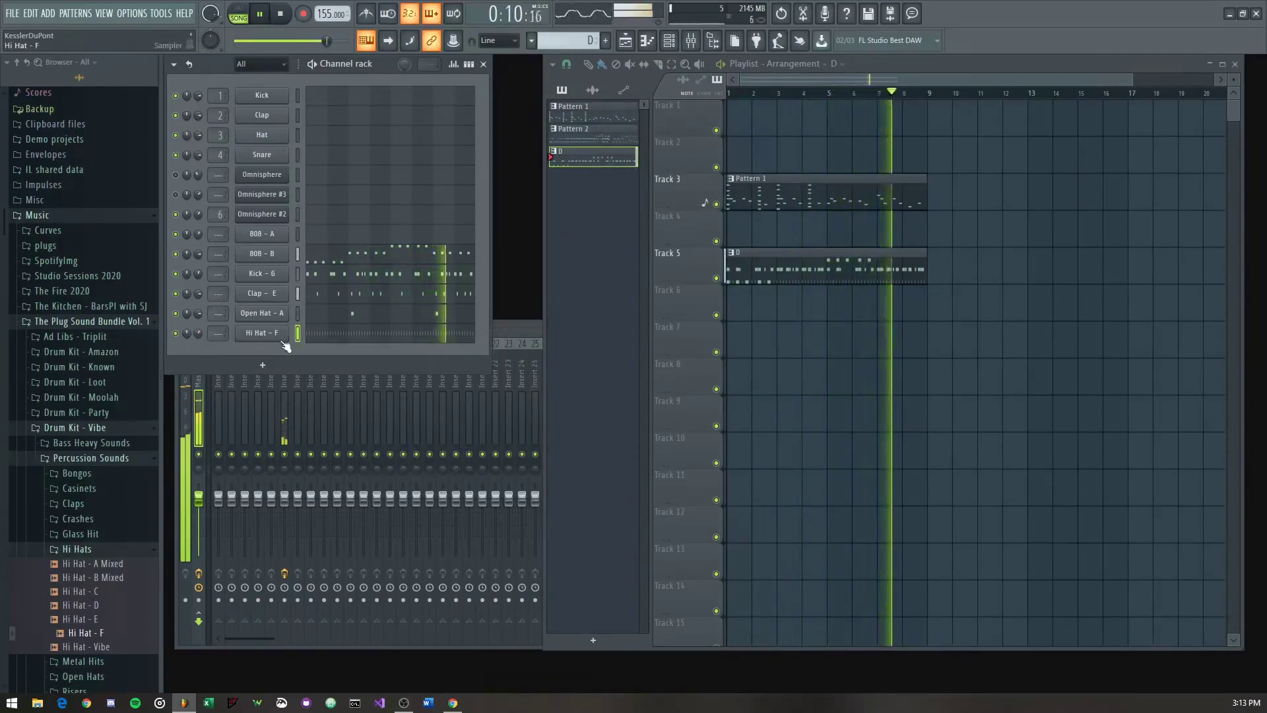
Step: Apply the channel option to Kick - G and listen to the drums with the Track 3 melody muted
{"action": "right_click", "coordinate": [272, 269]}
{"action": "left_click", "coordinate": [330, 353]}
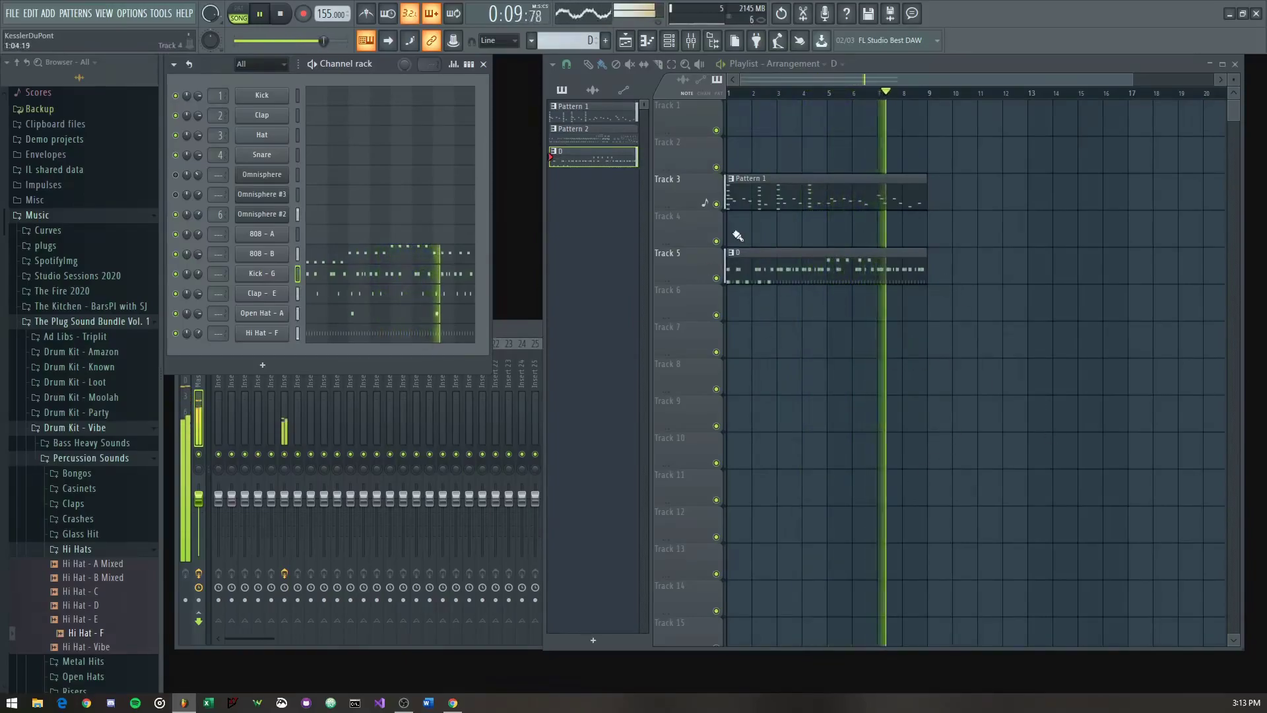
{"action": "left_click", "coordinate": [718, 204]}
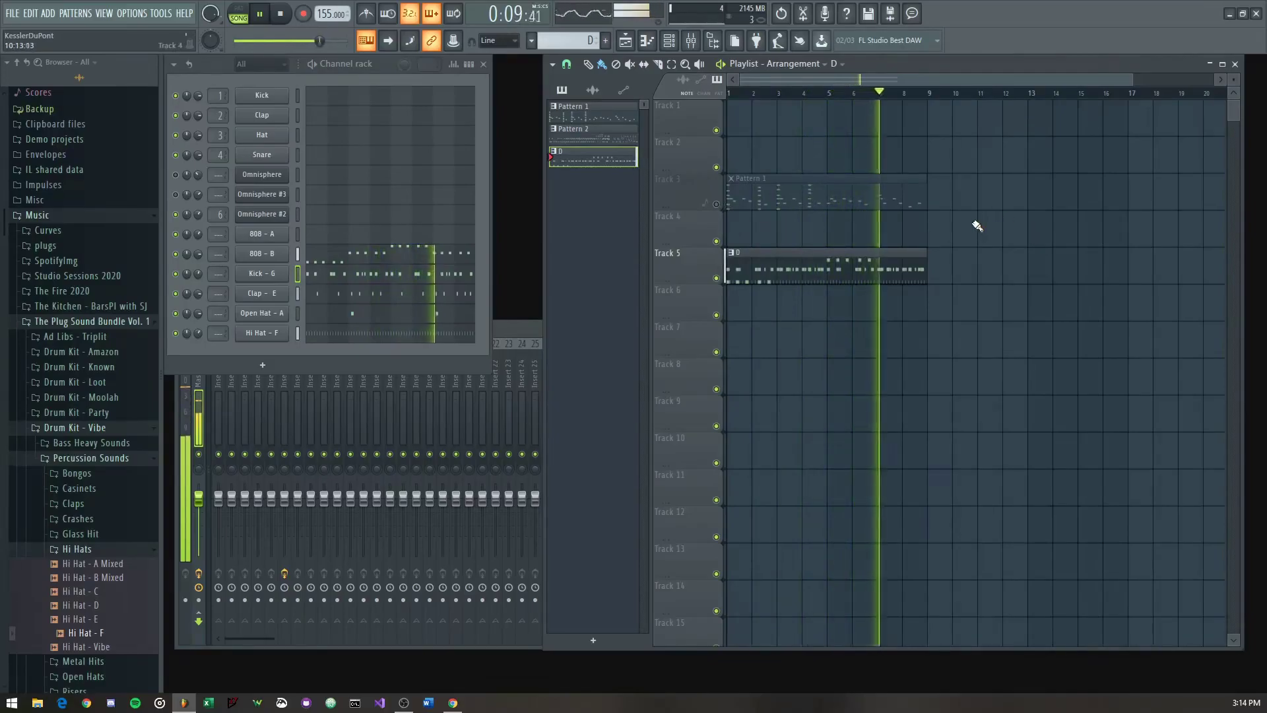
{"action": "left_click", "coordinate": [718, 205]}
Step: Unmute the Omnisphere and Omnisphere #3 chord channels in Pattern 1 and duplicate the Omnisphere chords into bars 5 to 8
{"action": "double_click", "coordinate": [745, 192]}
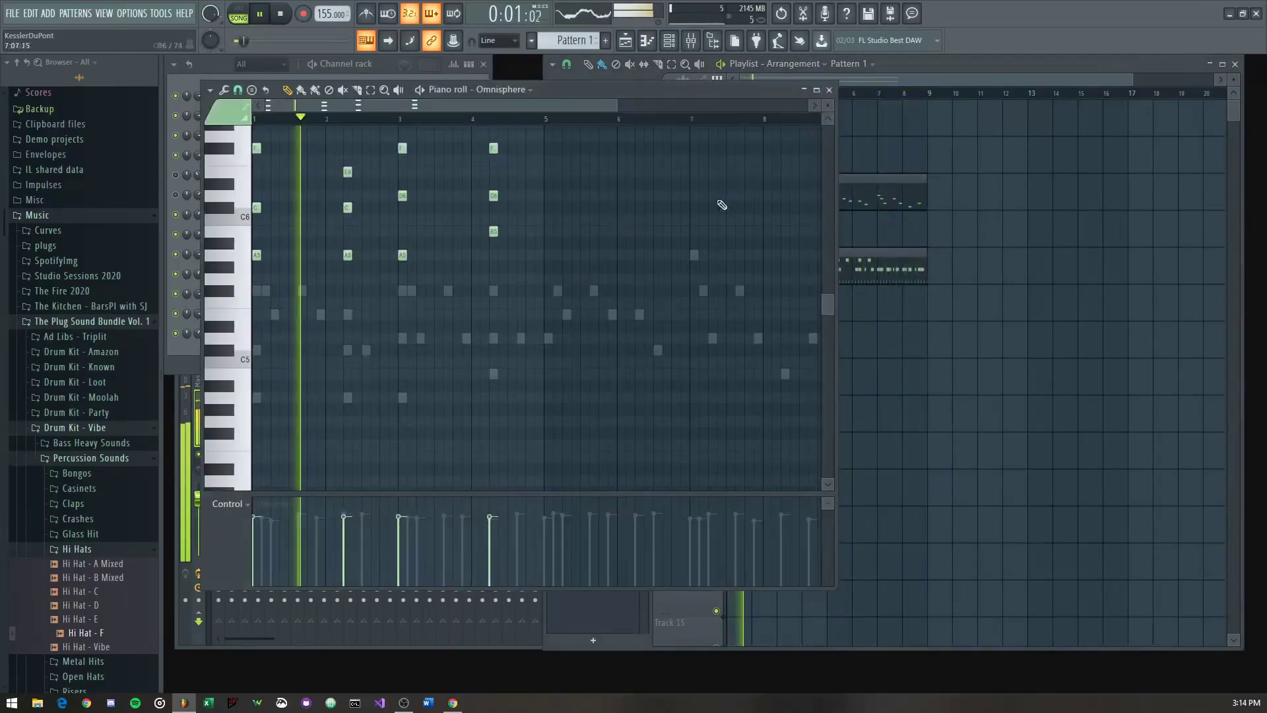
{"action": "left_click", "coordinate": [827, 88]}
{"action": "left_click", "coordinate": [176, 196]}
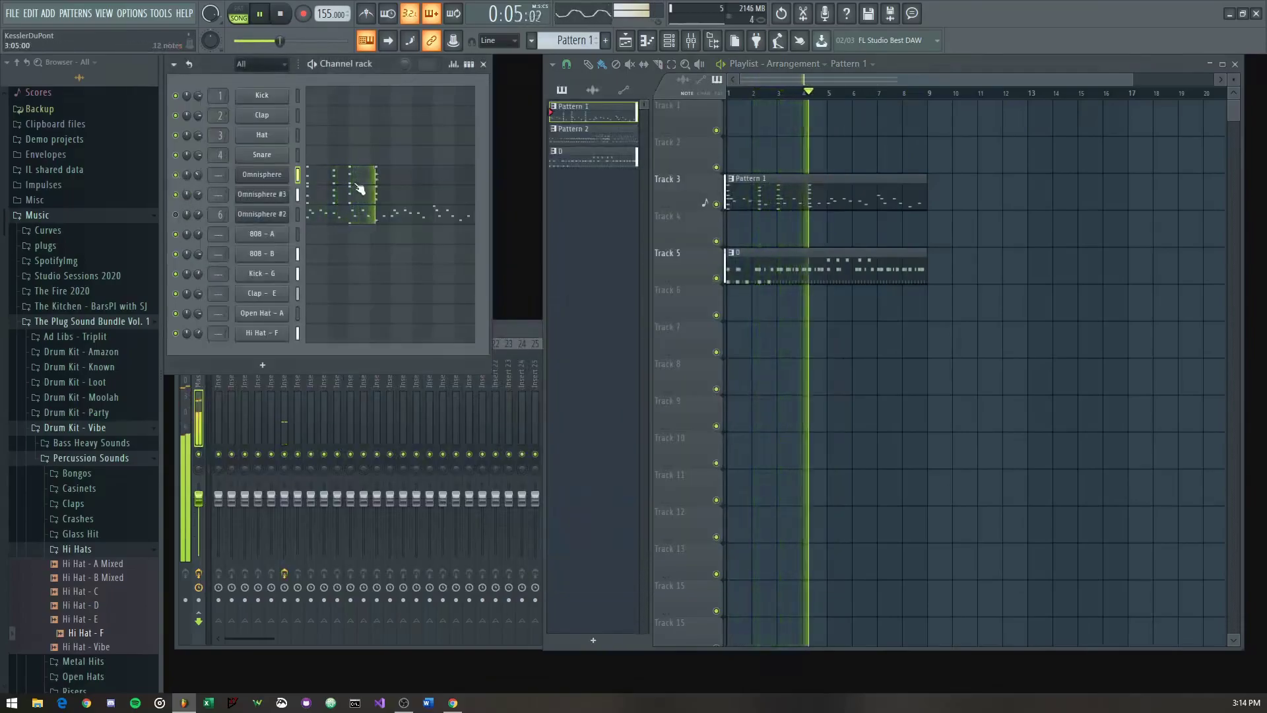
{"action": "left_click", "coordinate": [360, 189]}
{"action": "key", "text": "ctrl+b"}
{"action": "key", "text": "Escape"}
Step: Duplicate the four bars of Omnisphere #3 chord notes into bars 5 to 8
{"action": "left_click", "coordinate": [400, 214]}
{"action": "scroll", "coordinate": [594, 449], "scroll_direction": "down", "scroll_amount": 3}
{"action": "left_click_drag", "start_coordinate": [591, 417], "coordinate": [253, 200]}
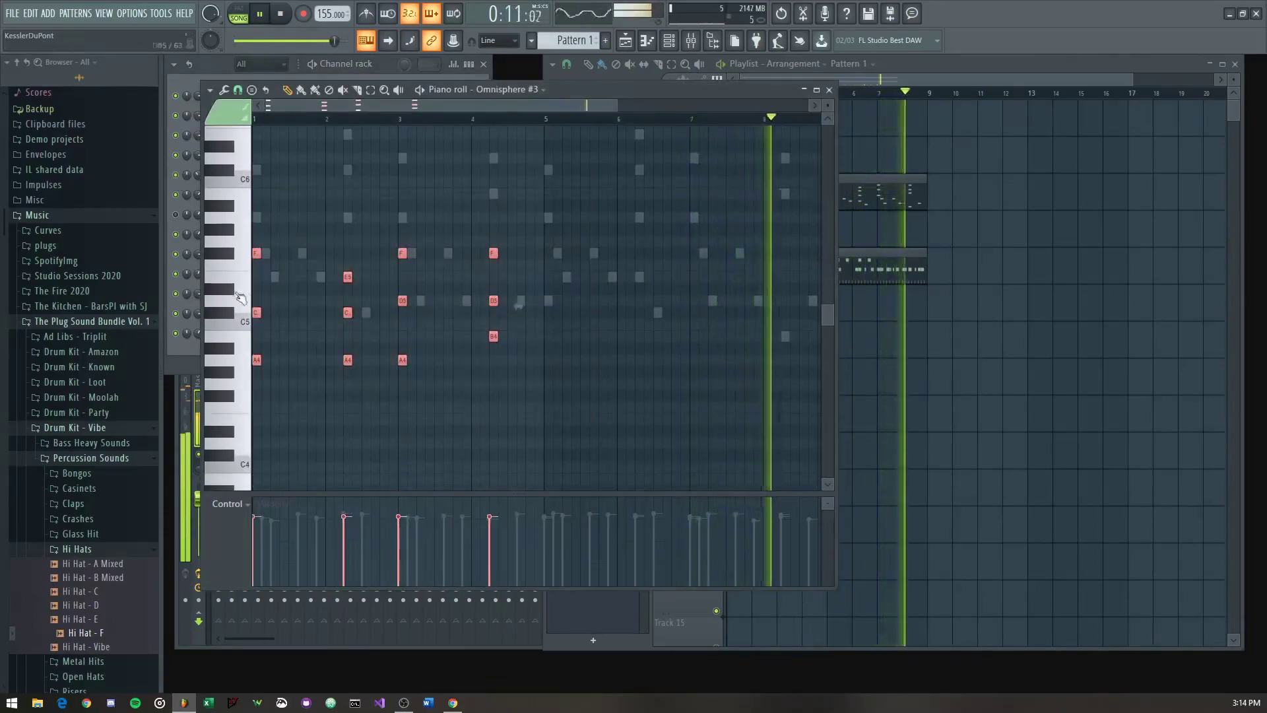
{"action": "left_click_drag", "start_coordinate": [256, 253], "coordinate": [545, 292]}
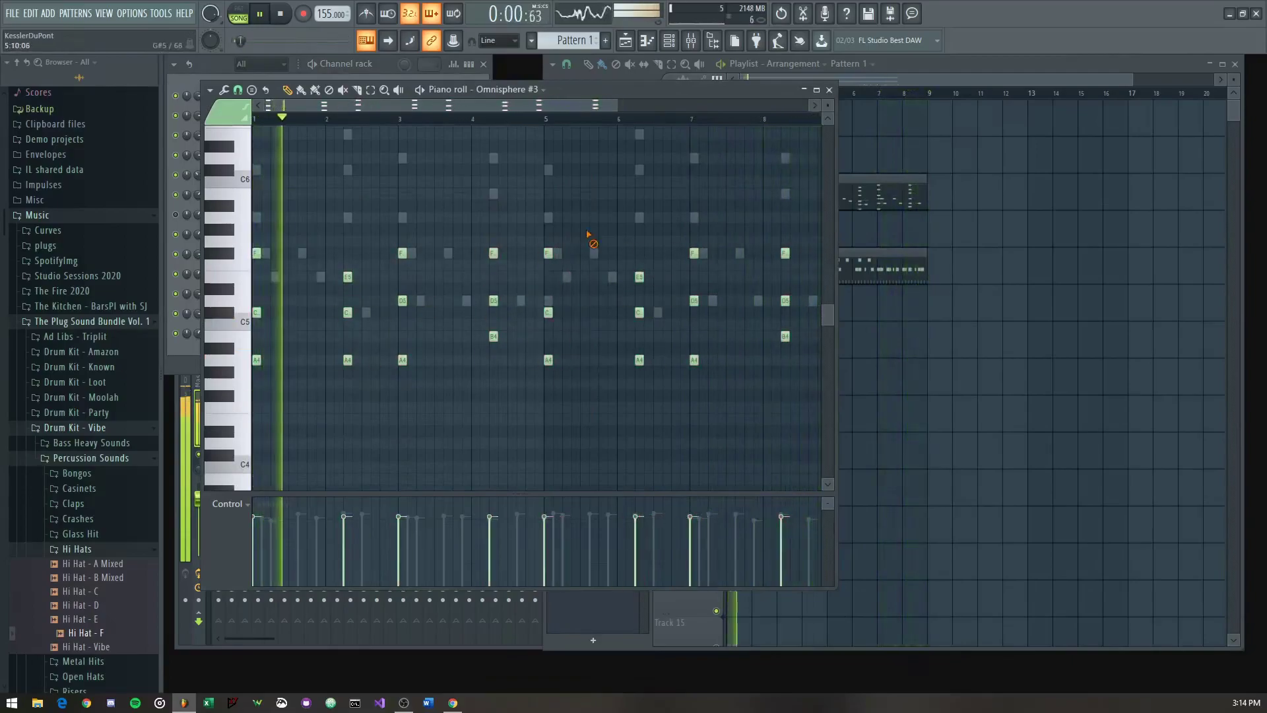
{"action": "key", "text": "Escape"}
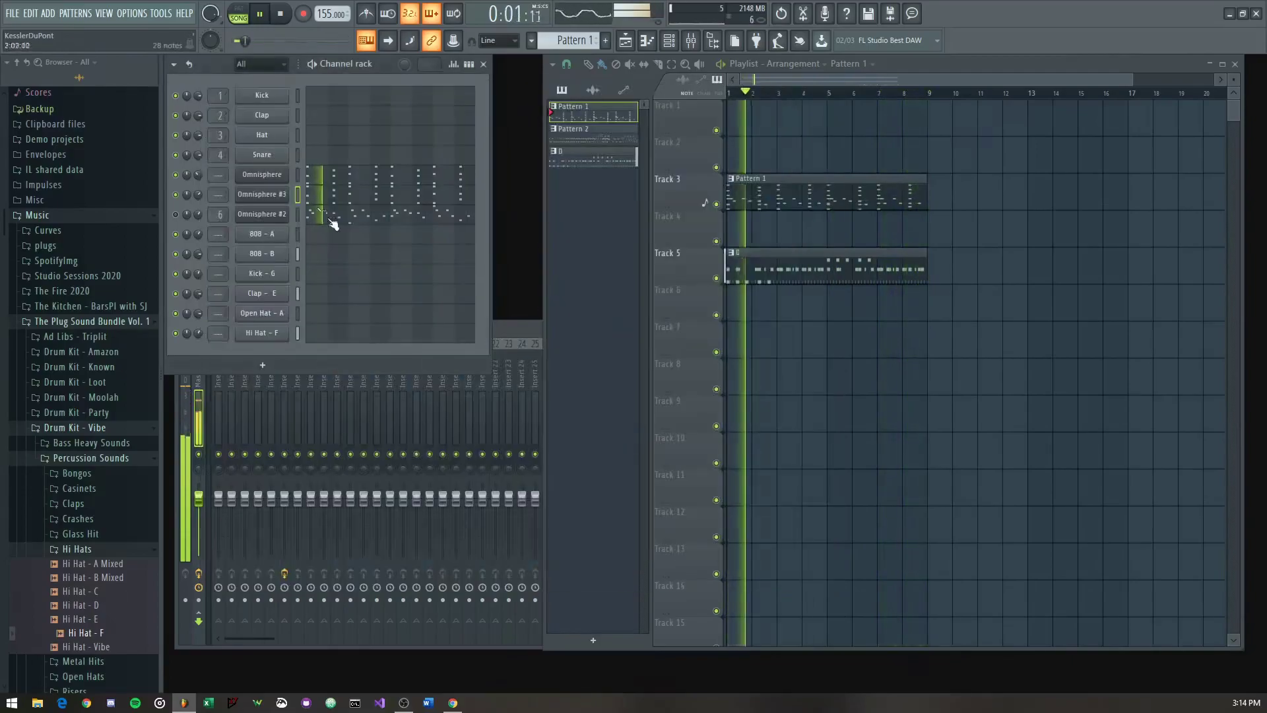
Step: Unmute Omnisphere #2 and route Omnisphere to mixer track 7 and Omnisphere #3 to mixer track 8
{"action": "left_click", "coordinate": [175, 215]}
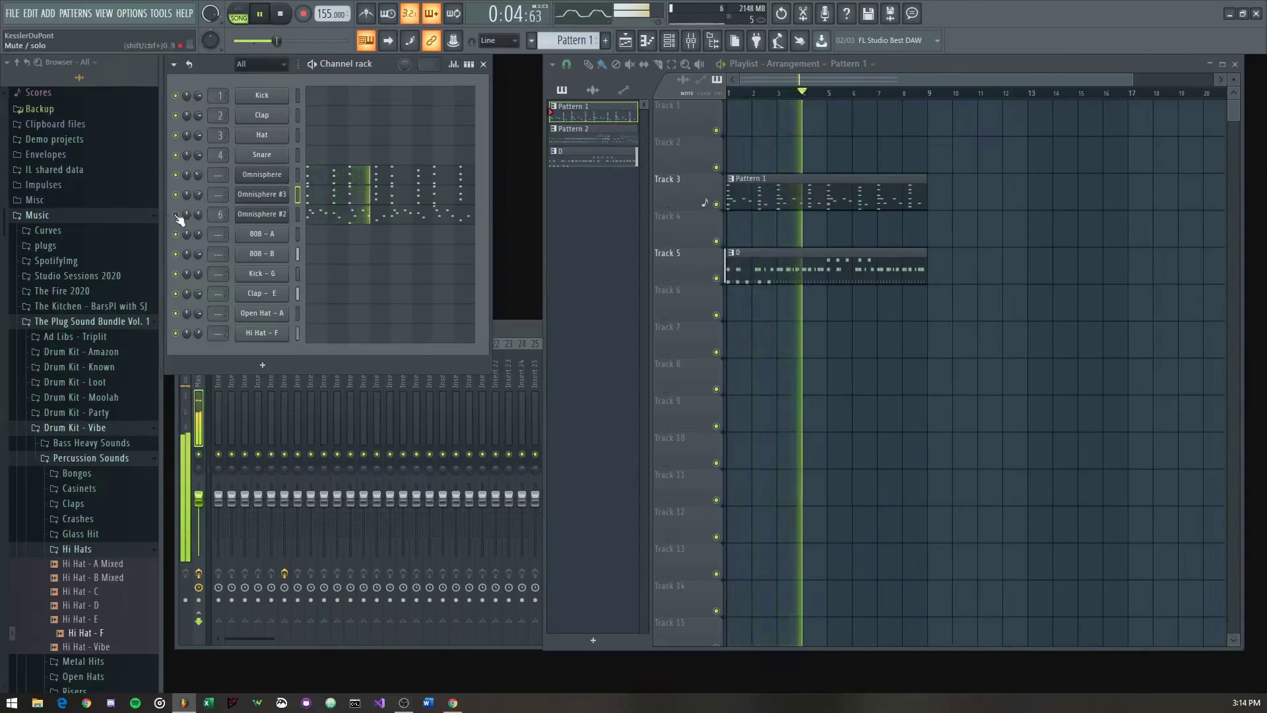
{"action": "right_click", "coordinate": [220, 219]}
{"action": "left_click", "coordinate": [215, 185]}
{"action": "right_click", "coordinate": [214, 178]}
{"action": "left_click", "coordinate": [223, 192]}
{"action": "right_click", "coordinate": [222, 191]}
{"action": "left_click", "coordinate": [326, 345]}
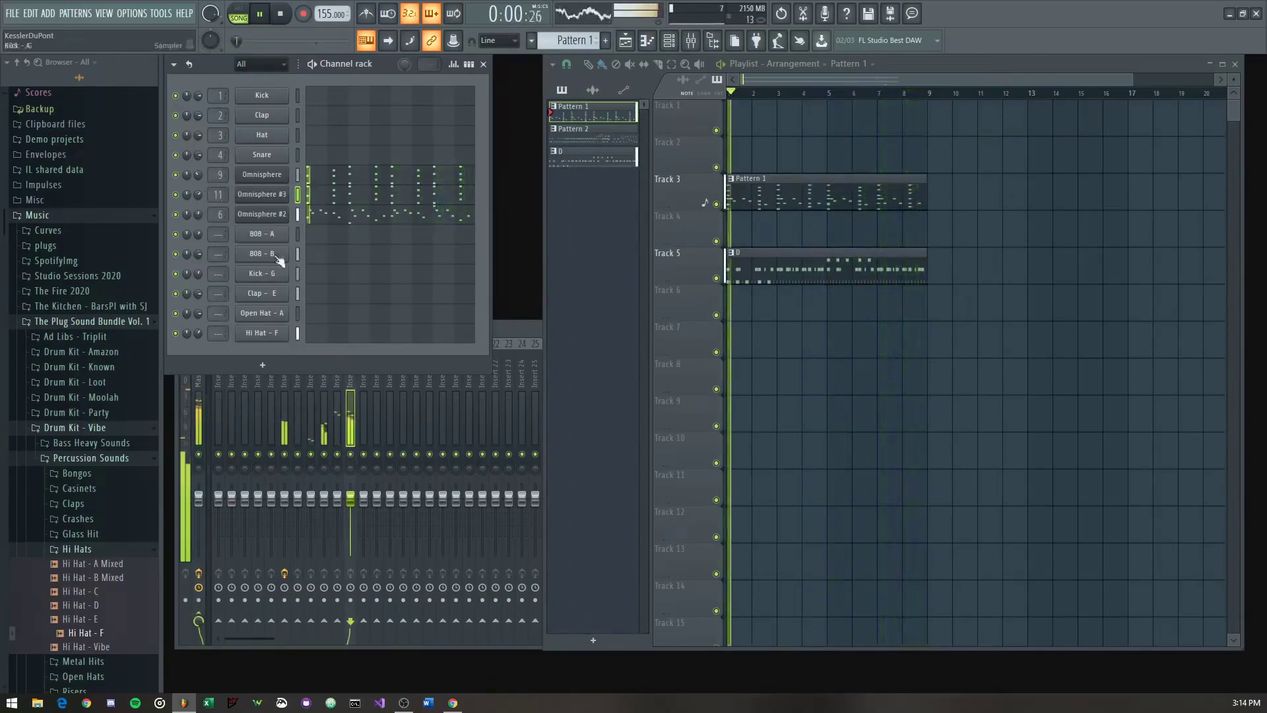
{"action": "left_click_drag", "start_coordinate": [221, 174], "coordinate": [228, 220]}
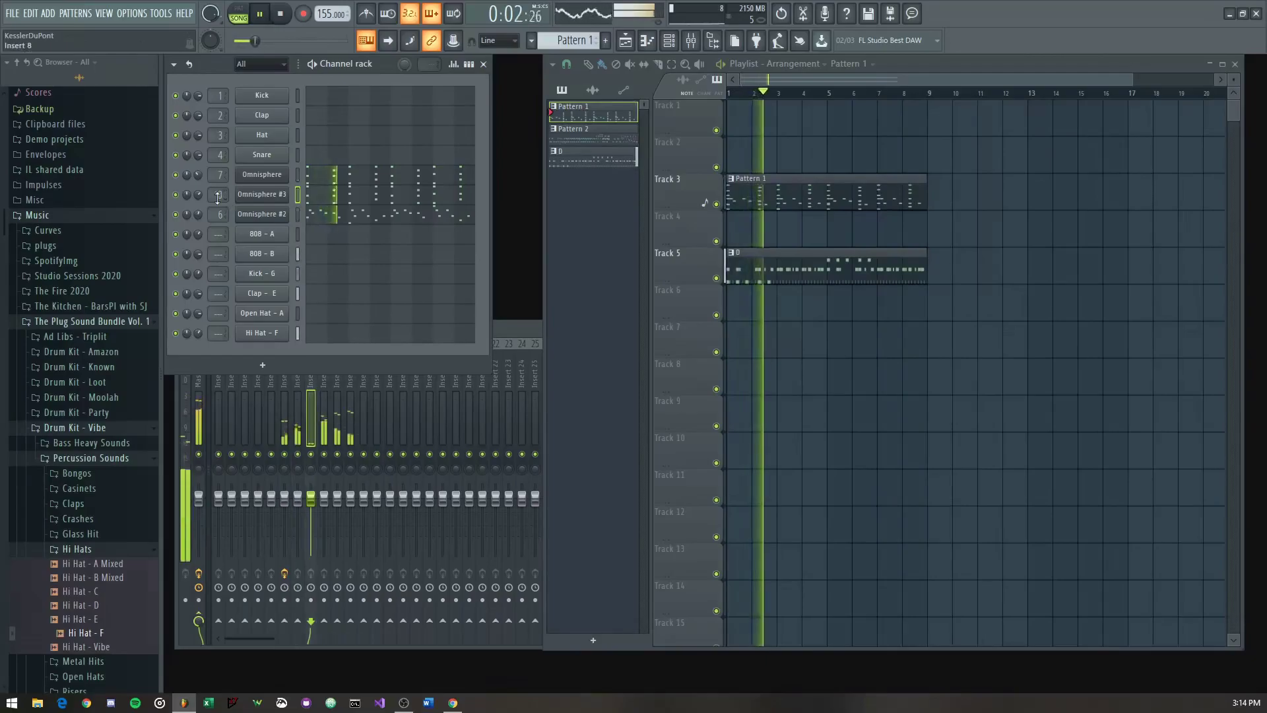
Step: Add Fruity parametric EQ 2 to Insert 8 and turn band 1 into a Steep 8 high-pass filter cutting the sub frequencies
{"action": "left_click", "coordinate": [302, 399]}
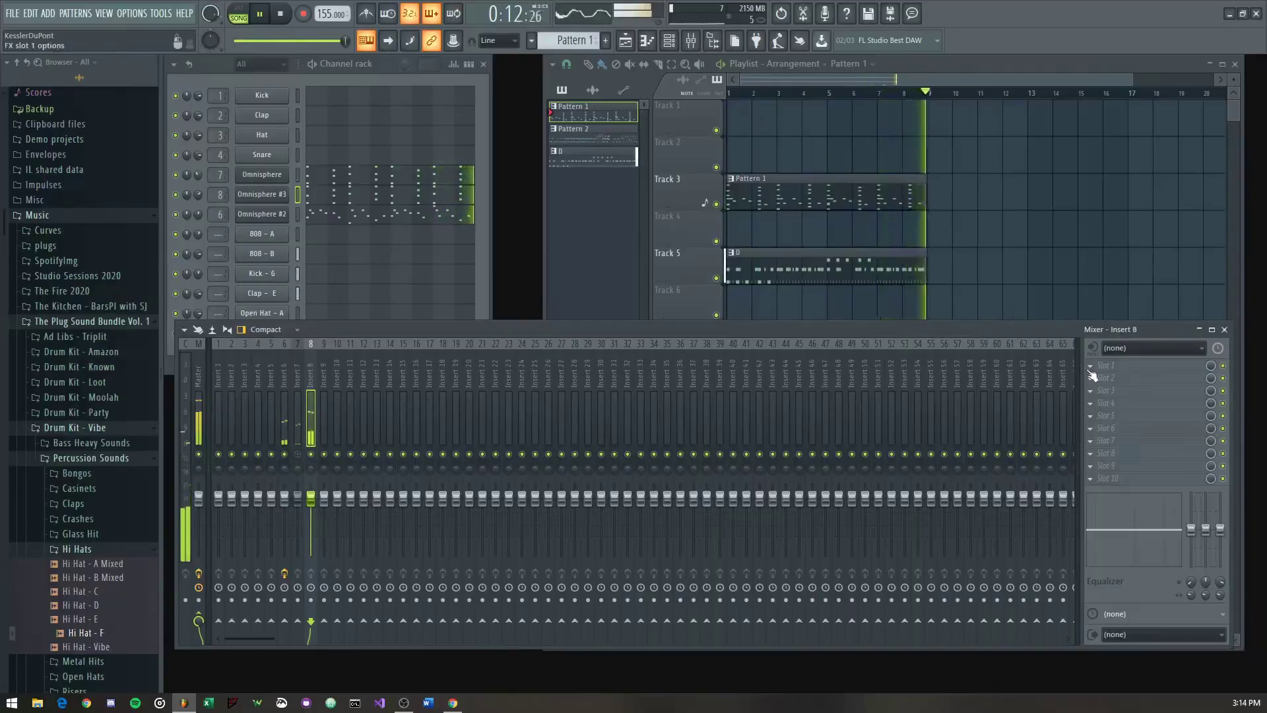
{"action": "key", "text": "alt+p"}
{"action": "left_click", "coordinate": [799, 255]}
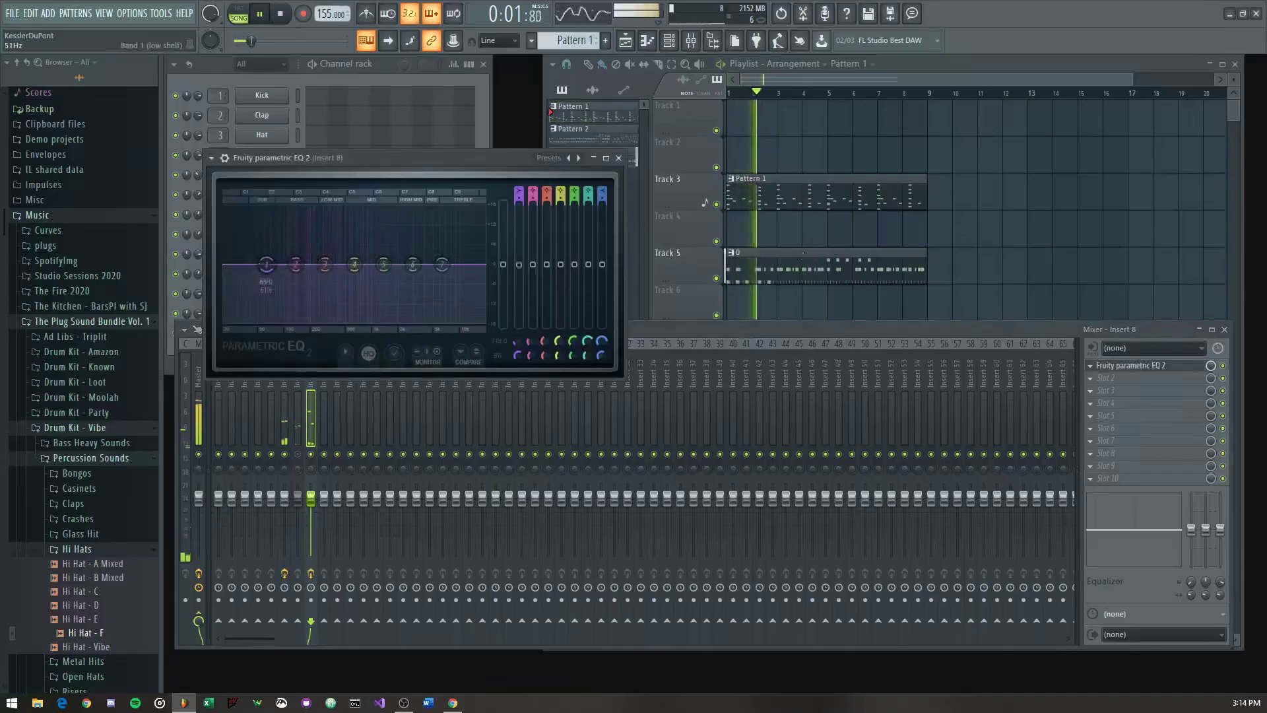
{"action": "left_click_drag", "start_coordinate": [270, 316], "coordinate": [269, 308]}
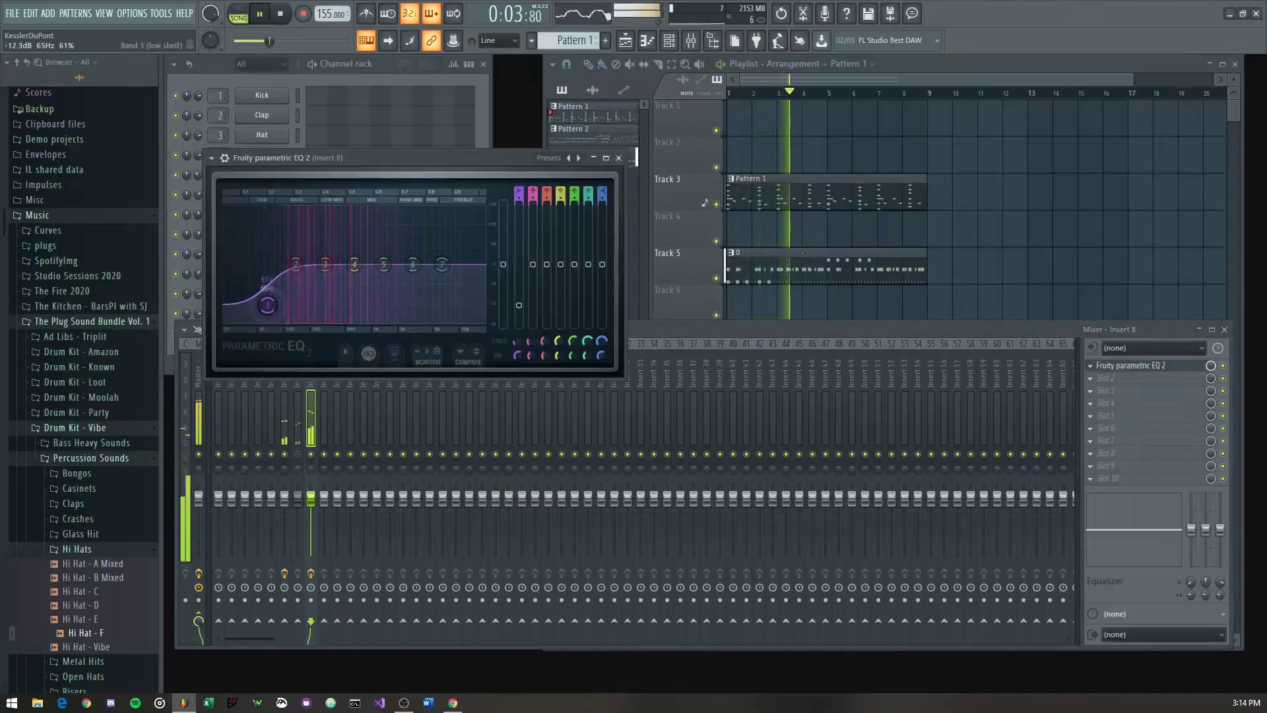
{"action": "right_click", "coordinate": [267, 321]}
{"action": "mouse_move", "coordinate": [301, 366]}
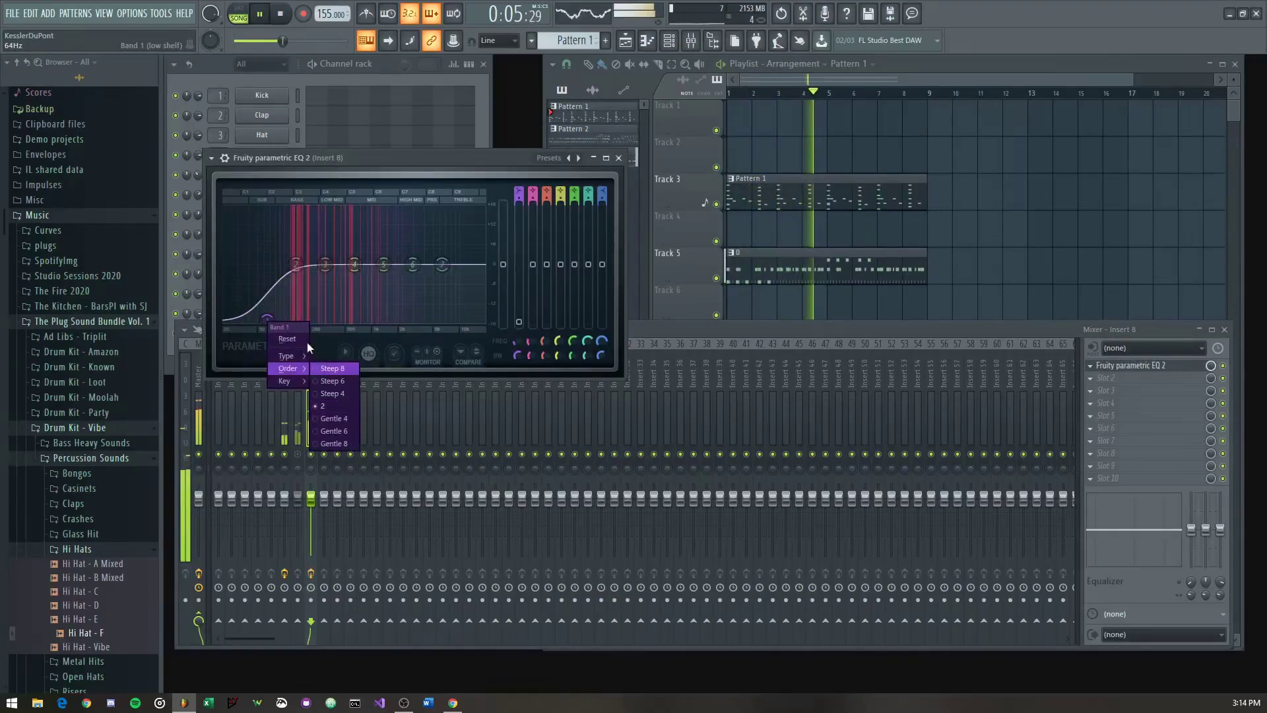
{"action": "left_click", "coordinate": [347, 369]}
{"action": "right_click", "coordinate": [267, 321]}
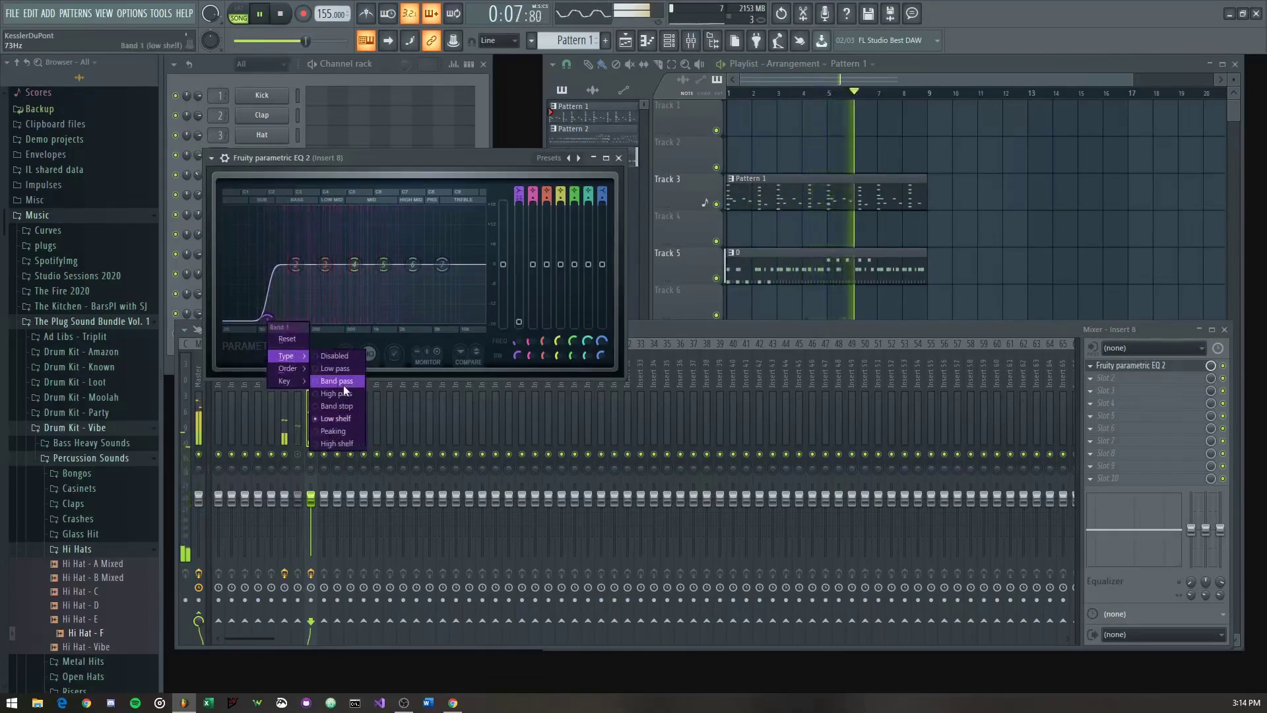
{"action": "left_click", "coordinate": [348, 388]}
{"action": "left_click_drag", "start_coordinate": [268, 316], "coordinate": [273, 264]}
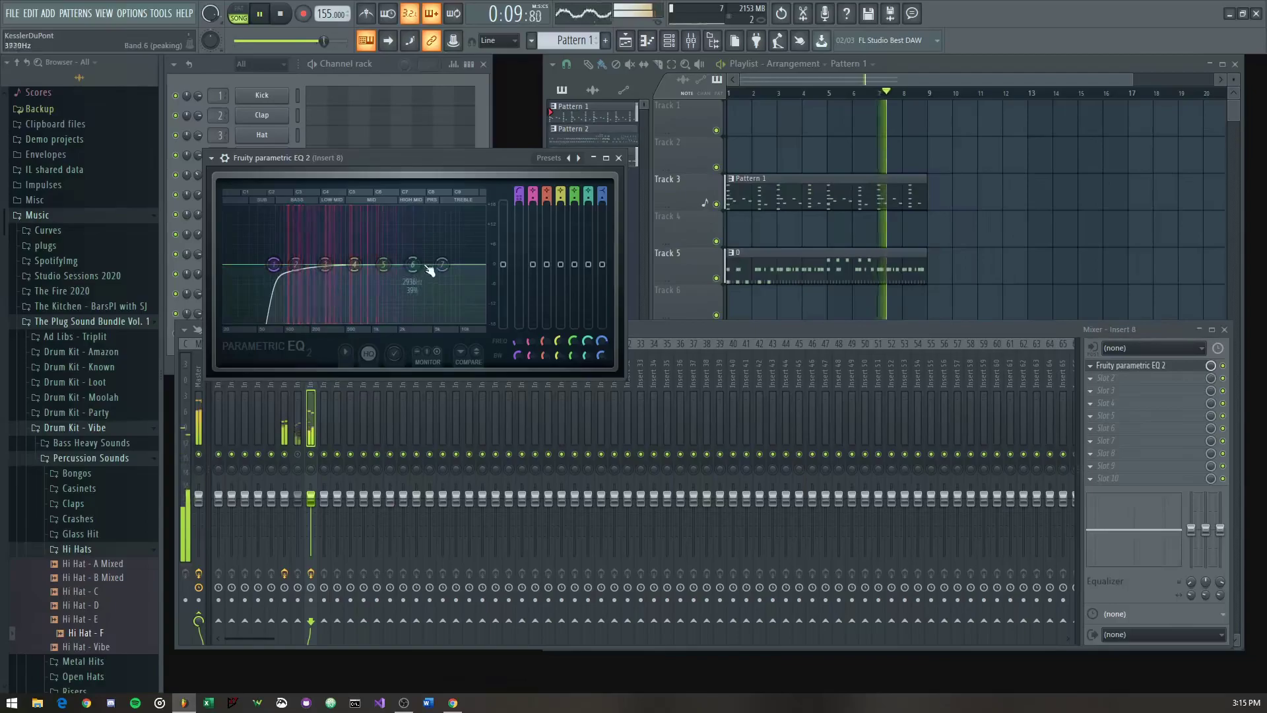
Step: Cut band 3 by about 8.3 dB near 546 Hz in Insert 8's EQ and adjust the Omnisphere #3 channel's volume
{"action": "left_click_drag", "start_coordinate": [347, 291], "coordinate": [351, 304]}
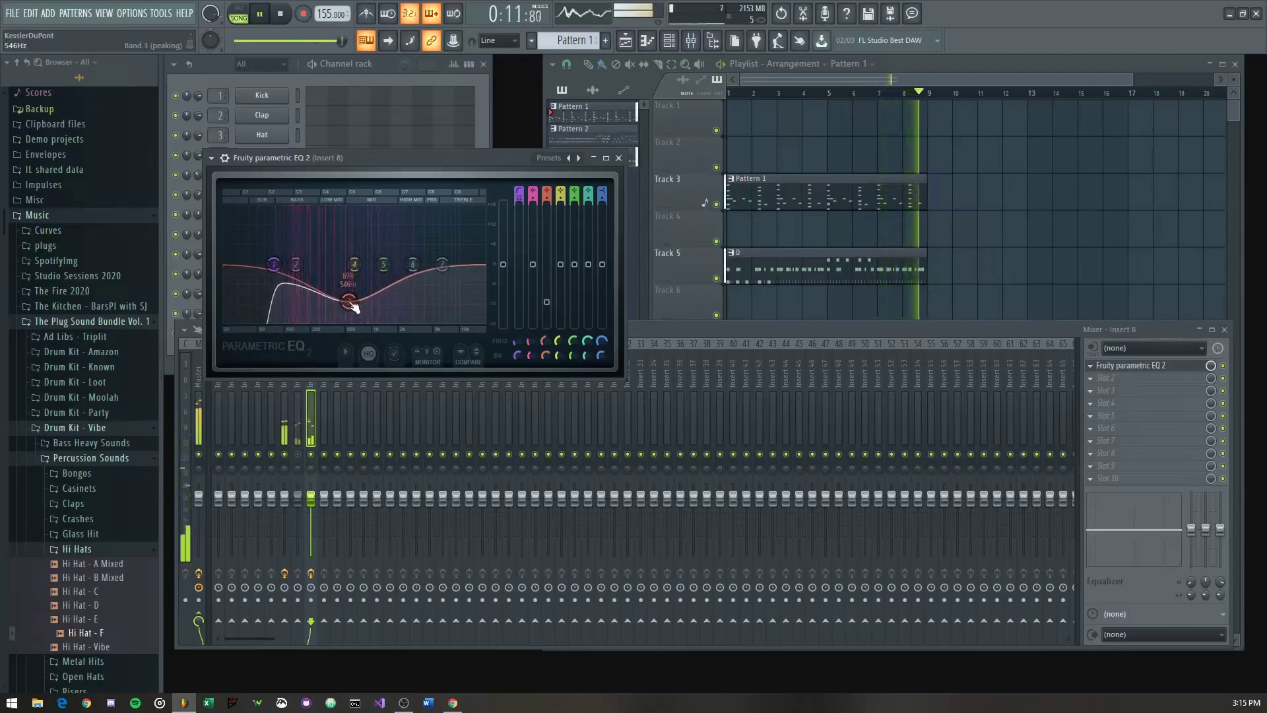
{"action": "scroll", "coordinate": [355, 306], "scroll_direction": "up", "scroll_amount": 2}
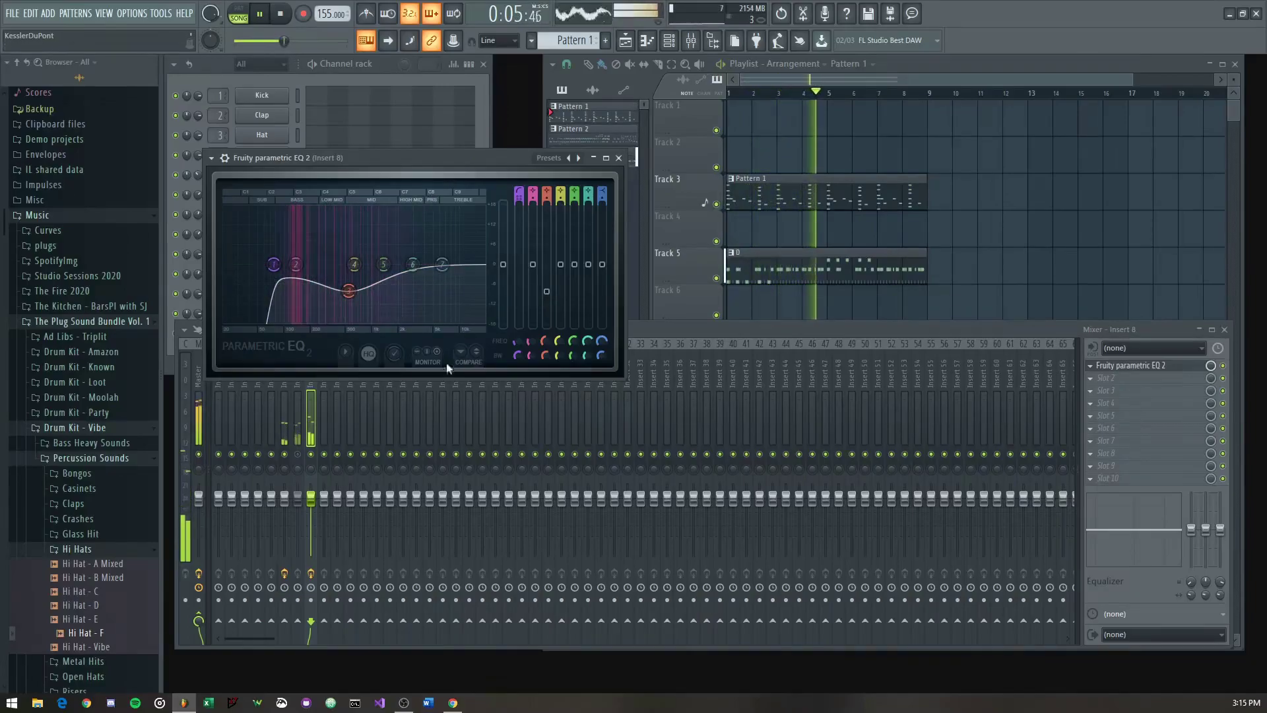
{"action": "left_click", "coordinate": [619, 158]}
{"action": "right_click", "coordinate": [197, 194]}
{"action": "left_click", "coordinate": [228, 203]}
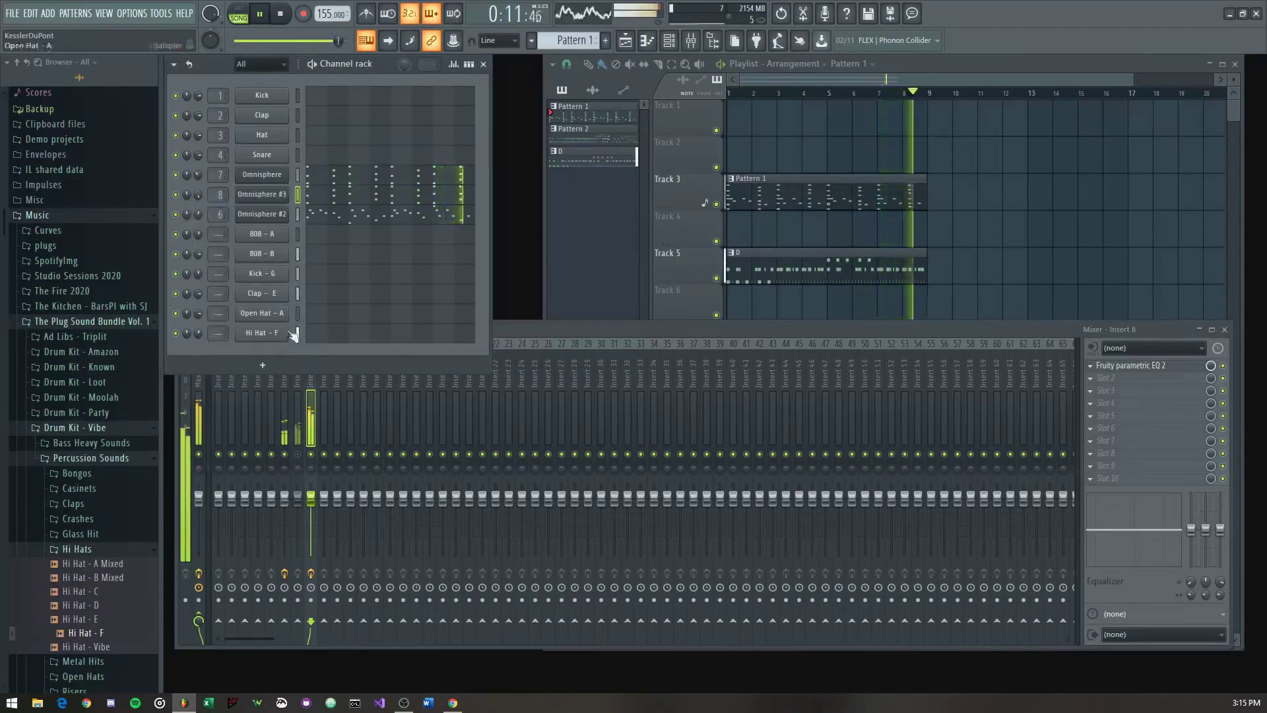
Step: Lower band 2 in Insert 8's EQ by about 2 dB near 127 Hz
{"action": "left_click", "coordinate": [283, 429]}
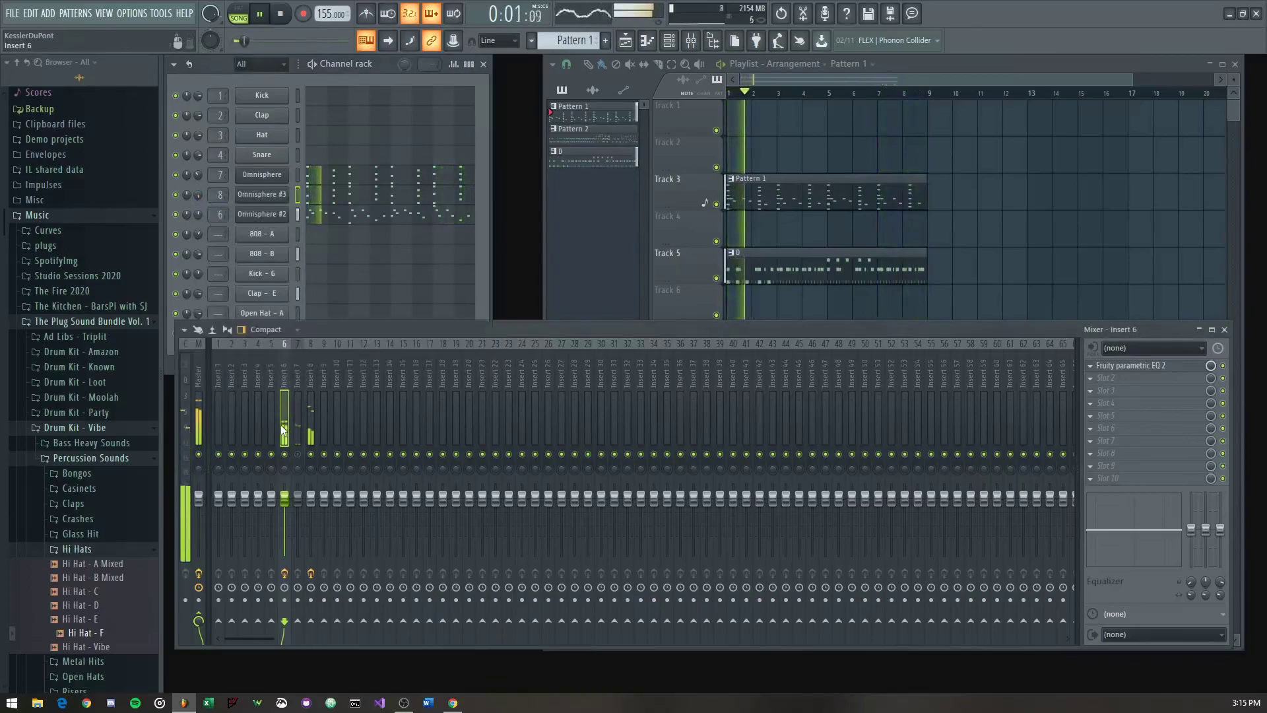
{"action": "left_click", "coordinate": [1130, 365]}
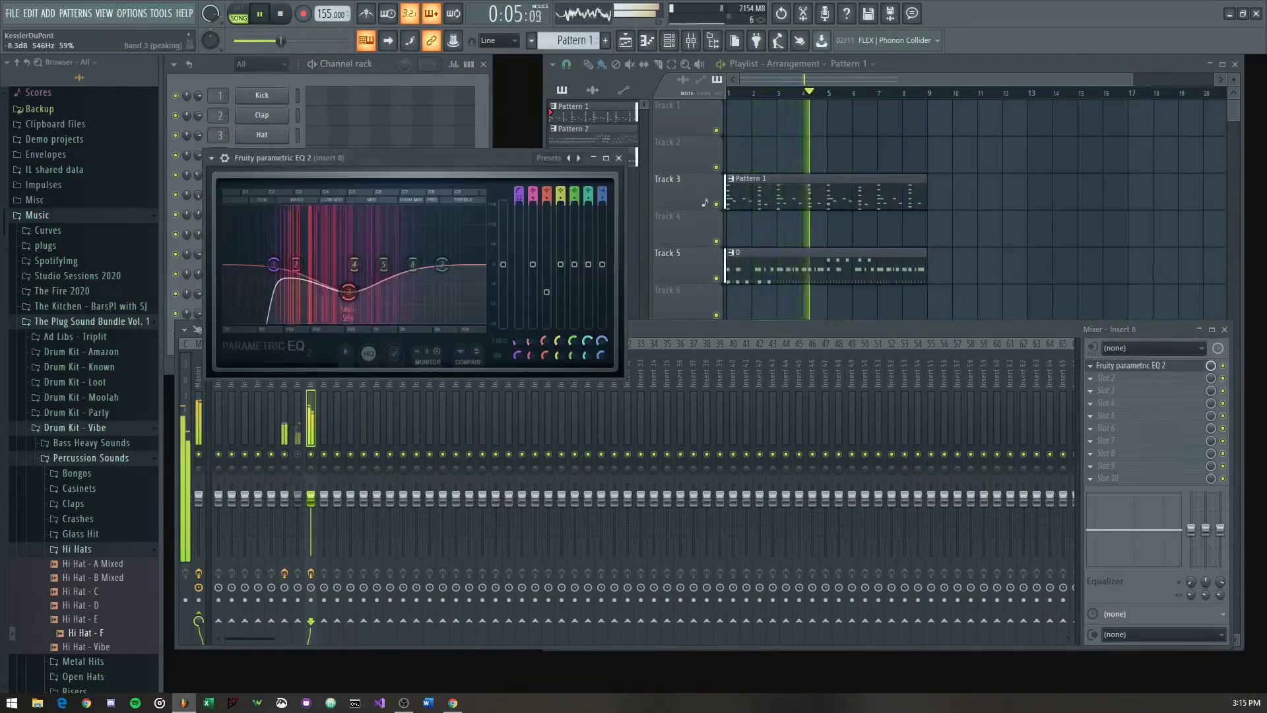
{"action": "left_click_drag", "start_coordinate": [295, 265], "coordinate": [294, 271]}
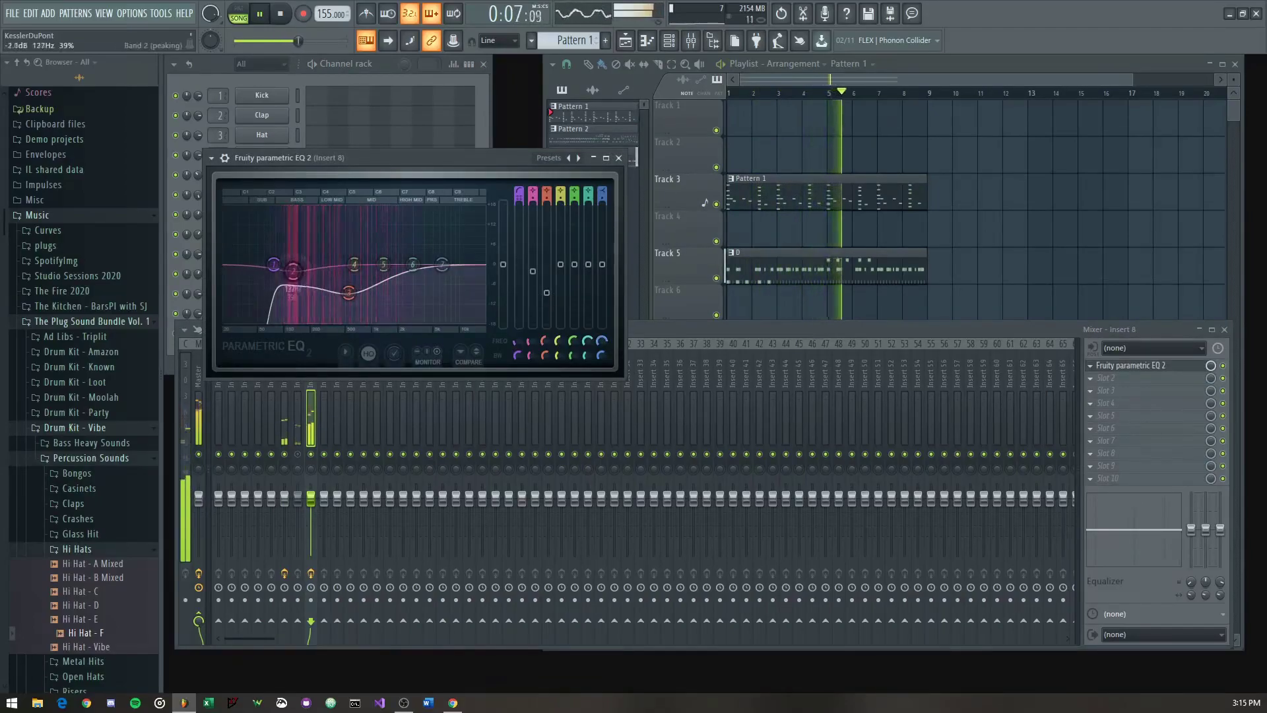
{"action": "left_click", "coordinate": [619, 158]}
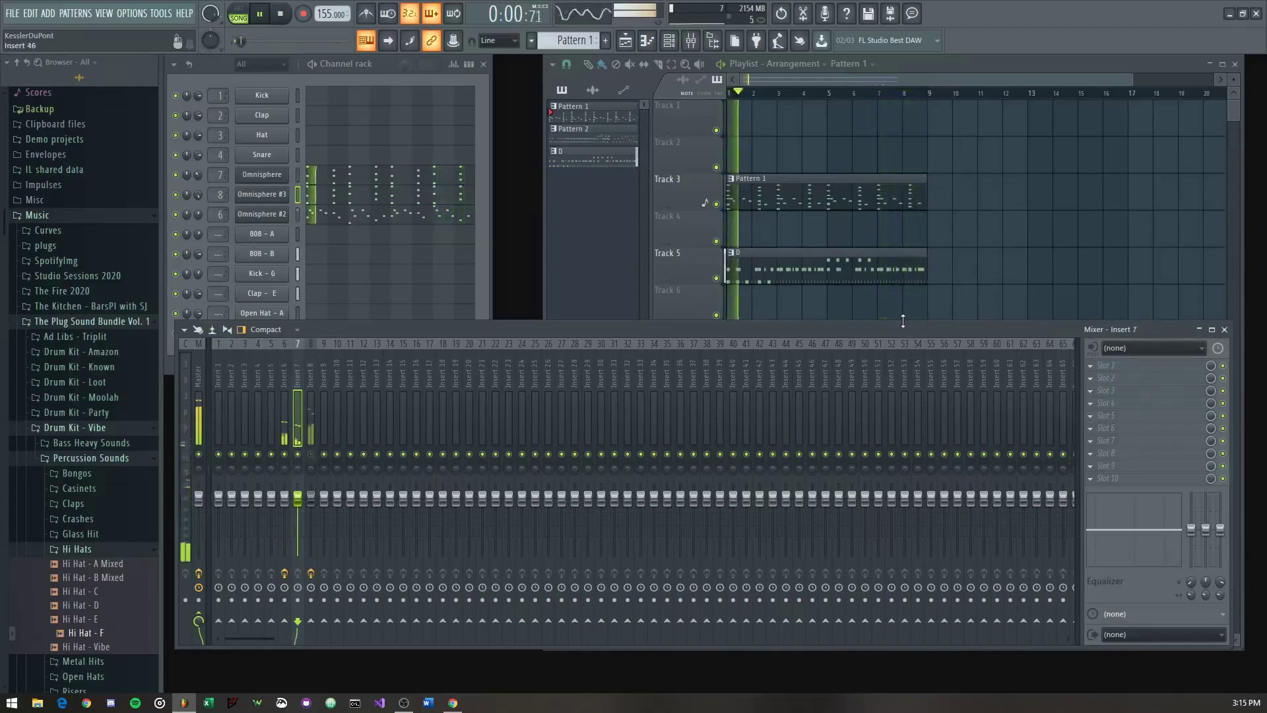
Step: Add Fruity parametric EQ 2 to Insert 7 and set band 1 to a high pass at about 308 Hz
{"action": "middle_click", "coordinate": [1092, 370]}
{"action": "left_click", "coordinate": [746, 251]}
{"action": "right_click", "coordinate": [233, 230]}
{"action": "mouse_move", "coordinate": [270, 277]}
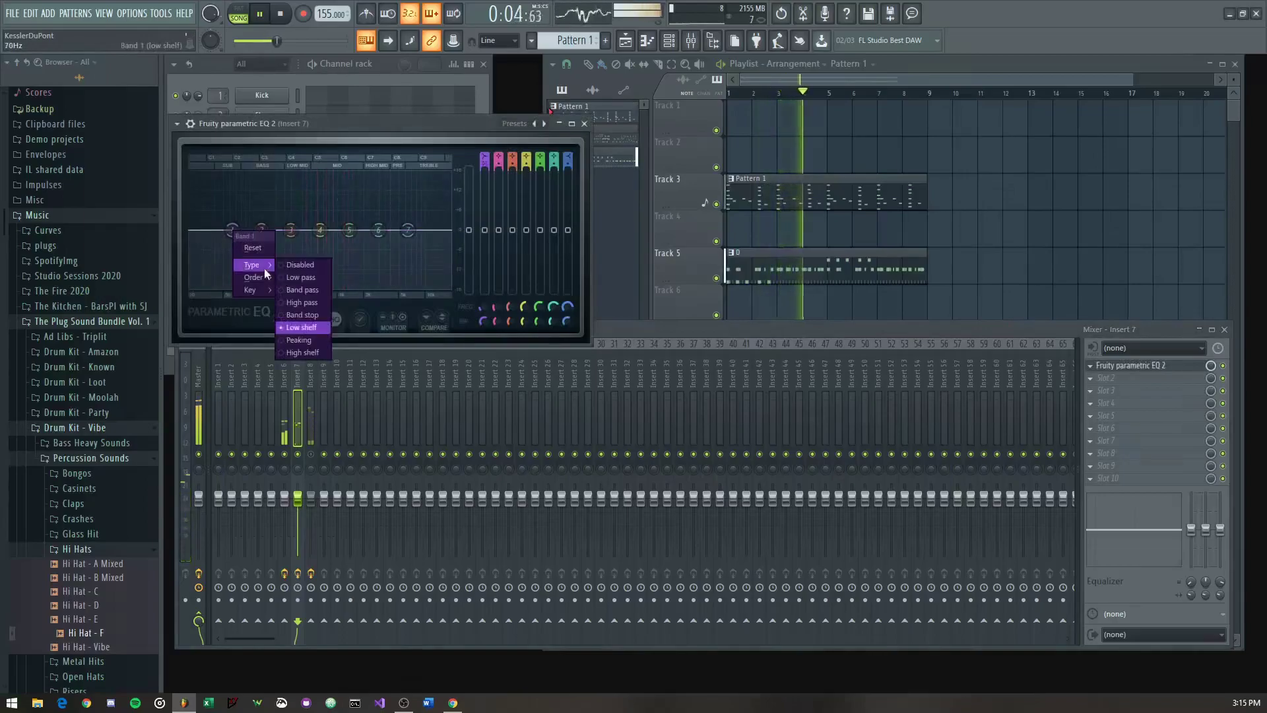
{"action": "left_click", "coordinate": [318, 302]}
{"action": "left_click_drag", "start_coordinate": [231, 230], "coordinate": [305, 230]}
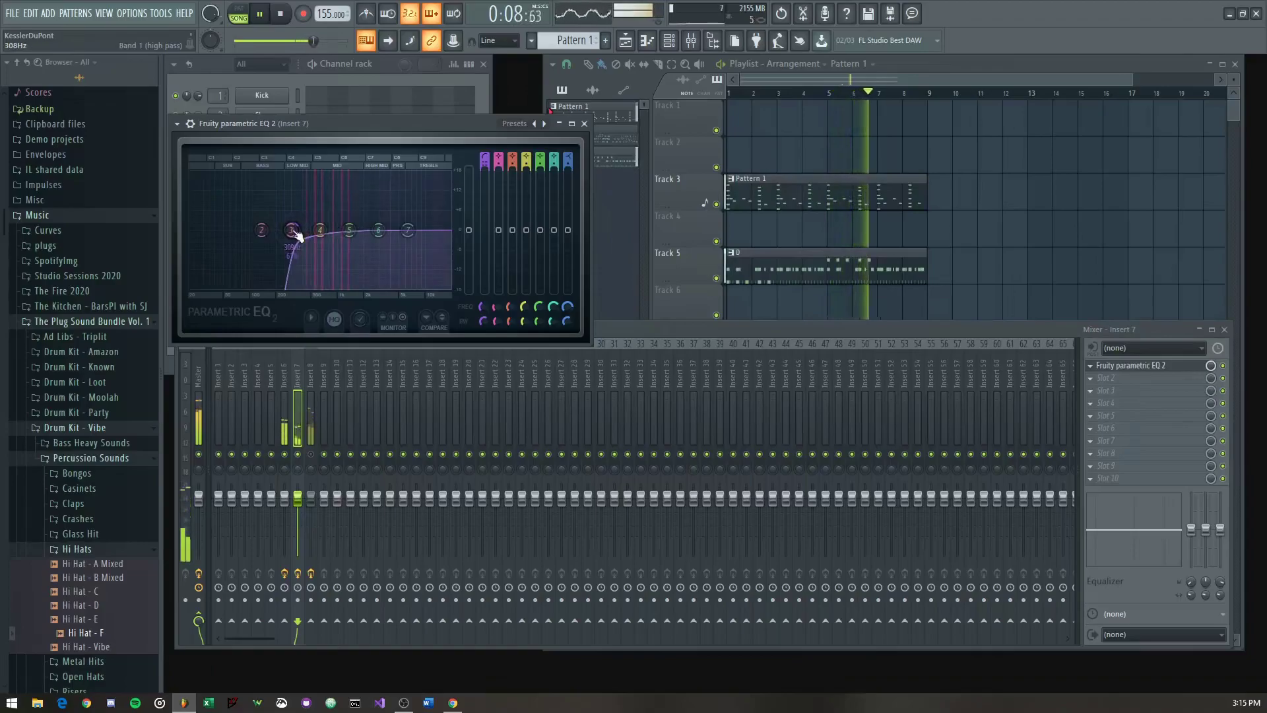
{"action": "key", "text": "Escape"}
Step: Boost the band 7 high shelf in Insert 7's EQ and make band 6 a Steep 8 low pass near 7152 Hz
{"action": "left_click", "coordinate": [1130, 365]}
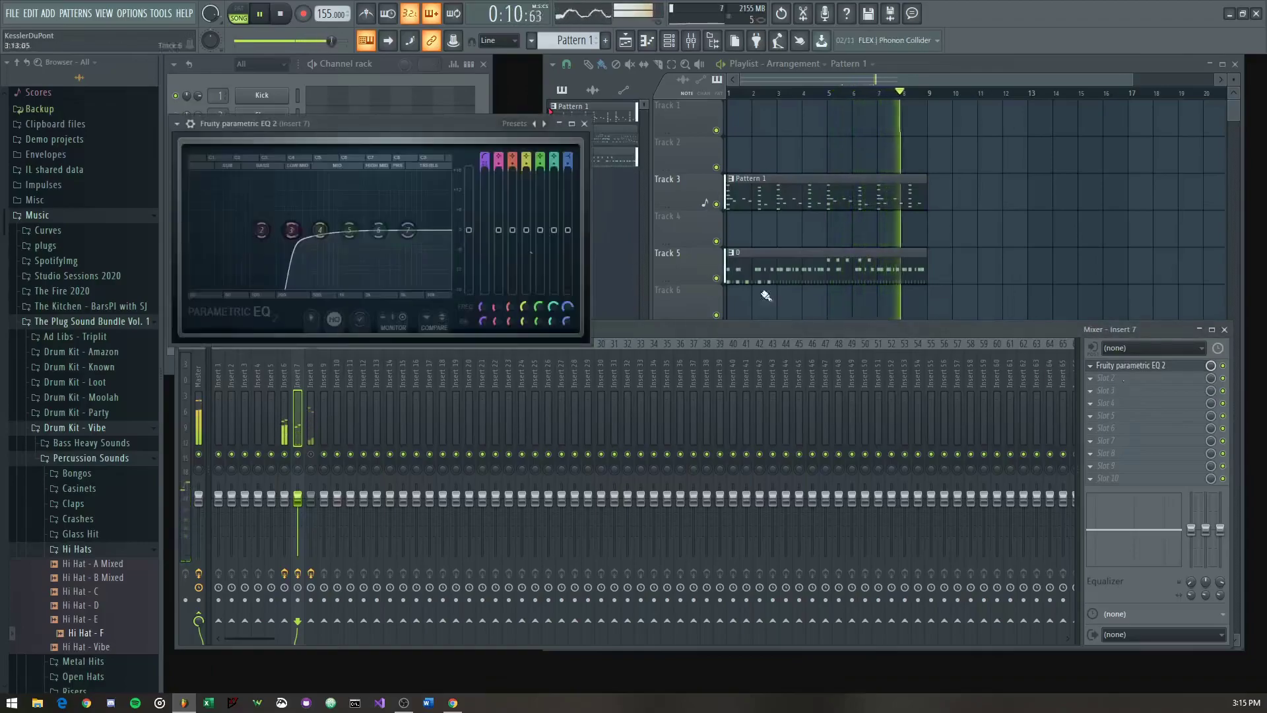
{"action": "left_click_drag", "start_coordinate": [413, 243], "coordinate": [390, 216]}
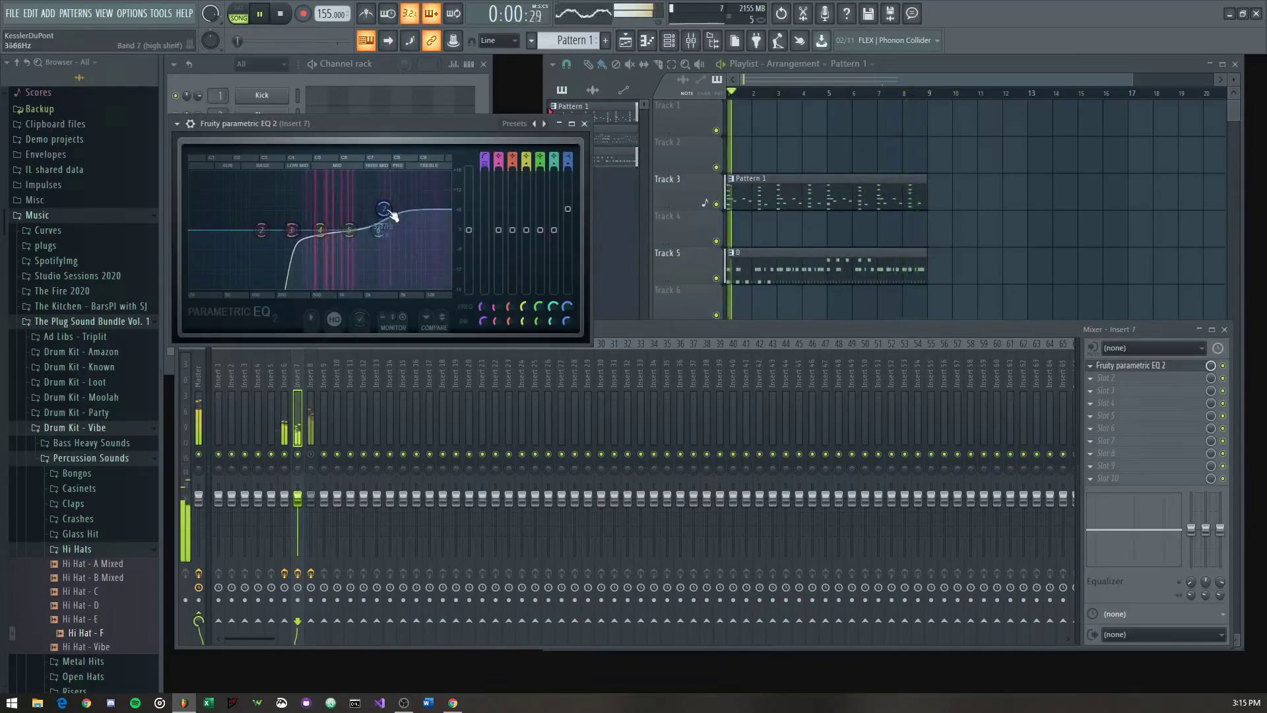
{"action": "left_click", "coordinate": [381, 240]}
{"action": "right_click", "coordinate": [382, 233]}
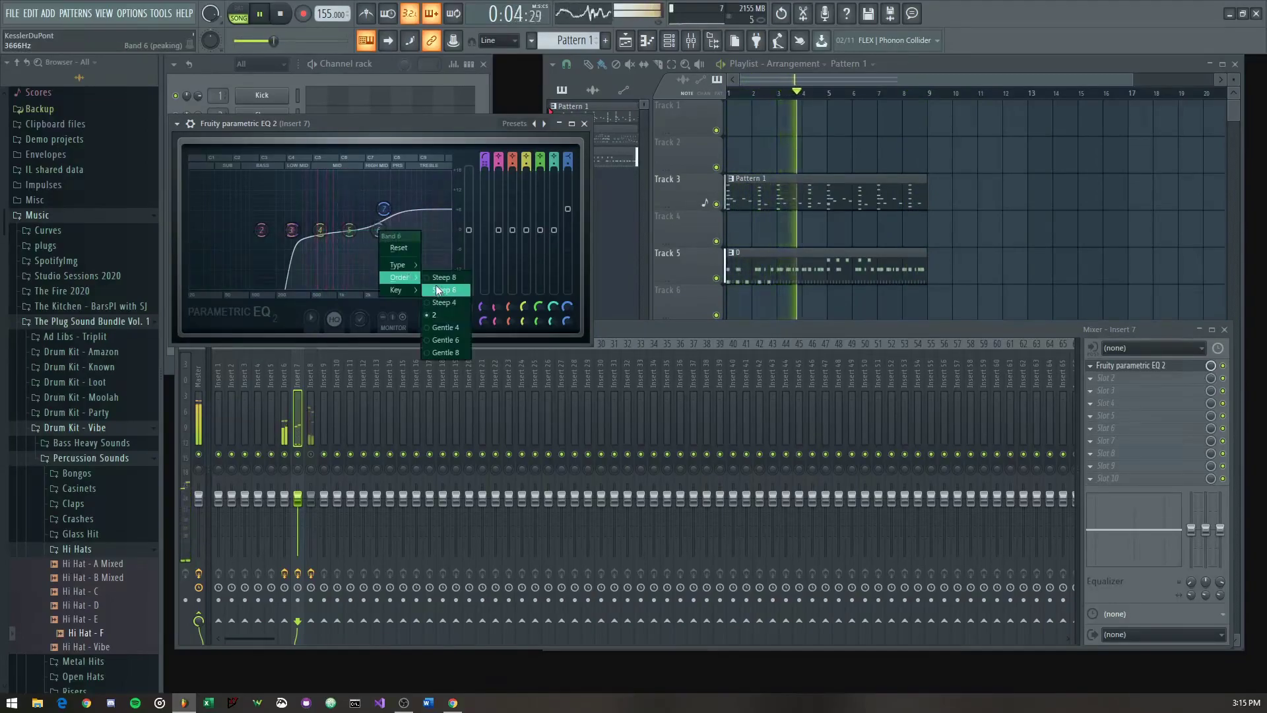
{"action": "left_click", "coordinate": [441, 281]}
{"action": "right_click", "coordinate": [381, 232]}
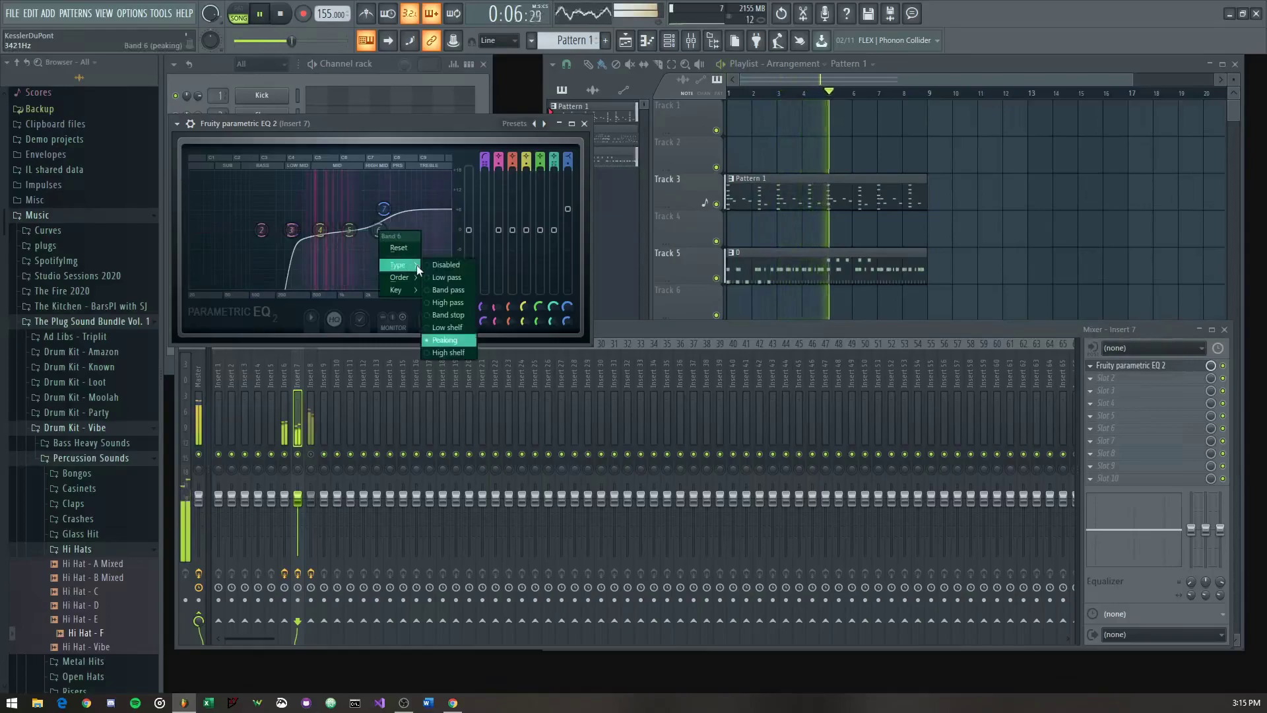
{"action": "left_click", "coordinate": [435, 281]}
{"action": "left_click_drag", "start_coordinate": [380, 231], "coordinate": [417, 235]}
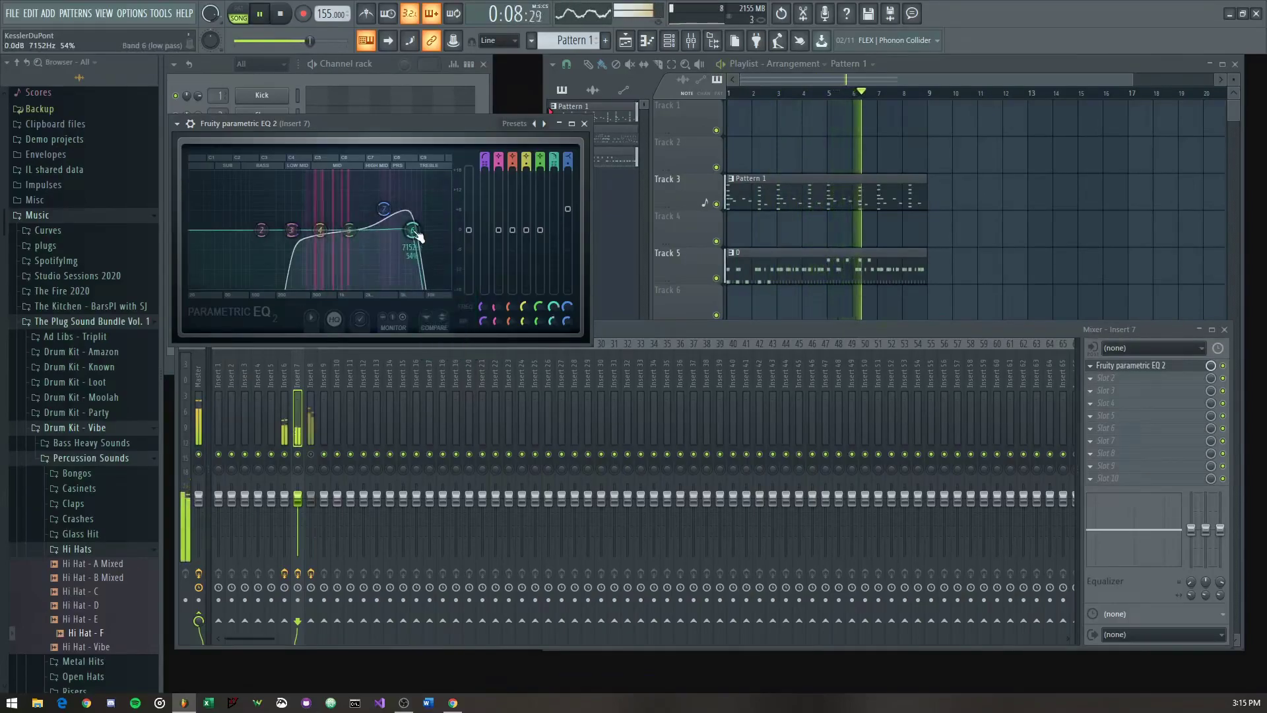
{"action": "key", "text": "Escape"}
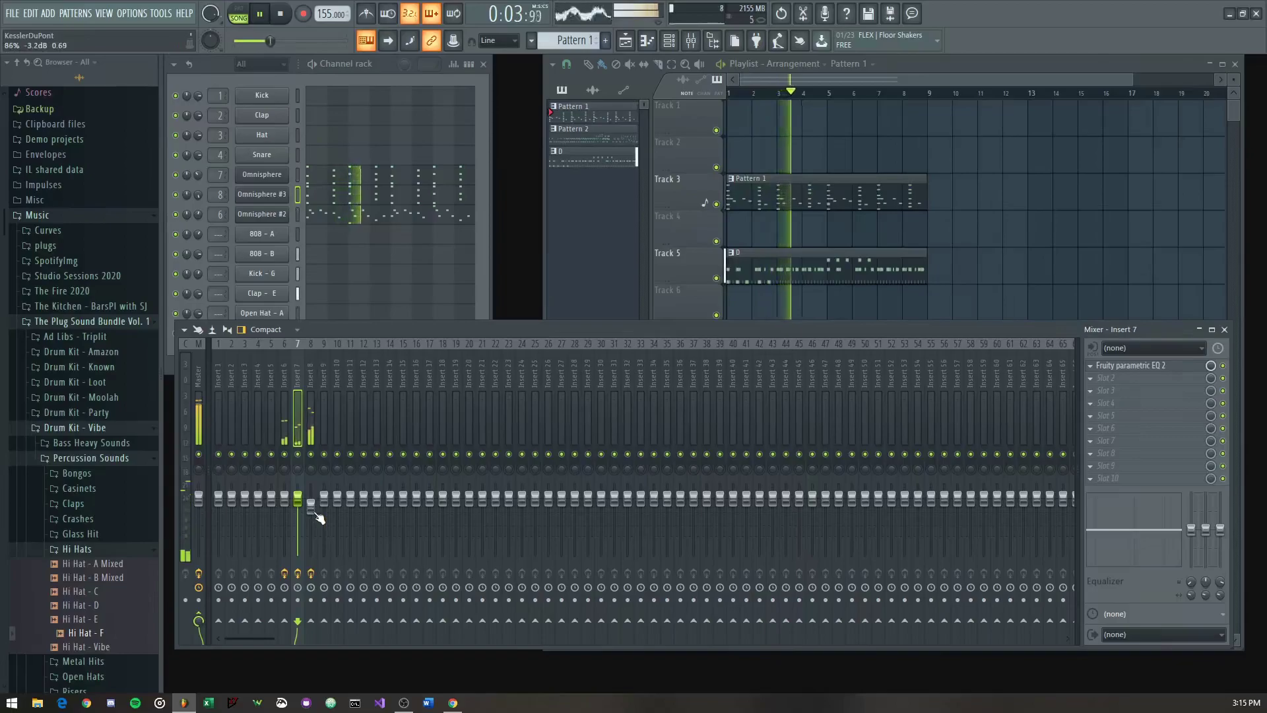
Step: Check Insert 6's Fruity parametric EQ 2 and lower that insert's fader to about -2.0 dB
{"action": "left_click", "coordinate": [283, 435]}
{"action": "left_click", "coordinate": [1144, 368]}
{"action": "left_click_drag", "start_coordinate": [365, 333], "coordinate": [456, 335]}
{"action": "key", "text": "Escape"}
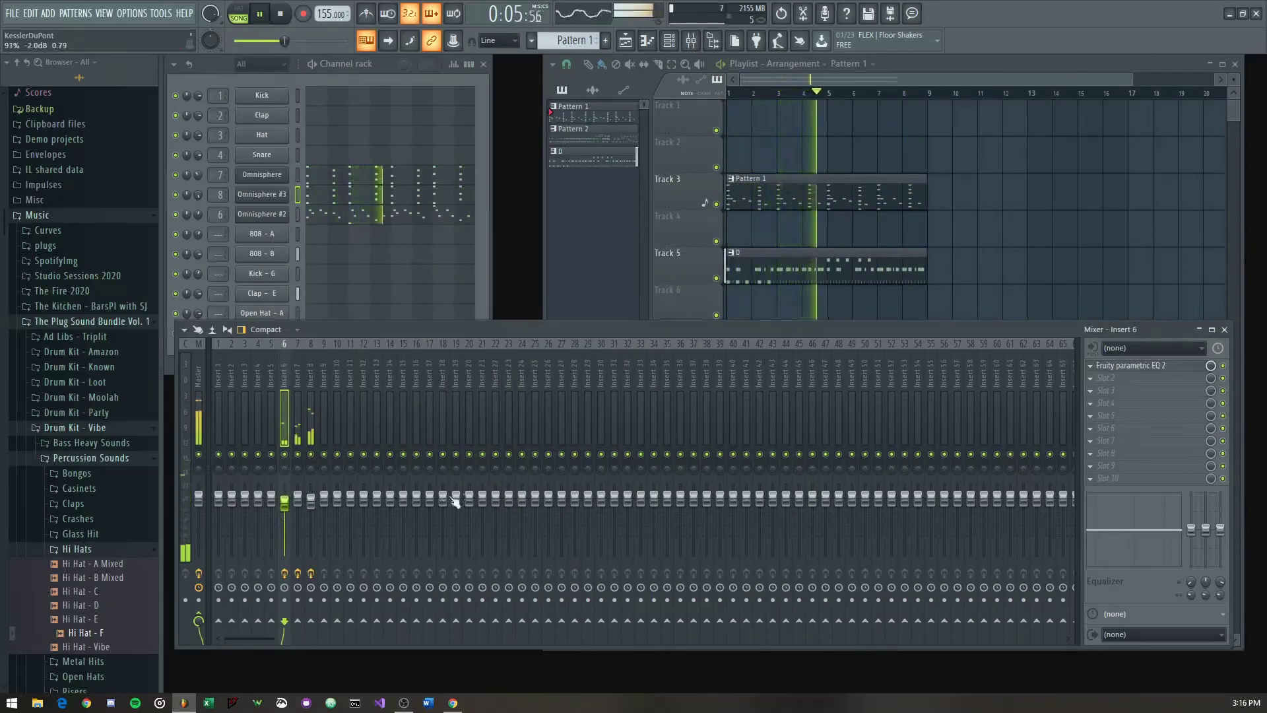
Step: Set the Hi Hat - F channel's volume to about 66% and close its sampler settings
{"action": "left_click", "coordinate": [272, 77]}
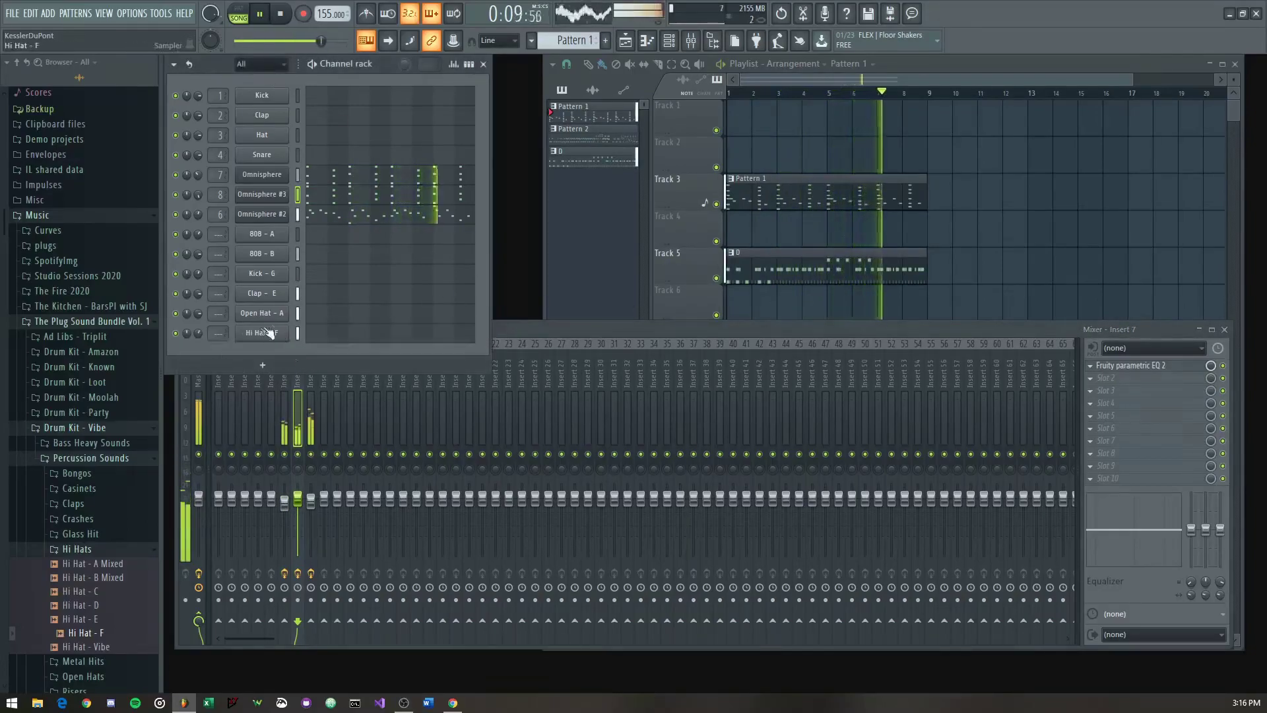
{"action": "left_click", "coordinate": [257, 333]}
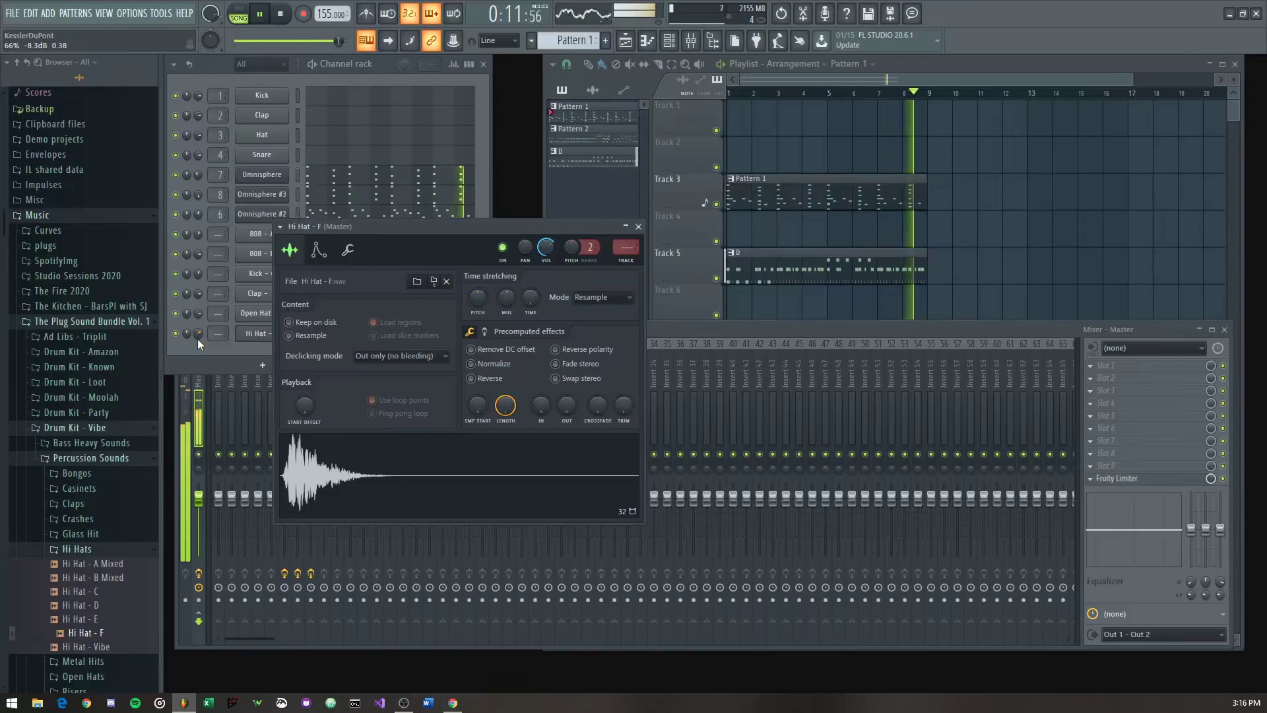
{"action": "key", "text": "Escape"}
{"action": "left_click", "coordinate": [252, 334]}
{"action": "left_click", "coordinate": [251, 335]}
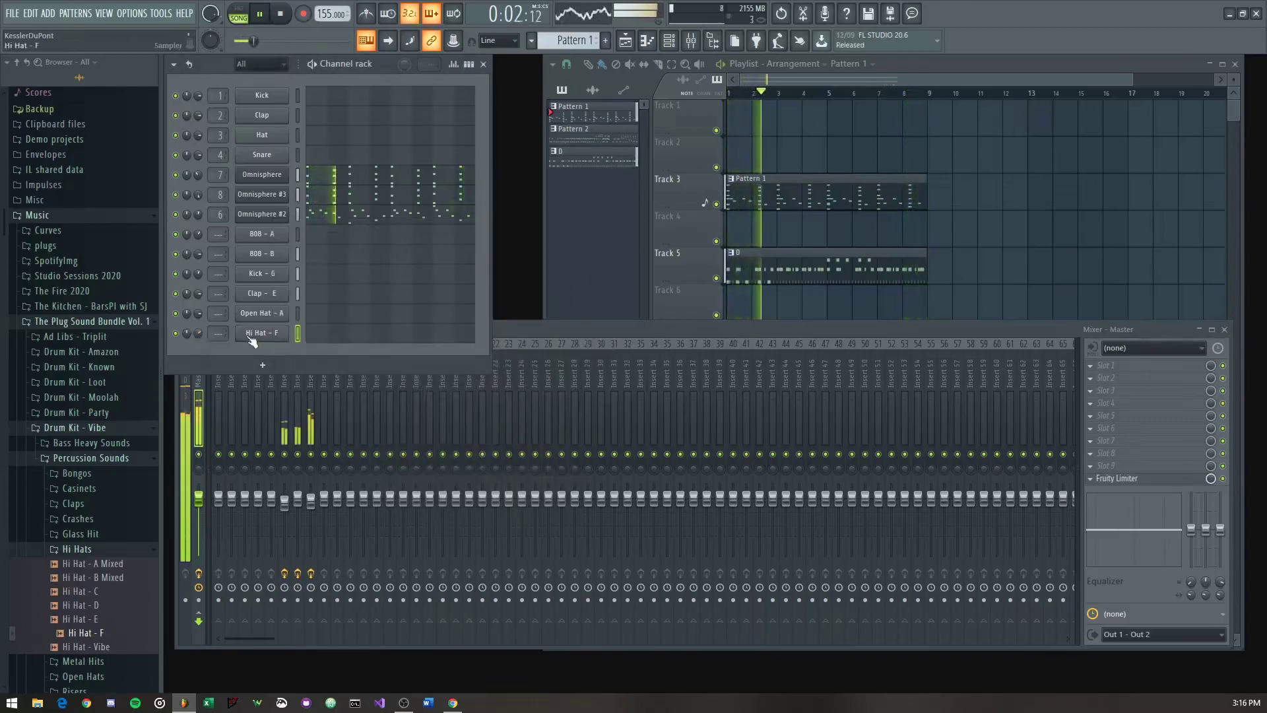
Step: Audition samples from the Metal Hits, Glass Hit and Sticks folders of Drum Kit - Vibe, including Stick - Vibe
{"action": "left_click", "coordinate": [97, 550]}
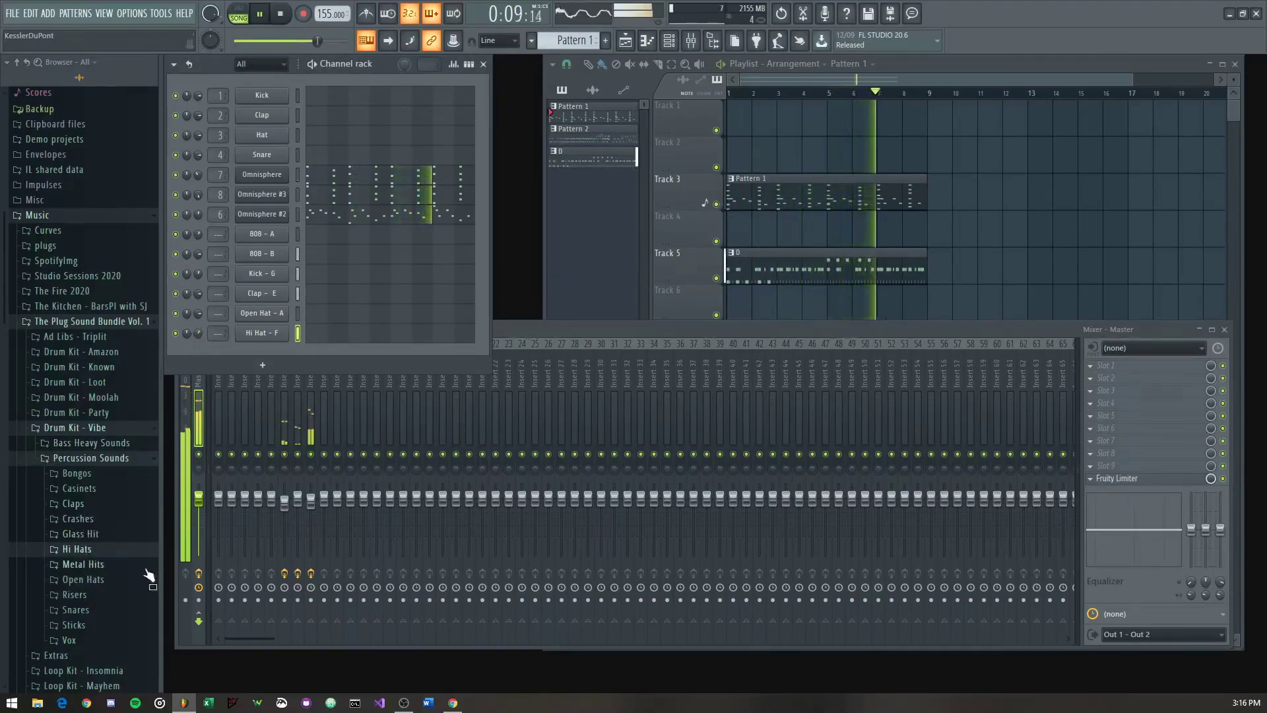
{"action": "left_click", "coordinate": [86, 564]}
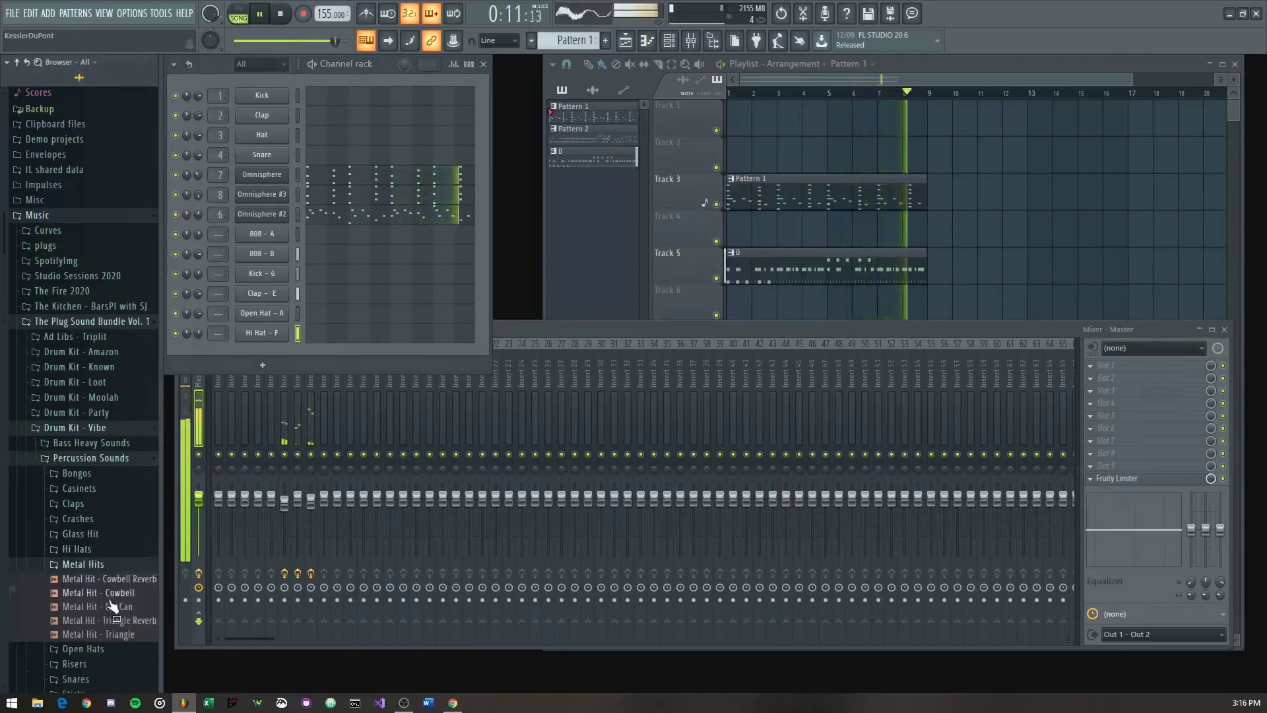
{"action": "left_click", "coordinate": [108, 606]}
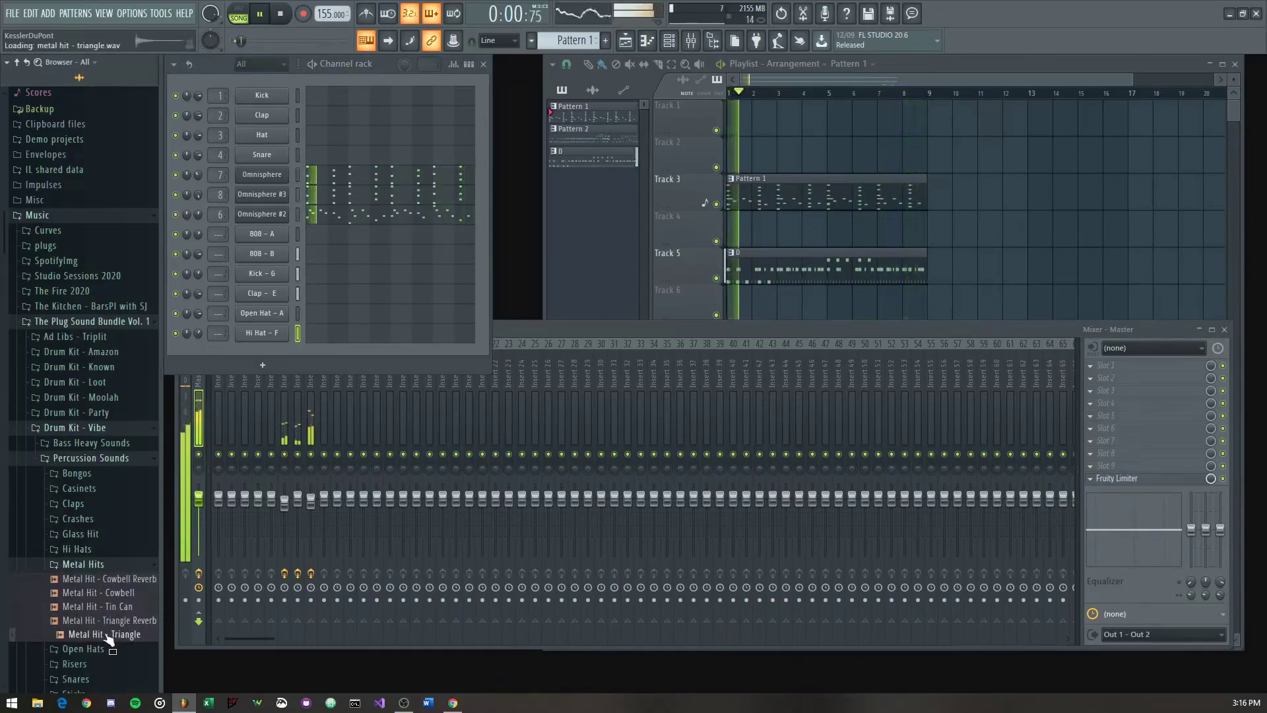
{"action": "left_click", "coordinate": [82, 548]}
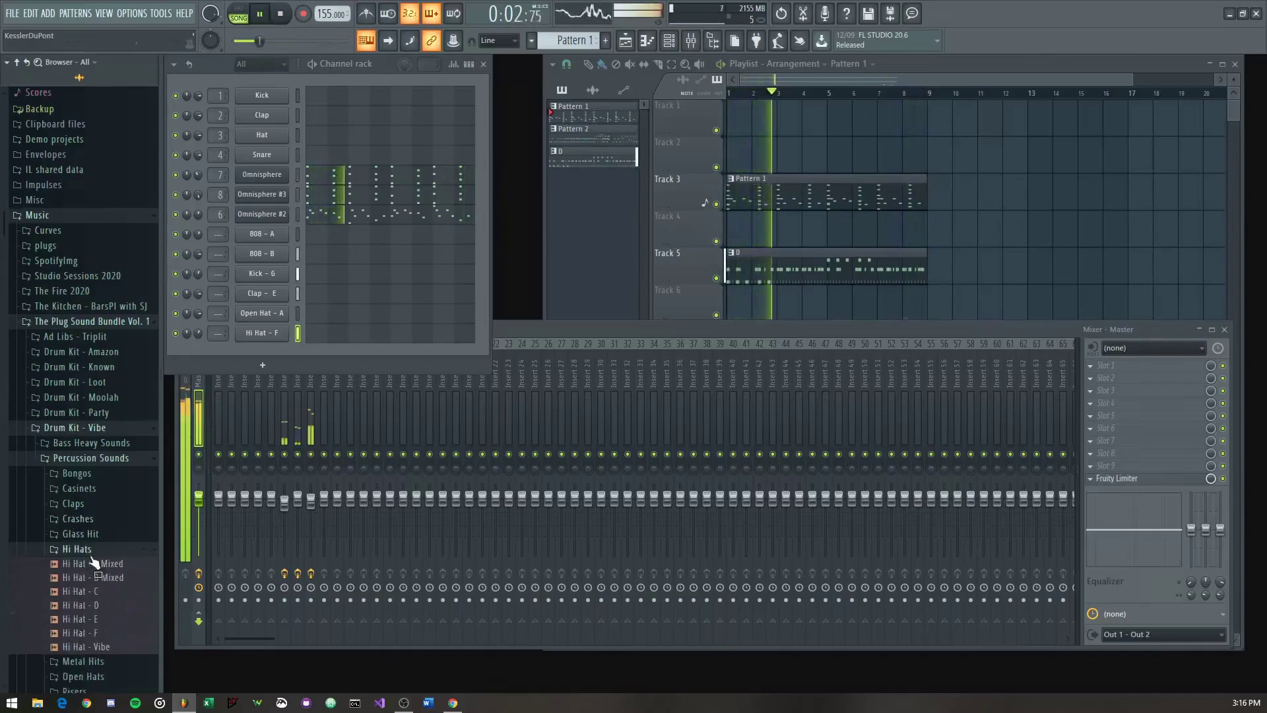
{"action": "left_click", "coordinate": [99, 534]}
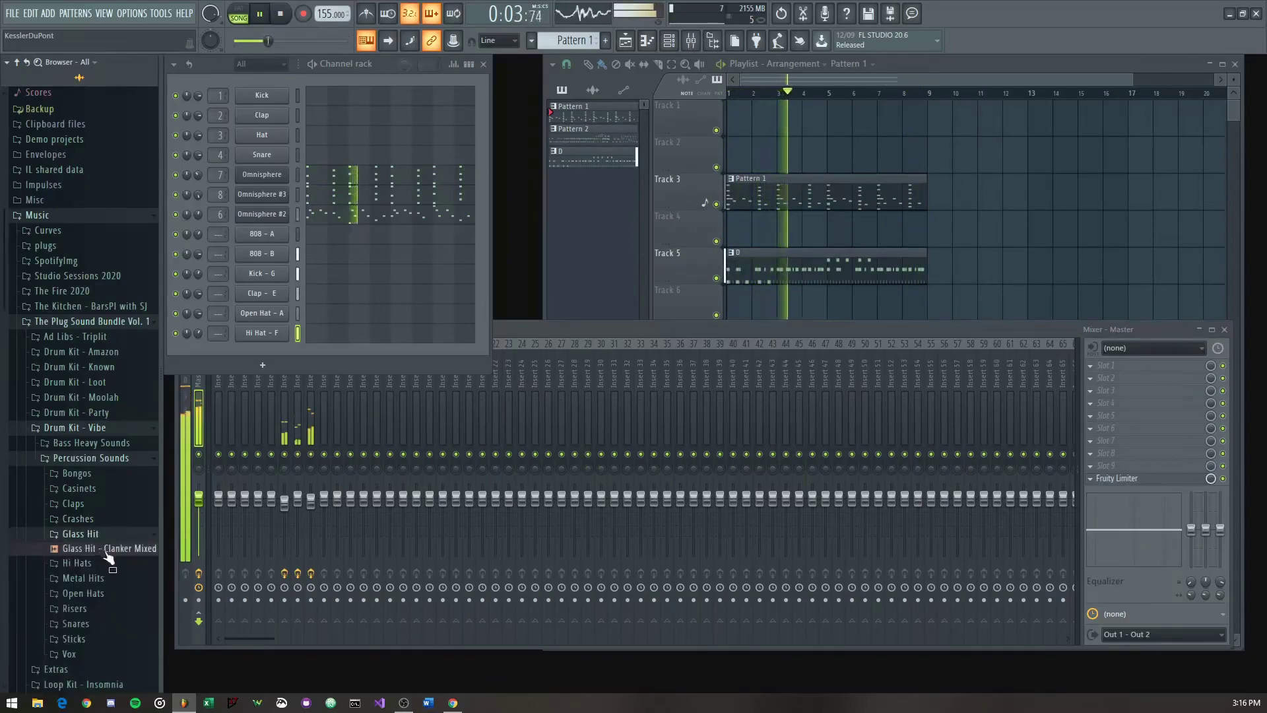
{"action": "left_click", "coordinate": [97, 638]}
{"action": "left_click", "coordinate": [99, 687]}
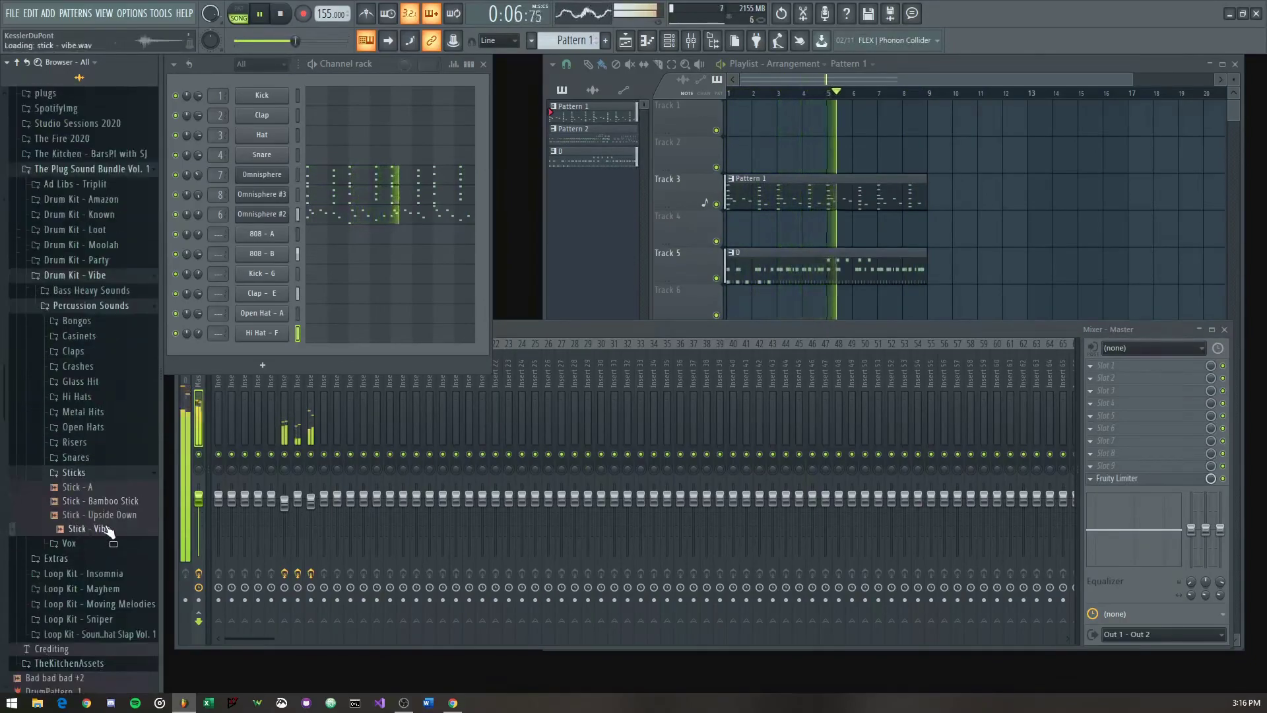
{"action": "left_click", "coordinate": [98, 516]}
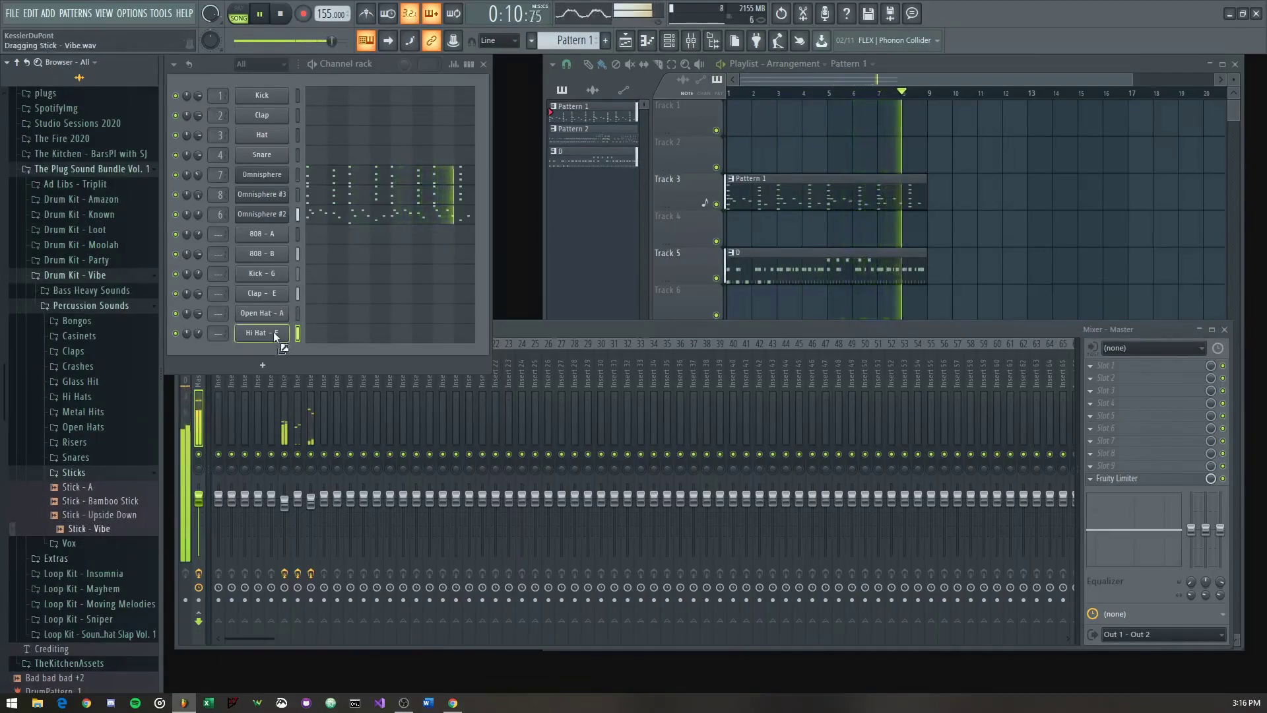
Step: Add the Stick - Vibe sample as a new channel below Hi Hat - F and open its piano roll in pattern D
{"action": "left_click_drag", "start_coordinate": [274, 333], "coordinate": [271, 350]}
{"action": "left_click", "coordinate": [436, 356]}
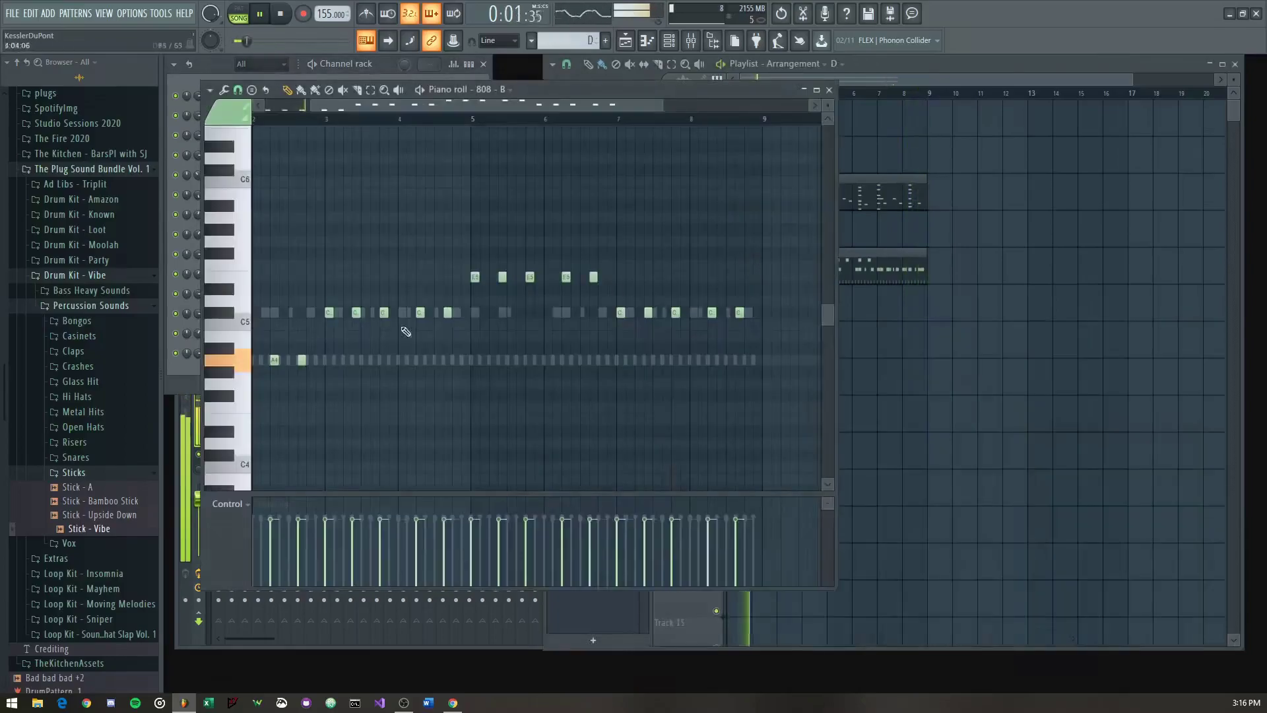
{"action": "left_click_drag", "start_coordinate": [405, 331], "coordinate": [430, 340]}
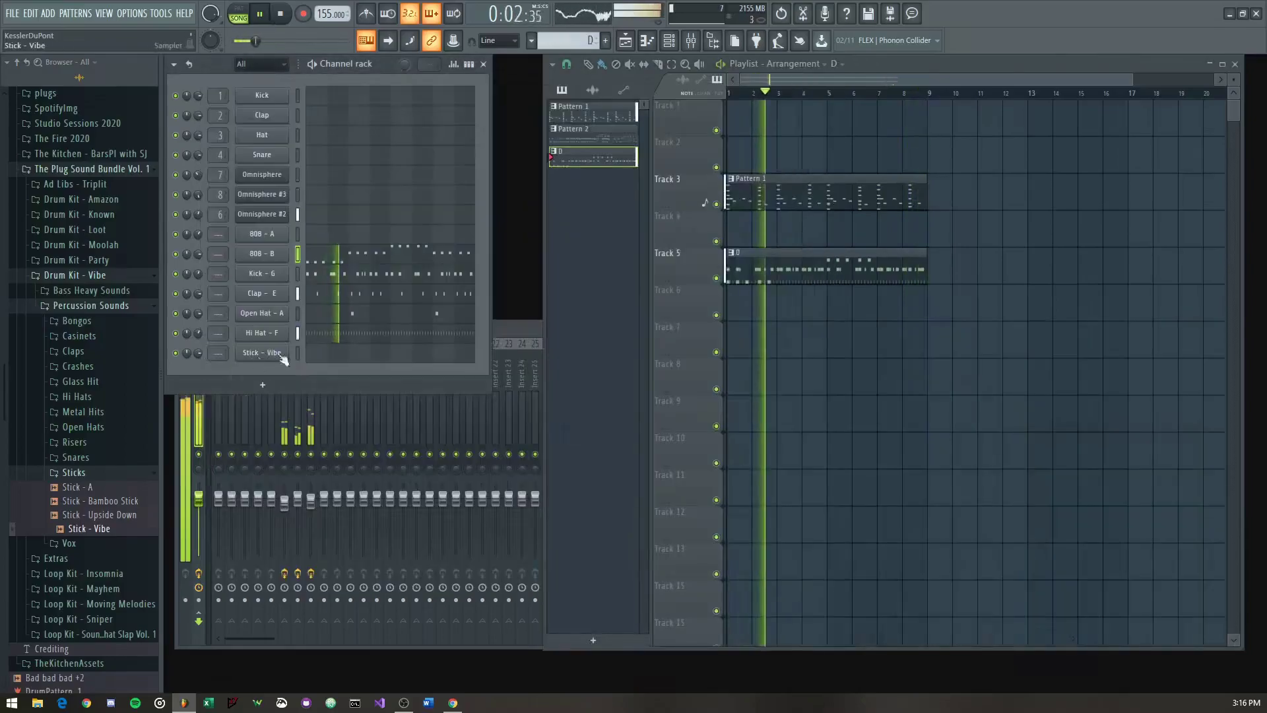
{"action": "left_click", "coordinate": [330, 354]}
Step: Draw four A4 notes for Stick - Vibe, two early in bar 3 and two around the start of bar 4
{"action": "scroll", "coordinate": [467, 342], "scroll_direction": "up", "scroll_amount": 3}
{"action": "left_click", "coordinate": [500, 339]}
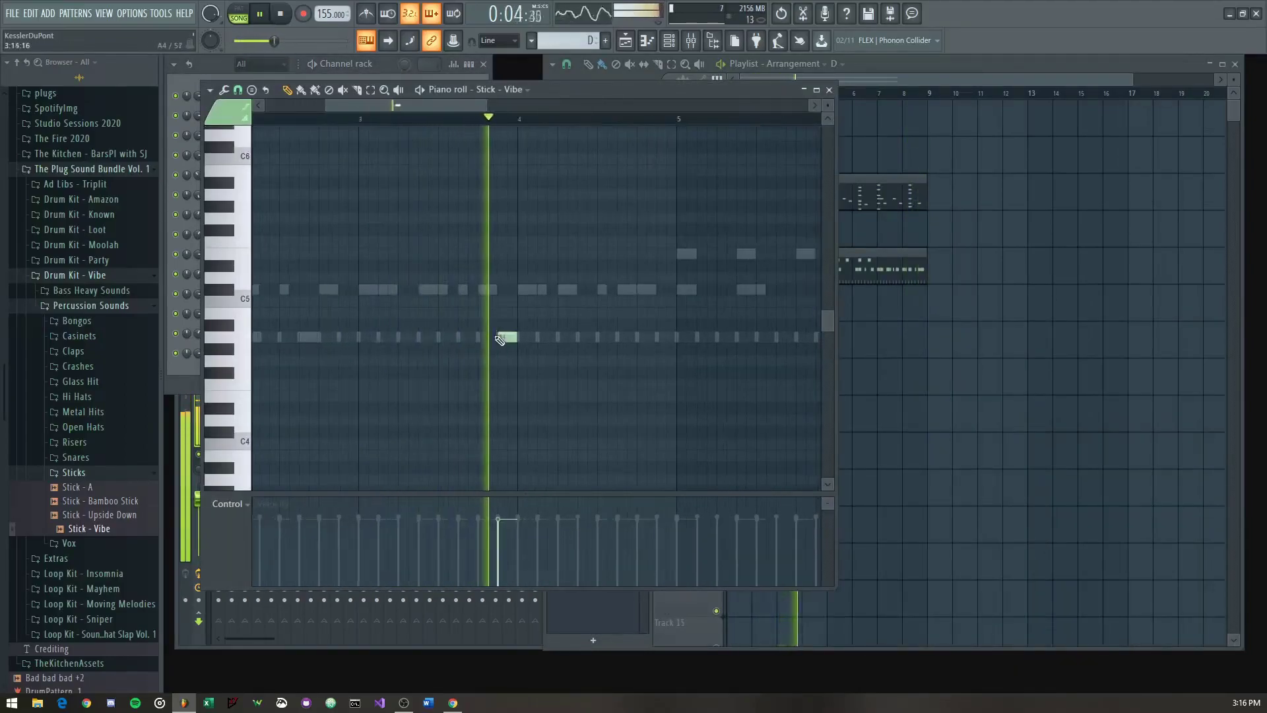
{"action": "left_click", "coordinate": [562, 339]}
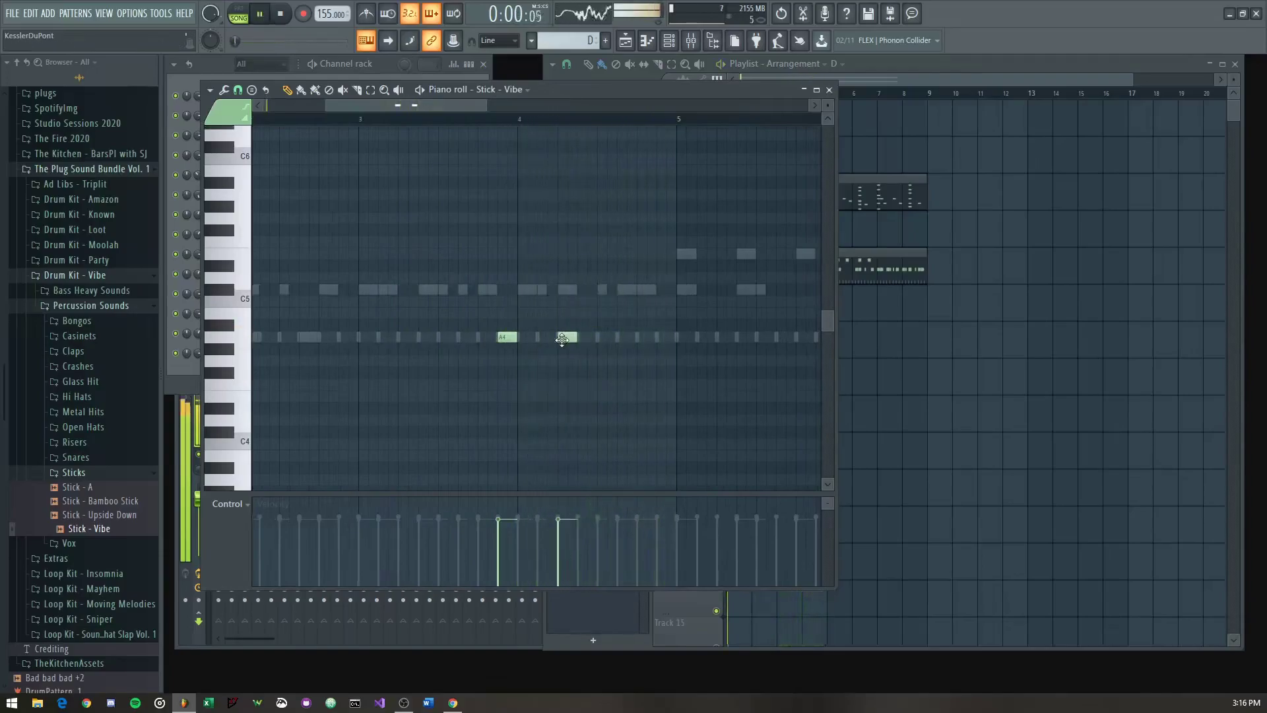
{"action": "left_click_drag", "start_coordinate": [542, 340], "coordinate": [573, 404]}
{"action": "left_click_drag", "start_coordinate": [672, 364], "coordinate": [553, 364]}
{"action": "left_click_drag", "start_coordinate": [680, 250], "coordinate": [531, 279]}
{"action": "left_click", "coordinate": [613, 286], "text": "ctrl"}
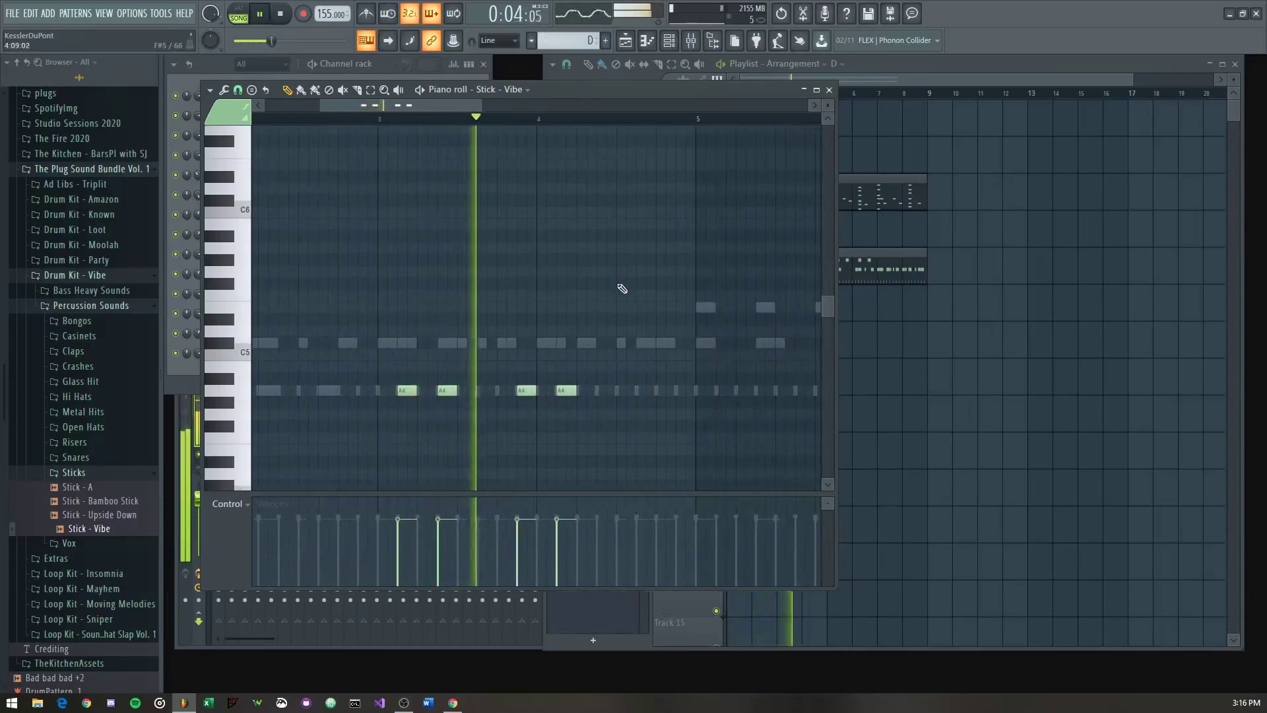
Step: Delete the two A4 notes early in bar 3
{"action": "left_click_drag", "start_coordinate": [627, 355], "coordinate": [404, 415], "text": "ctrl"}
{"action": "scroll", "coordinate": [404, 358], "scroll_direction": "down", "scroll_amount": 2}
{"action": "right_click", "coordinate": [401, 390]}
{"action": "right_click", "coordinate": [430, 390]}
{"action": "scroll", "coordinate": [301, 411], "scroll_direction": "up", "scroll_amount": 1}
Step: Select the two A4 notes around bar 4 and transpose them up four semitones to C#5
{"action": "left_click_drag", "start_coordinate": [301, 411], "coordinate": [635, 386]}
{"action": "left_click_drag", "start_coordinate": [705, 359], "coordinate": [515, 394], "text": "ctrl"}
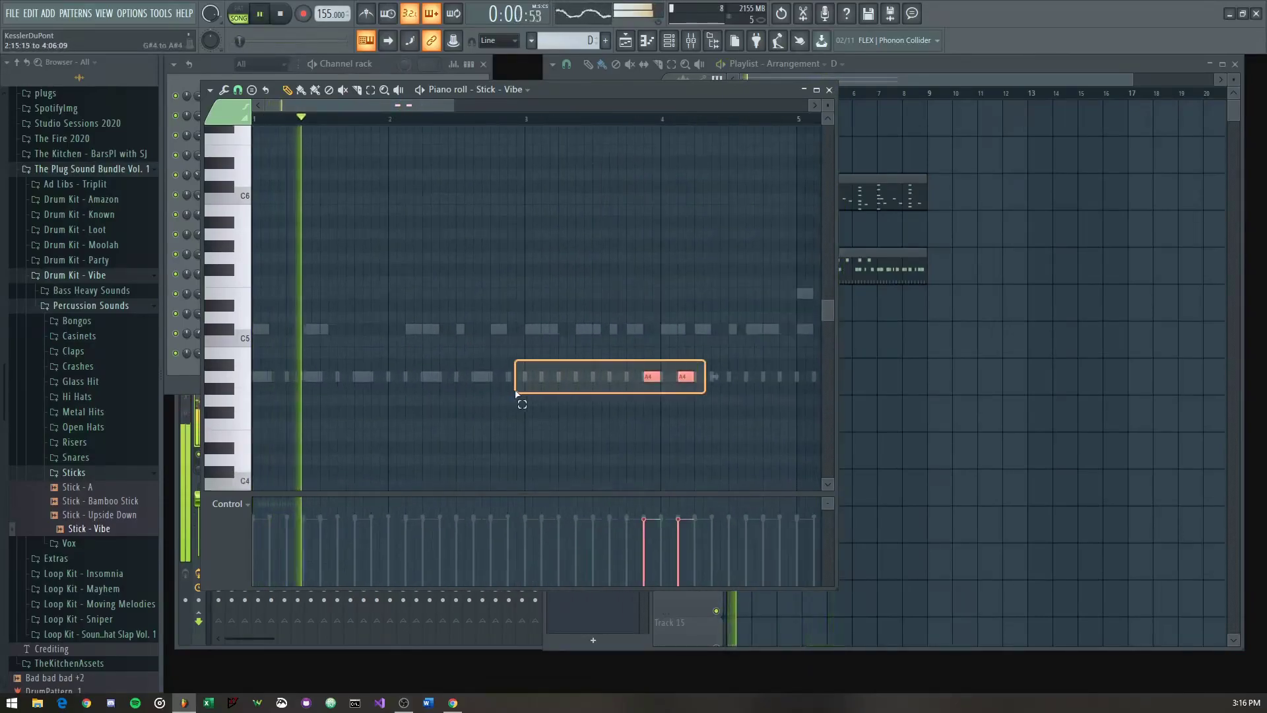
{"action": "key", "text": "shift+Up"}
{"action": "key", "text": "shift+Up"}
{"action": "key", "text": "shift+Up"}
{"action": "key", "text": "shift+Up"}
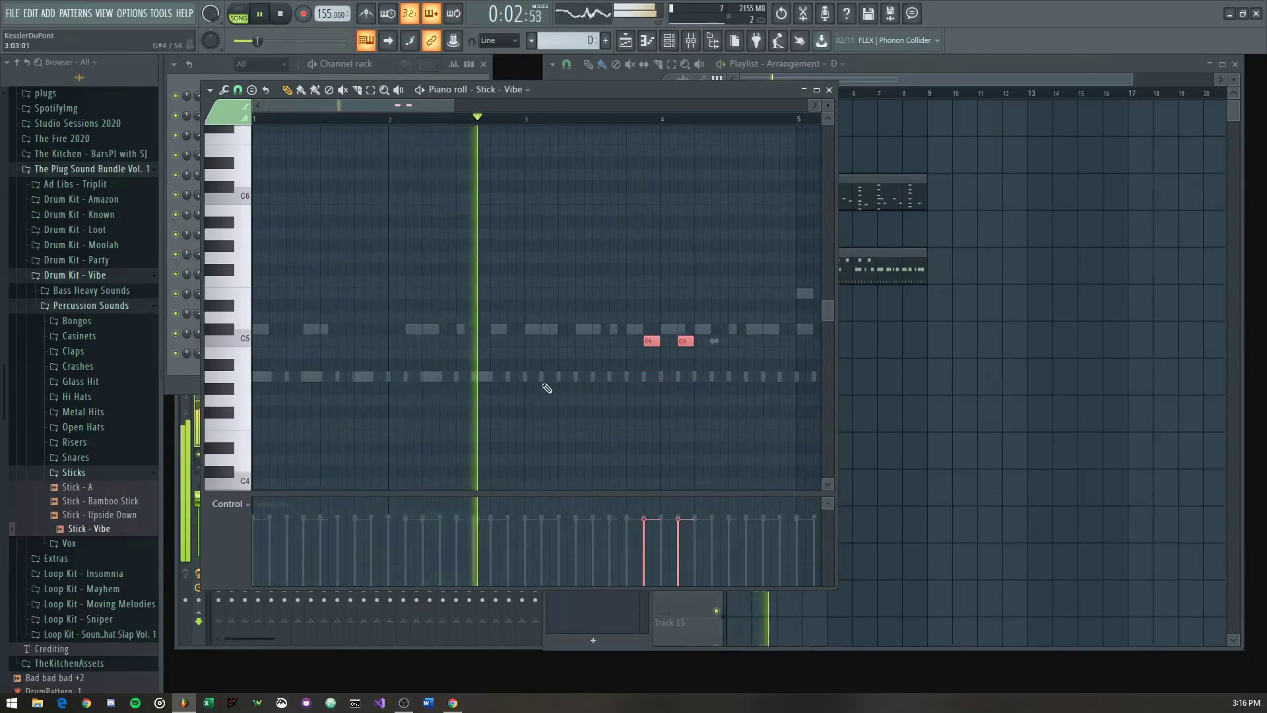
Step: Place further C#5 stick notes just before bar 2 and just before bar 6
{"action": "right_click", "coordinate": [759, 291]}
{"action": "left_click_drag", "start_coordinate": [723, 269], "coordinate": [417, 332]}
{"action": "left_click_drag", "start_coordinate": [698, 294], "coordinate": [624, 331]}
{"action": "left_click", "coordinate": [662, 305]}
{"action": "scroll", "coordinate": [554, 335], "scroll_direction": "down", "scroll_amount": 3}
{"action": "right_click", "coordinate": [554, 332]}
{"action": "left_click", "coordinate": [555, 365]}
{"action": "left_click_drag", "start_coordinate": [555, 368], "coordinate": [560, 368]}
{"action": "key", "text": "space"}
{"action": "left_click_drag", "start_coordinate": [357, 356], "coordinate": [465, 316]}
{"action": "scroll", "coordinate": [295, 310], "scroll_direction": "up", "scroll_amount": 3}
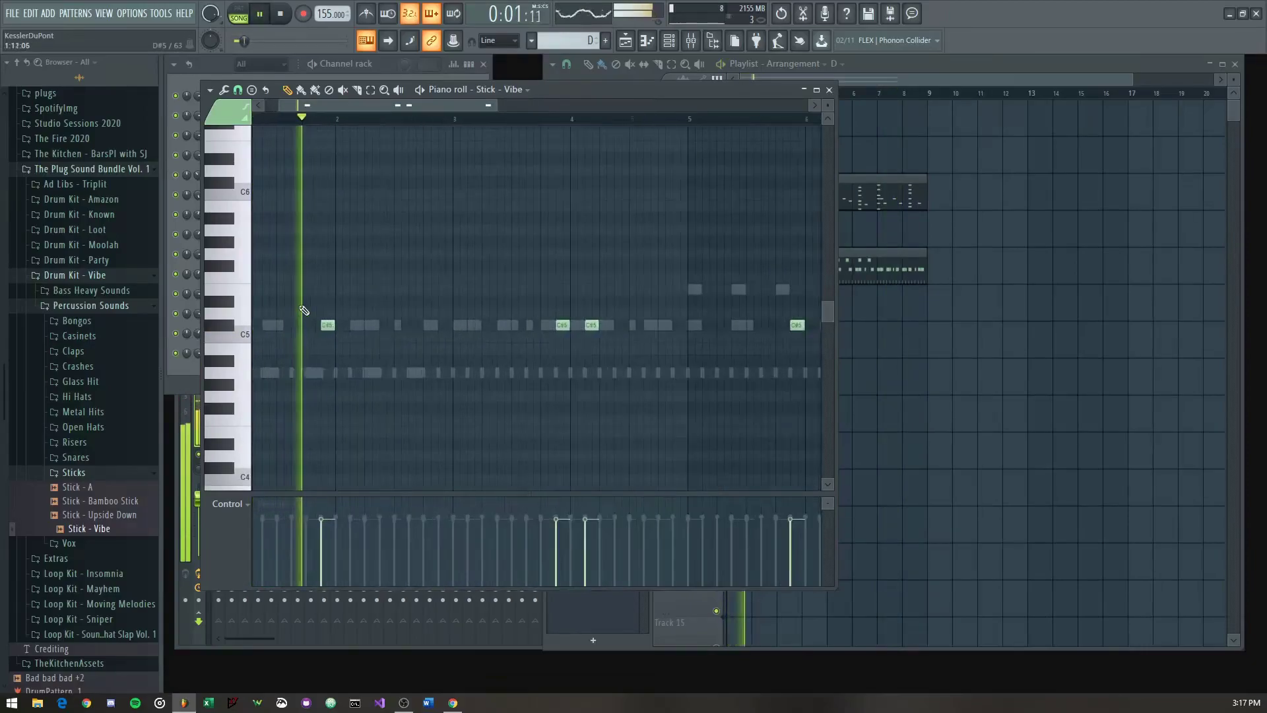
Step: Add an A4 note at 3:05 and repeat the first four bars' stick pattern in bars 5 to 8
{"action": "left_click_drag", "start_coordinate": [586, 362], "coordinate": [559, 412]}
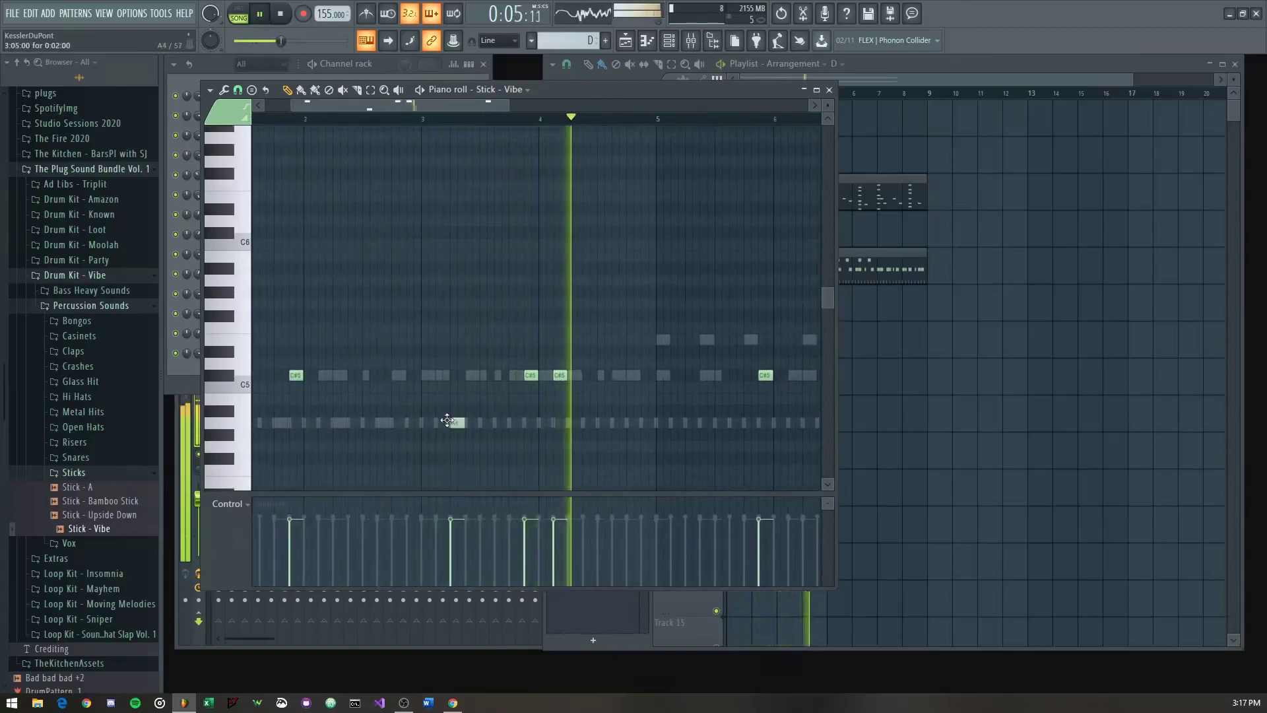
{"action": "scroll", "coordinate": [449, 423], "scroll_direction": "down", "scroll_amount": 3}
{"action": "mouse_move", "coordinate": [483, 432]}
{"action": "left_mouse_down"}
{"action": "mouse_move", "coordinate": [302, 356]}
{"action": "mouse_move", "coordinate": [311, 372]}
{"action": "mouse_move", "coordinate": [546, 367]}
{"action": "left_mouse_up"}
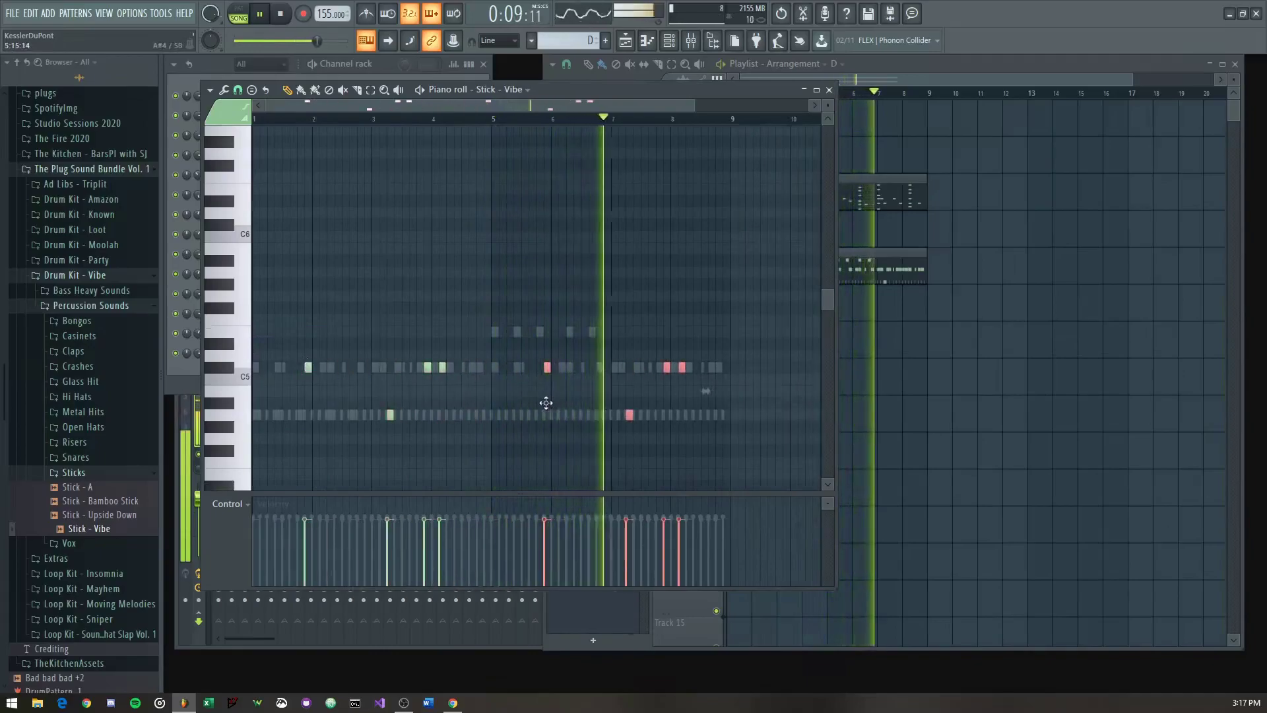
Step: Raise the A4 notes in bars 3 and 7 to C#5, move them two steps earlier and lower their velocity slightly
{"action": "left_click_drag", "start_coordinate": [645, 409], "coordinate": [313, 425]}
{"action": "scroll", "coordinate": [357, 422], "scroll_direction": "up", "scroll_amount": 5}
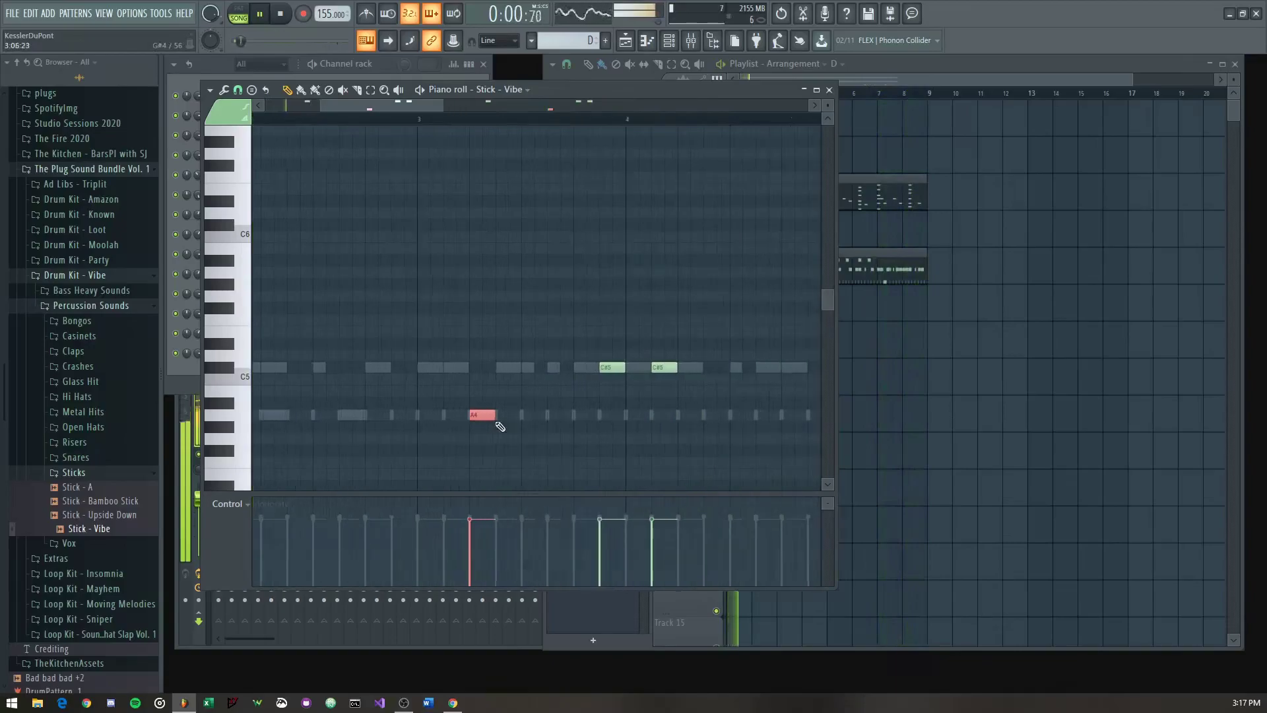
{"action": "left_click_drag", "start_coordinate": [501, 349], "coordinate": [475, 365]}
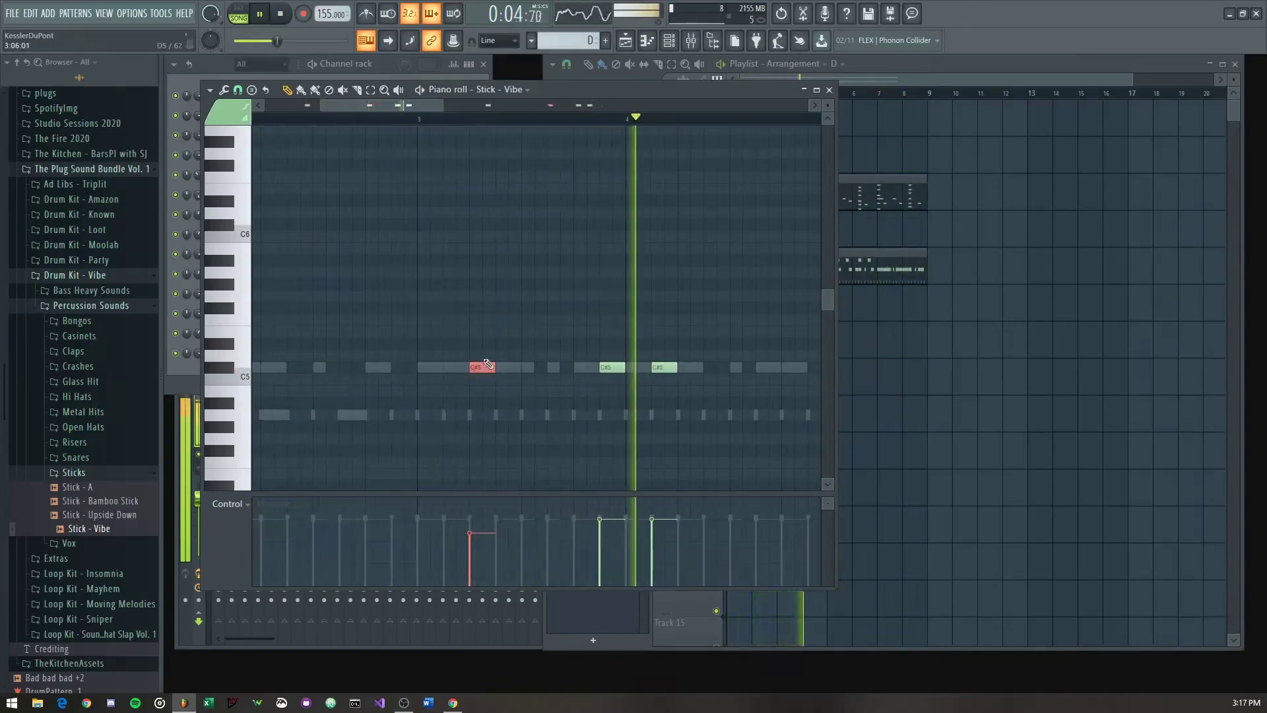
{"action": "left_click_drag", "start_coordinate": [476, 365], "coordinate": [455, 369]}
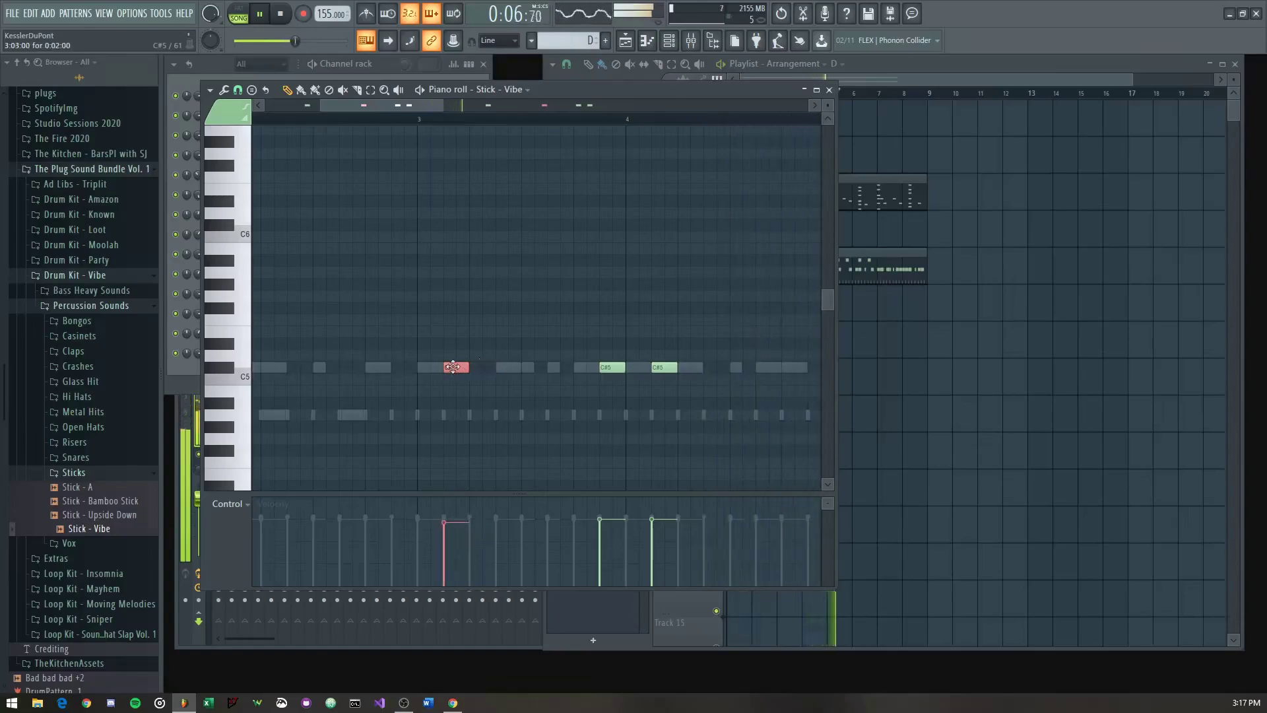
Step: Try the selected bar 3 and bar 7 stick notes at 3:01 and 3:11, and return them to 3:03
{"action": "scroll", "coordinate": [453, 367], "scroll_direction": "down", "scroll_amount": 4}
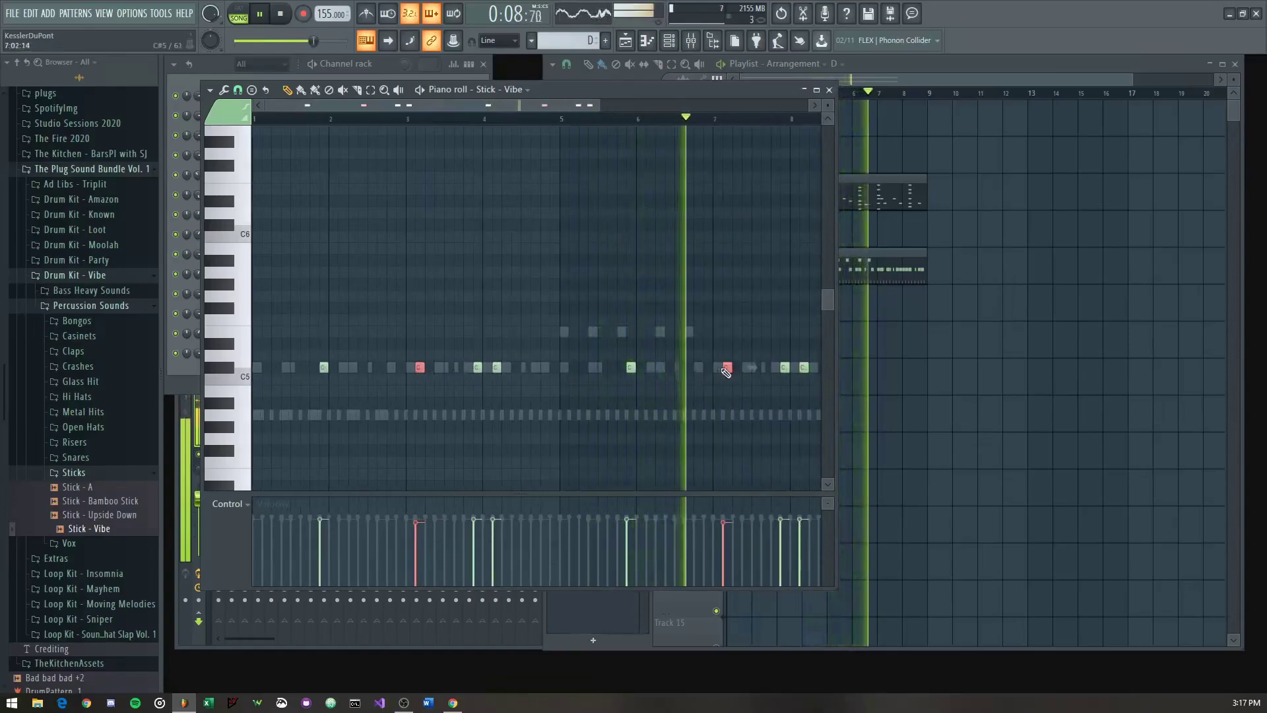
{"action": "scroll", "coordinate": [726, 372], "scroll_direction": "up", "scroll_amount": 4}
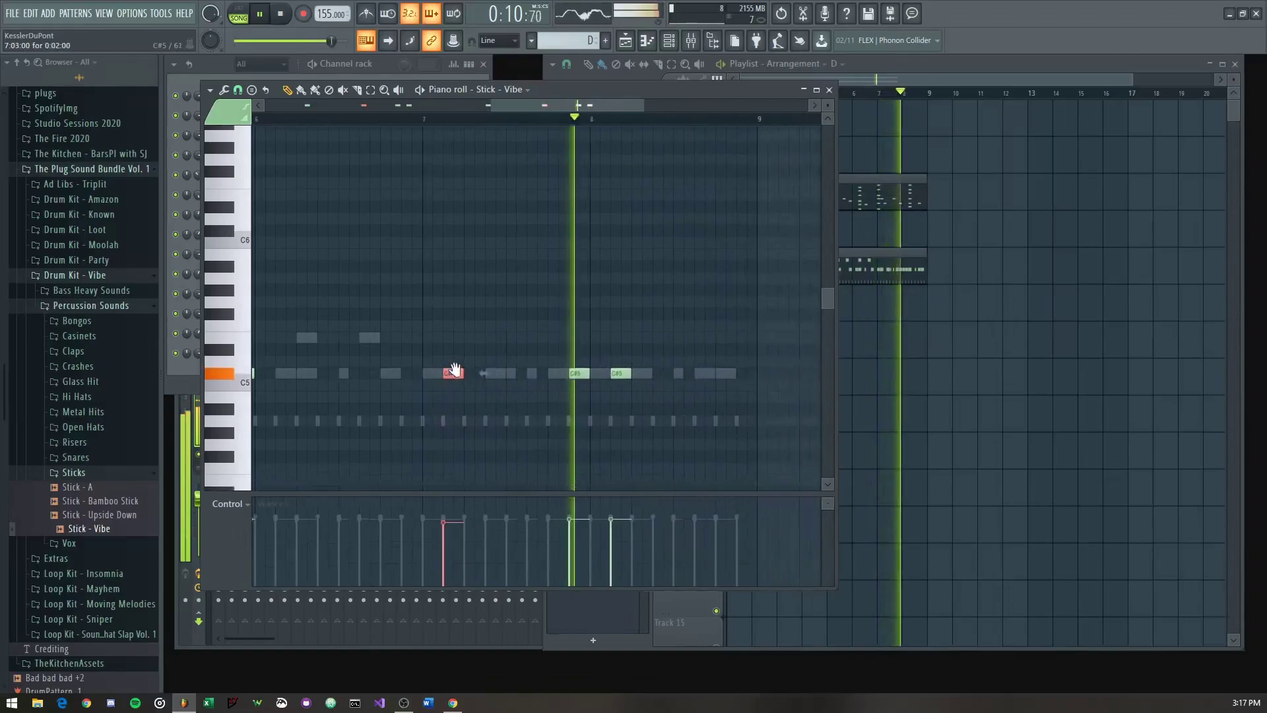
{"action": "scroll", "coordinate": [462, 357], "scroll_direction": "down", "scroll_amount": 3}
{"action": "scroll", "coordinate": [460, 361], "scroll_direction": "up", "scroll_amount": 3}
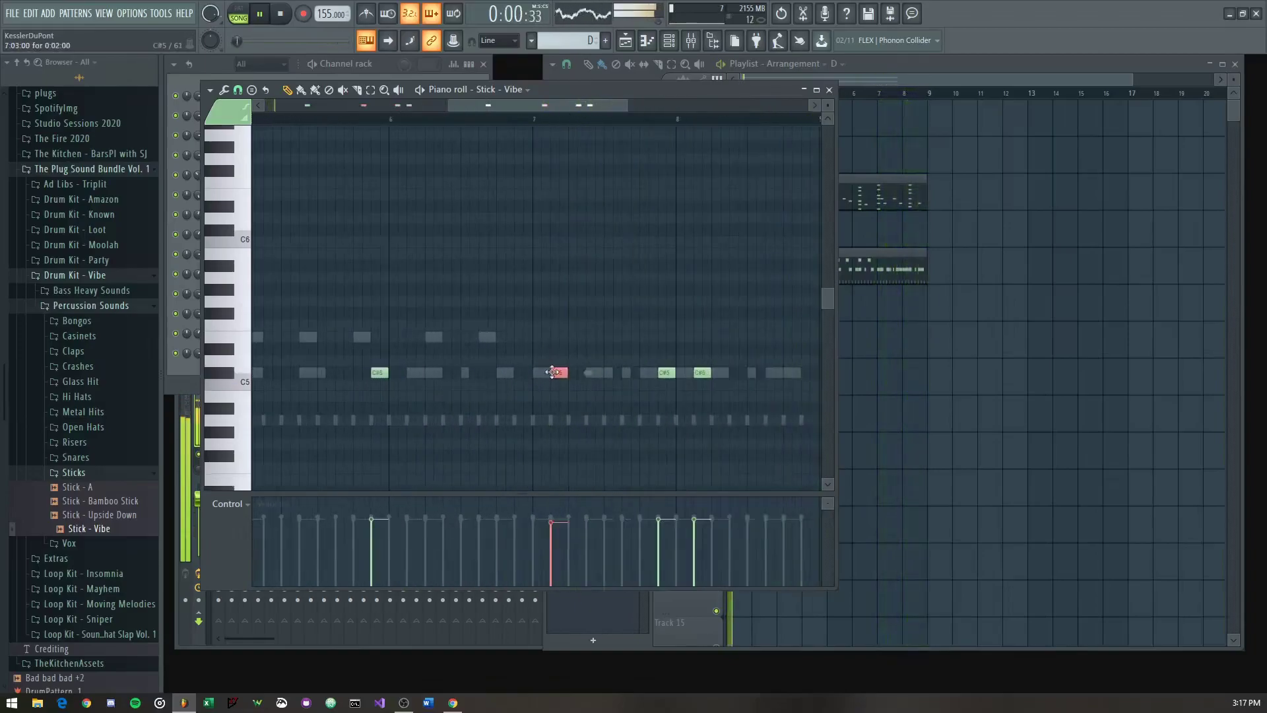
{"action": "left_click_drag", "start_coordinate": [370, 311], "coordinate": [628, 210]}
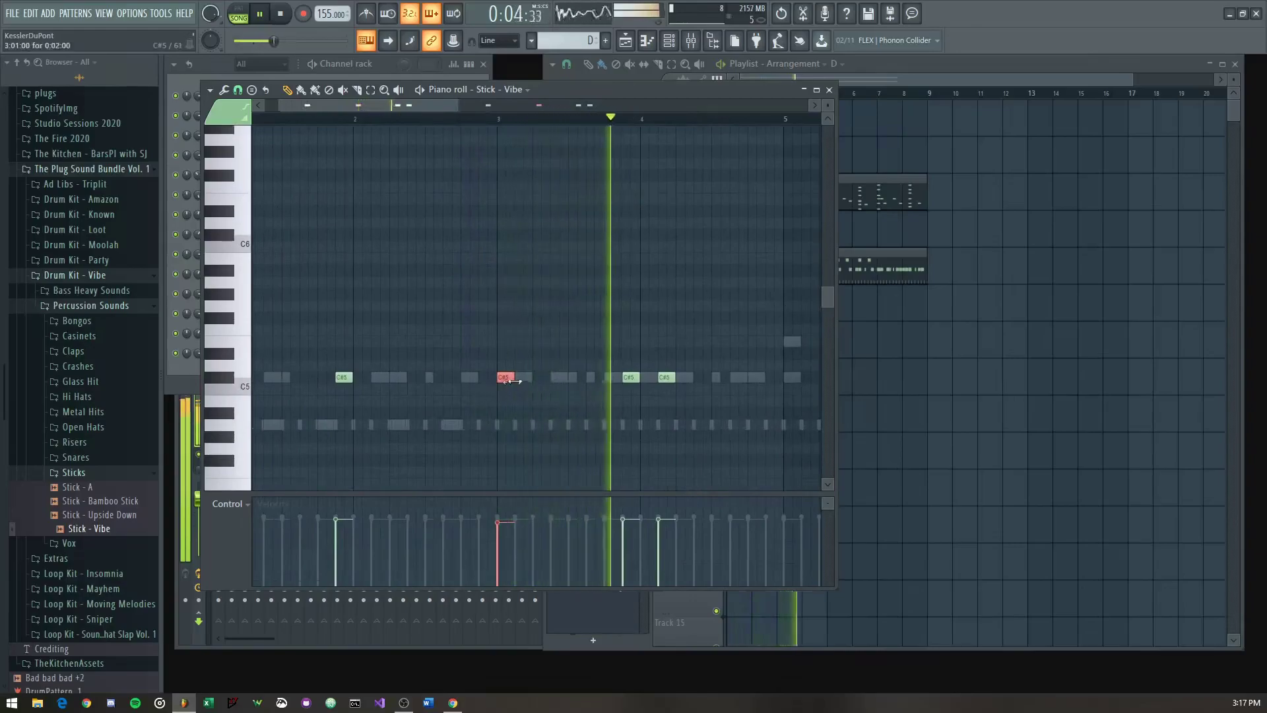
{"action": "left_click_drag", "start_coordinate": [504, 378], "coordinate": [592, 380]}
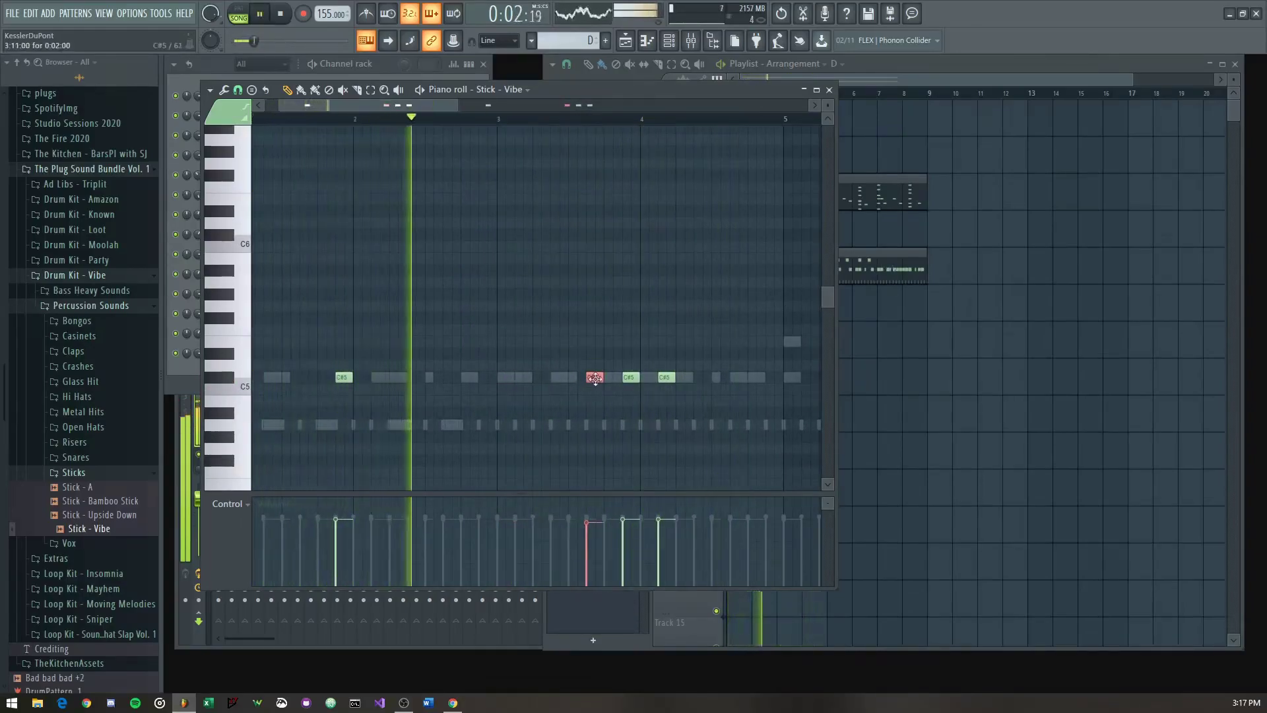
{"action": "left_click_drag", "start_coordinate": [594, 377], "coordinate": [509, 353]}
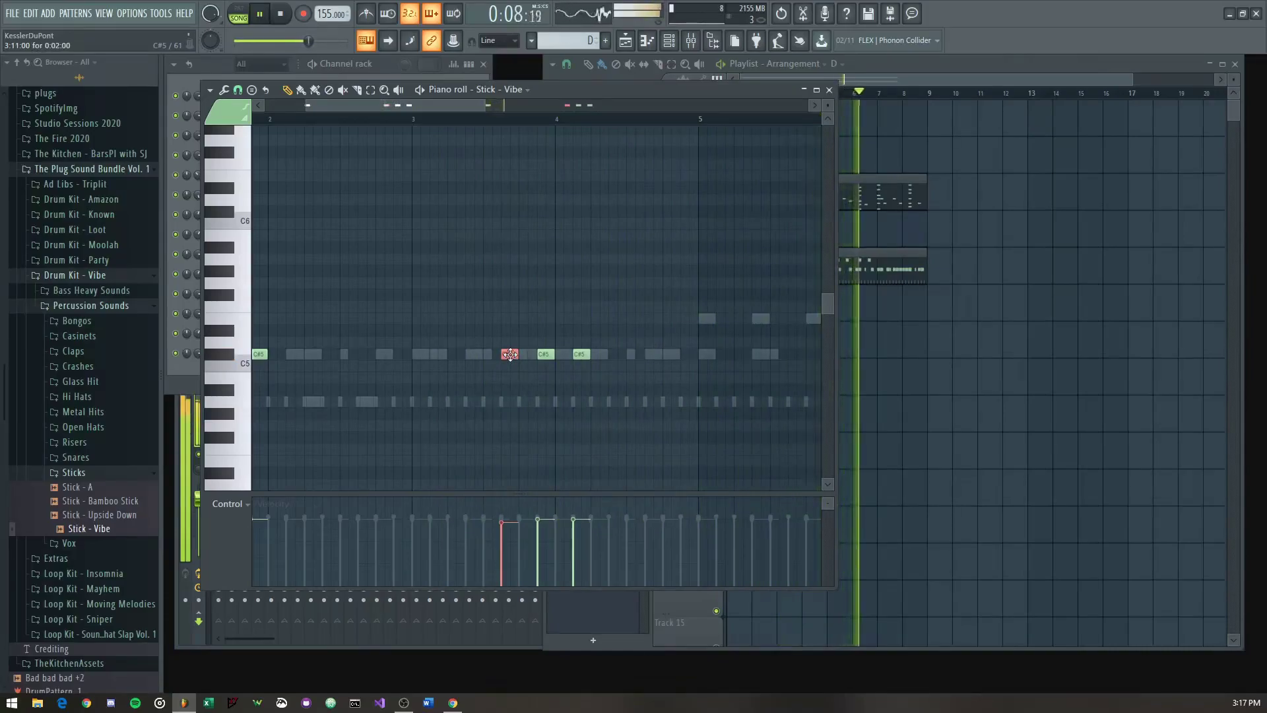
{"action": "left_click_drag", "start_coordinate": [509, 354], "coordinate": [438, 355]}
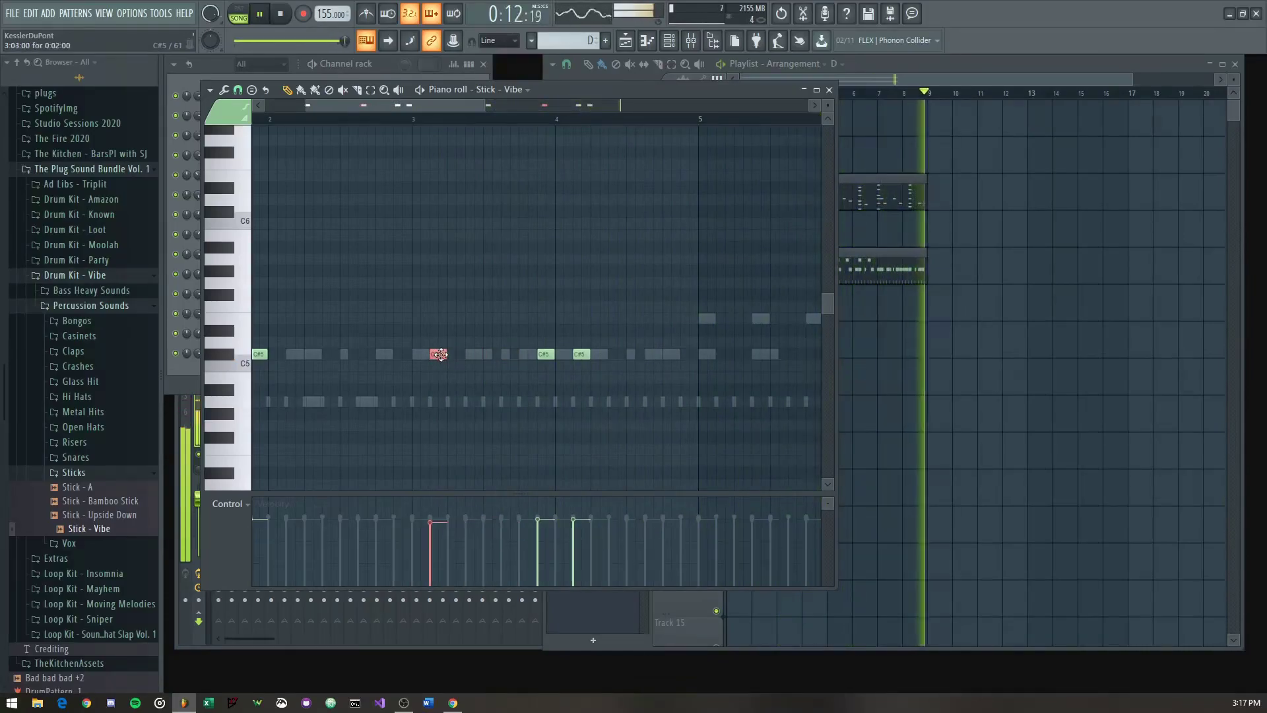
Step: Leave the Stick - Vibe piano roll and mute Insert 6 in the mixer
{"action": "scroll", "coordinate": [442, 388], "scroll_direction": "down", "scroll_amount": 5}
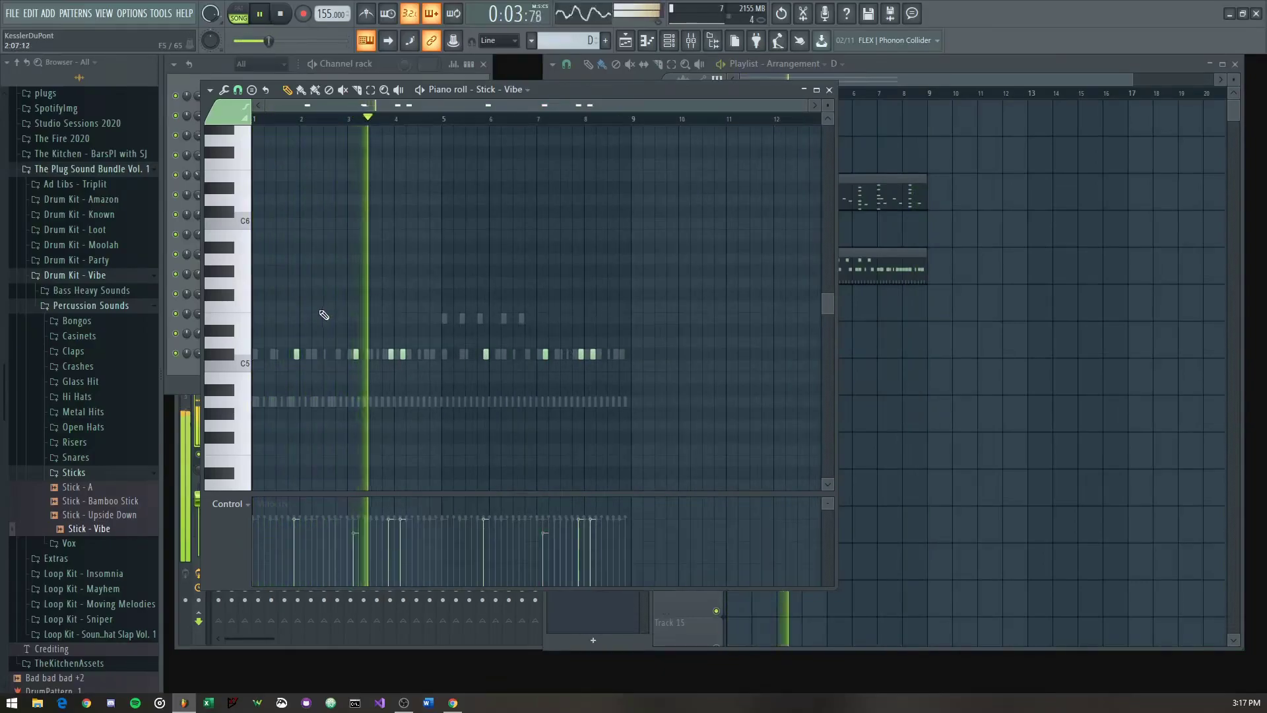
{"action": "key", "text": "F7"}
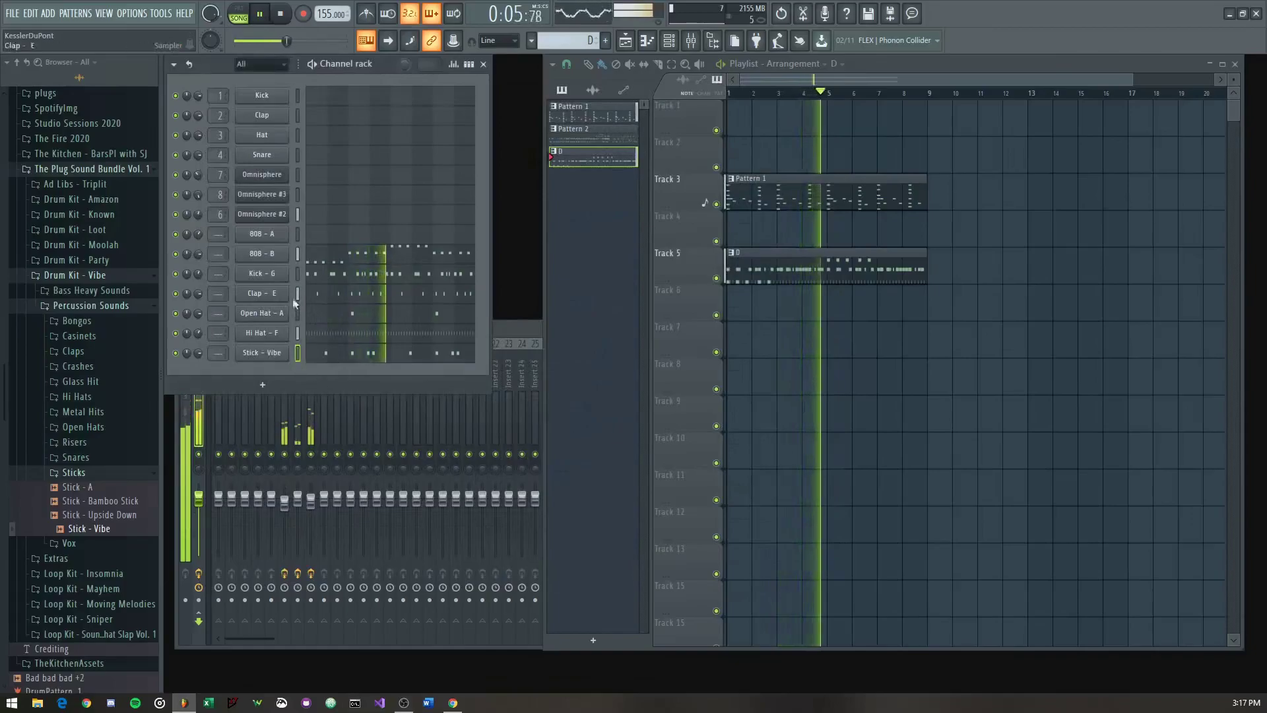
{"action": "left_click", "coordinate": [284, 459]}
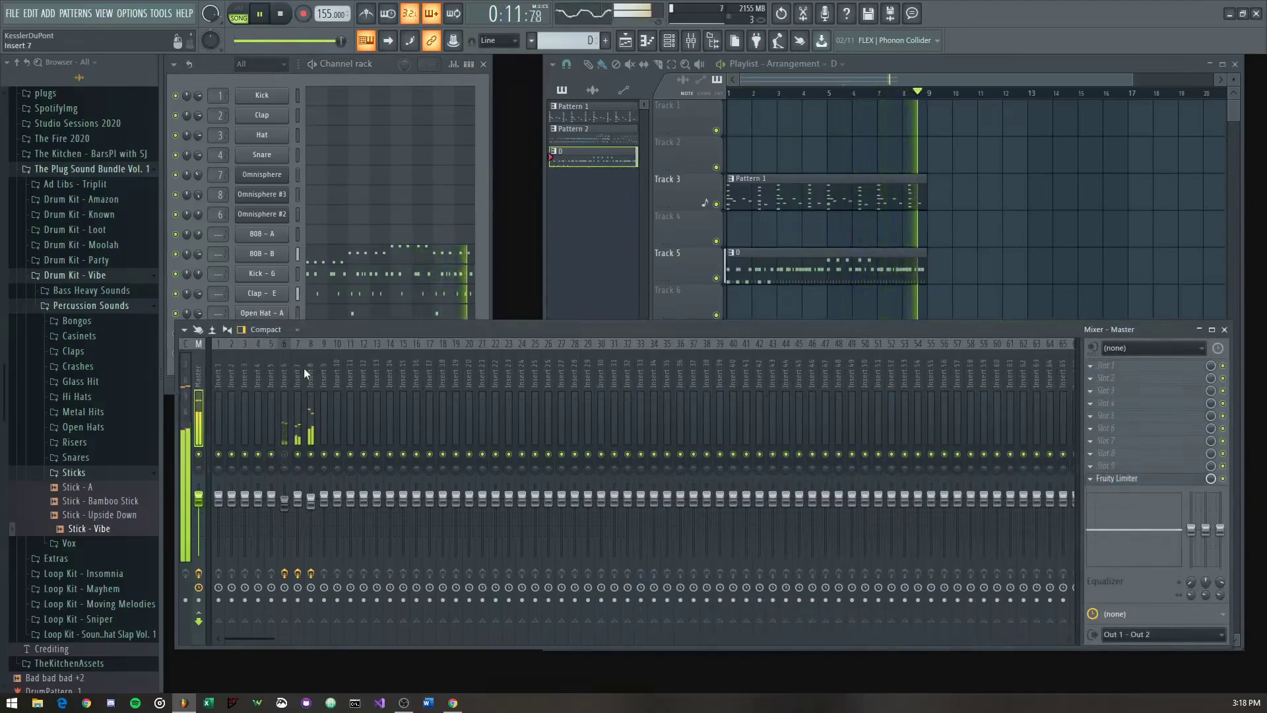
Step: Try Stick - A in place of the Stick - Vibe sample, keeping the channel's notes
{"action": "left_click", "coordinate": [230, 141]}
{"action": "key", "text": "space"}
{"action": "left_click", "coordinate": [120, 492]}
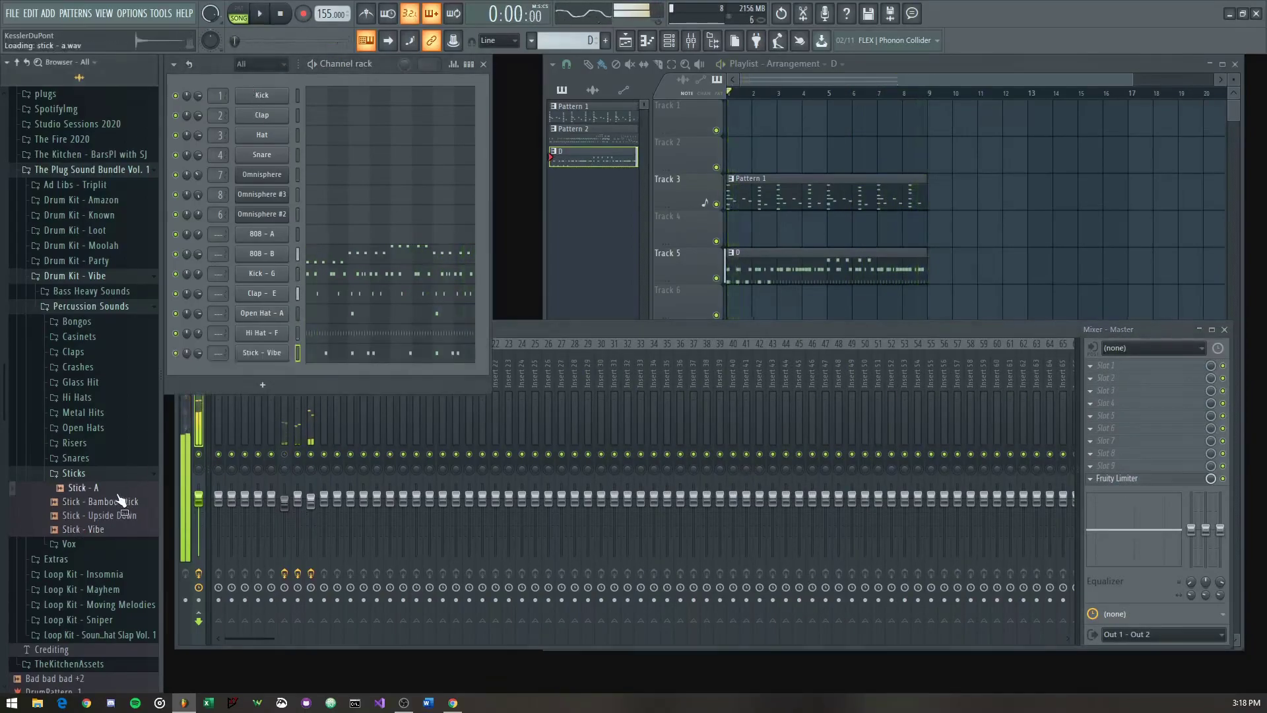
{"action": "left_click", "coordinate": [328, 356]}
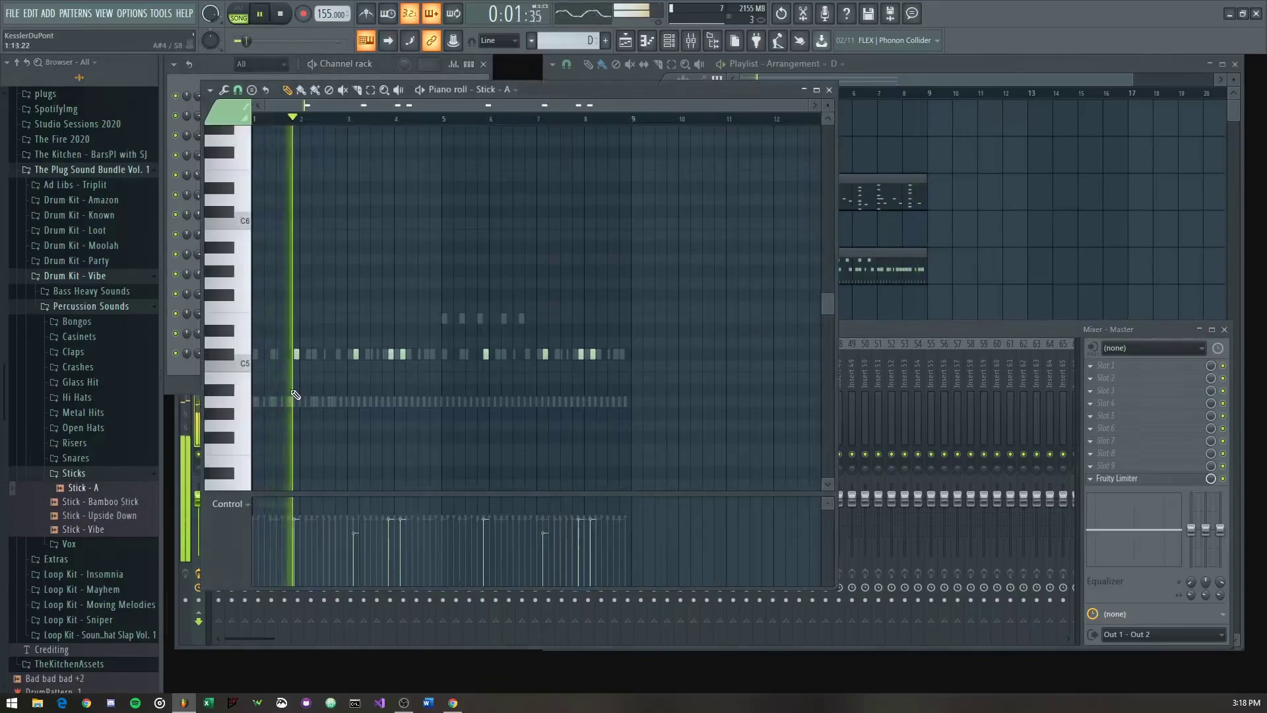
Step: Swap the stick channel's sample for Stick - Bamboo Stick and check its sampler settings
{"action": "key", "text": "Escape"}
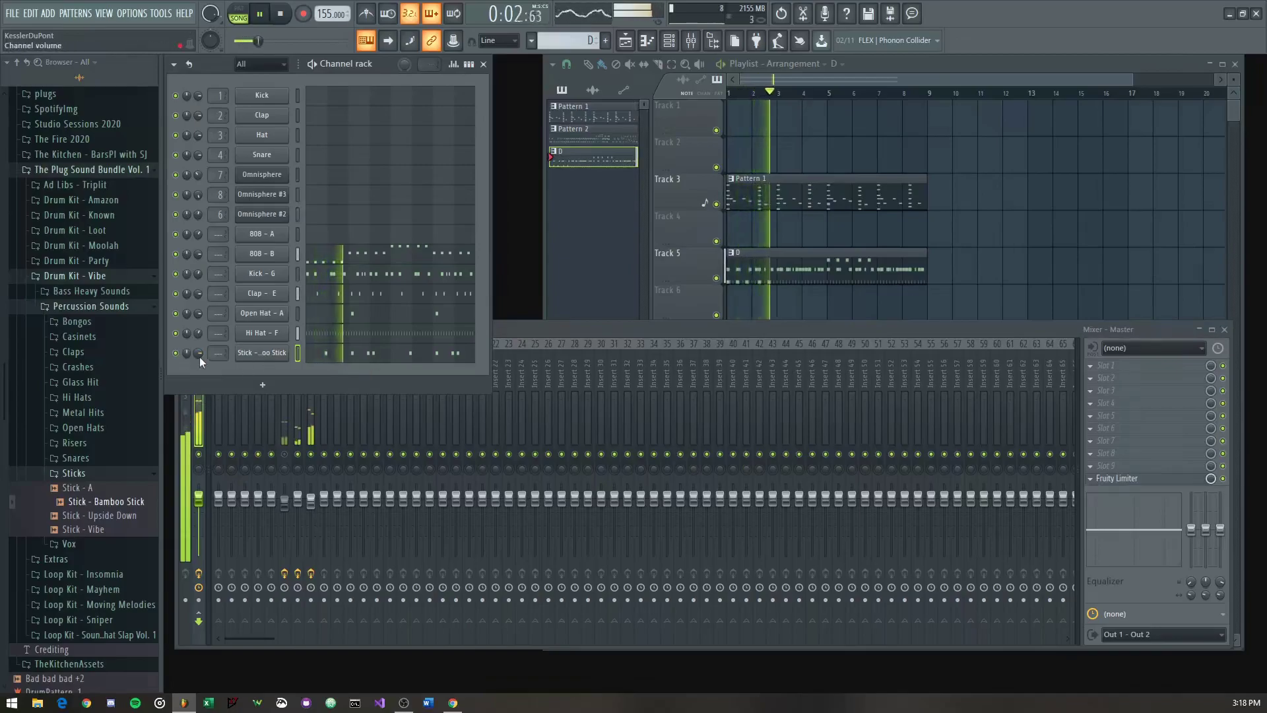
{"action": "left_click", "coordinate": [262, 353]}
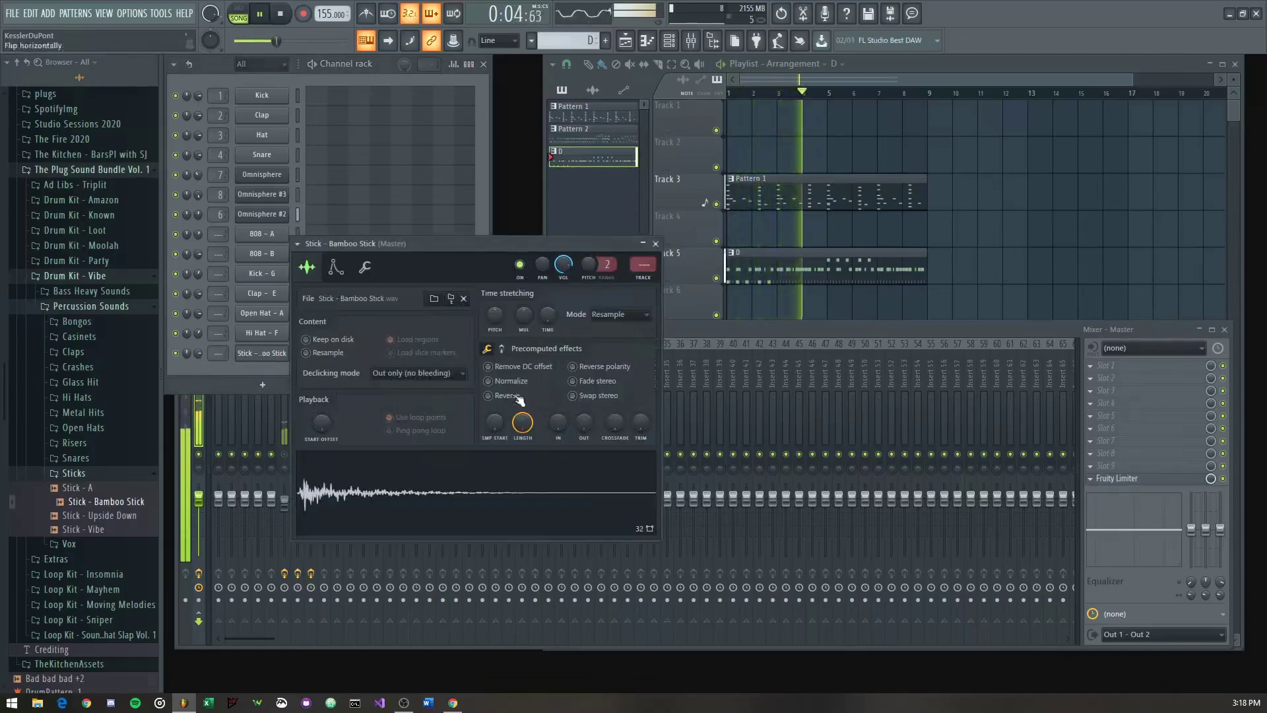
{"action": "key", "text": "Escape"}
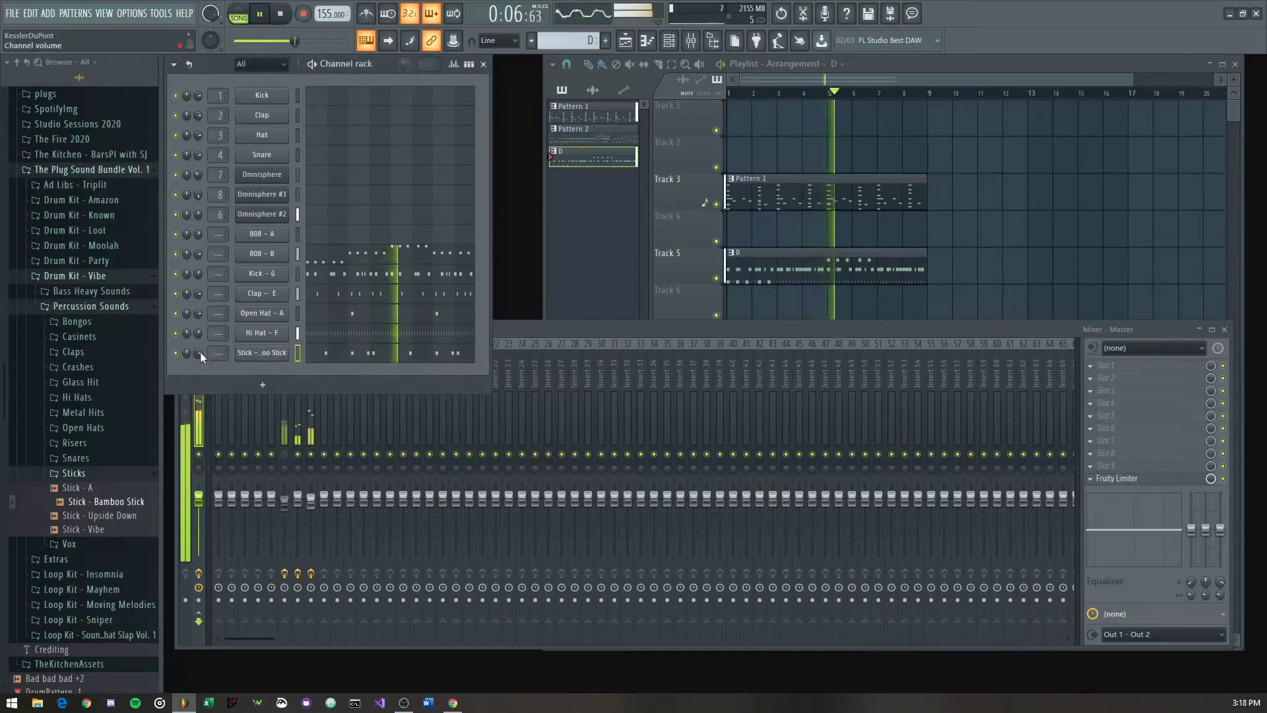
Step: Review the Stick - Bamboo Stick channel's sampler settings and its note pattern during playback
{"action": "left_click", "coordinate": [252, 352]}
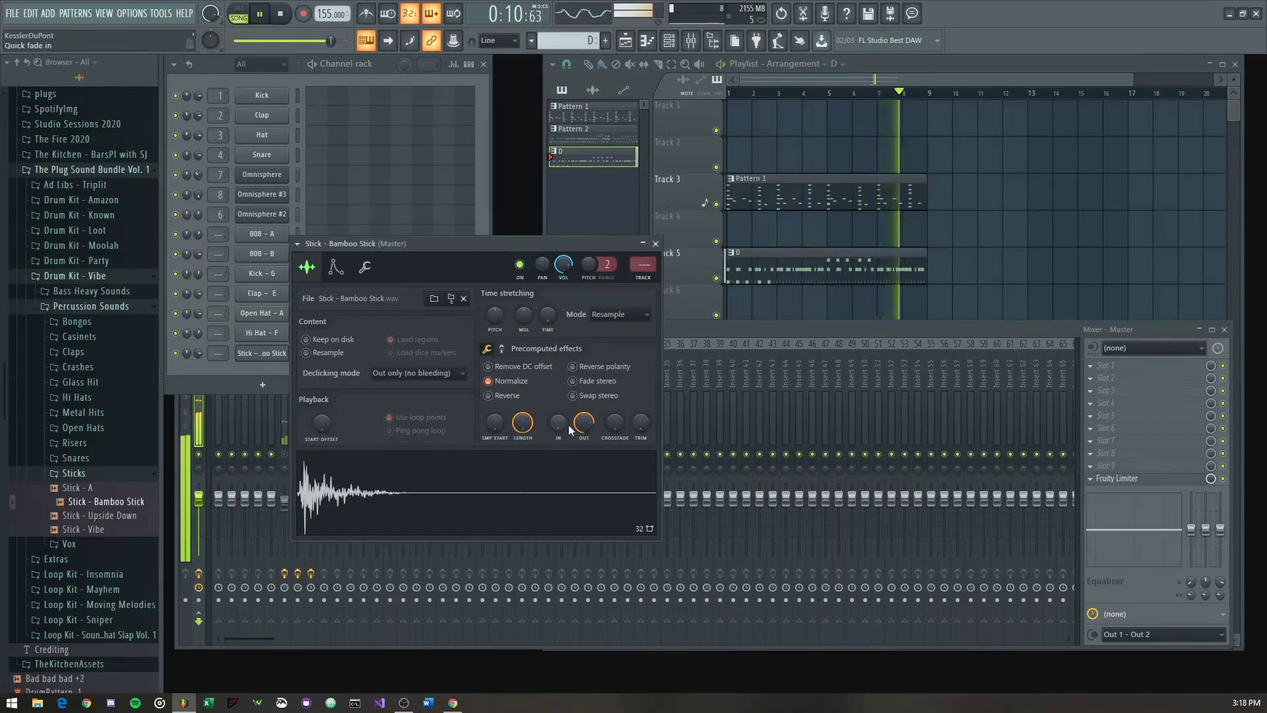
{"action": "key", "text": "Escape"}
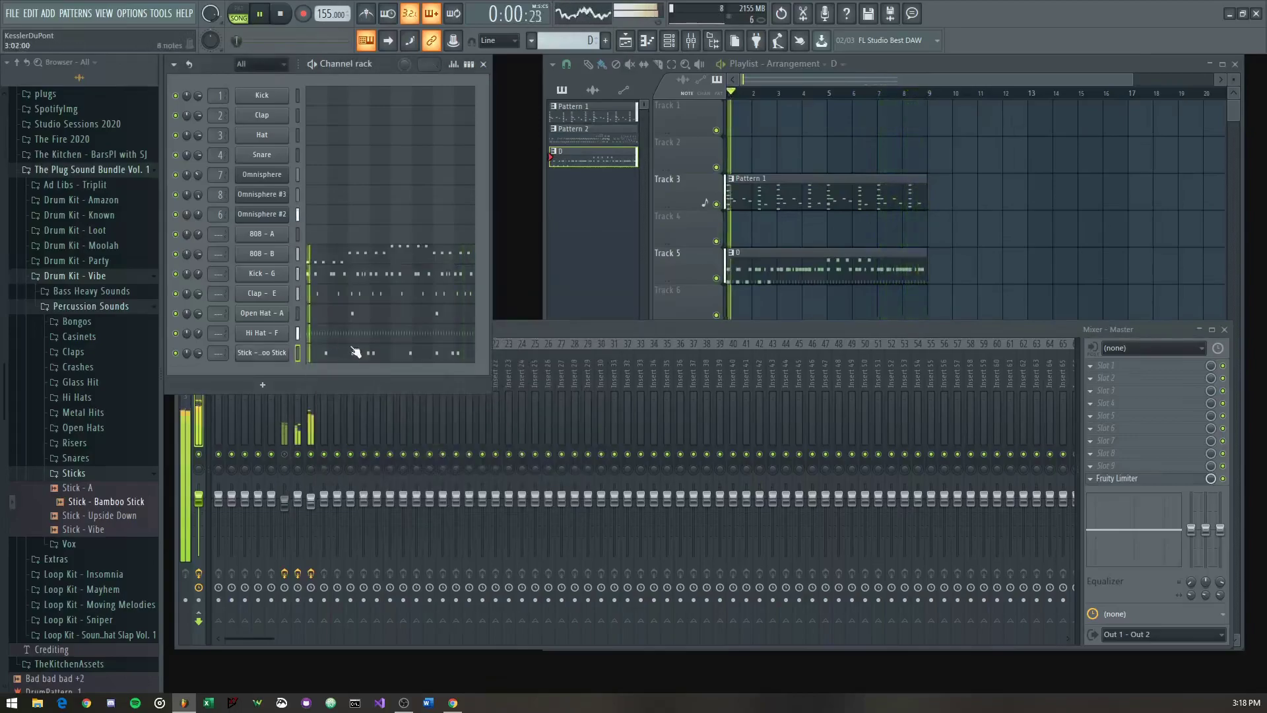
{"action": "left_click", "coordinate": [356, 352]}
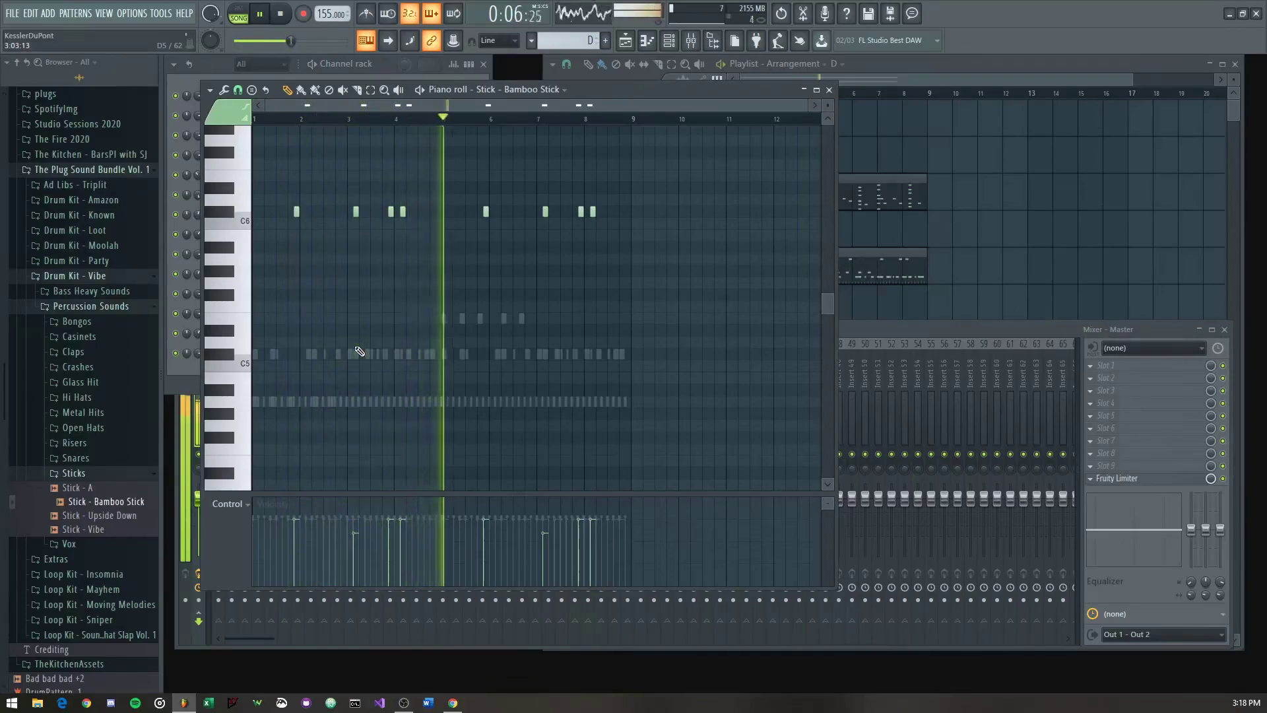
{"action": "key", "text": "F7"}
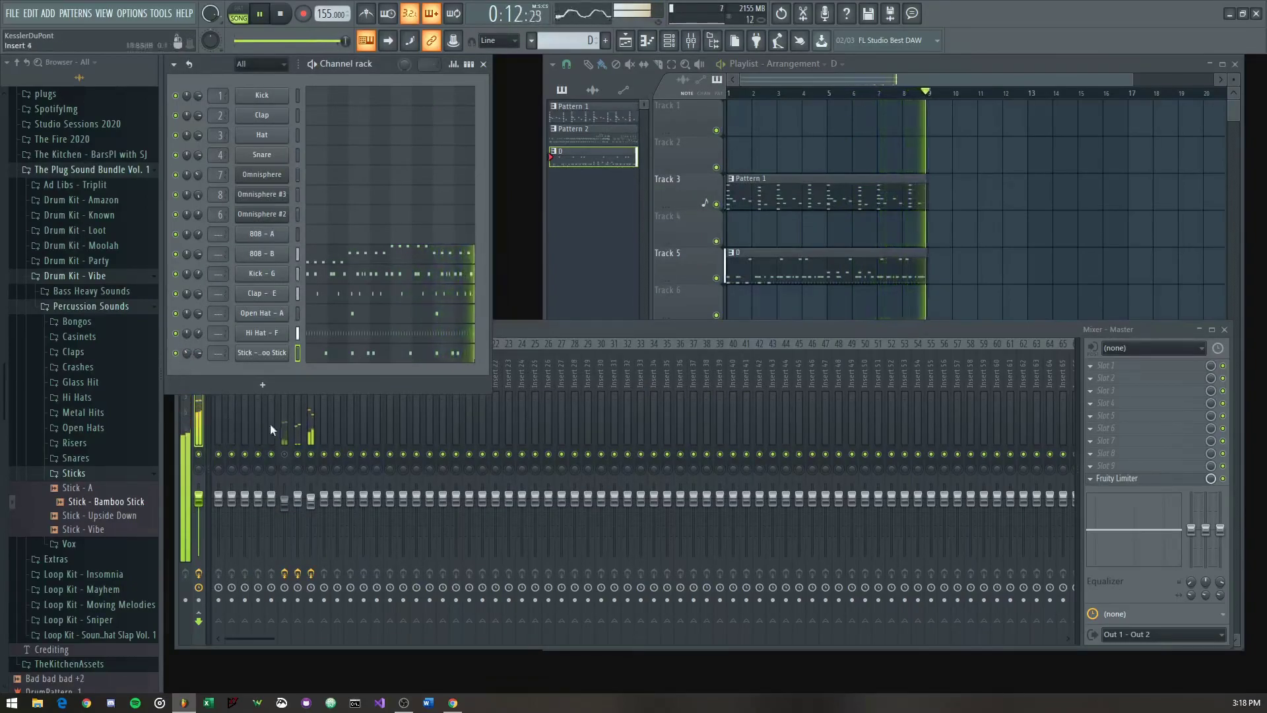
Step: Rebalance the melody tracks in the mixer, lowering the levels of Inserts 7 and 8 slightly
{"action": "left_click", "coordinate": [283, 441]}
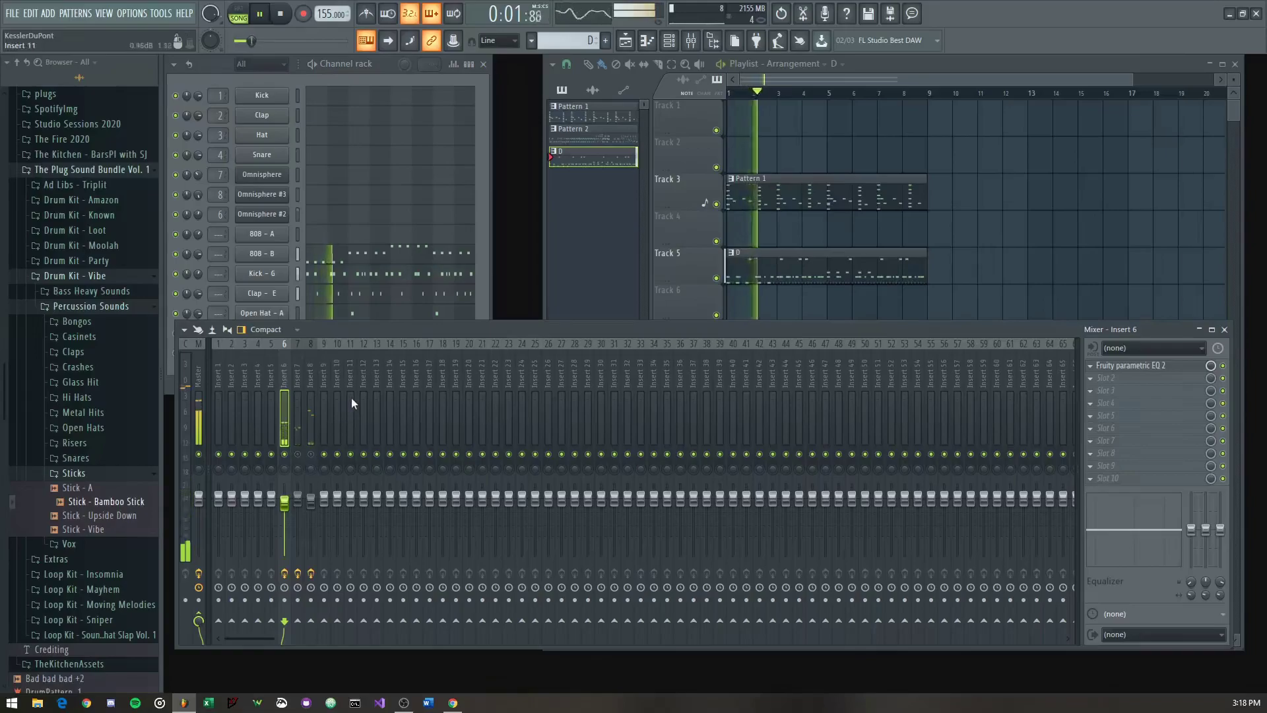
{"action": "left_click", "coordinate": [339, 92]}
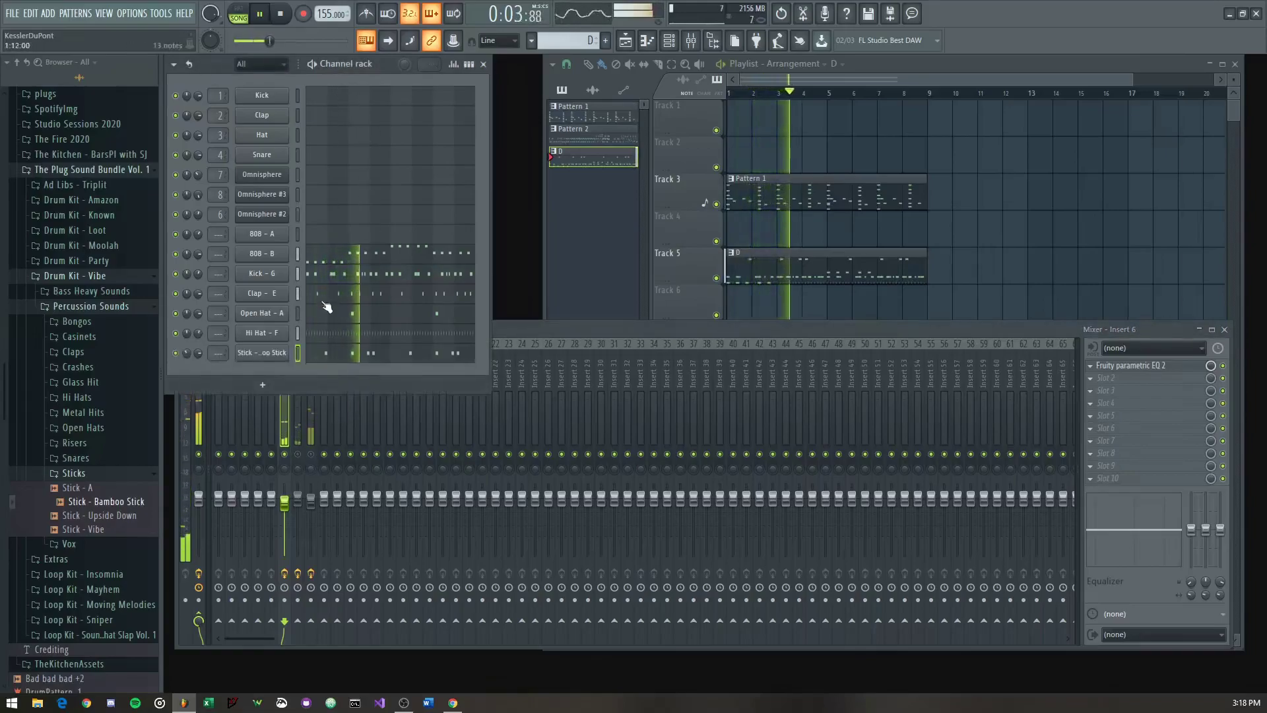
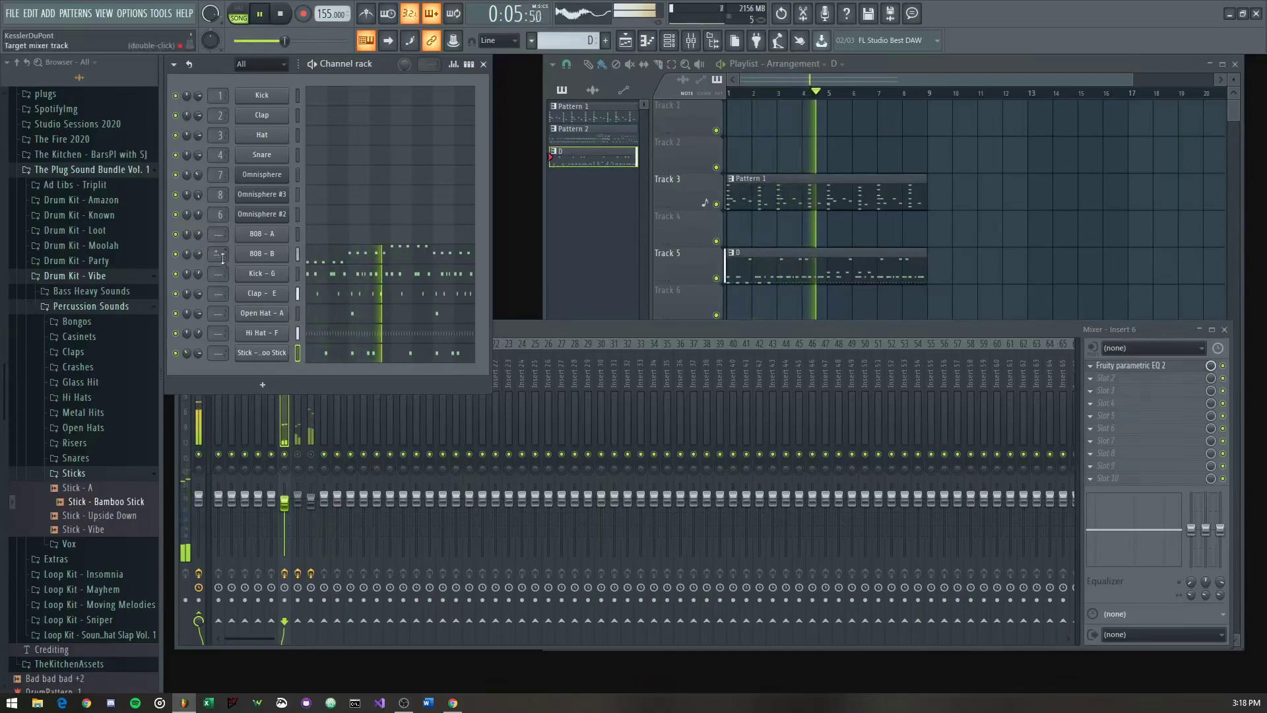
{"action": "left_click", "coordinate": [298, 435]}
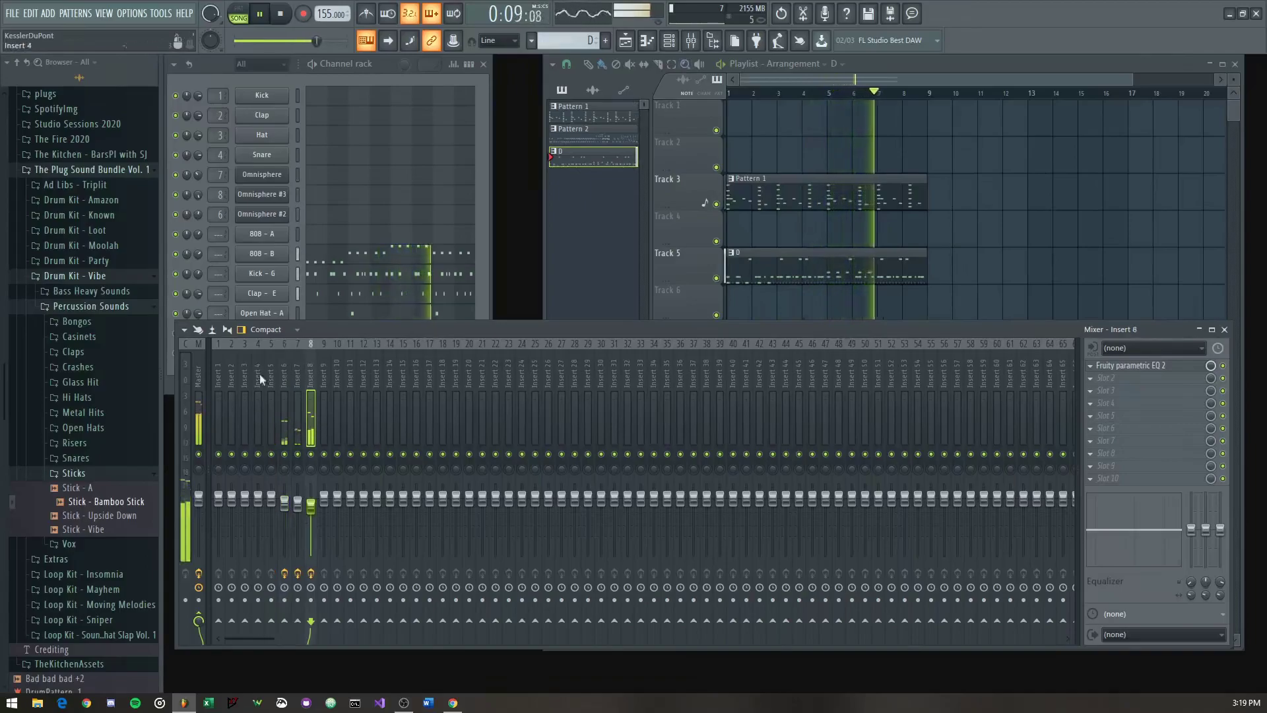
Step: Browse the Drum Kit - Vibe hi-hat, crash, clap, casinet and bongo folders and audition percussion samples
{"action": "middle_click", "coordinate": [1082, 162]}
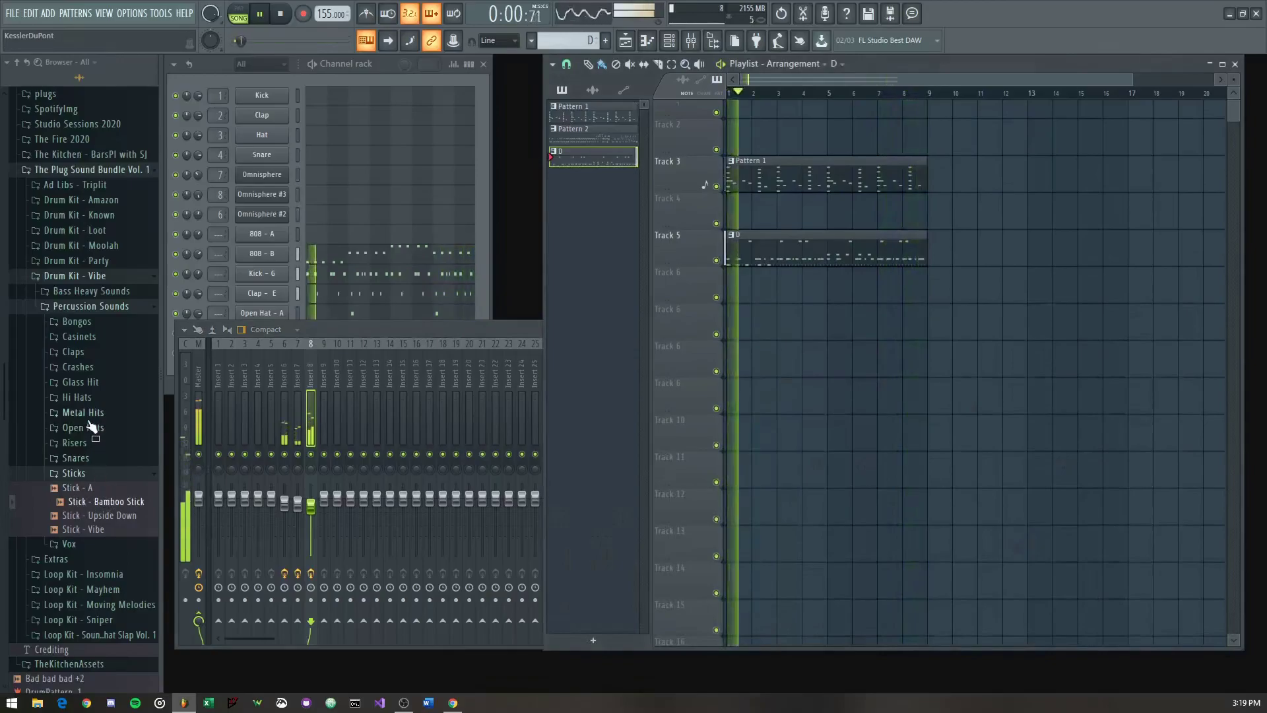
{"action": "left_click", "coordinate": [76, 397]}
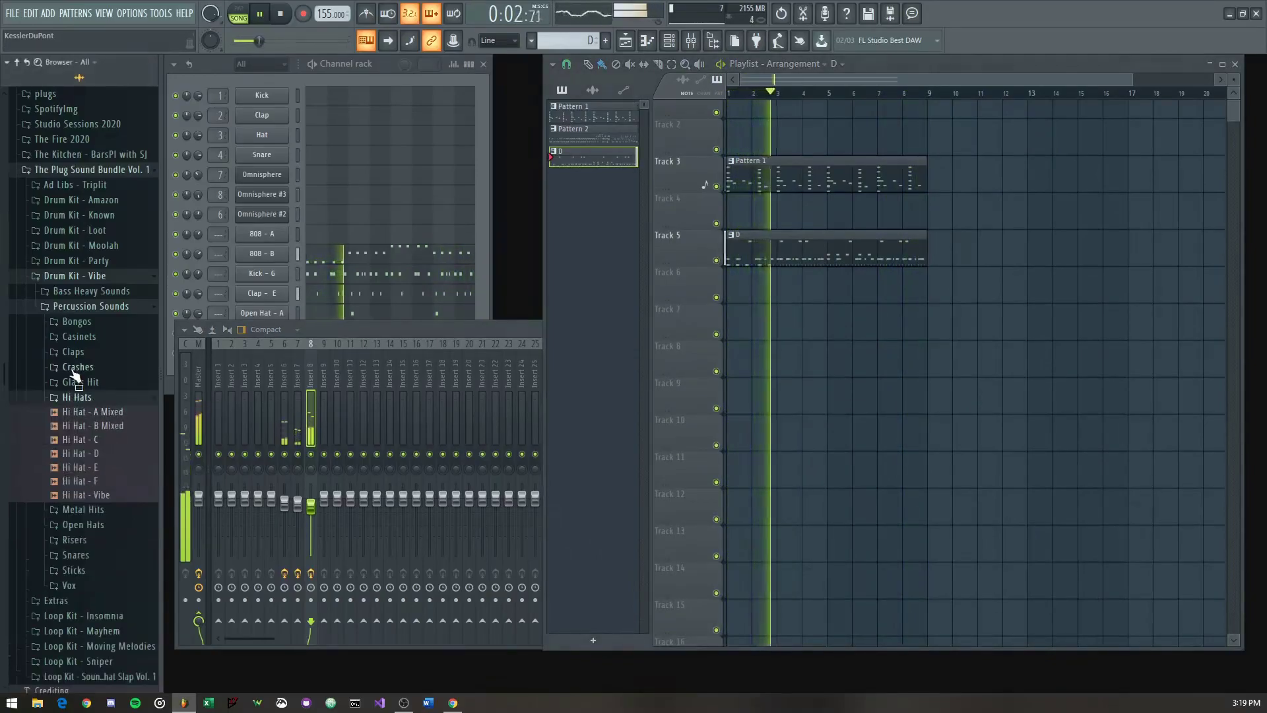
{"action": "left_click", "coordinate": [78, 367]}
{"action": "left_click", "coordinate": [96, 387]}
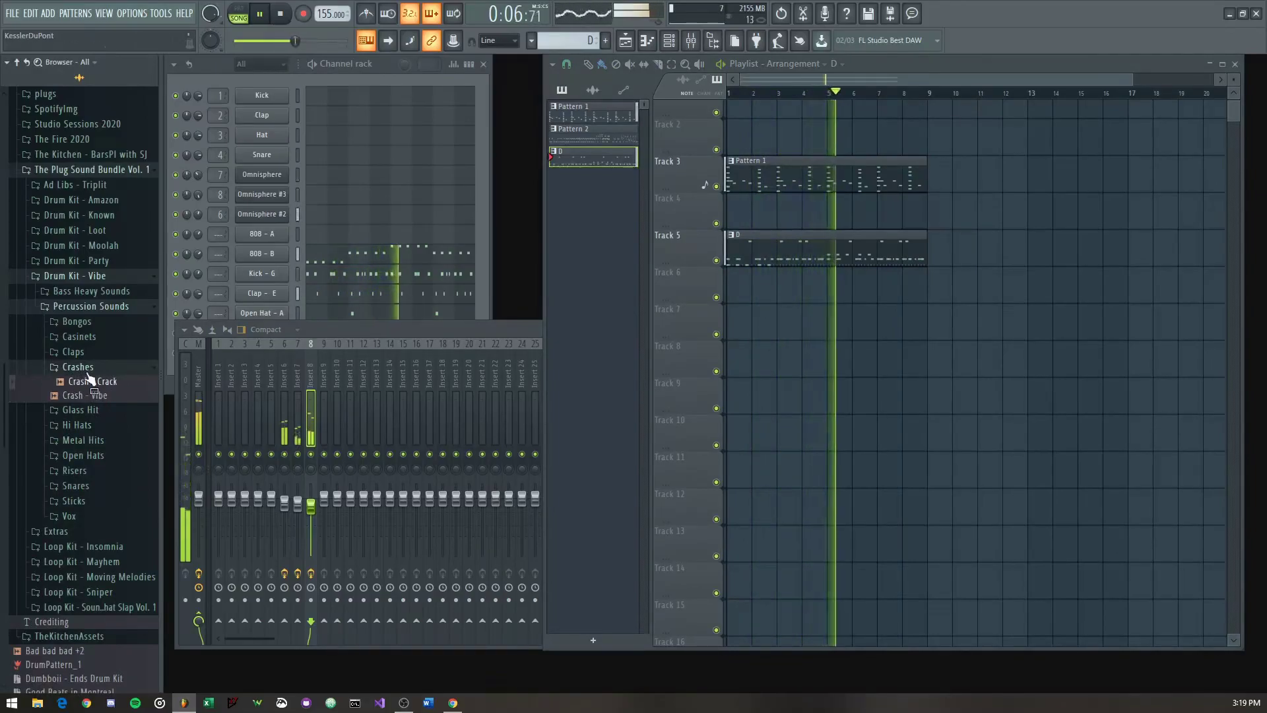
{"action": "left_click", "coordinate": [74, 353]}
{"action": "left_click", "coordinate": [93, 352]}
{"action": "left_click", "coordinate": [105, 365]}
{"action": "left_click", "coordinate": [104, 352]}
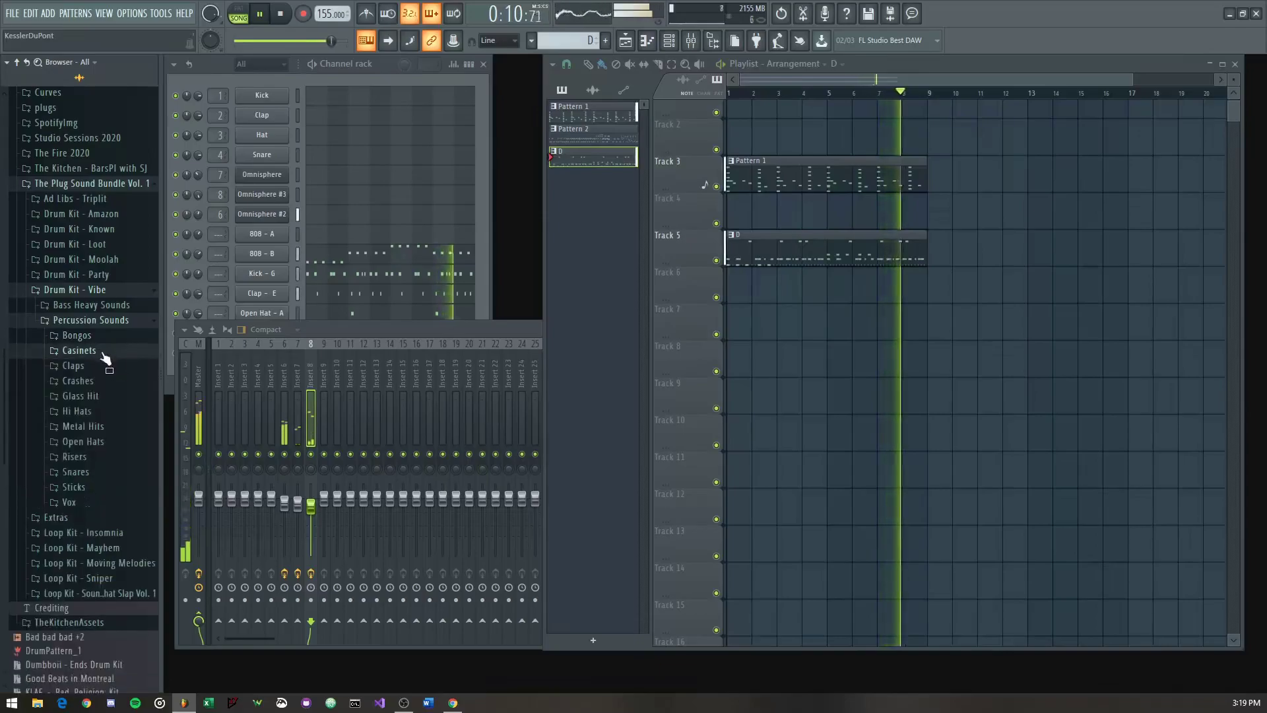
{"action": "left_click", "coordinate": [104, 338]}
{"action": "left_click", "coordinate": [107, 352]}
{"action": "left_click", "coordinate": [114, 367]}
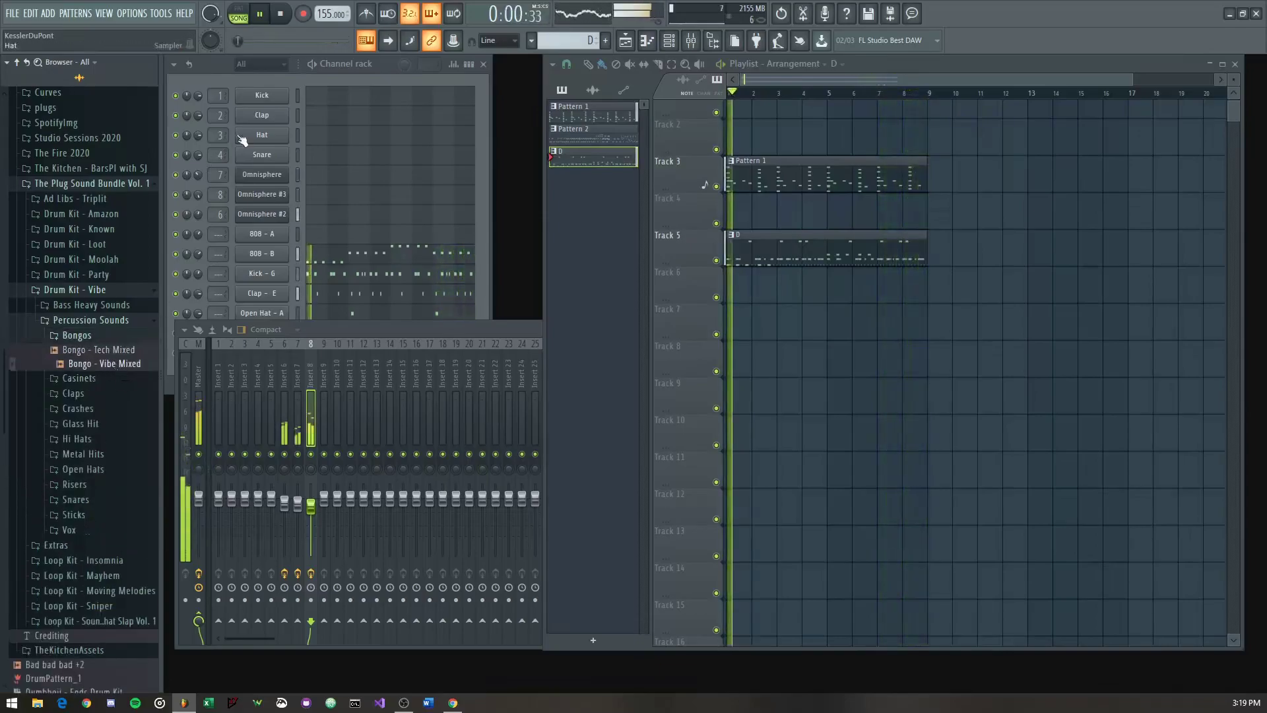
Step: Add Bongo - Tech Mixed as a new channel and adjust the sample's stereo delay
{"action": "left_click", "coordinate": [233, 86]}
{"action": "left_click_drag", "start_coordinate": [115, 349], "coordinate": [255, 362]}
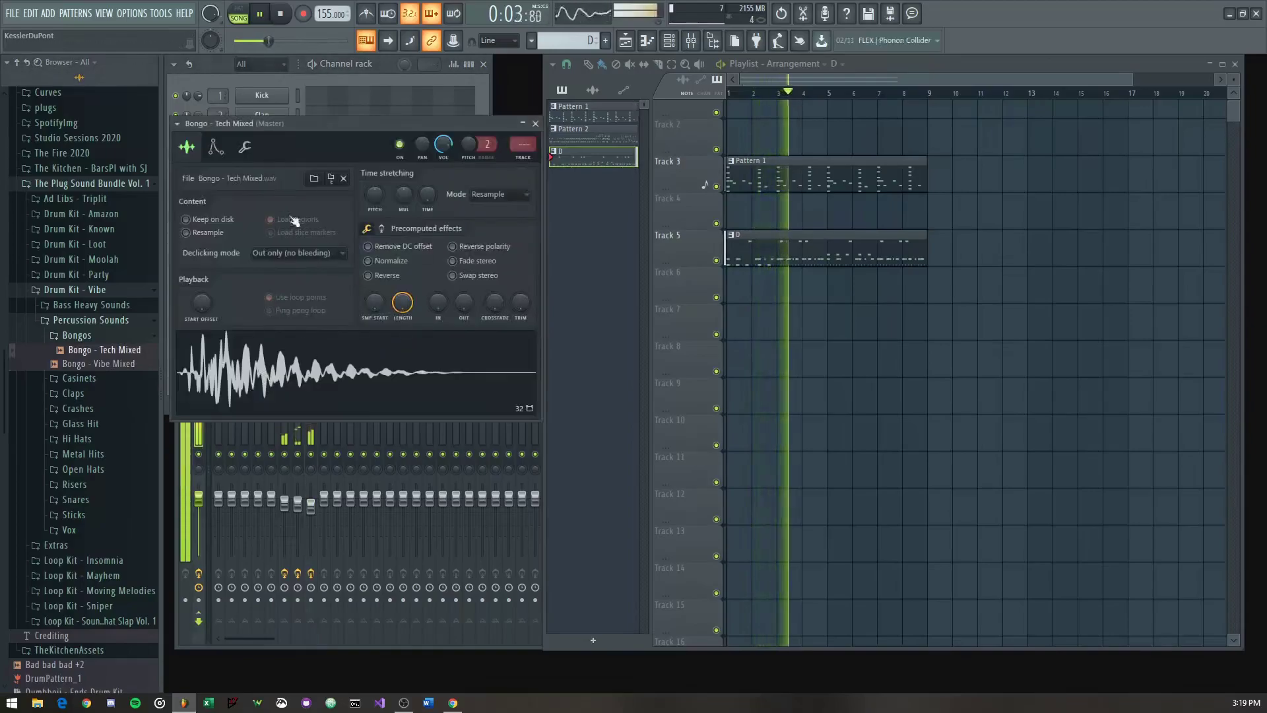
{"action": "left_click", "coordinate": [381, 229]}
{"action": "left_click_drag", "start_coordinate": [434, 302], "coordinate": [434, 318]}
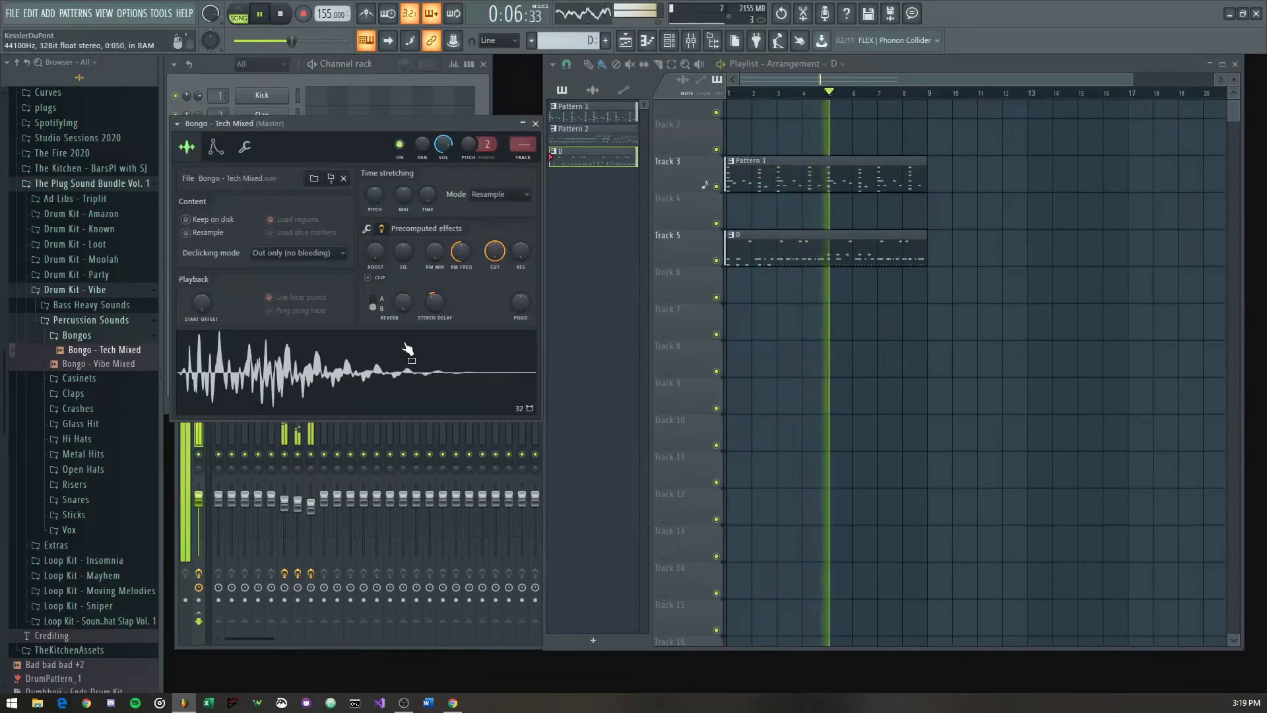
{"action": "key", "text": "Escape"}
Step: Place Bongo - Tech Mixed notes at C#7 on the start of bars 1 and 5, and select both notes
{"action": "key", "text": "F7"}
{"action": "key", "text": "space"}
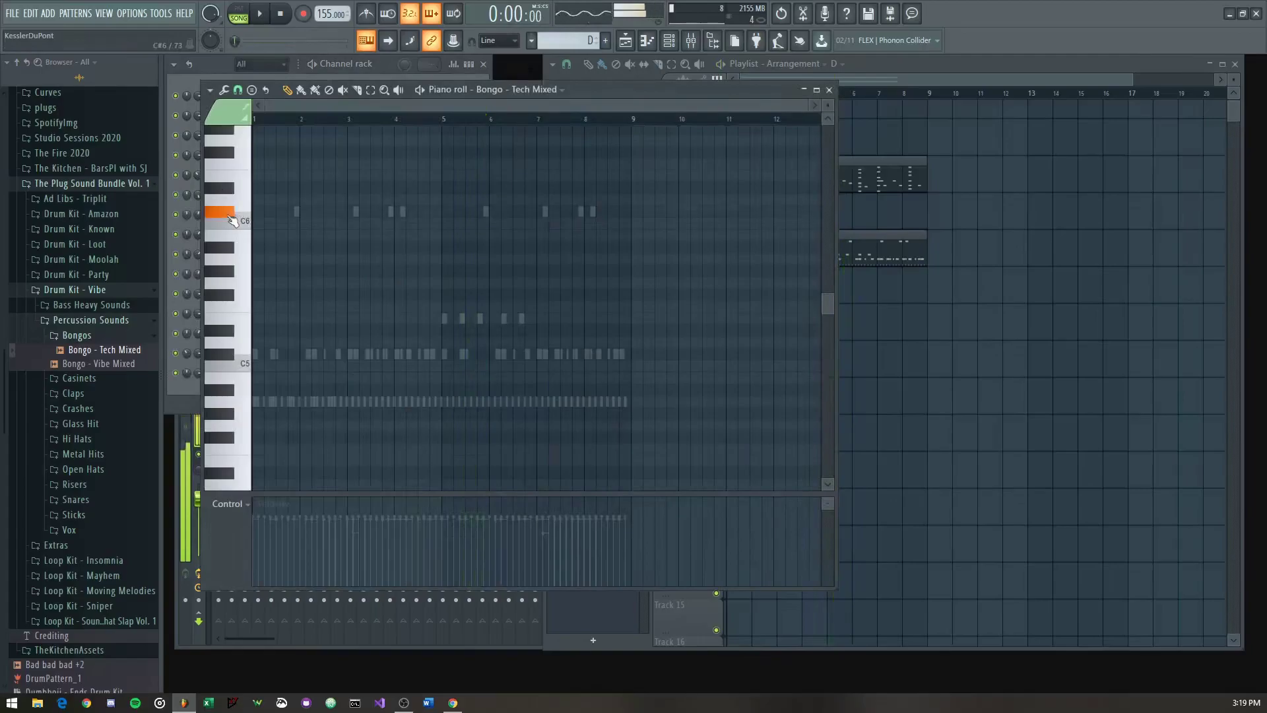
{"action": "scroll", "coordinate": [231, 217], "scroll_direction": "up", "scroll_amount": 3}
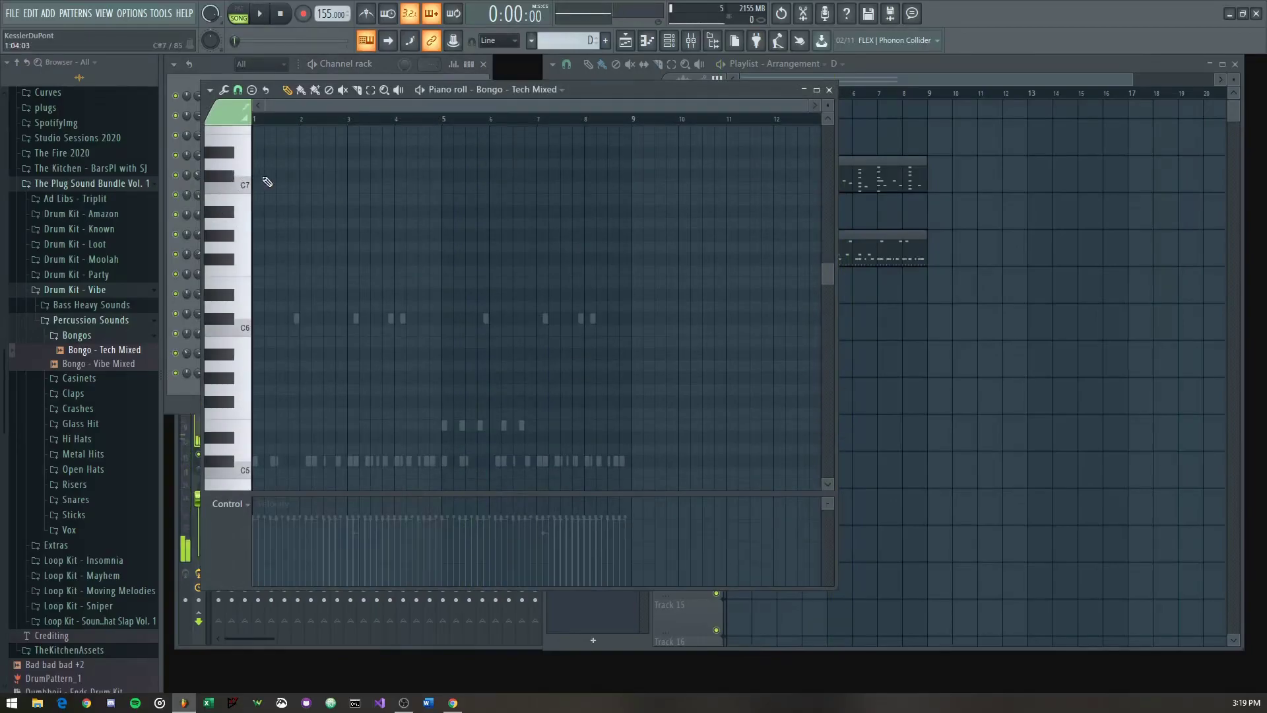
{"action": "scroll", "coordinate": [264, 181], "scroll_direction": "up", "scroll_amount": 1}
{"action": "key", "text": "space"}
{"action": "left_click", "coordinate": [257, 177]}
{"action": "scroll", "coordinate": [256, 179], "scroll_direction": "up", "scroll_amount": 1}
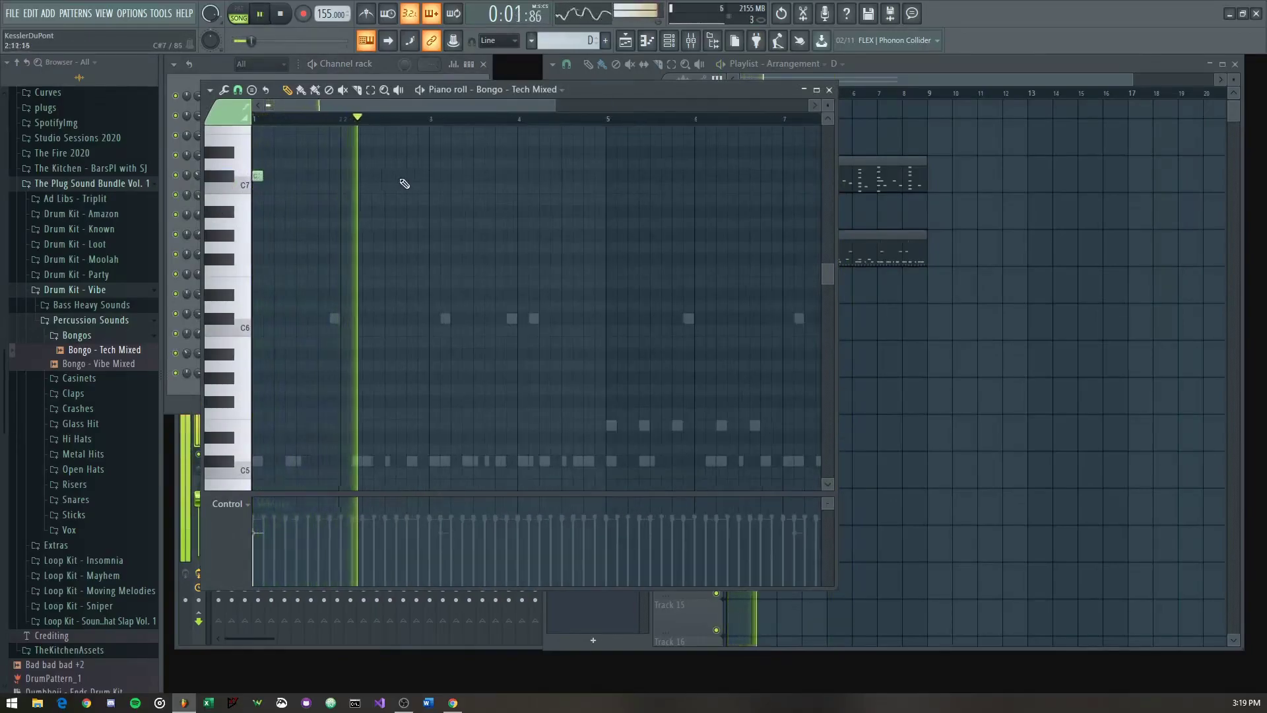
{"action": "left_click", "coordinate": [607, 178]}
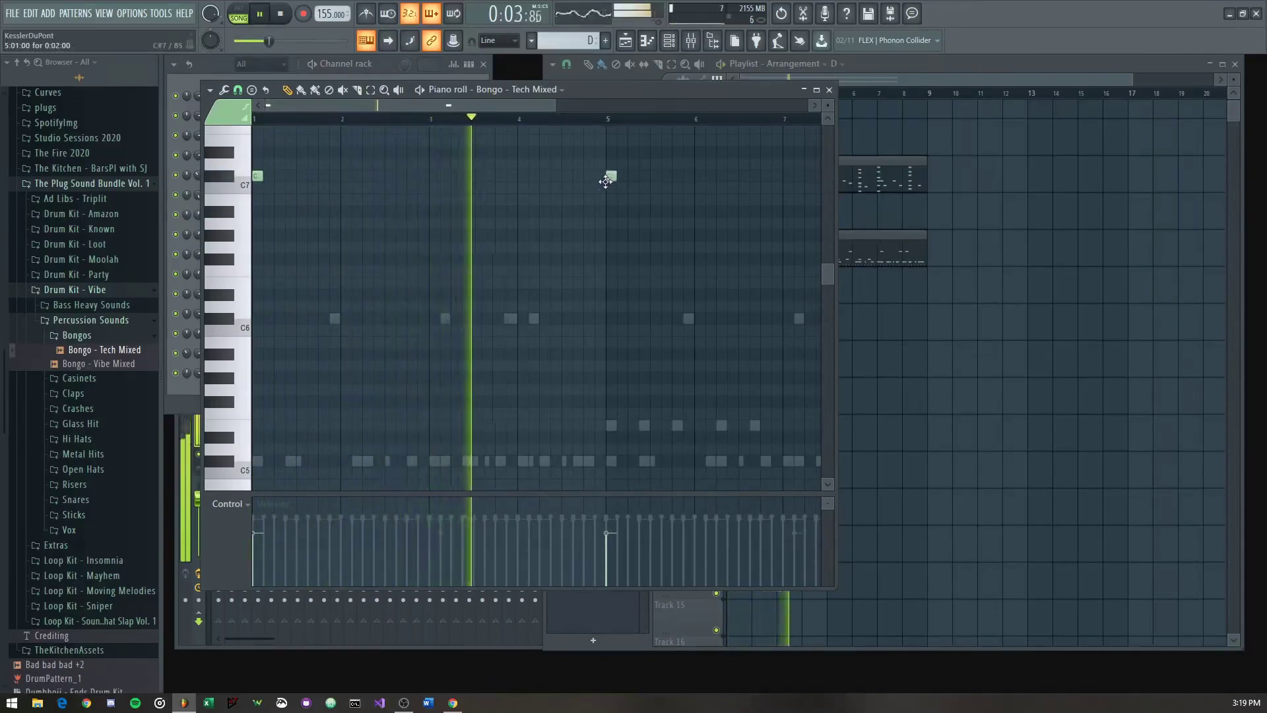
{"action": "key", "text": "ctrl+a"}
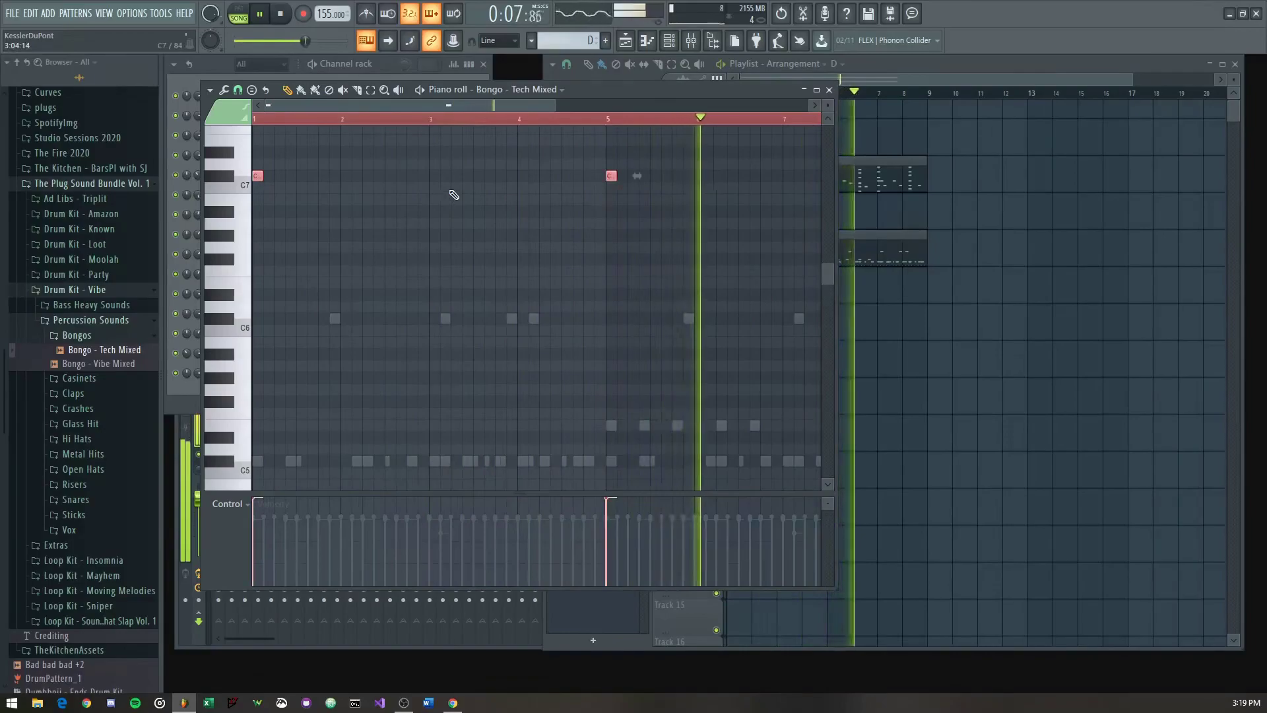
Step: Readjust the stereo delay of the Bongo - Tech Mixed sample while the beat plays
{"action": "key", "text": "F7"}
{"action": "key", "text": "space"}
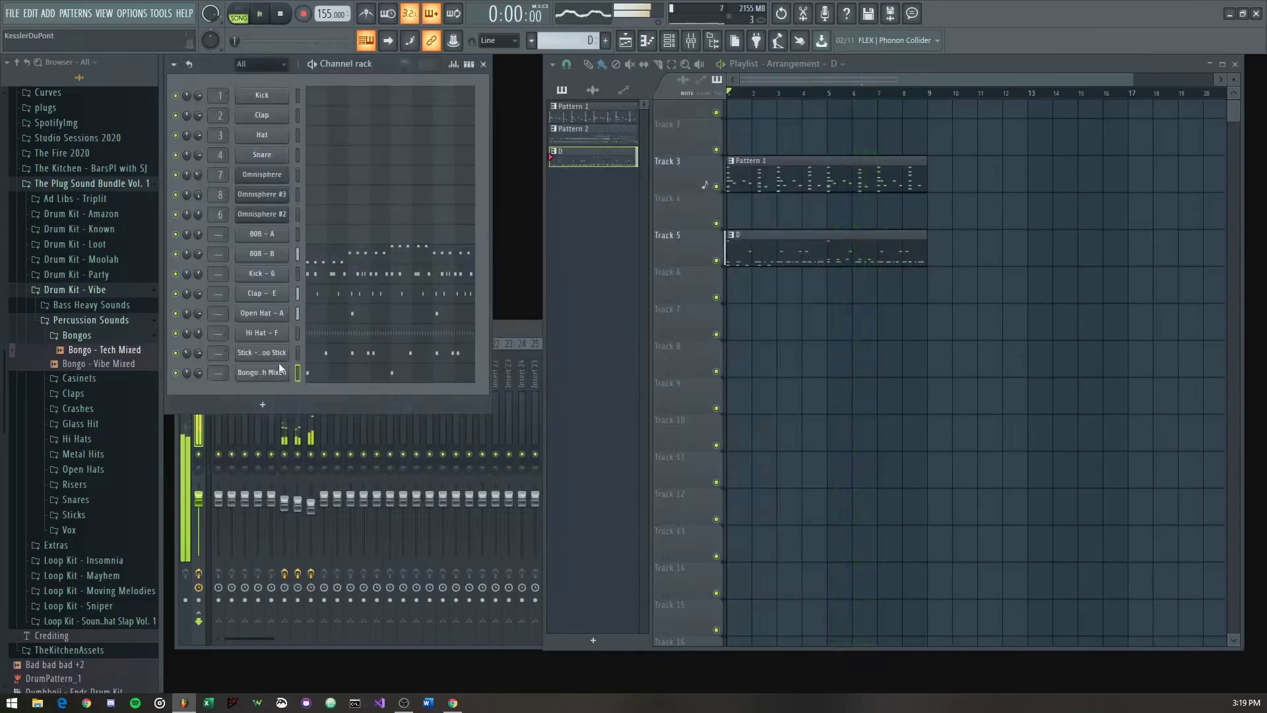
{"action": "left_click", "coordinate": [278, 374]}
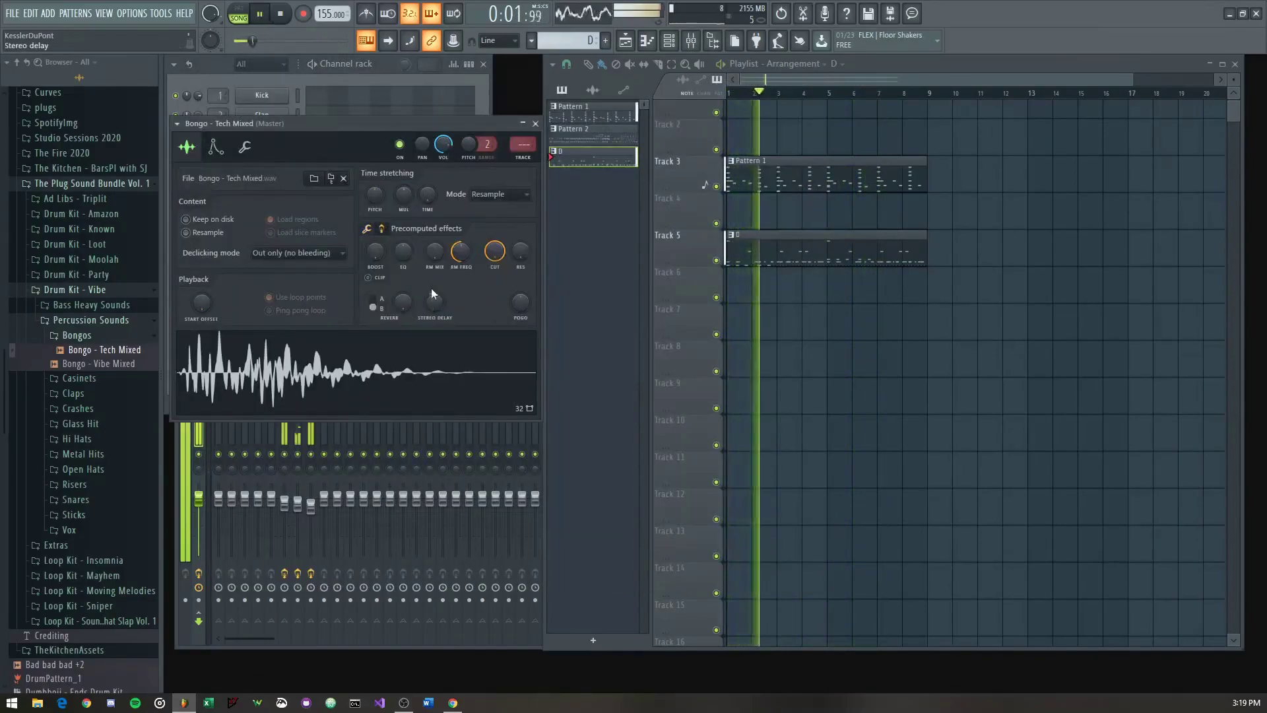
{"action": "left_click_drag", "start_coordinate": [439, 296], "coordinate": [444, 299]}
{"action": "key", "text": "Escape"}
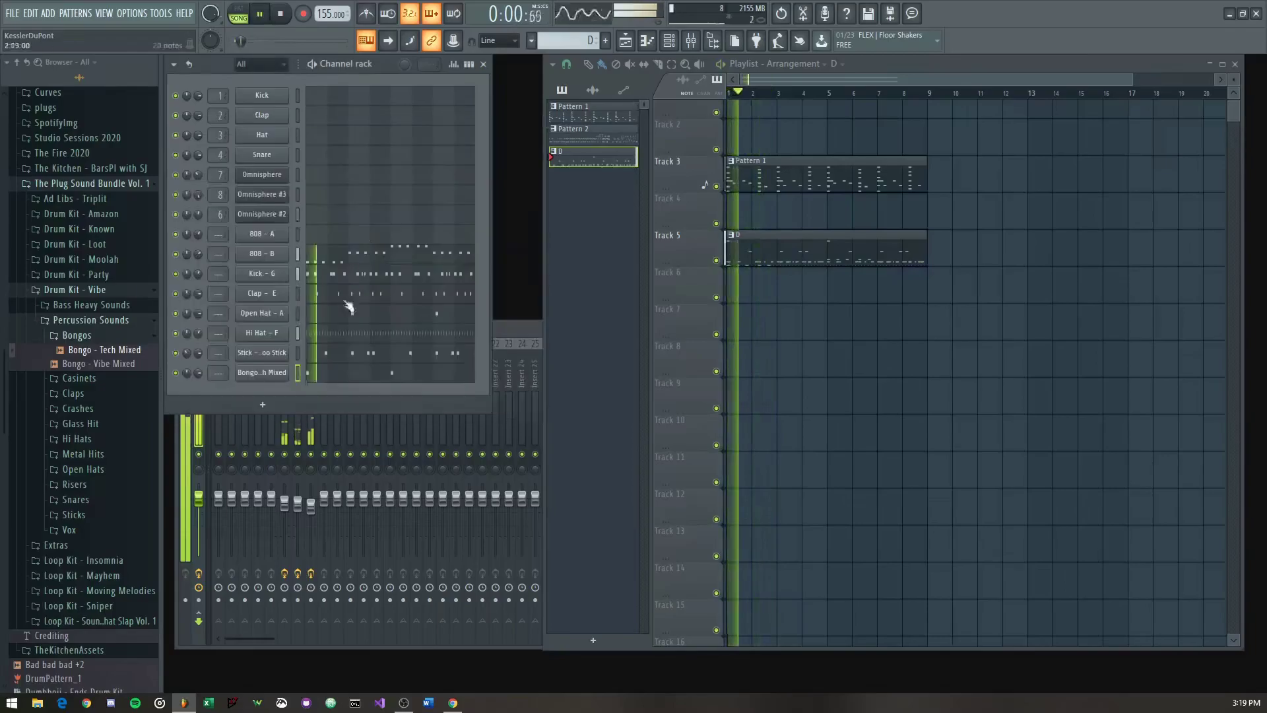
Step: Audition the bongo notes against the melody with the other drum channels muted
{"action": "left_click", "coordinate": [343, 368]}
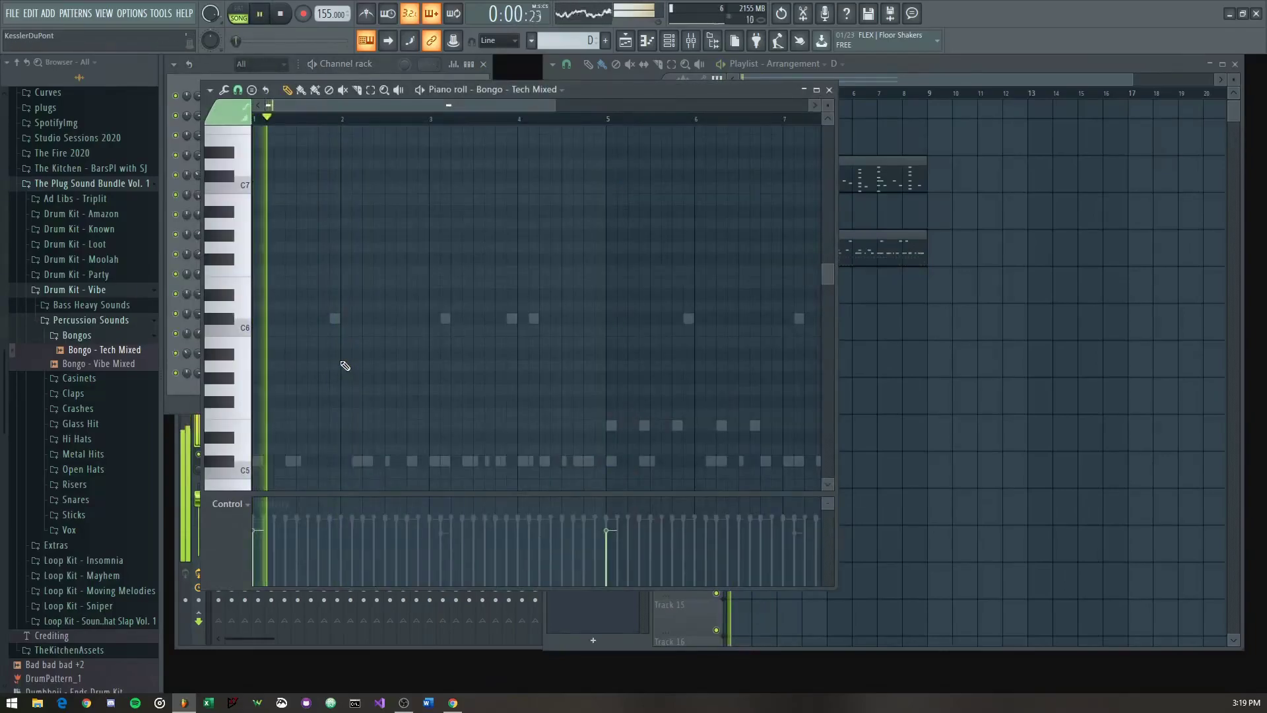
{"action": "key", "text": "space"}
{"action": "key", "text": "Escape"}
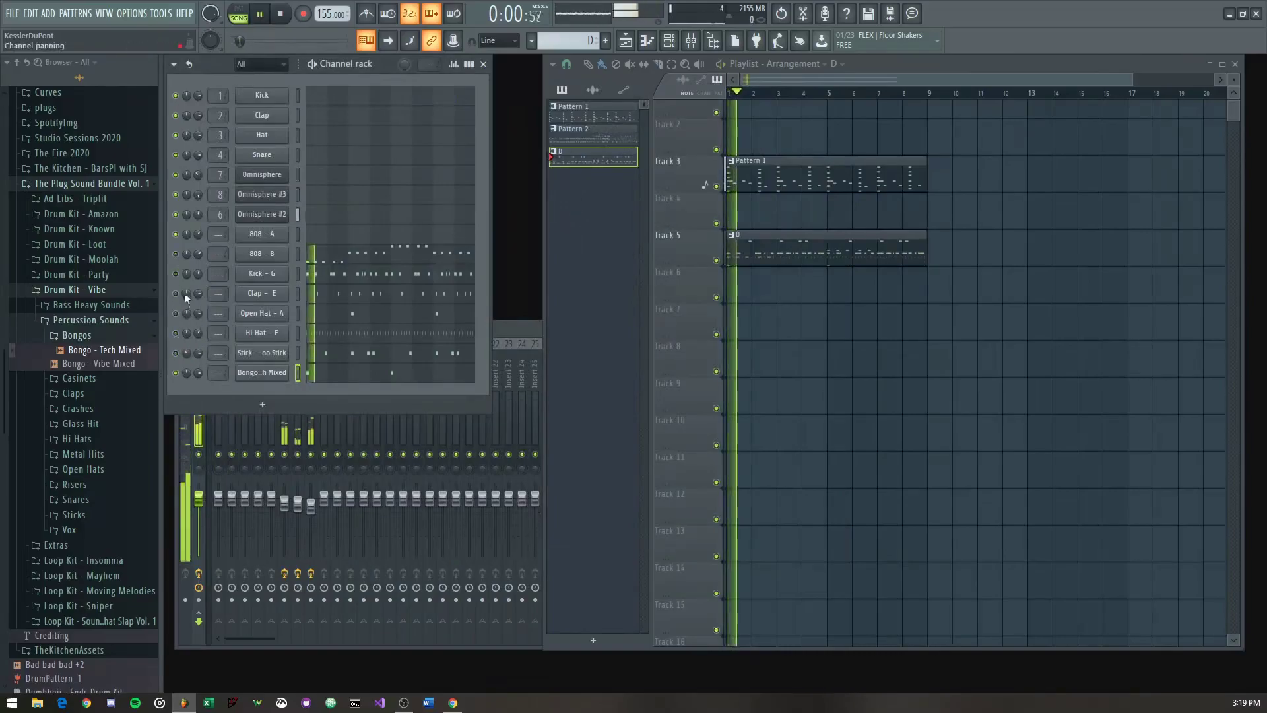
{"action": "left_click", "coordinate": [336, 374]}
{"action": "key", "text": "space"}
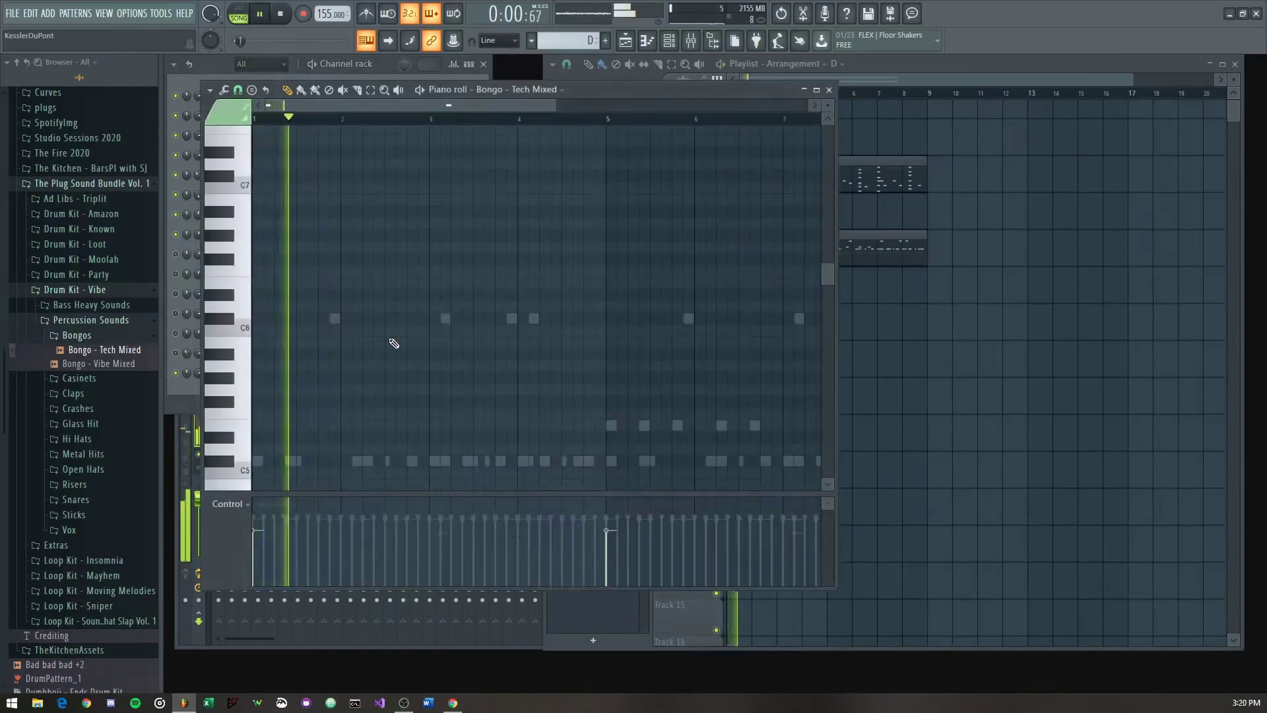
Step: Compare the bar 1 and bar 5 bongo notes at C#7 and C#6, and keep them at C#7
{"action": "key", "text": "space"}
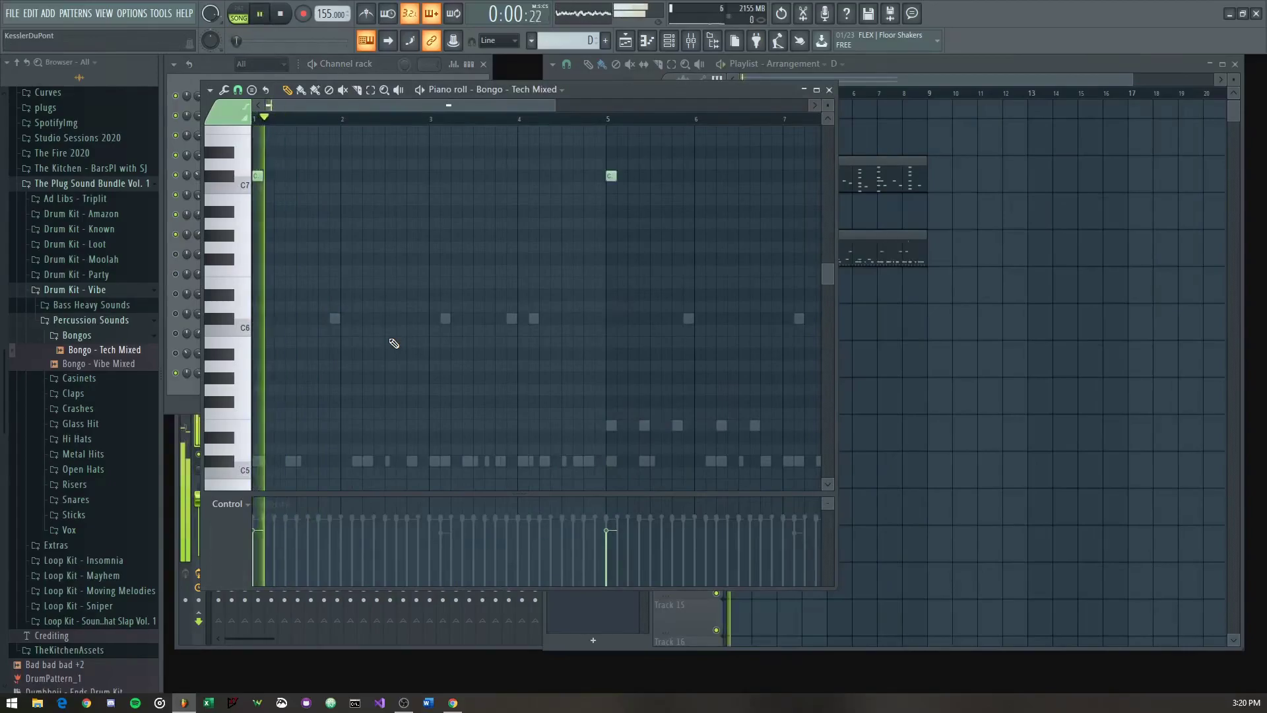
{"action": "key", "text": "space"}
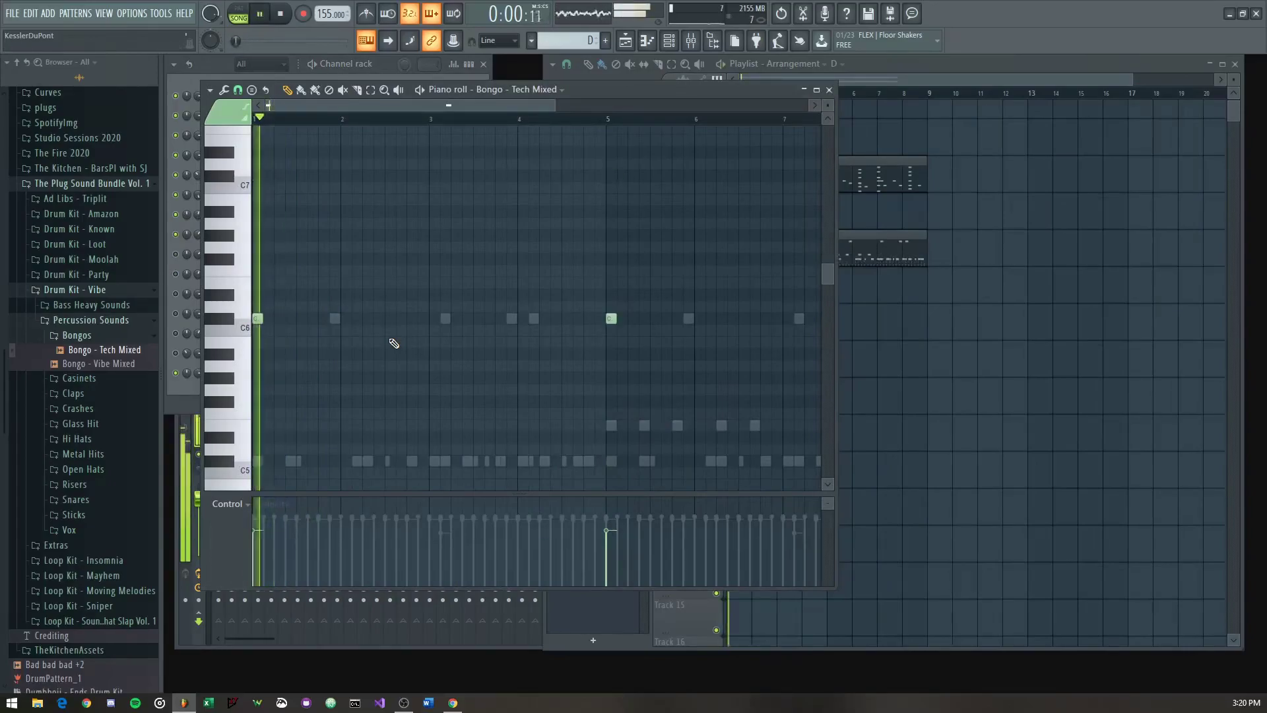
{"action": "key", "text": "space"}
{"action": "scroll", "coordinate": [394, 343], "scroll_direction": "down", "scroll_amount": 1}
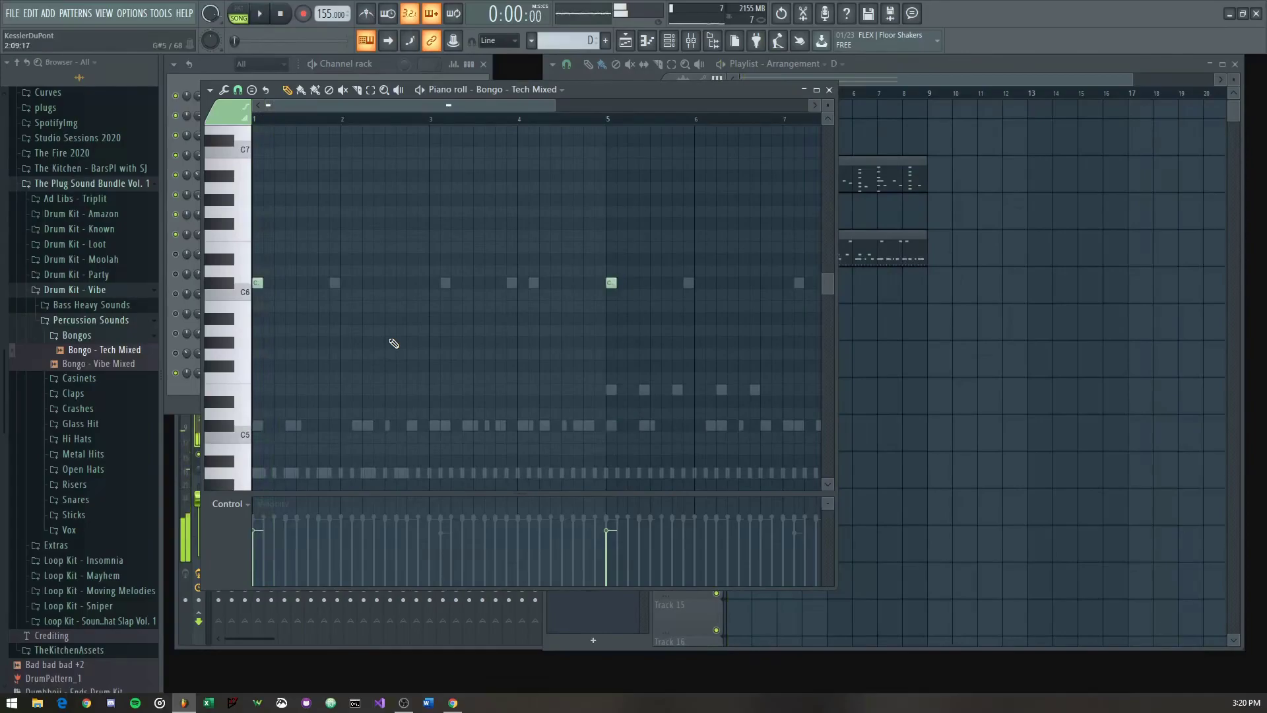
{"action": "key", "text": "space"}
{"action": "key", "text": "F7"}
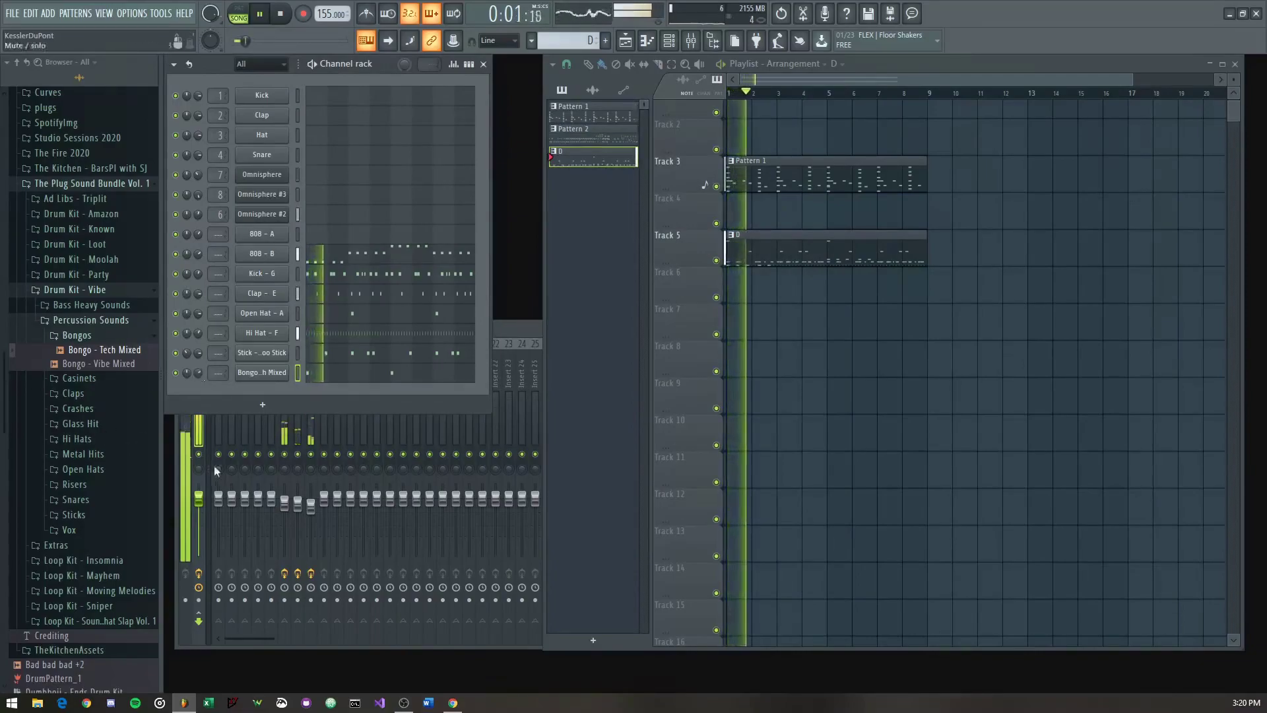
Step: Add the Crash - Vibe sample from the Crashes folder as a new channel below the bongo
{"action": "key", "text": "space"}
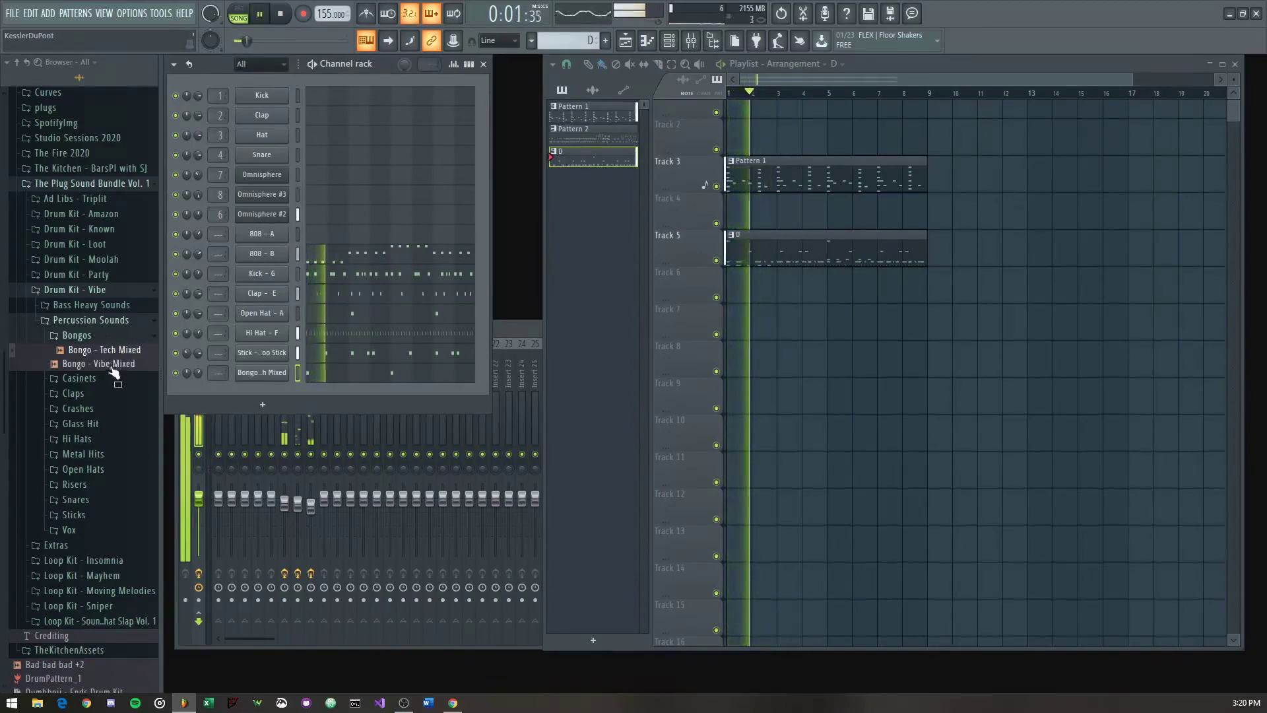
{"action": "left_click", "coordinate": [93, 410]}
{"action": "key", "text": "space"}
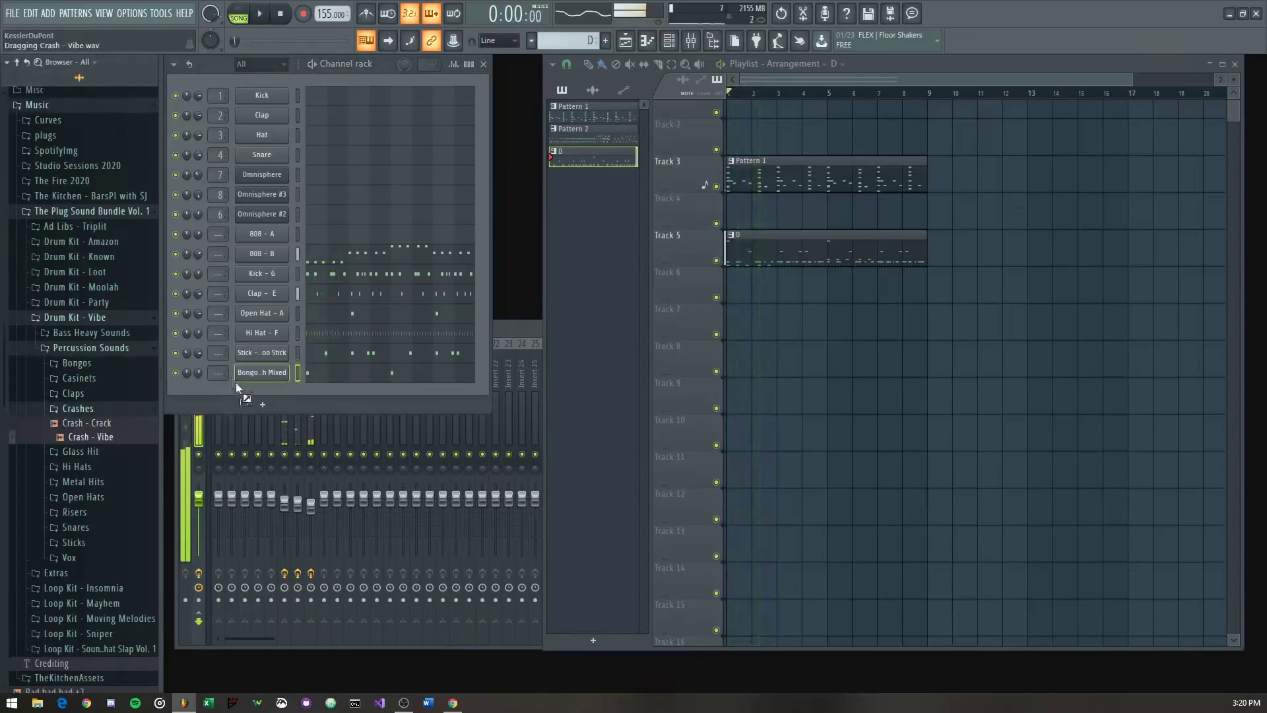
{"action": "left_click_drag", "start_coordinate": [231, 378], "coordinate": [267, 389]}
Step: Place a Crash - Vibe note at C#6 on the start of bar 1 and play the pattern
{"action": "left_click", "coordinate": [326, 392]}
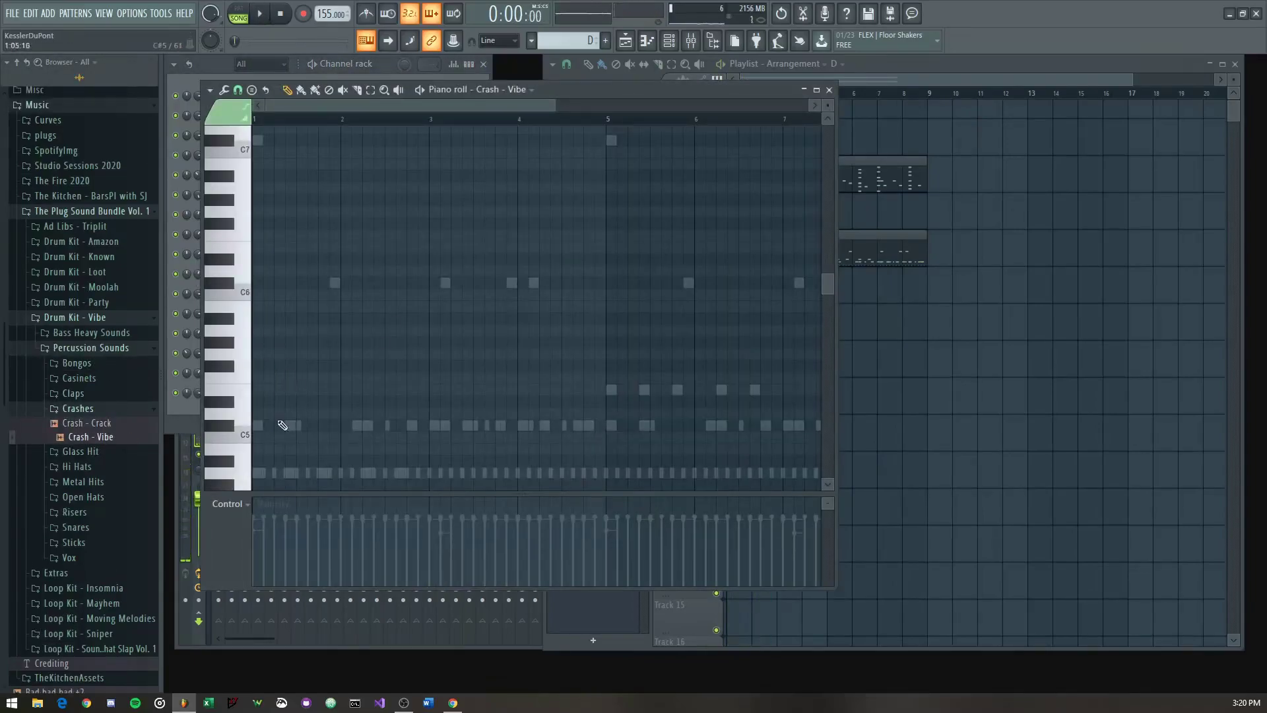
{"action": "key", "text": "space"}
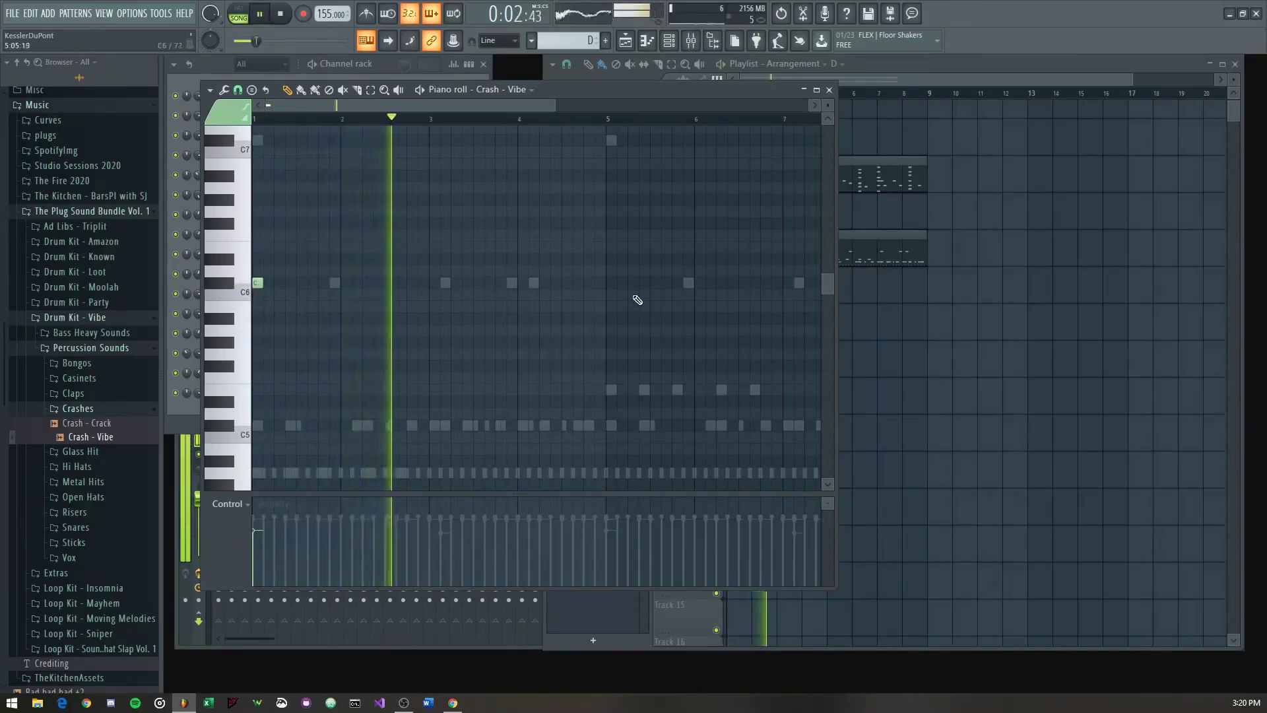
{"action": "left_click_drag", "start_coordinate": [627, 294], "coordinate": [565, 307]}
{"action": "scroll", "coordinate": [564, 294], "scroll_direction": "down", "scroll_amount": 2}
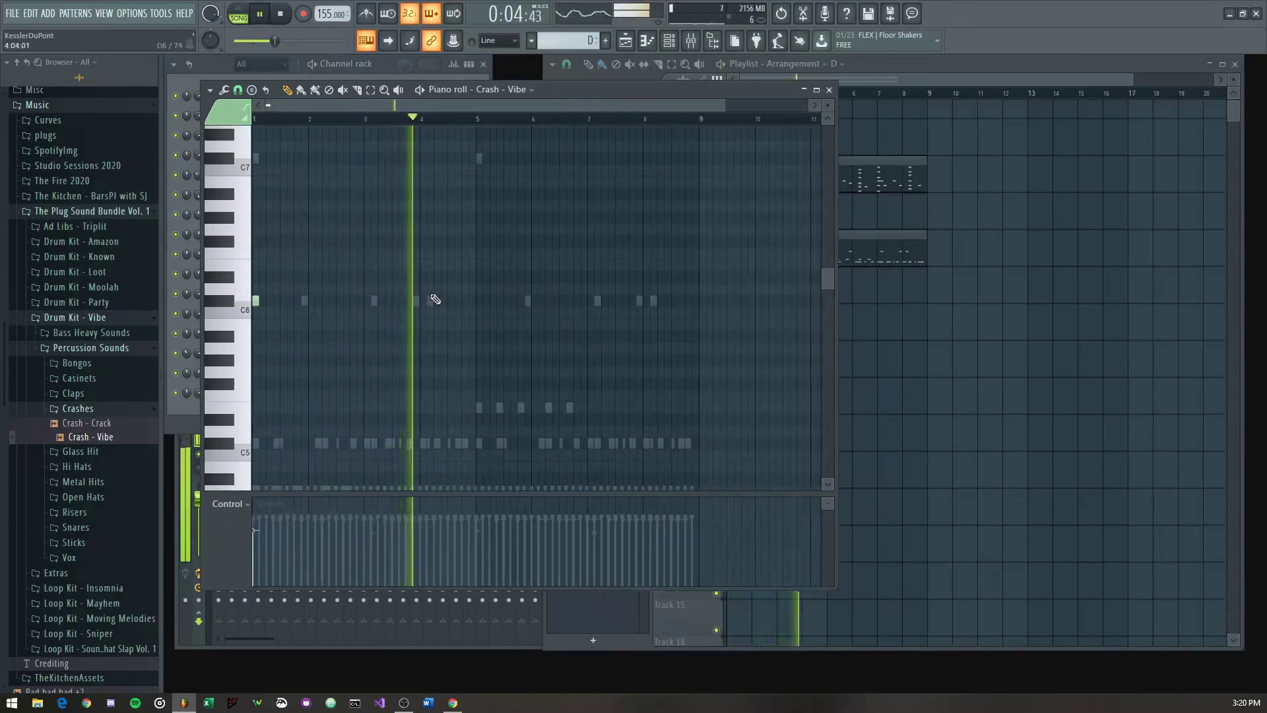
Step: Adjust the panning and volume of the Crash - Vibe channel while the arrangement plays
{"action": "key", "text": "F7"}
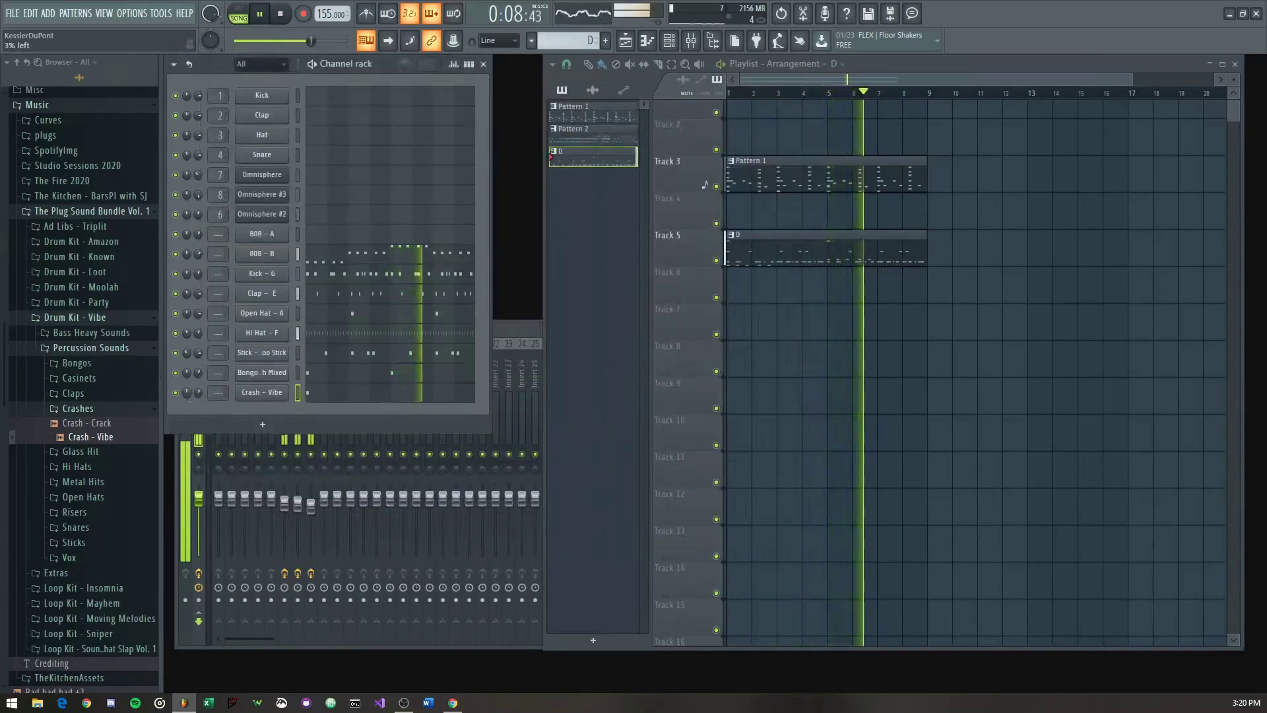
{"action": "right_click", "coordinate": [186, 392]}
{"action": "left_click", "coordinate": [199, 403]}
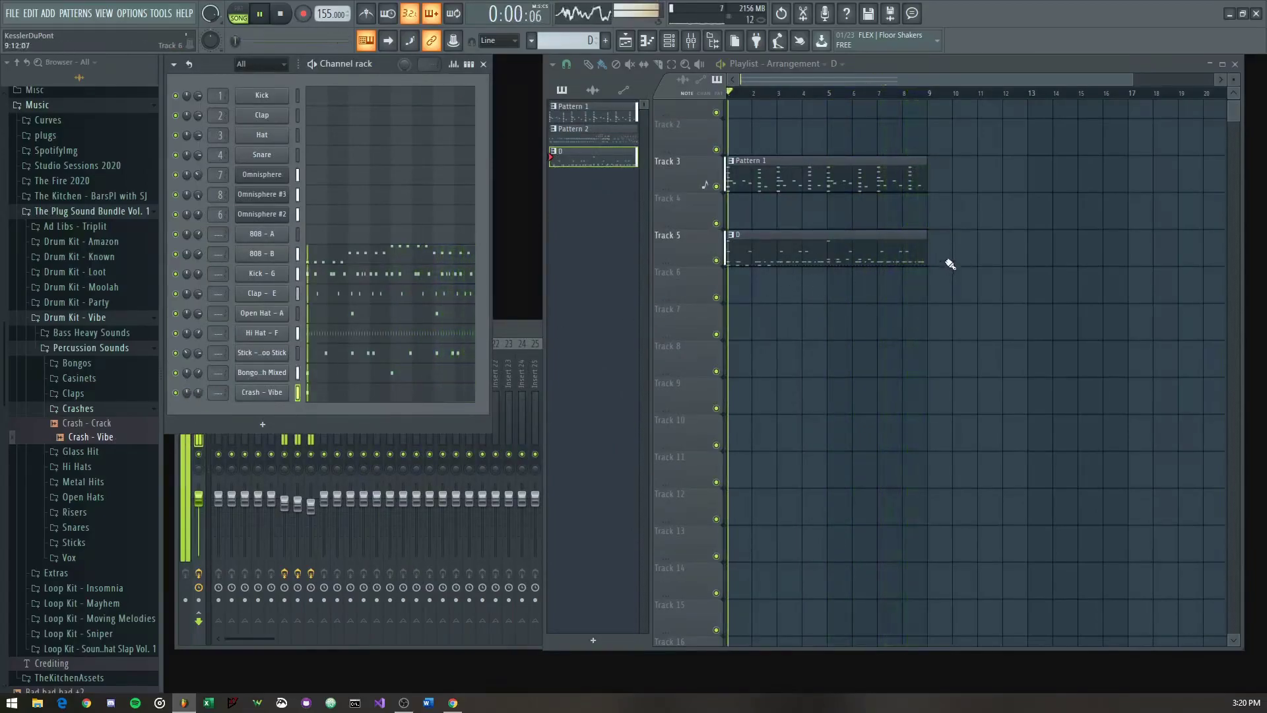
Step: Audition the Metal Hits samples and add Metal Hit - Triangle as a new channel below the bongo
{"action": "left_click", "coordinate": [92, 409]}
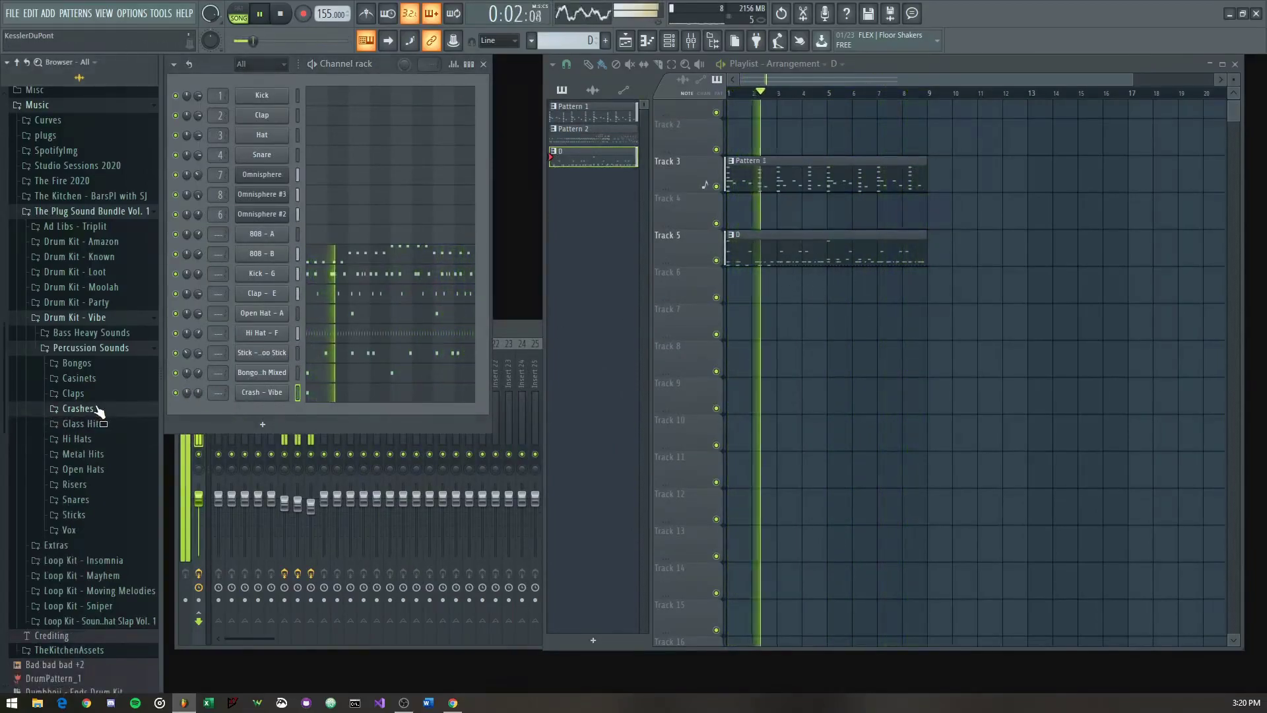
{"action": "left_click", "coordinate": [93, 454]}
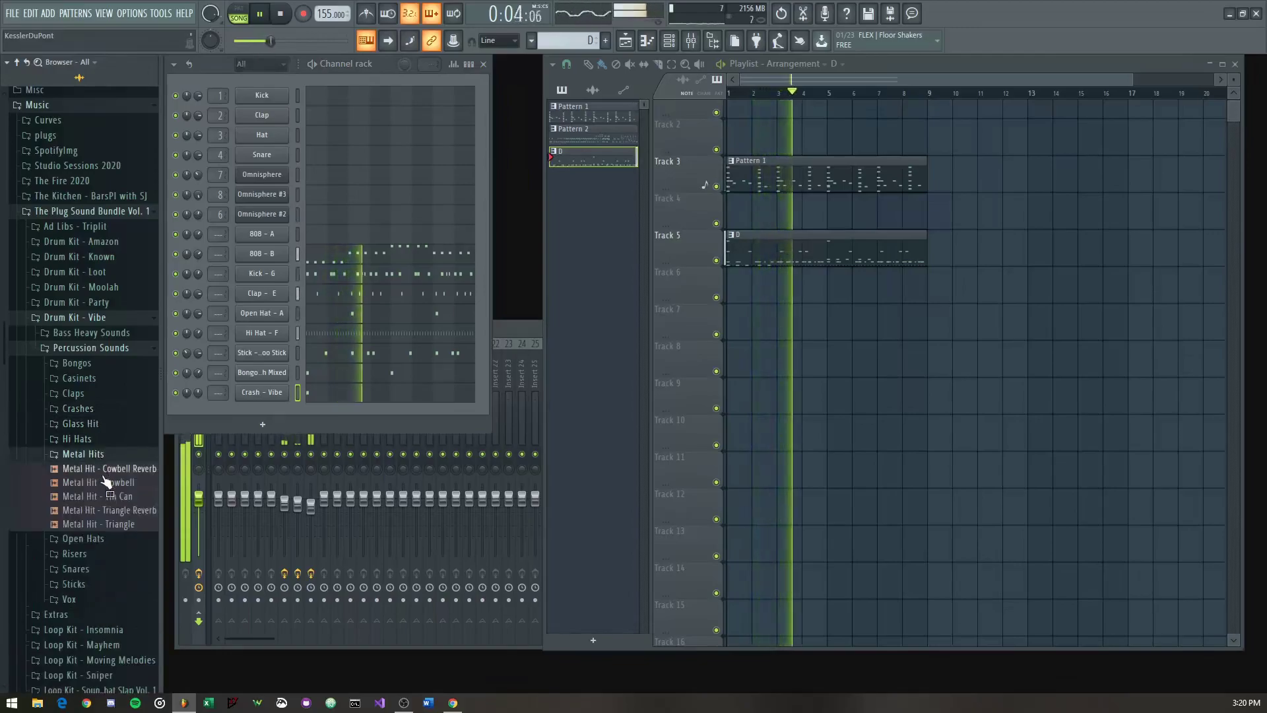
{"action": "left_click", "coordinate": [113, 499]}
{"action": "left_click", "coordinate": [120, 524]}
{"action": "left_click", "coordinate": [125, 512]}
{"action": "left_click", "coordinate": [135, 523]}
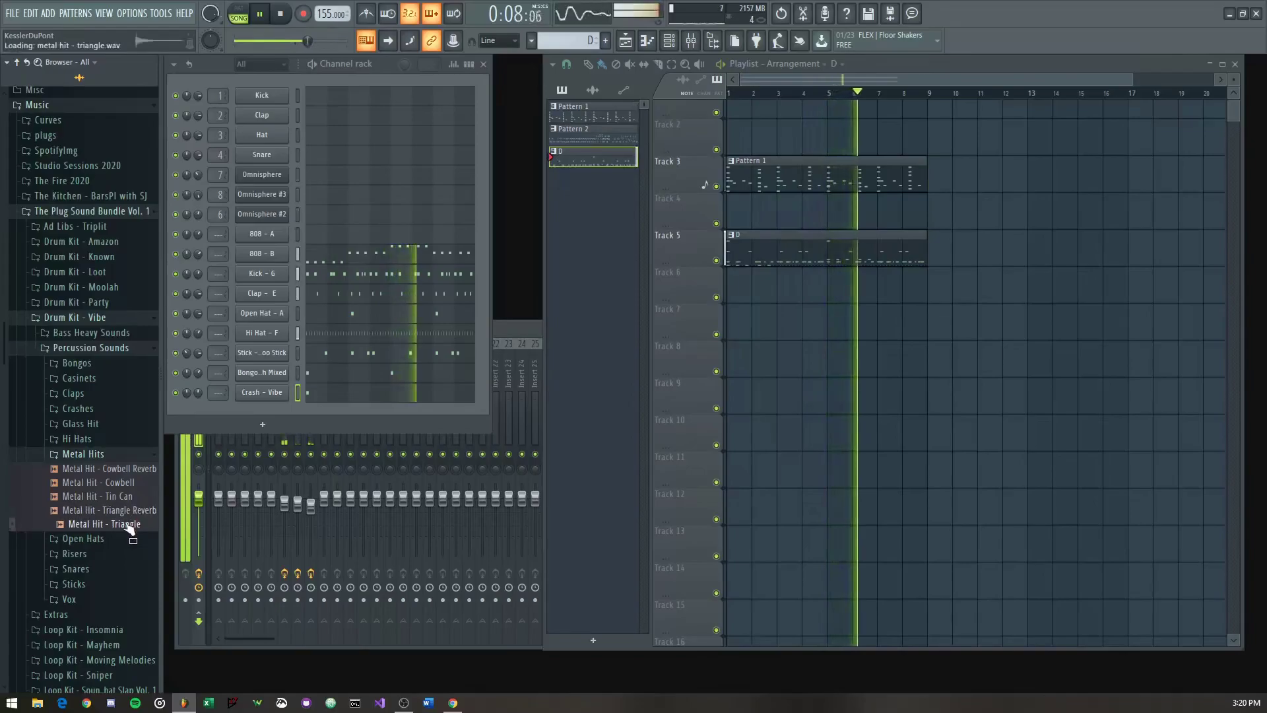
{"action": "left_click_drag", "start_coordinate": [135, 522], "coordinate": [275, 382]}
Step: Copy the bongo channel's notes into the Metal Hit - Triangle channel
{"action": "right_click", "coordinate": [271, 373]}
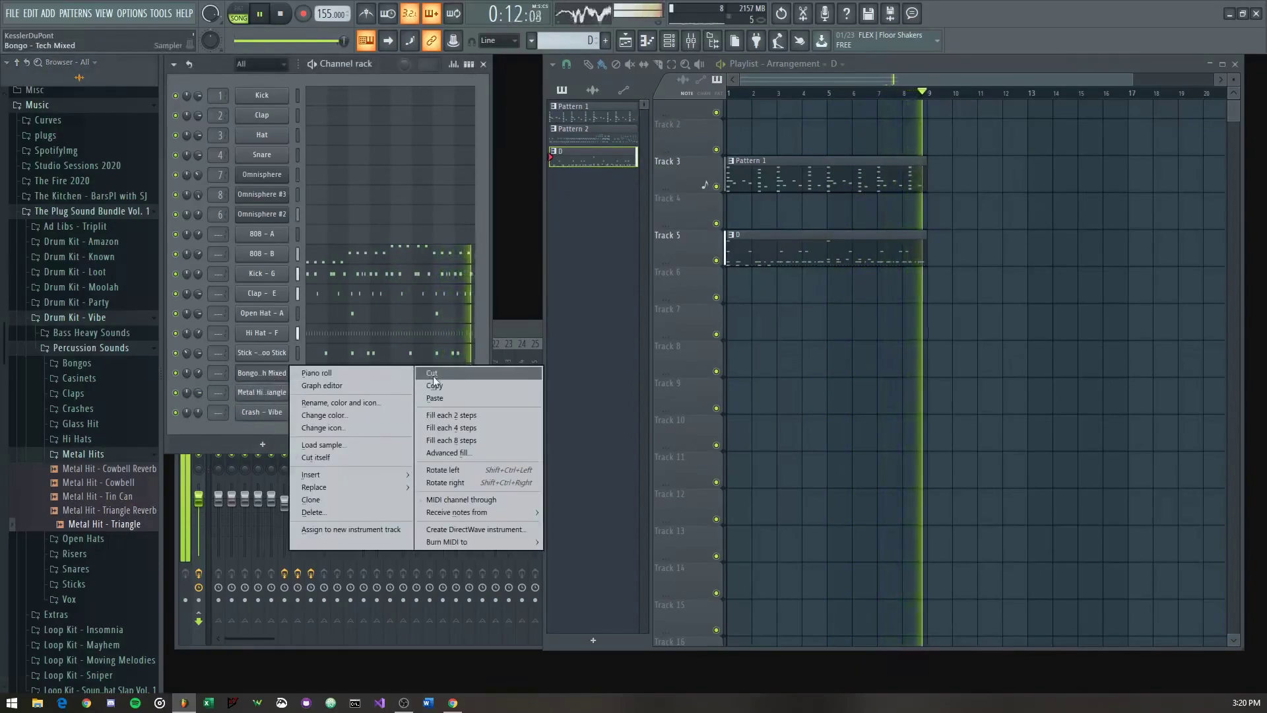
{"action": "left_click", "coordinate": [417, 387]}
{"action": "right_click", "coordinate": [284, 391]}
{"action": "left_click", "coordinate": [462, 405]}
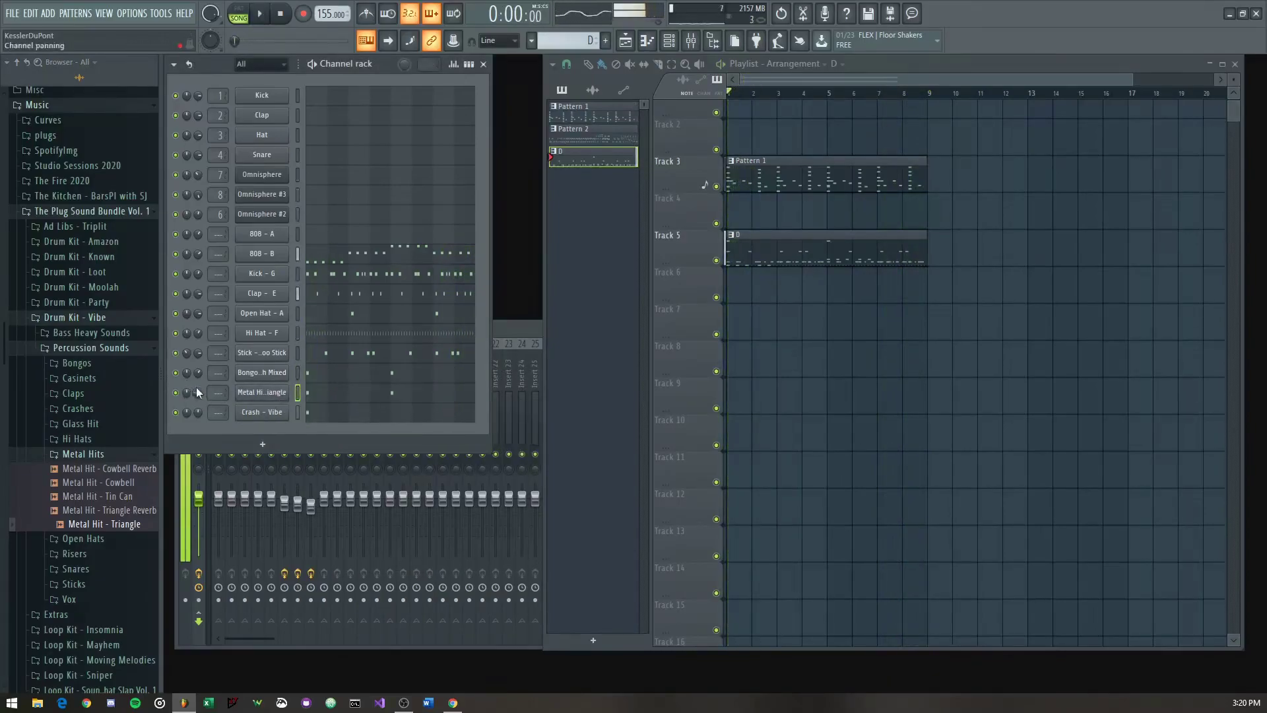
Step: Lower the Metal Hit - Triangle channel's volume and remove its bar 5 note, leaving only the bar 1 note
{"action": "key", "text": "space"}
{"action": "left_click_drag", "start_coordinate": [197, 395], "coordinate": [197, 416]}
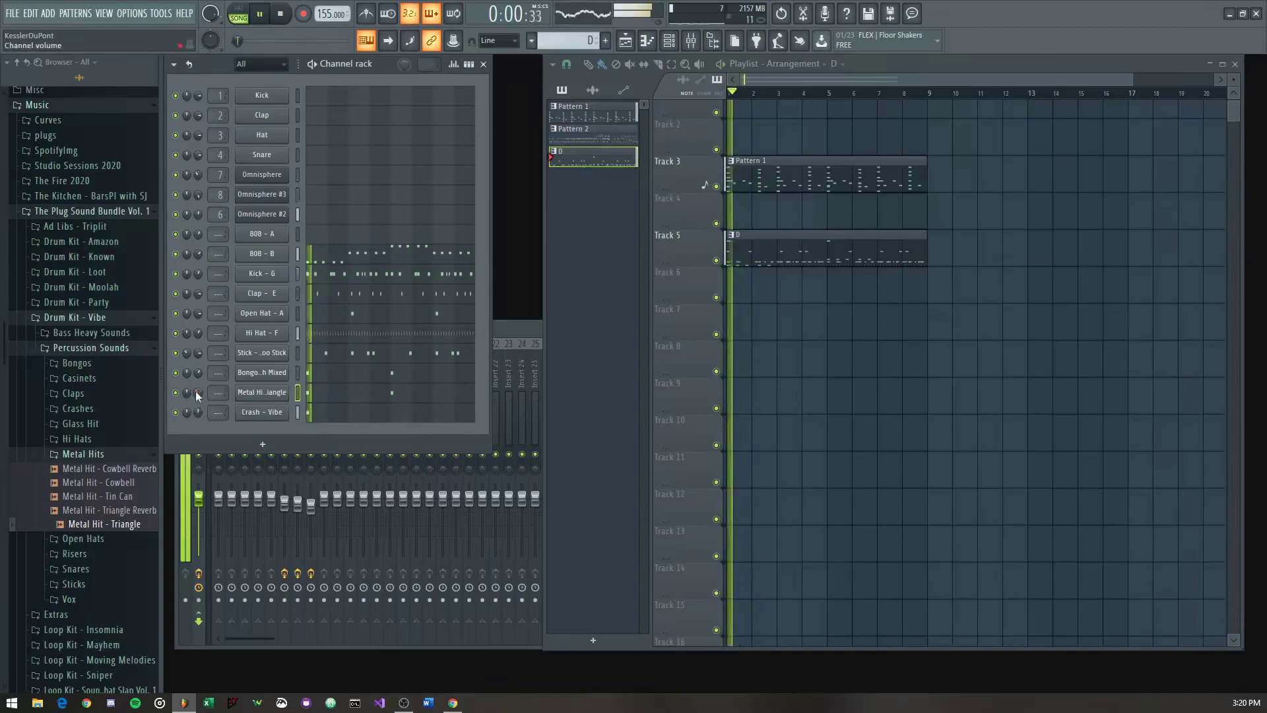
{"action": "left_click", "coordinate": [328, 396]}
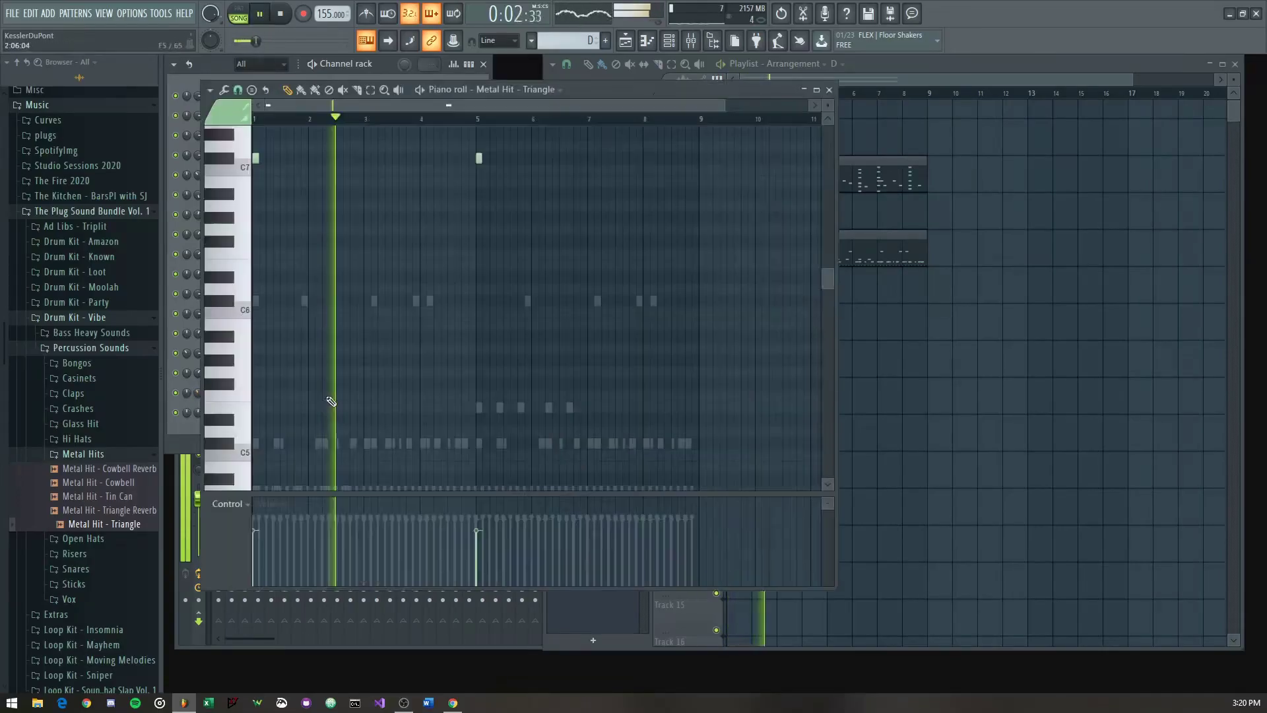
{"action": "scroll", "coordinate": [453, 246], "scroll_direction": "up", "scroll_amount": 3}
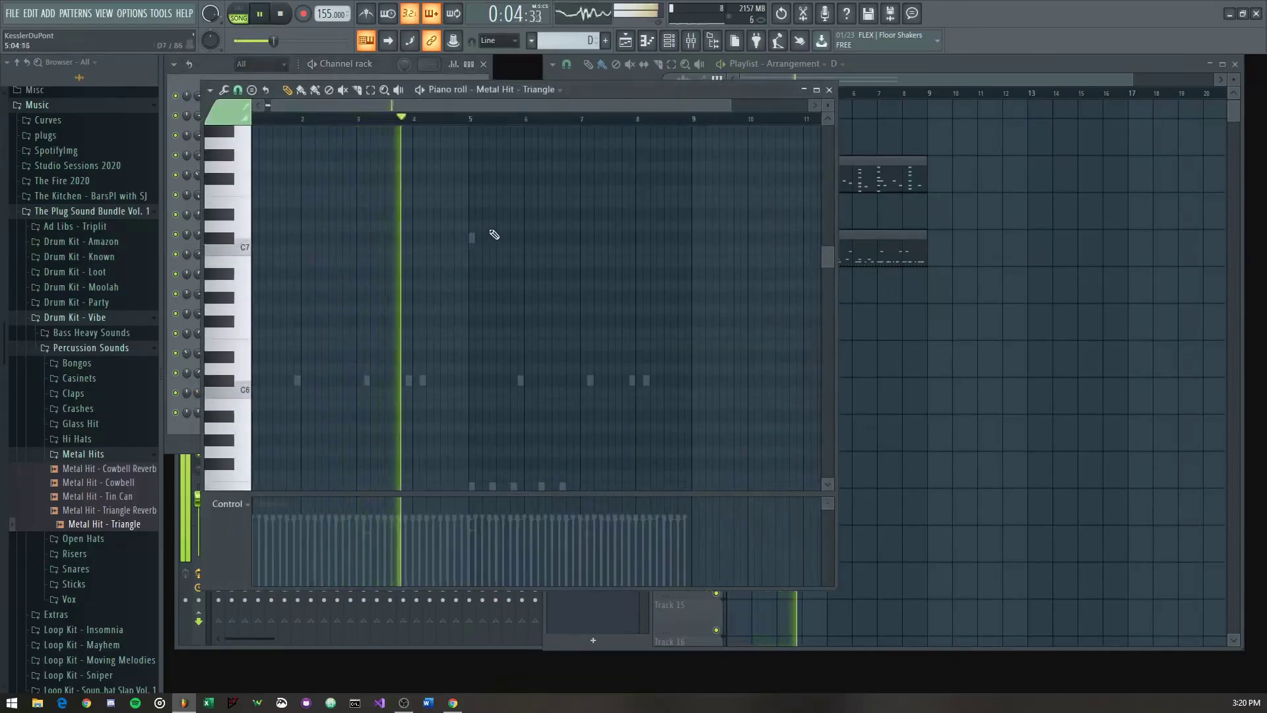
{"action": "key", "text": "Escape"}
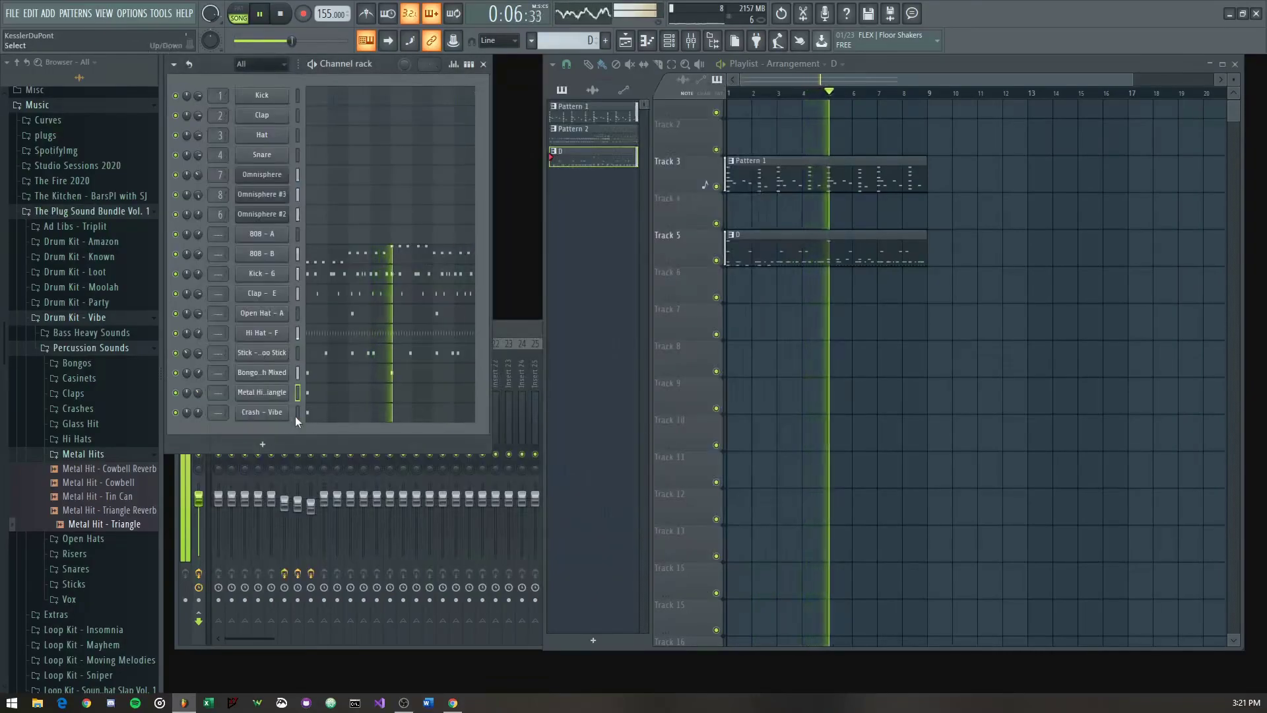
Step: Delete the Crash - Vibe channel
{"action": "right_click", "coordinate": [261, 414]}
{"action": "key", "text": "d"}
{"action": "key", "text": "Return"}
Step: Audition the Vox breath samples and add Vox - BreathB as a new channel below the triangle
{"action": "left_click", "coordinate": [94, 454]}
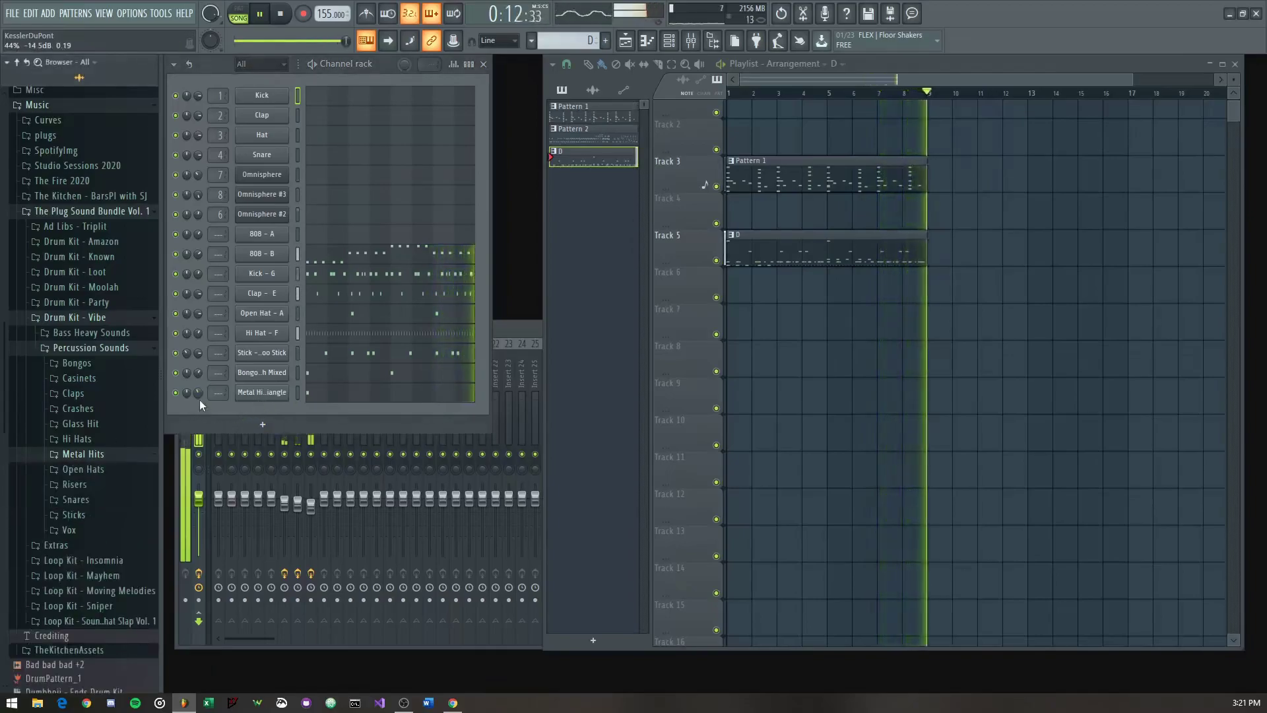
{"action": "left_click", "coordinate": [69, 529]}
{"action": "left_click", "coordinate": [92, 571]}
{"action": "left_click", "coordinate": [108, 586]}
{"action": "left_click", "coordinate": [111, 547]}
{"action": "left_click", "coordinate": [111, 560]}
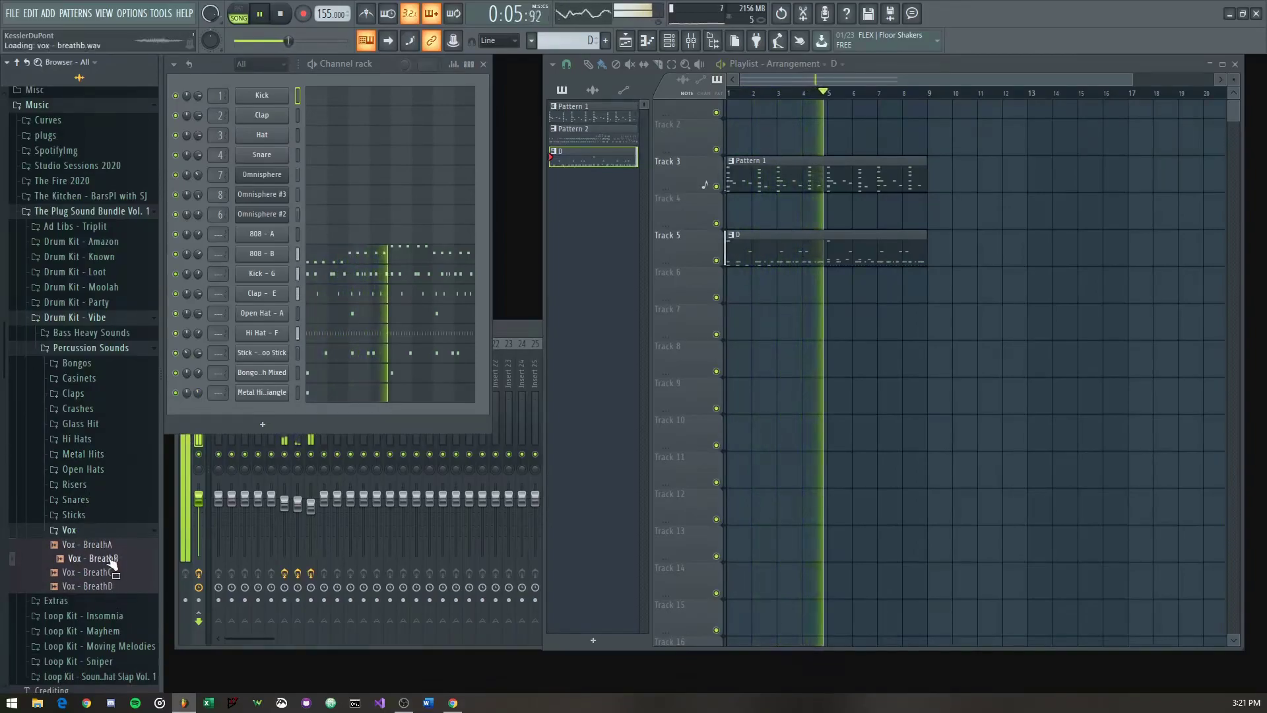
{"action": "left_click_drag", "start_coordinate": [288, 397], "coordinate": [258, 409]}
Step: Place four Vox - BreathB notes at C#6 during playback, one in each of bars 1 to 4
{"action": "left_click", "coordinate": [334, 416]}
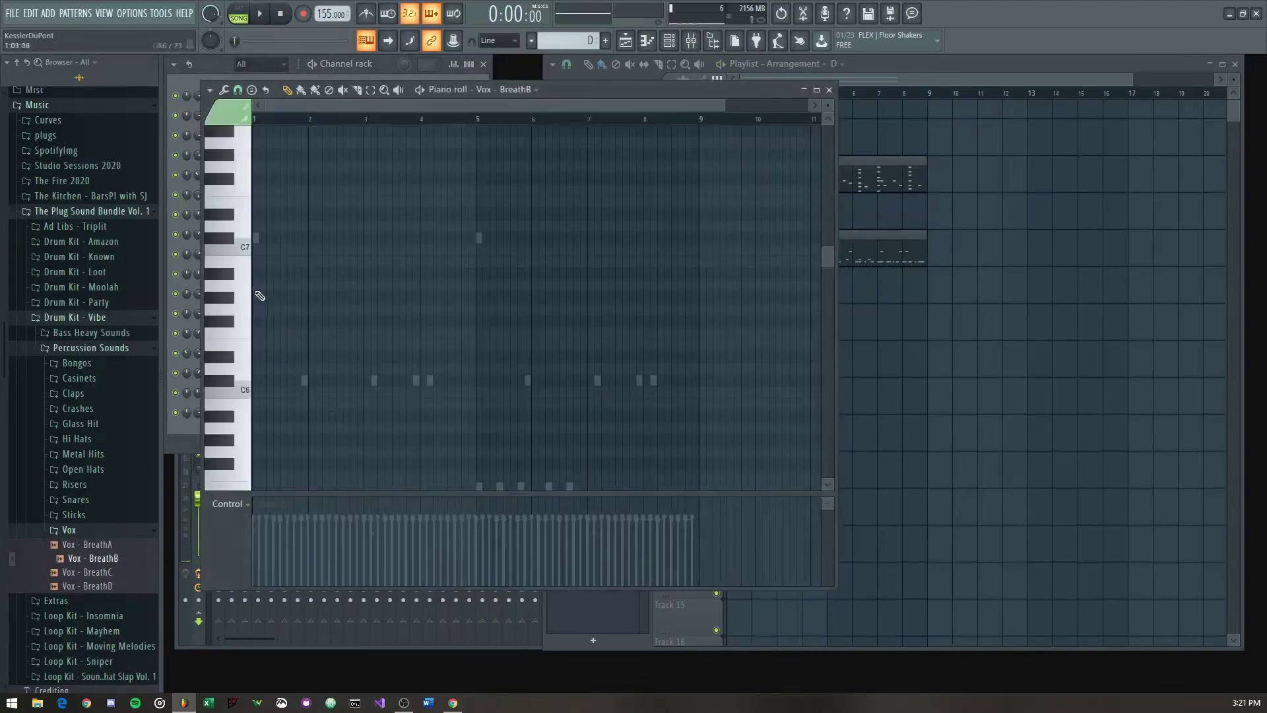
{"action": "key", "text": "space"}
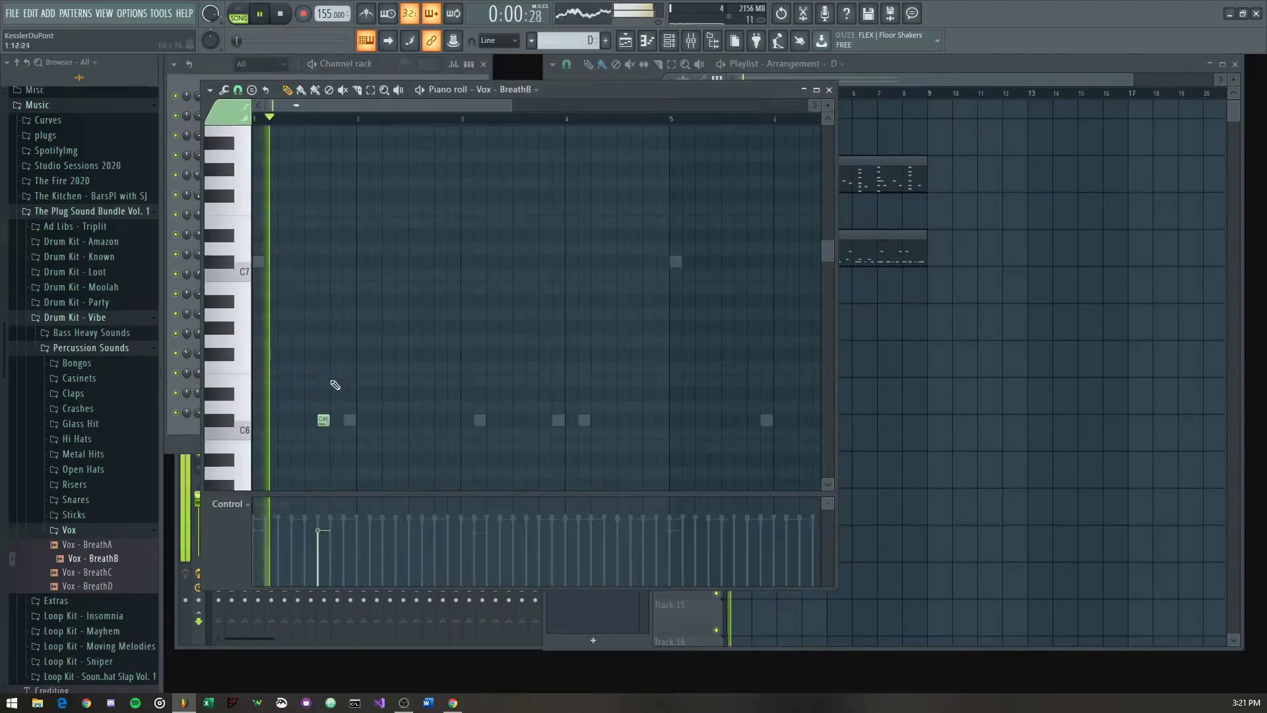
{"action": "left_click_drag", "start_coordinate": [387, 377], "coordinate": [387, 313]}
{"action": "left_click", "coordinate": [434, 359]}
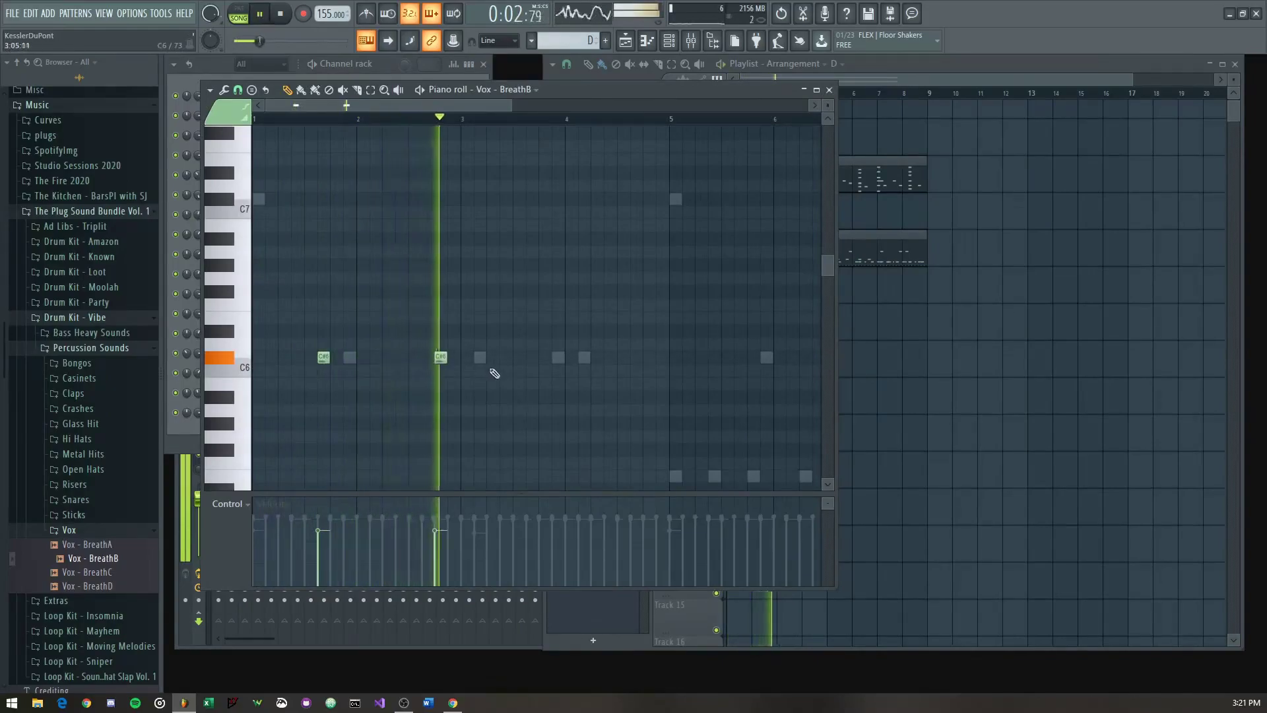
{"action": "left_click", "coordinate": [539, 358]}
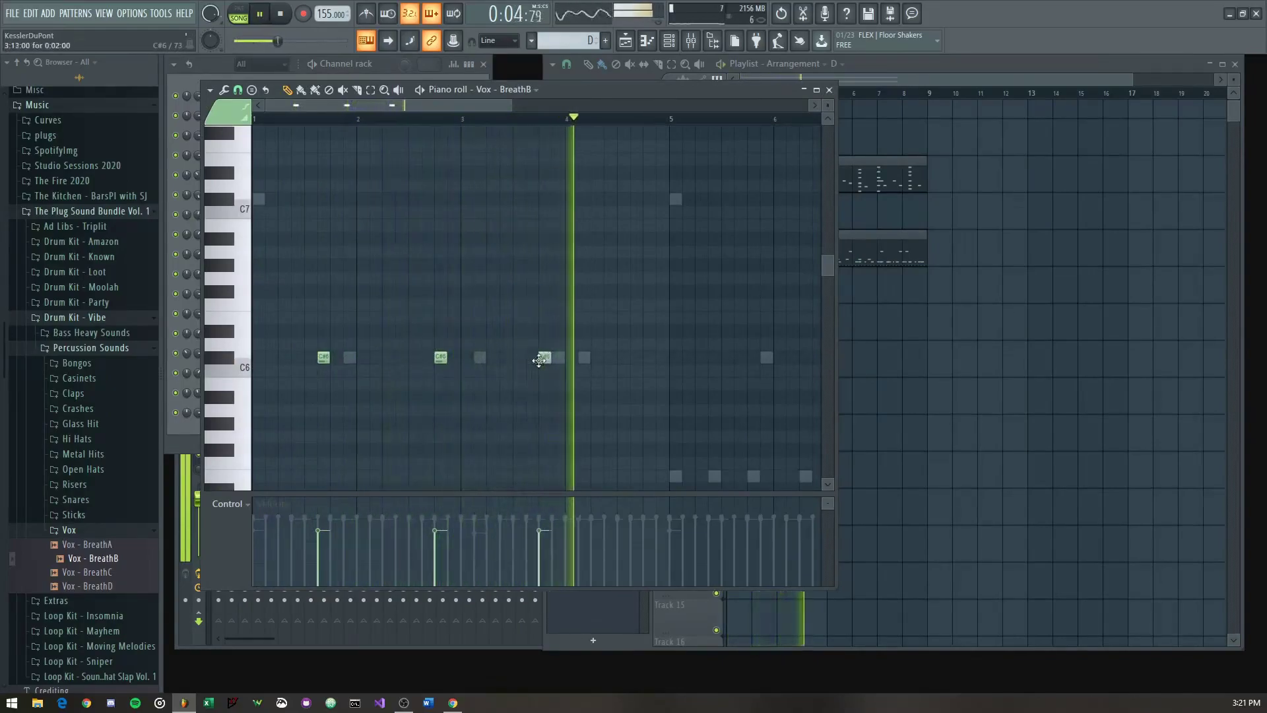
{"action": "left_click_drag", "start_coordinate": [542, 362], "coordinate": [530, 364]}
{"action": "key", "text": "space"}
{"action": "left_click", "coordinate": [641, 358]}
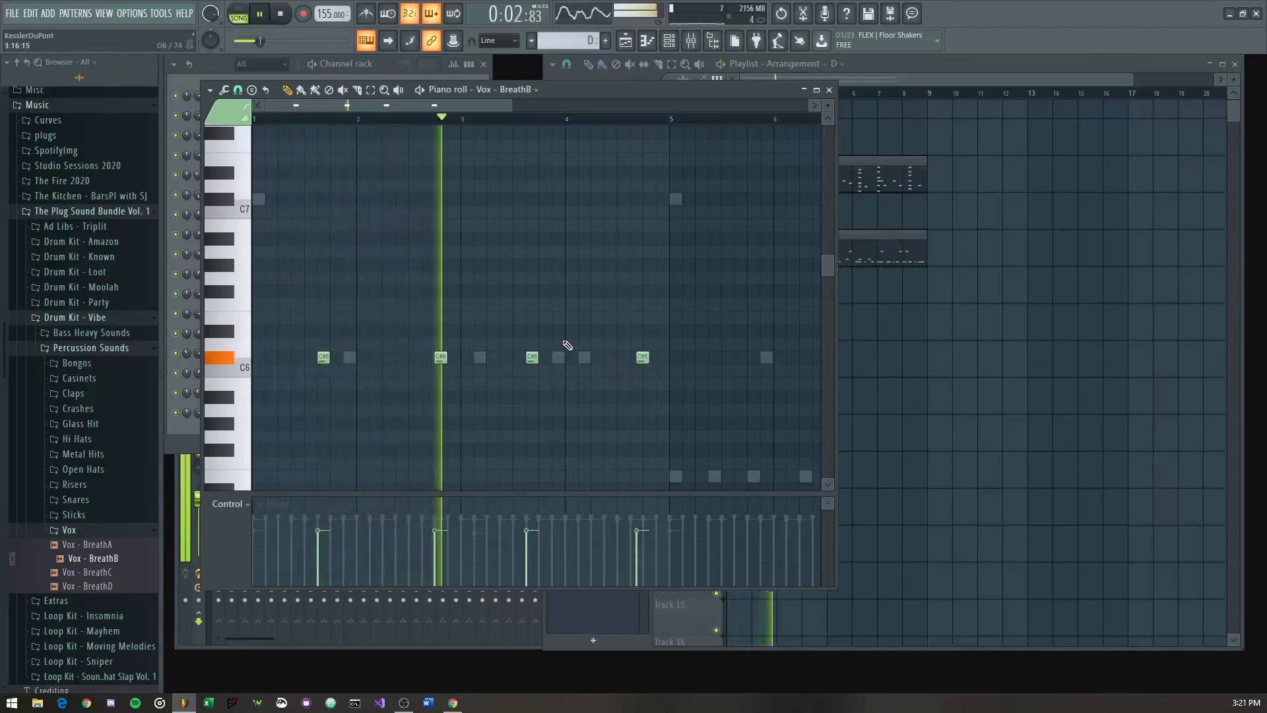
Step: Move the bar 4 and bar 2 Vox - BreathB notes to step 11 so all four notes are evenly spaced
{"action": "left_click_drag", "start_coordinate": [651, 326], "coordinate": [594, 309]}
{"action": "left_click", "coordinate": [476, 343], "text": "ctrl"}
{"action": "left_click_drag", "start_coordinate": [306, 340], "coordinate": [245, 374]}
{"action": "left_click", "coordinate": [617, 349]}
{"action": "left_click_drag", "start_coordinate": [617, 350], "coordinate": [611, 340]}
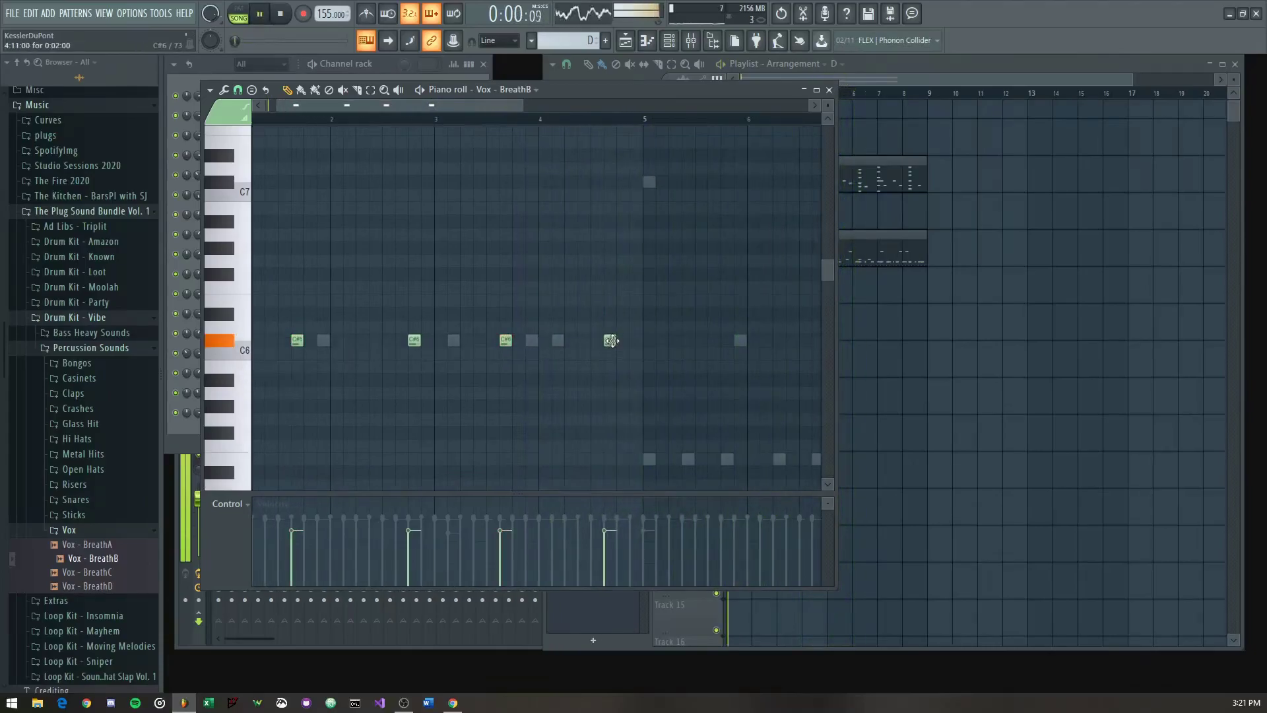
{"action": "left_click_drag", "start_coordinate": [417, 340], "coordinate": [400, 340]}
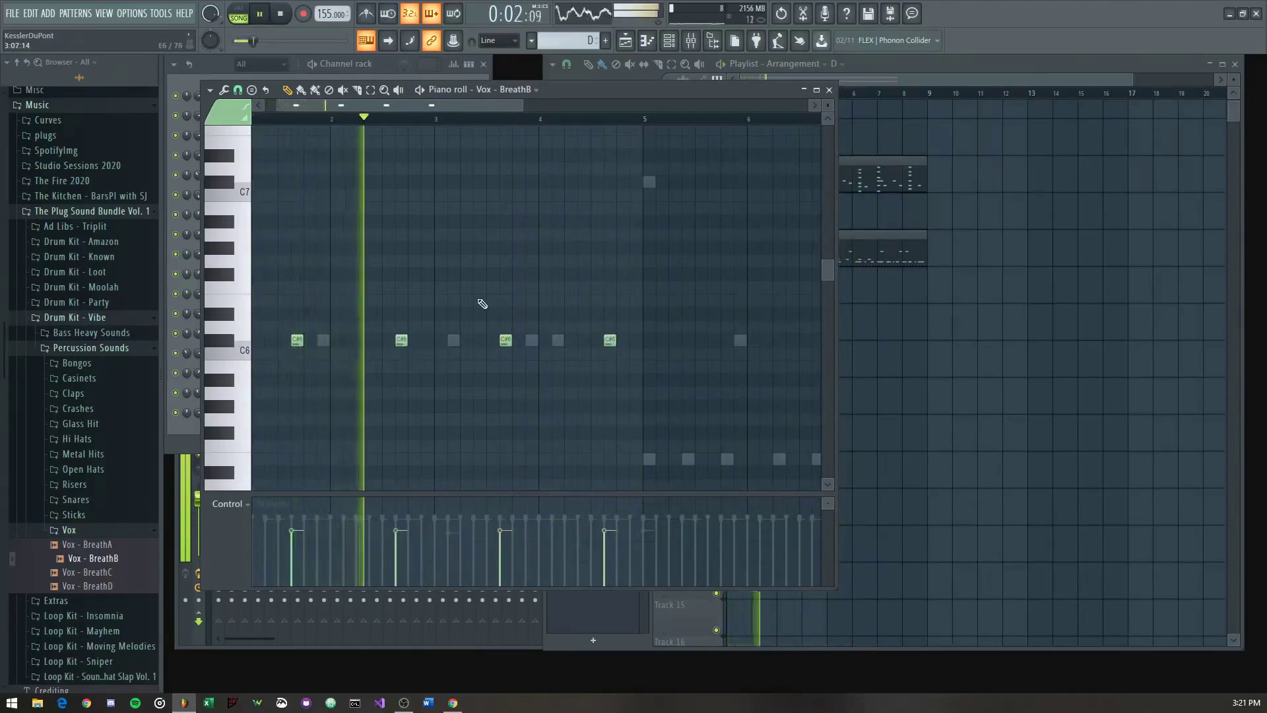
Step: Shift all four Vox - BreathB notes to step 13, and move the bar 1 and bar 3 notes on to step 15
{"action": "left_click_drag", "start_coordinate": [640, 357], "coordinate": [246, 335]}
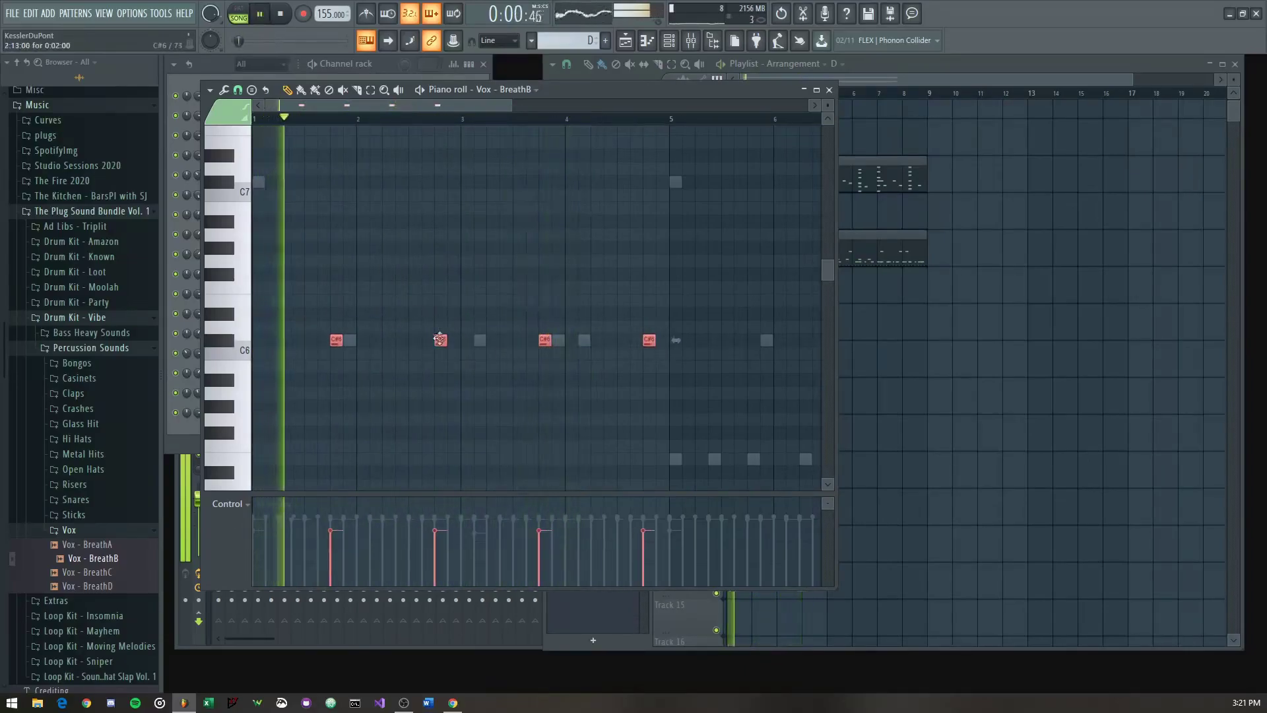
{"action": "key", "text": "ctrl+d"}
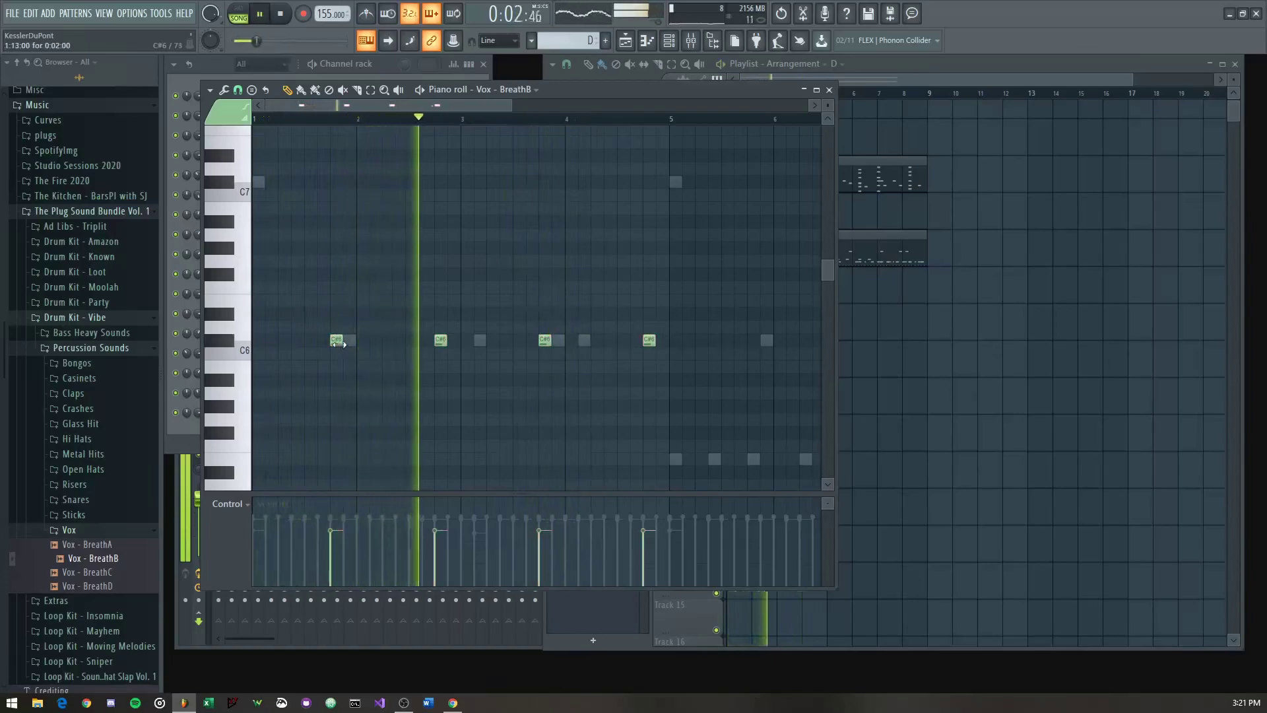
{"action": "left_click_drag", "start_coordinate": [345, 341], "coordinate": [356, 342]}
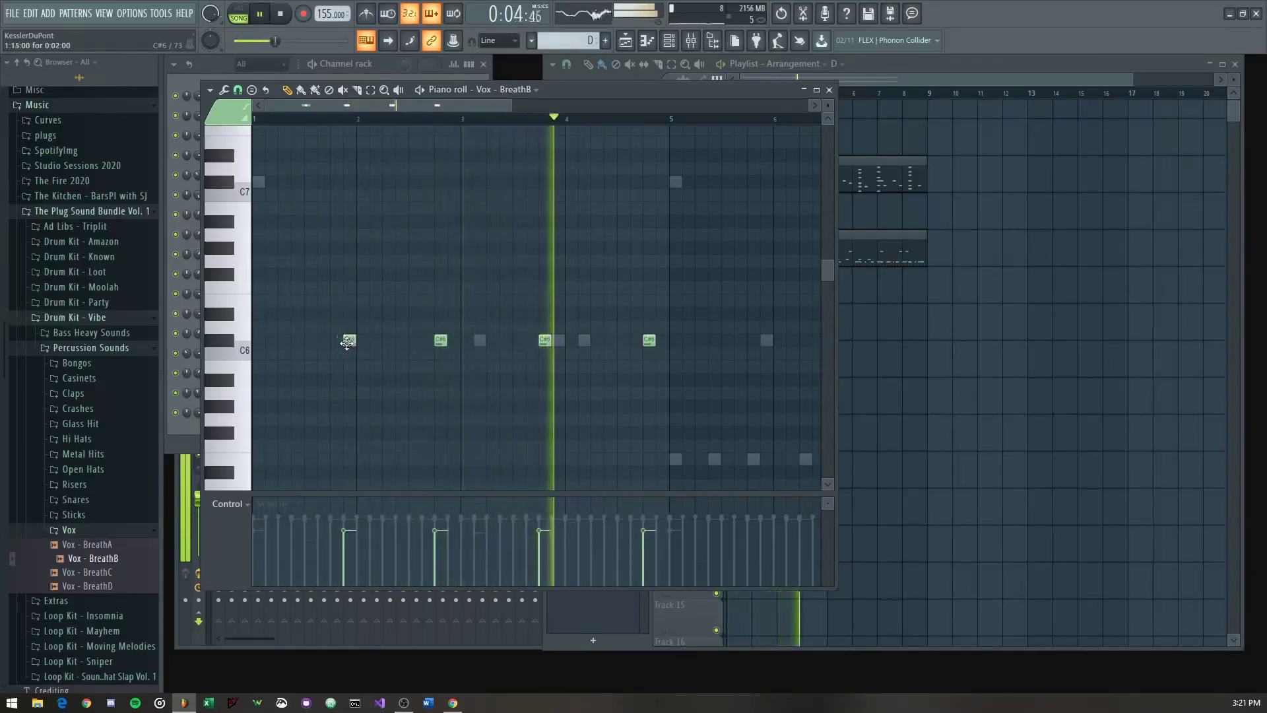
{"action": "left_click_drag", "start_coordinate": [539, 343], "coordinate": [552, 343]}
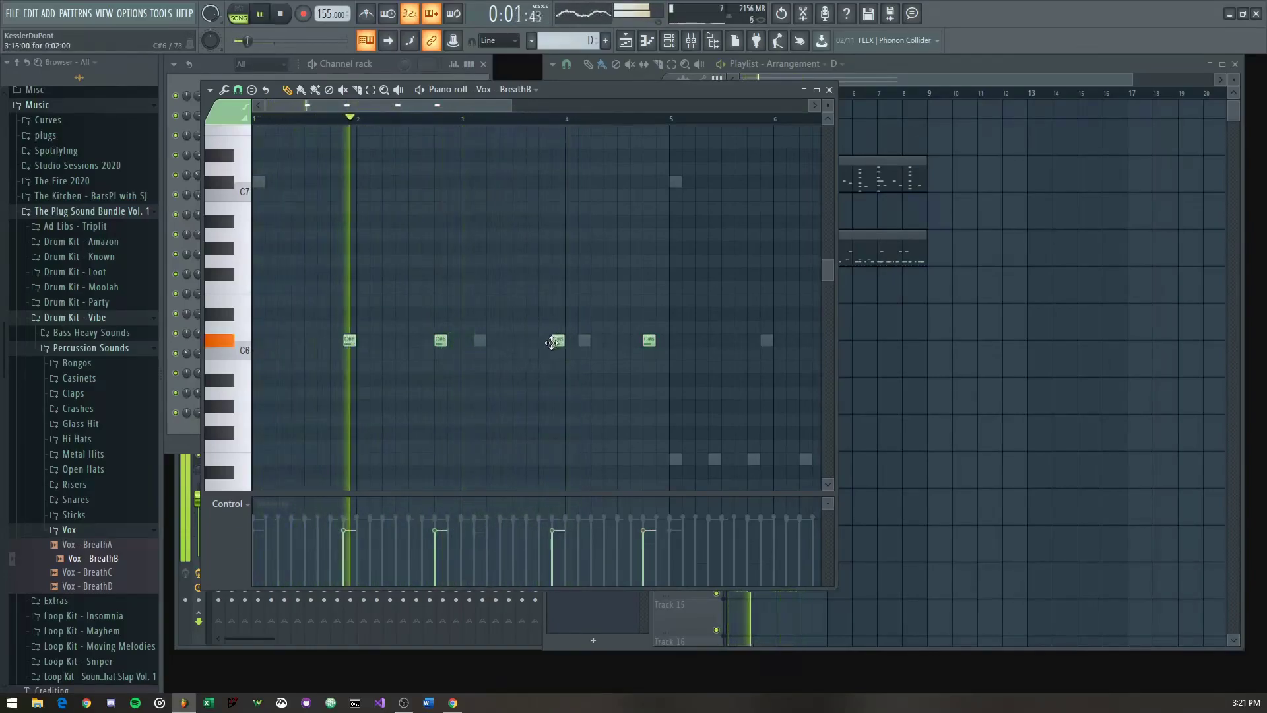
Step: Duplicate the four Vox - BreathB notes from bars 1 to 4 into bars 5 to 8
{"action": "scroll", "coordinate": [622, 339], "scroll_direction": "down", "scroll_amount": 2}
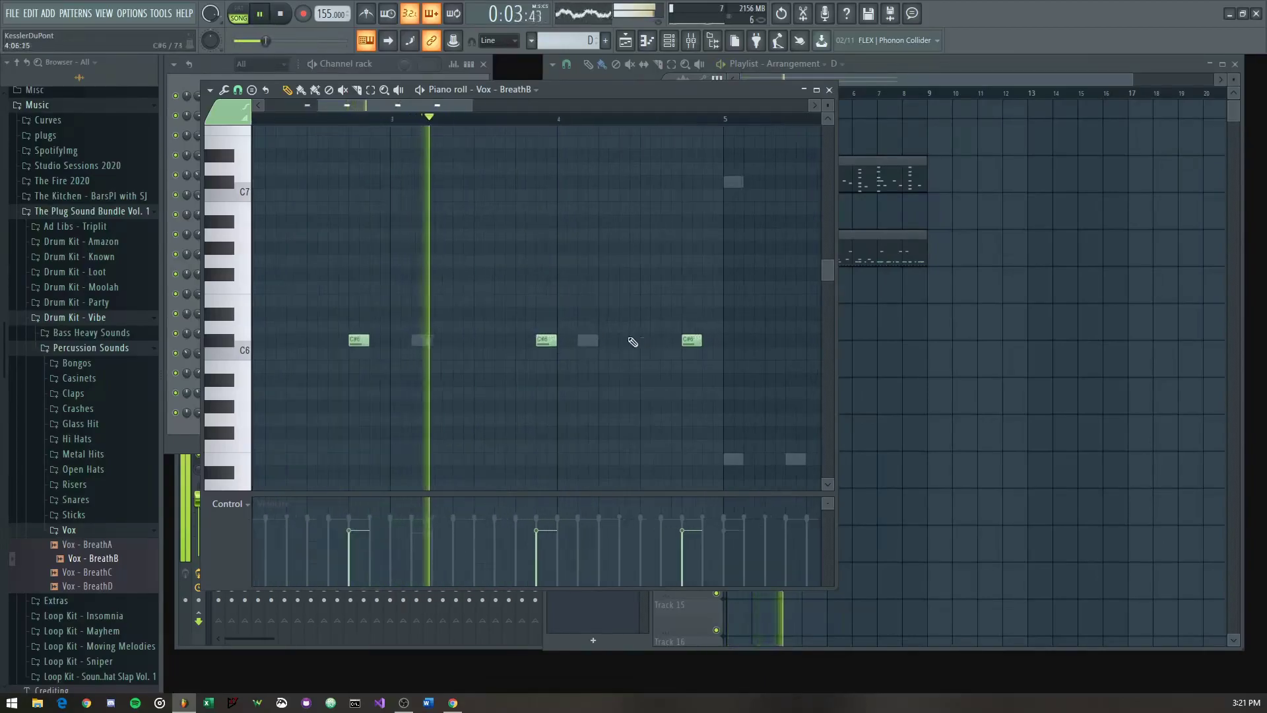
{"action": "mouse_move", "coordinate": [707, 322]}
{"action": "left_mouse_down"}
{"action": "mouse_move", "coordinate": [299, 362]}
{"action": "mouse_move", "coordinate": [689, 340]}
{"action": "left_mouse_up"}
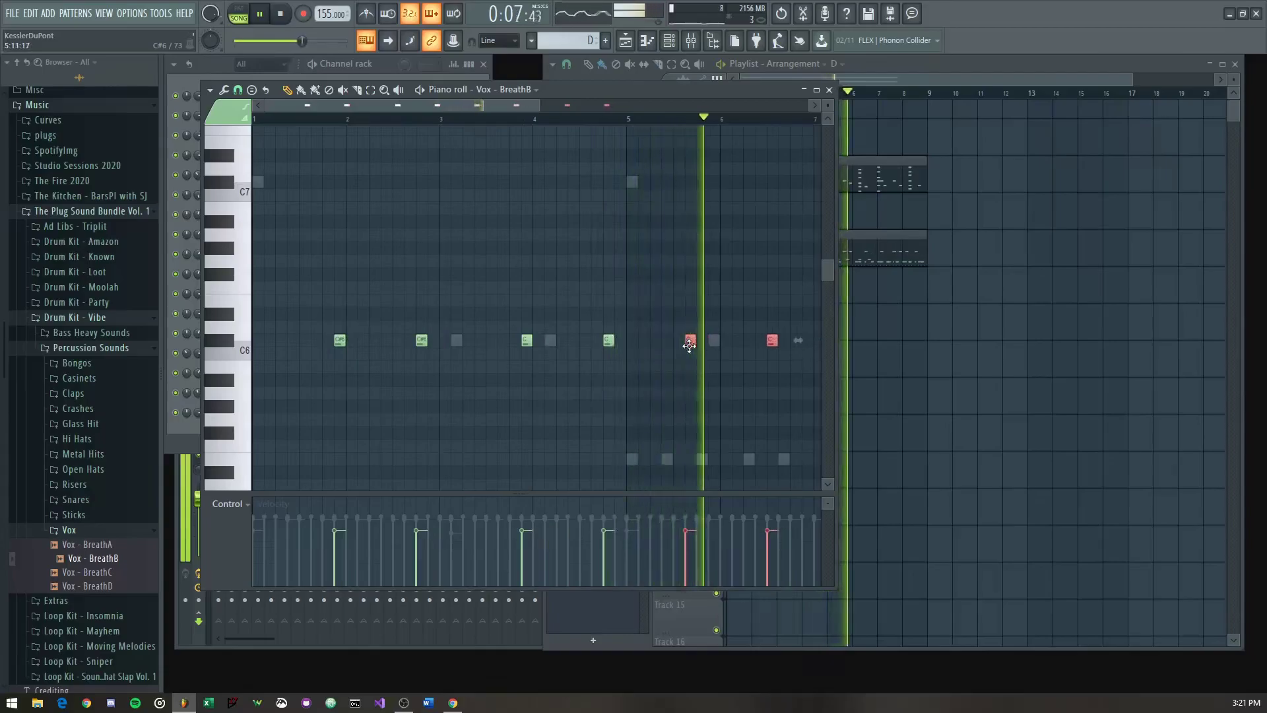
{"action": "left_click_drag", "start_coordinate": [689, 346], "coordinate": [649, 352]}
{"action": "scroll", "coordinate": [650, 351], "scroll_direction": "down", "scroll_amount": 2}
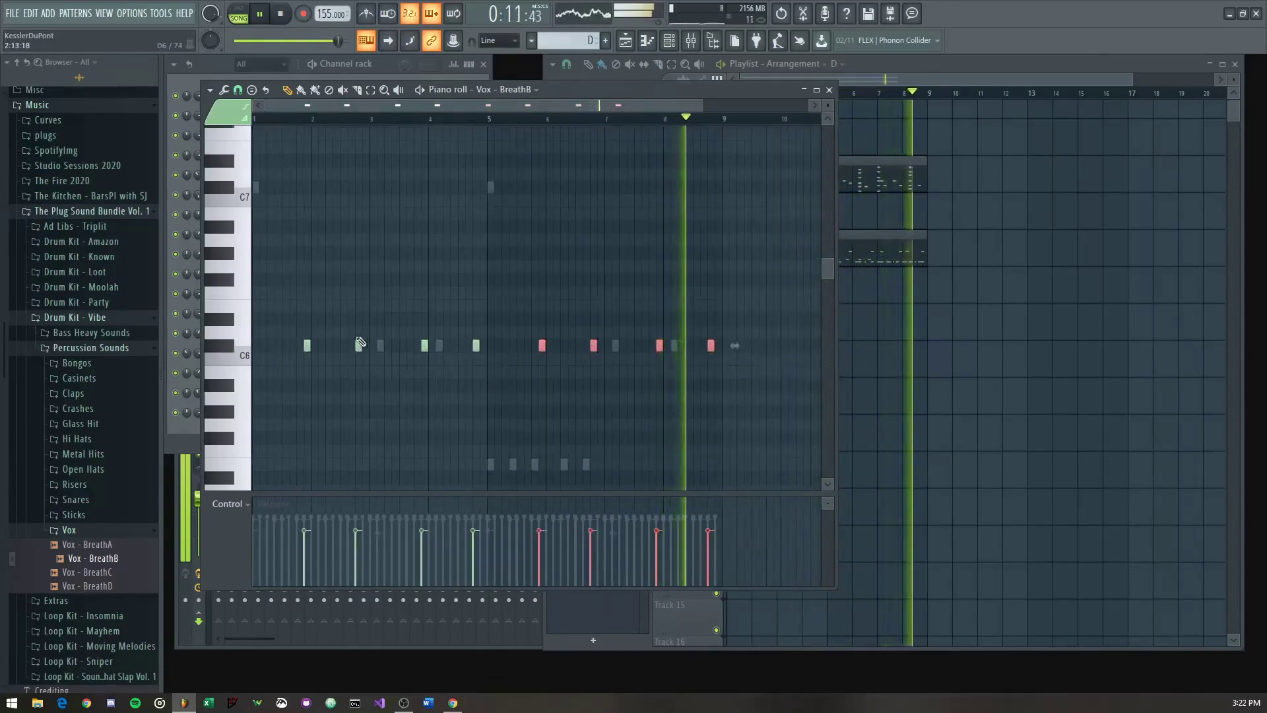
Step: Delete the Vox - BreathB notes in bars 1, 3, 5, 6 and 7
{"action": "right_click", "coordinate": [306, 347]}
{"action": "right_click", "coordinate": [425, 345]}
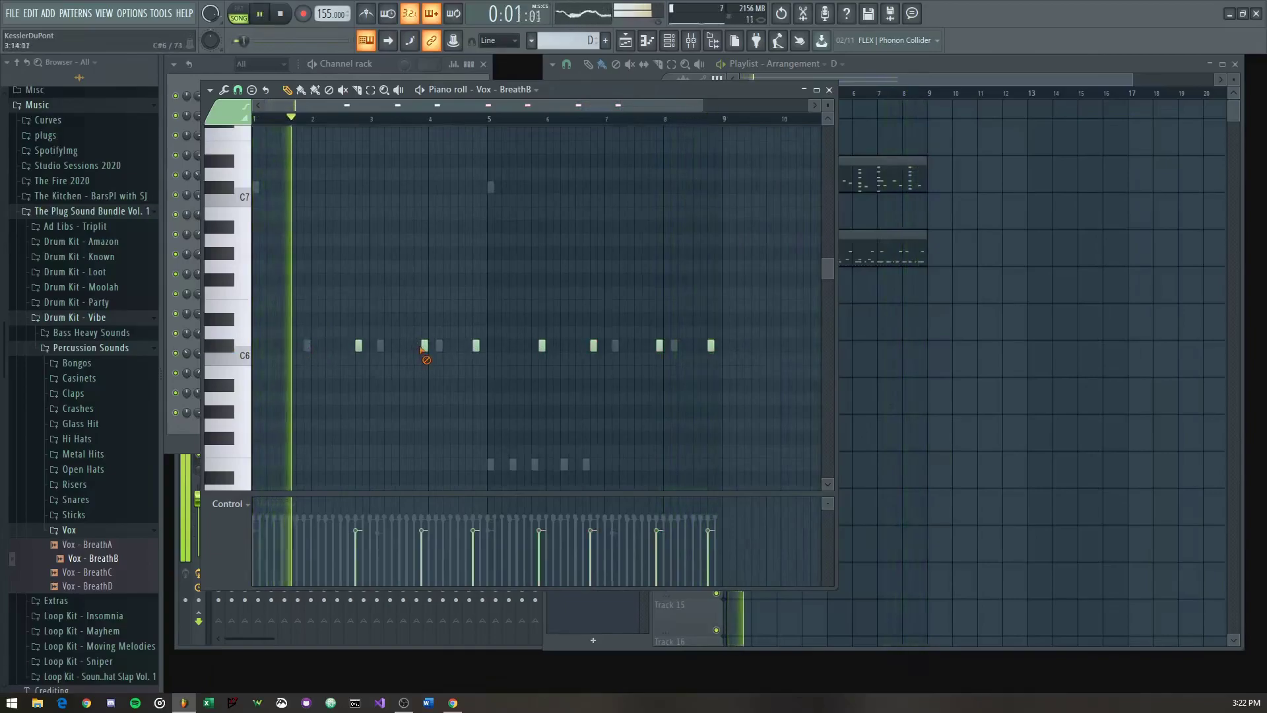
{"action": "right_click", "coordinate": [542, 345]}
{"action": "right_click", "coordinate": [594, 345]}
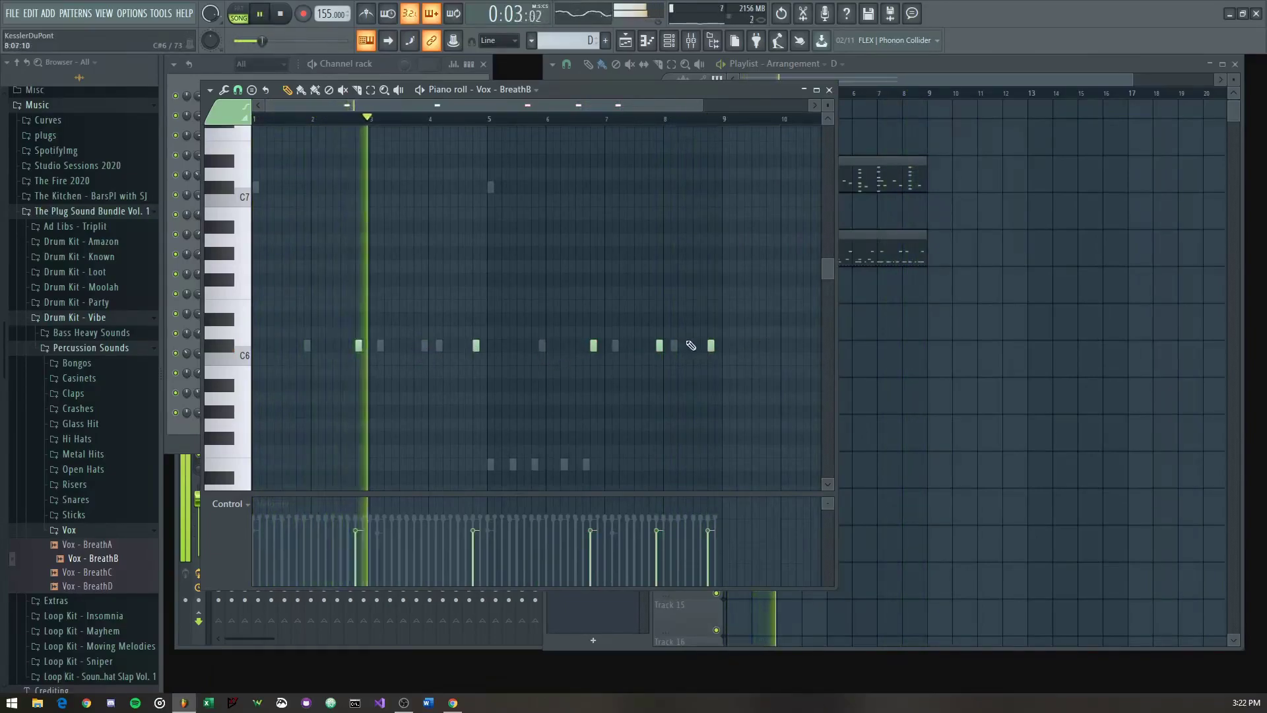
{"action": "right_click", "coordinate": [659, 345]}
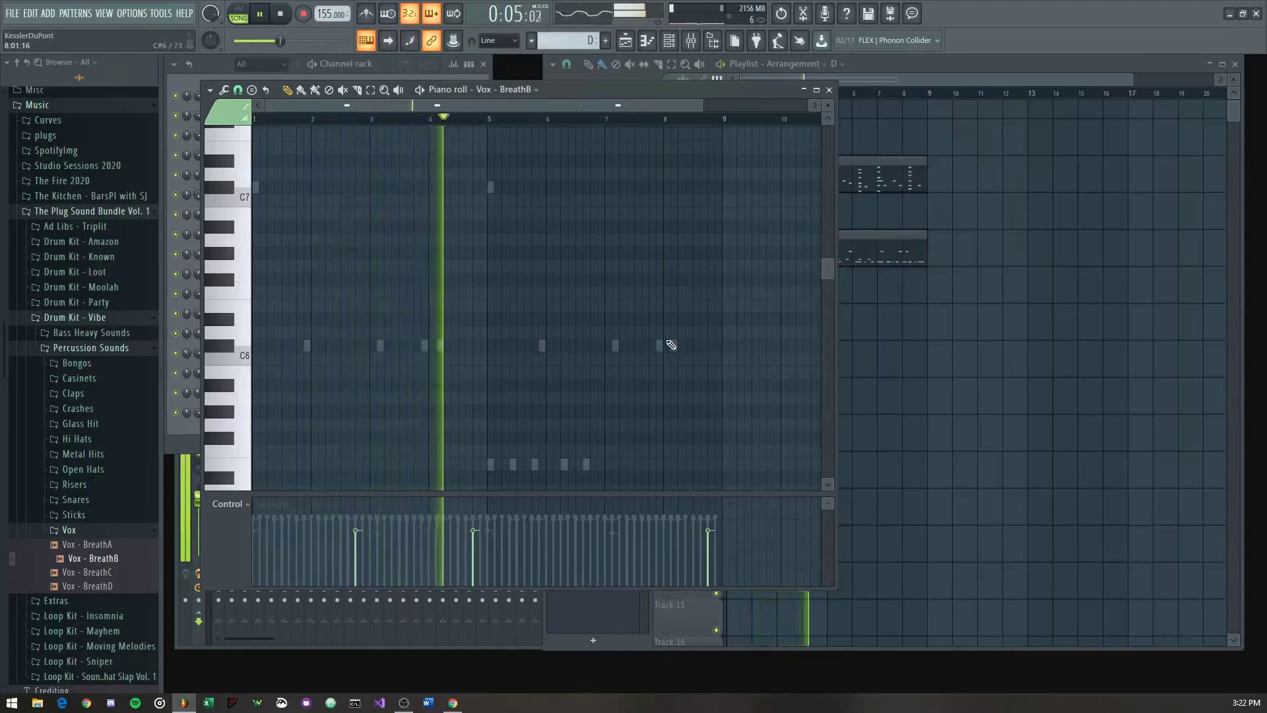
{"action": "scroll", "coordinate": [586, 235], "scroll_direction": "down", "scroll_amount": 5}
{"action": "key", "text": "Escape"}
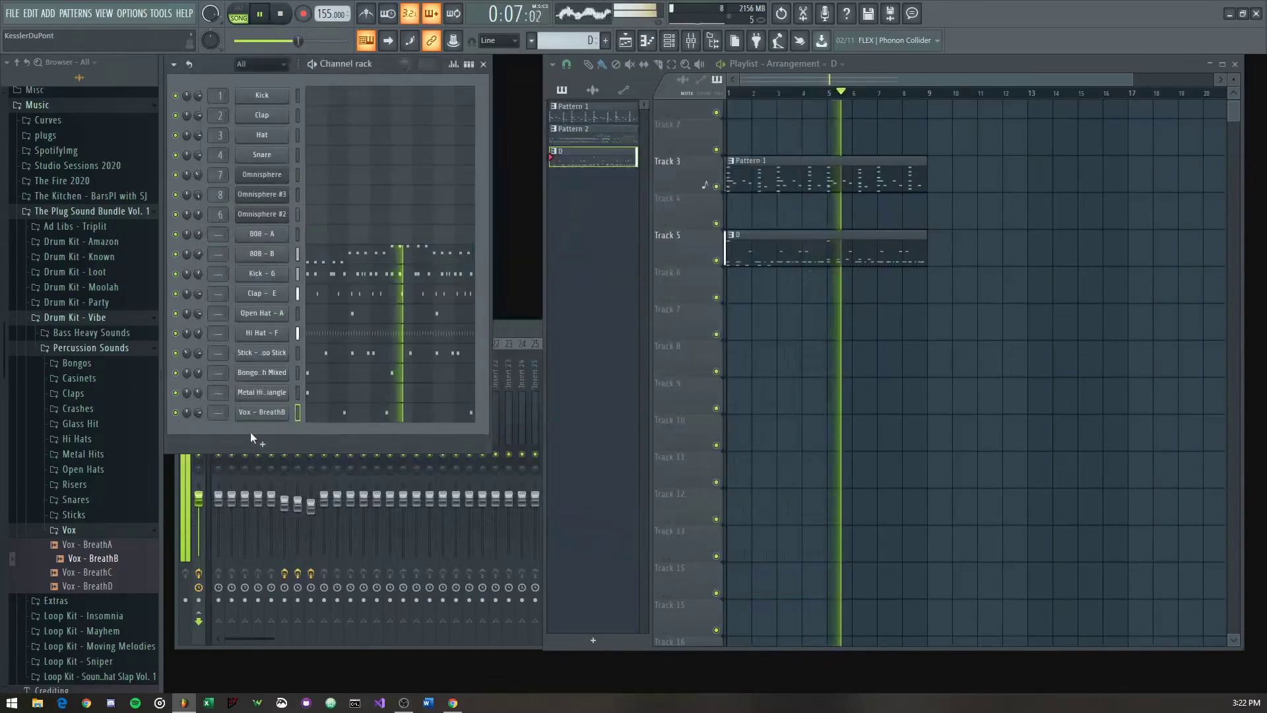
Step: Put a C#6 note back in bar 6 of Vox - BreathB, in line with its other notes, and lower the channel's volume
{"action": "left_click", "coordinate": [359, 410]}
{"action": "key", "text": "Escape"}
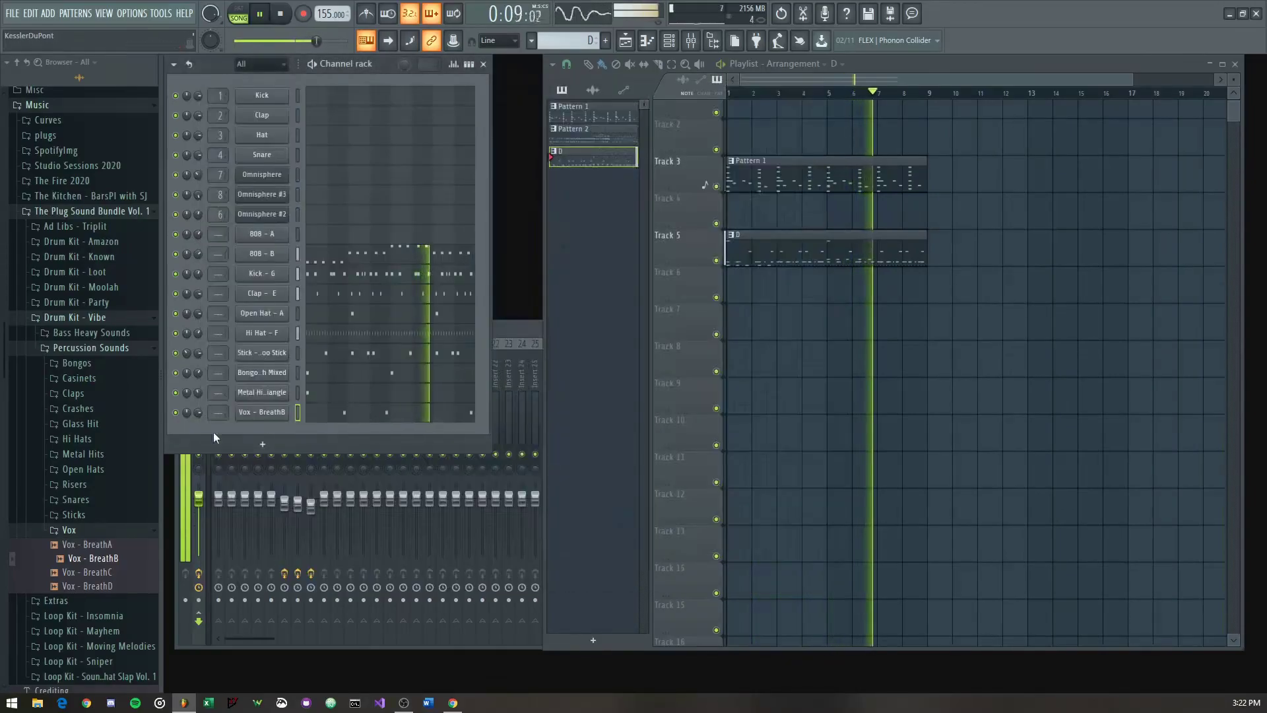
{"action": "left_click", "coordinate": [388, 415]}
{"action": "left_click", "coordinate": [593, 271]}
{"action": "key", "text": "ctrl+a"}
{"action": "scroll", "coordinate": [596, 276], "scroll_direction": "up", "scroll_amount": 2}
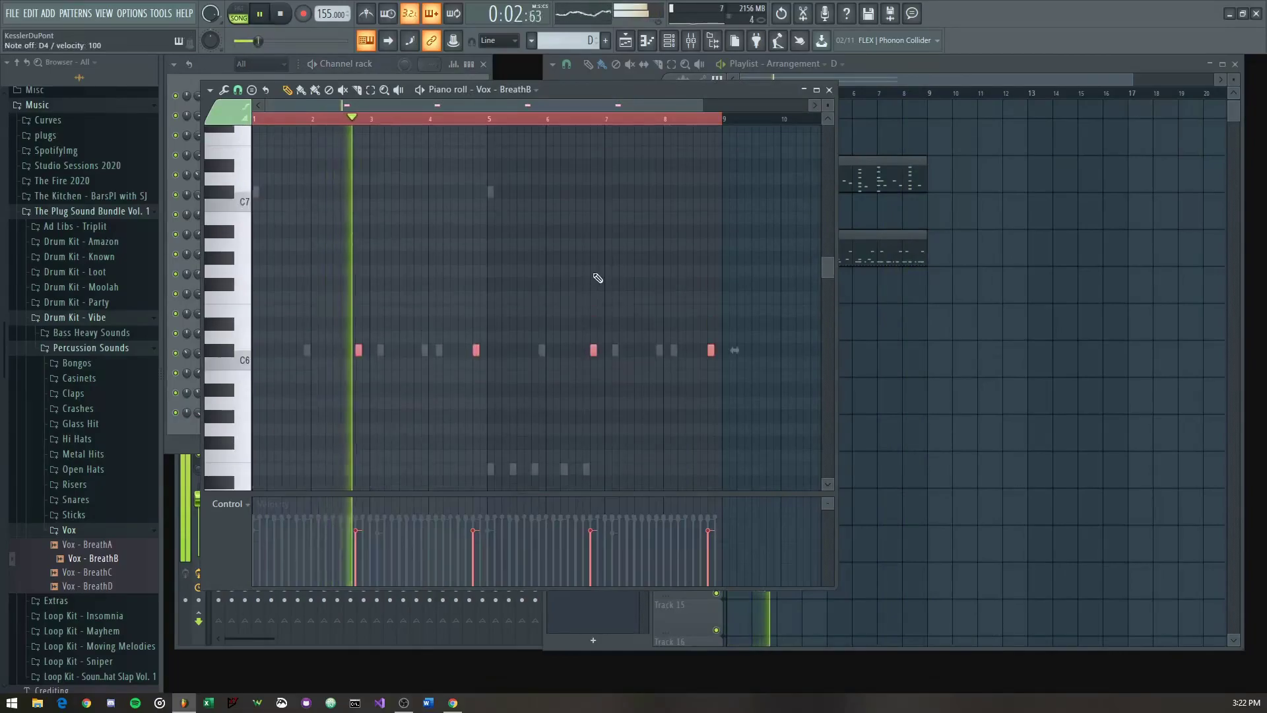
{"action": "key", "text": "Escape"}
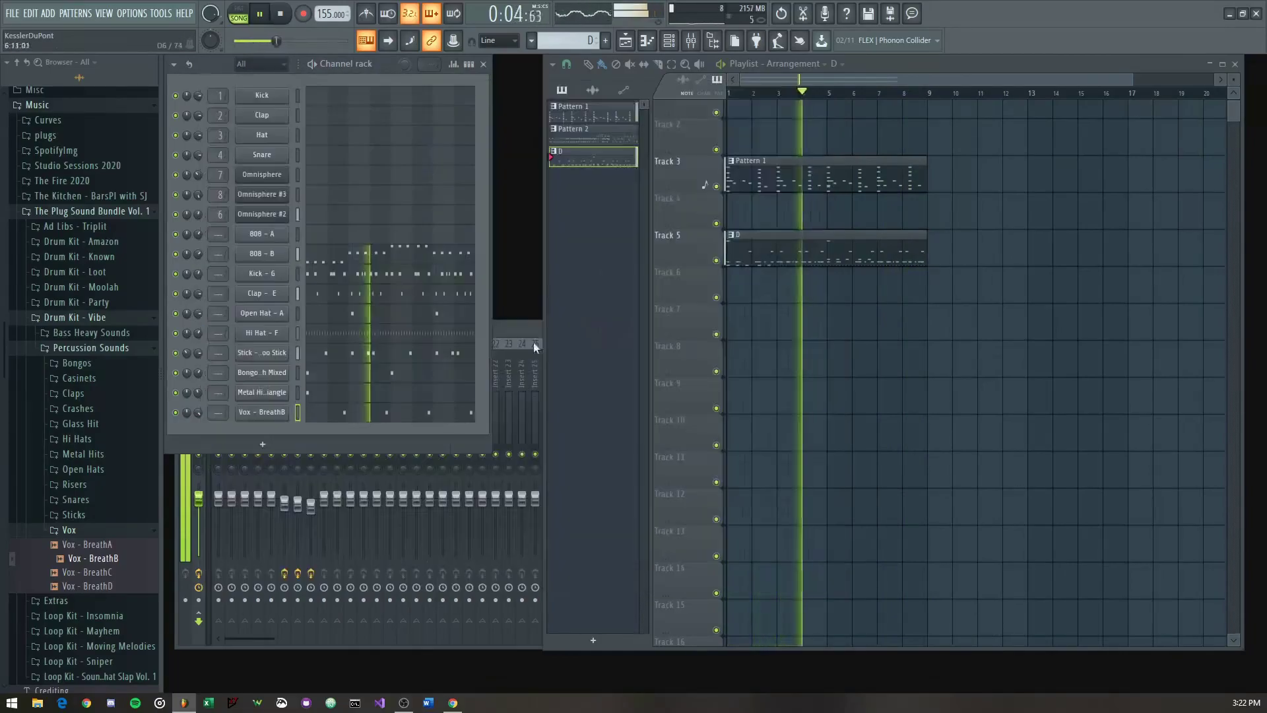
{"action": "left_click_drag", "start_coordinate": [197, 411], "coordinate": [196, 436]}
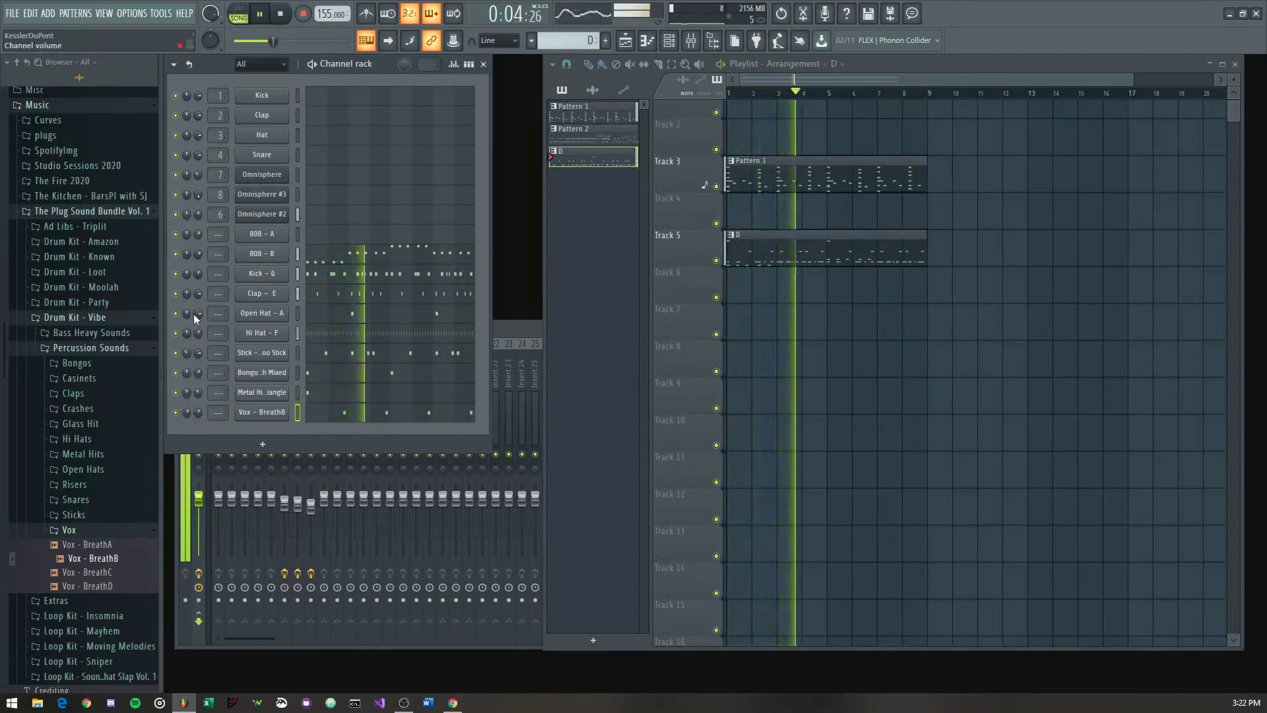
Step: Pan Open Hat - A 4% left and Hi Hat - F 6% right in the channel rack
{"action": "mouse_move", "coordinate": [197, 314]}
{"action": "left_mouse_down"}
{"action": "mouse_move", "coordinate": [197, 332]}
{"action": "mouse_move", "coordinate": [184, 322]}
{"action": "left_mouse_up"}
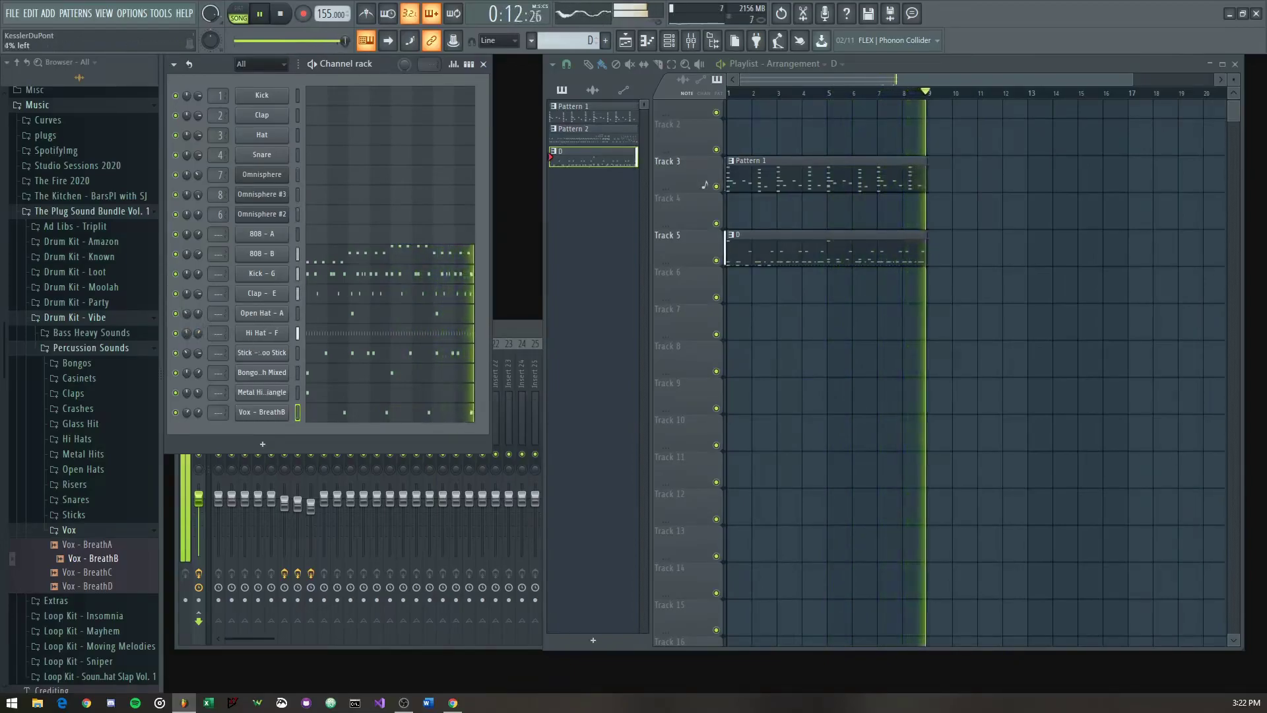
{"action": "mouse_move", "coordinate": [185, 335]}
{"action": "left_mouse_down"}
{"action": "mouse_move", "coordinate": [185, 350]}
{"action": "mouse_move", "coordinate": [184, 340]}
{"action": "left_mouse_up"}
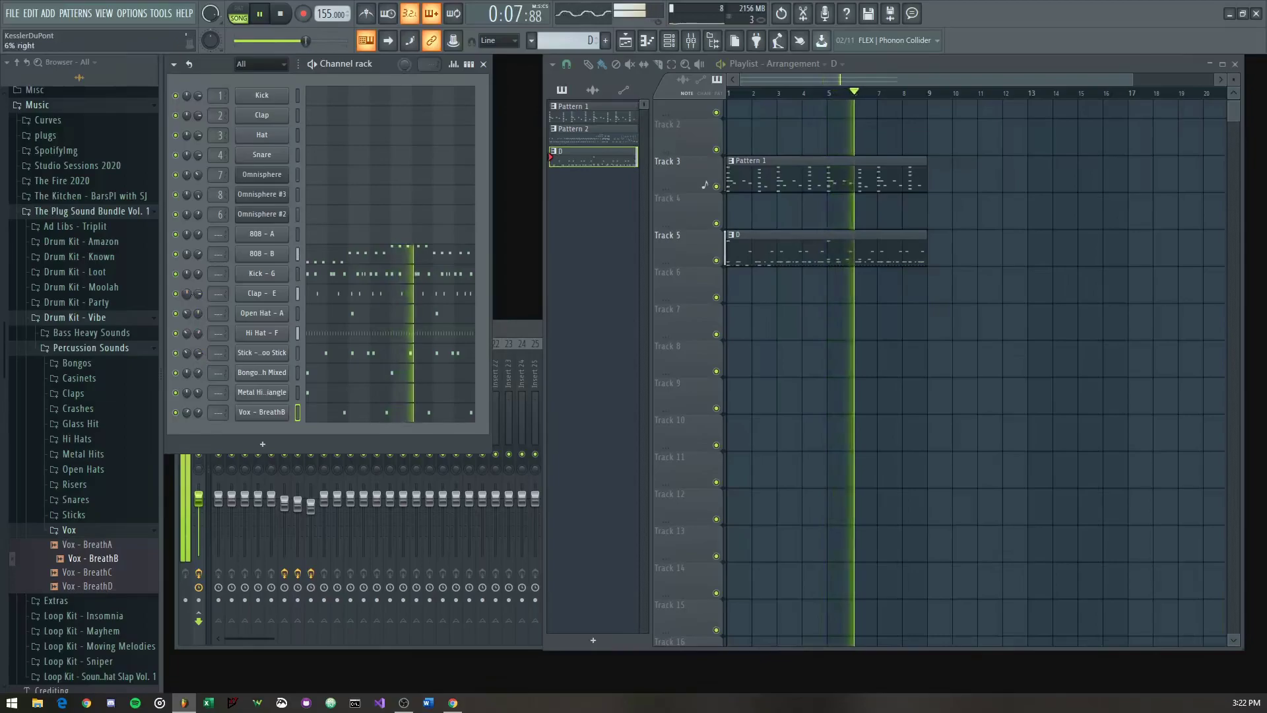
{"action": "mouse_move", "coordinate": [189, 294]}
{"action": "left_mouse_down"}
{"action": "mouse_move", "coordinate": [189, 281]}
{"action": "mouse_move", "coordinate": [189, 294]}
{"action": "left_mouse_up"}
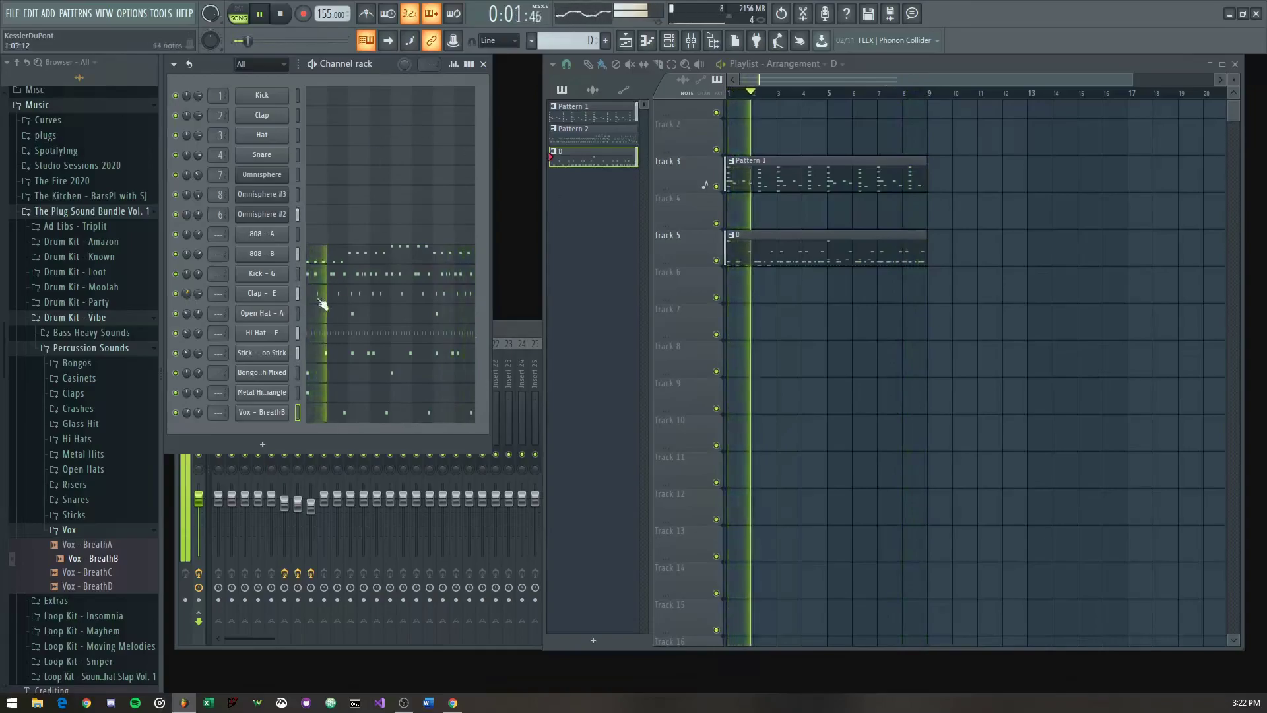
Step: Cut the notes from the 808 - B channel and paste them into the 808 - A channel
{"action": "right_click", "coordinate": [280, 258]}
{"action": "left_click", "coordinate": [435, 264]}
{"action": "right_click", "coordinate": [272, 235]}
{"action": "left_click", "coordinate": [459, 259]}
{"action": "left_click", "coordinate": [262, 236]}
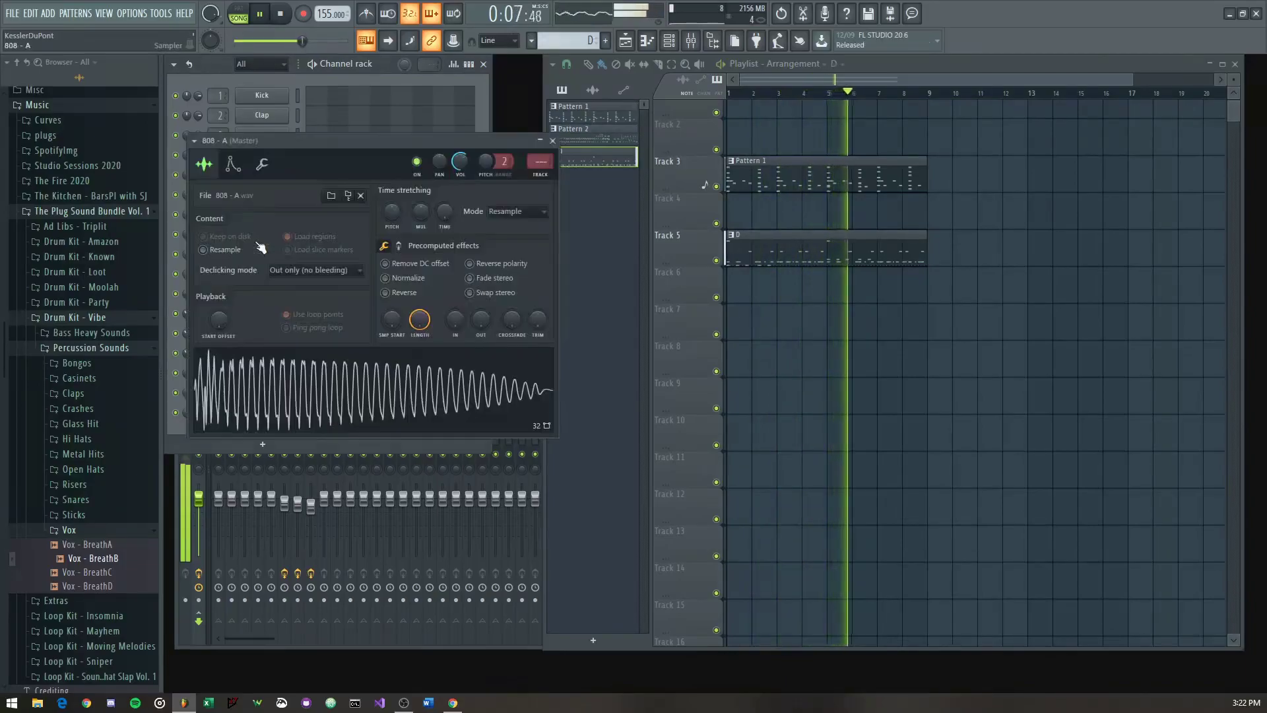
{"action": "key", "text": "Escape"}
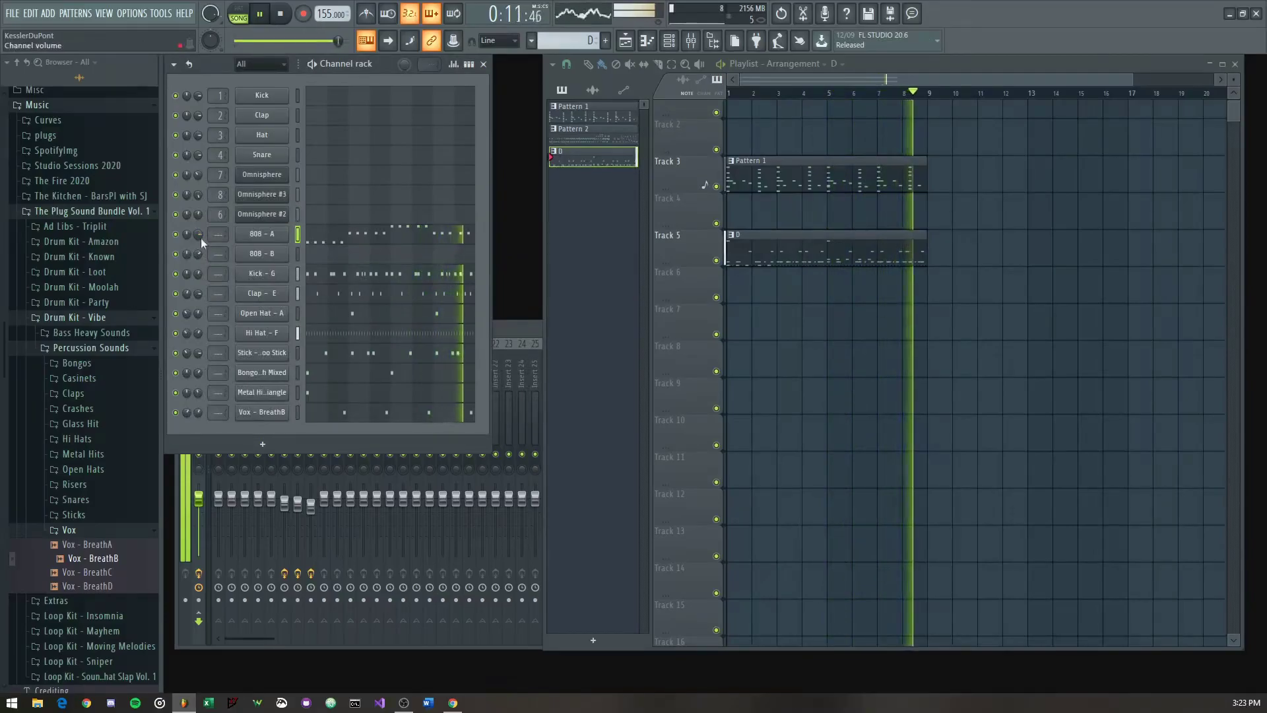
Step: Transpose all 808 - A notes down one octave in the piano roll
{"action": "right_click", "coordinate": [264, 235]}
{"action": "left_click", "coordinate": [317, 234]}
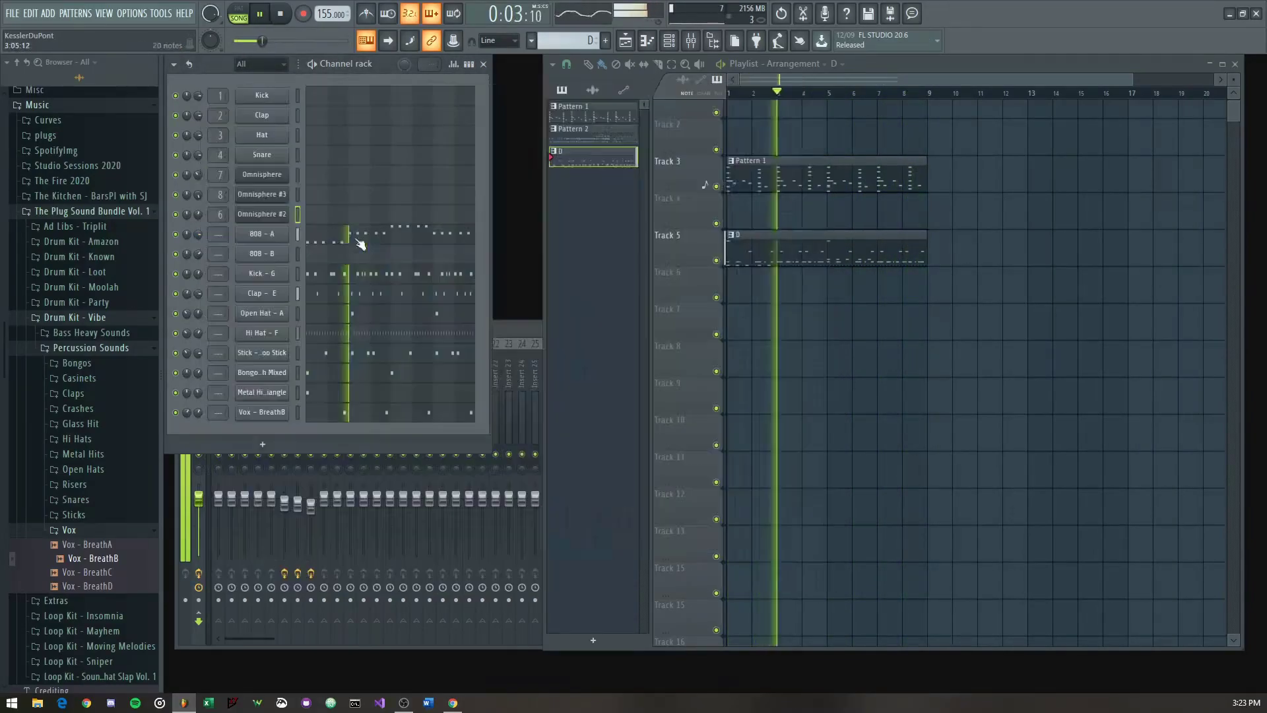
{"action": "scroll", "coordinate": [492, 170], "scroll_direction": "down", "scroll_amount": 3}
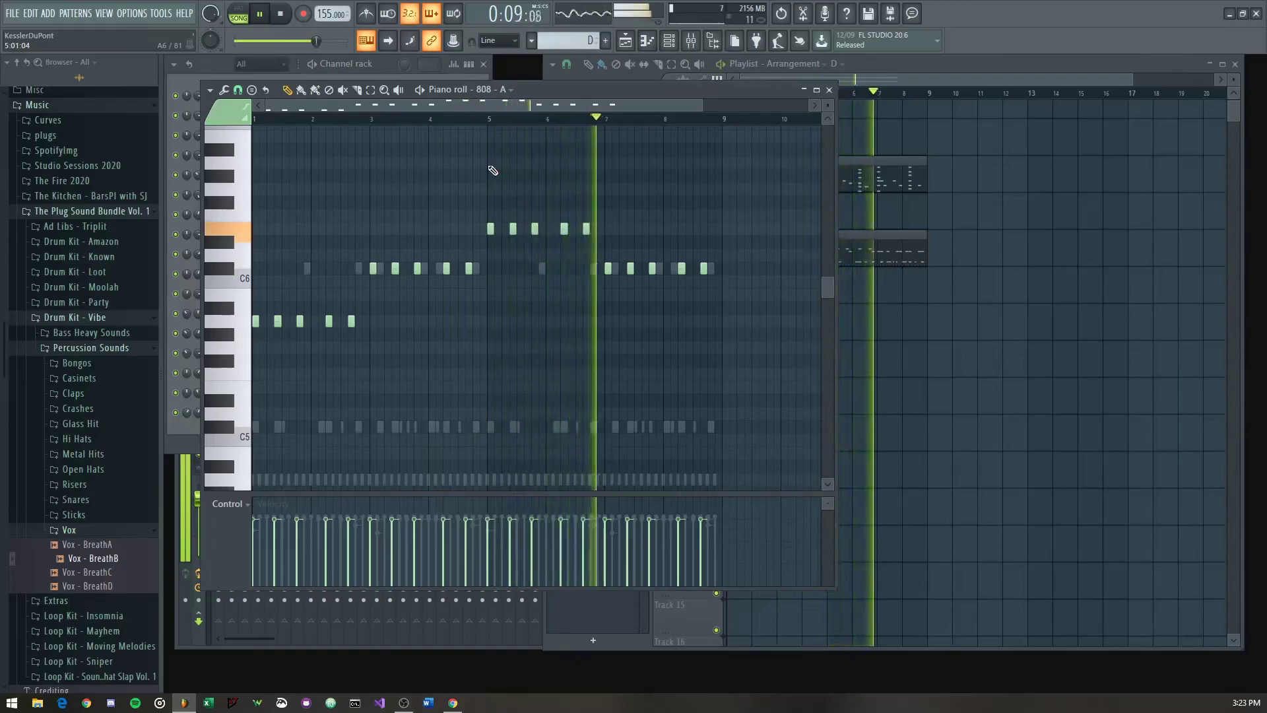
{"action": "key", "text": "ctrl+Down"}
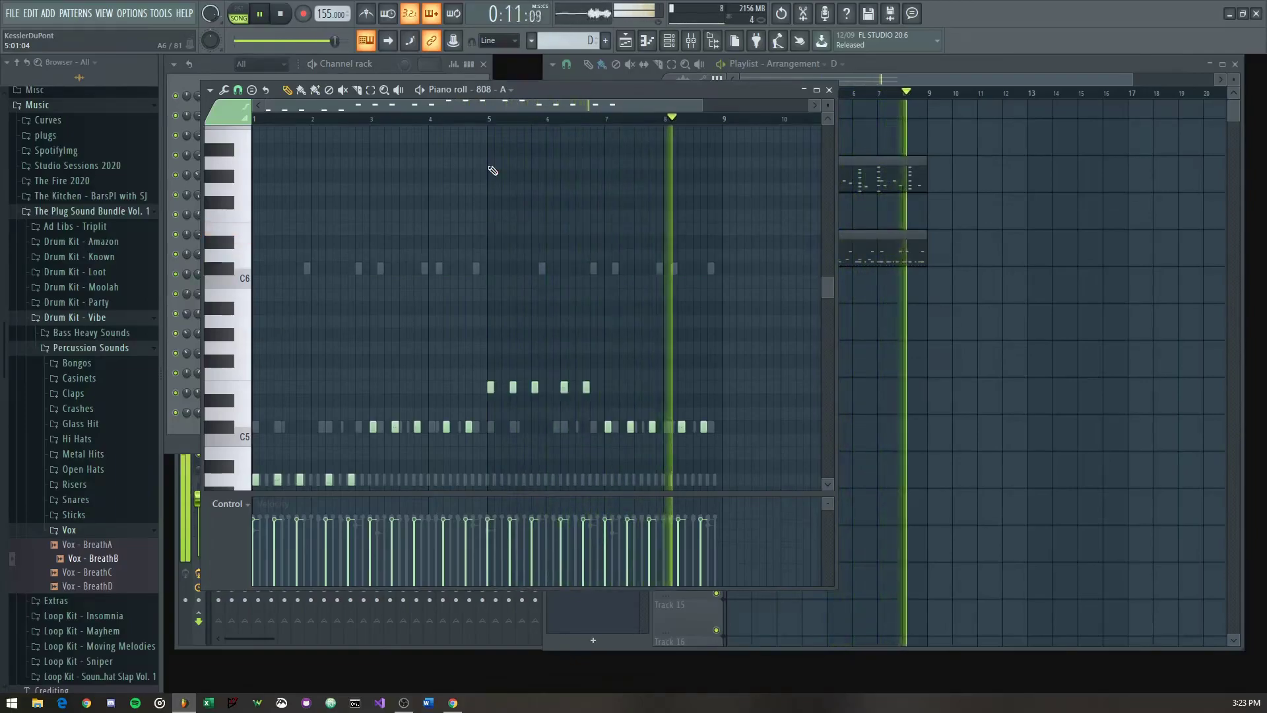
{"action": "key", "text": "Escape"}
Step: Replace the 808 - A channel's sample with 808 - Vibe 2 from Drum Kit - Vibe's Bass Heavy Sounds 808s folder
{"action": "right_click", "coordinate": [264, 234]}
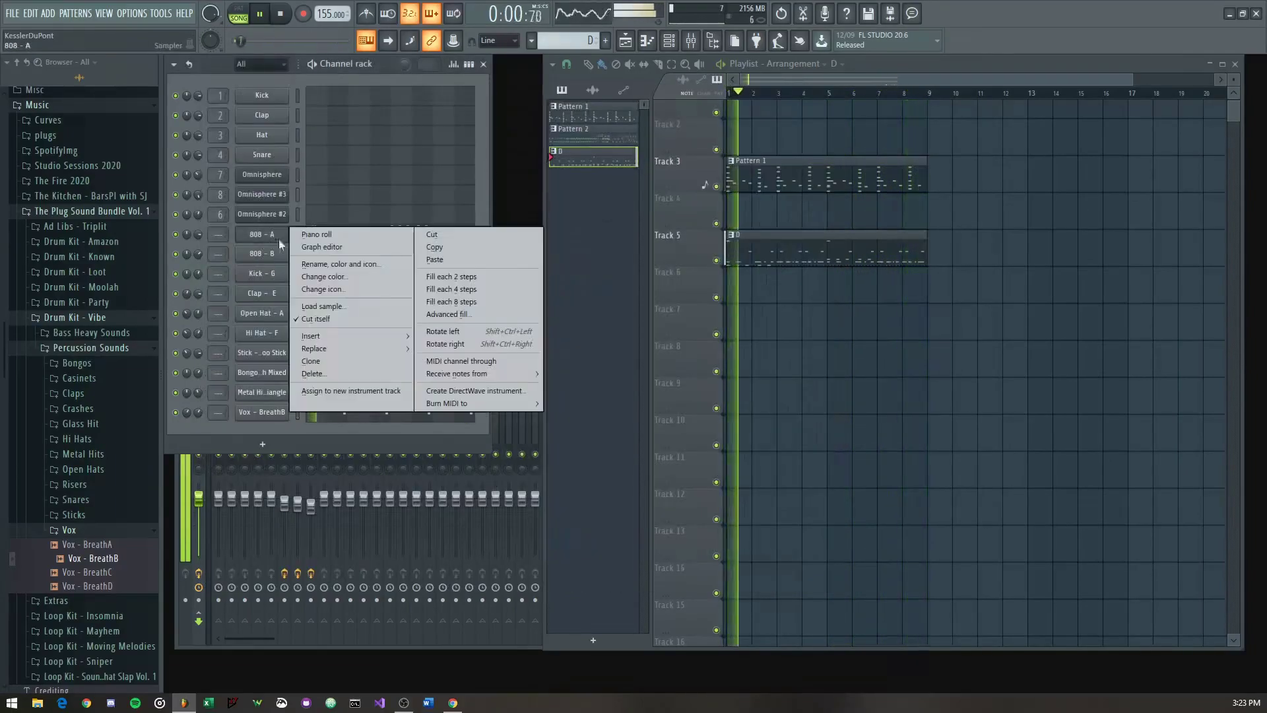
{"action": "left_click", "coordinate": [121, 493]}
{"action": "left_click", "coordinate": [68, 530]}
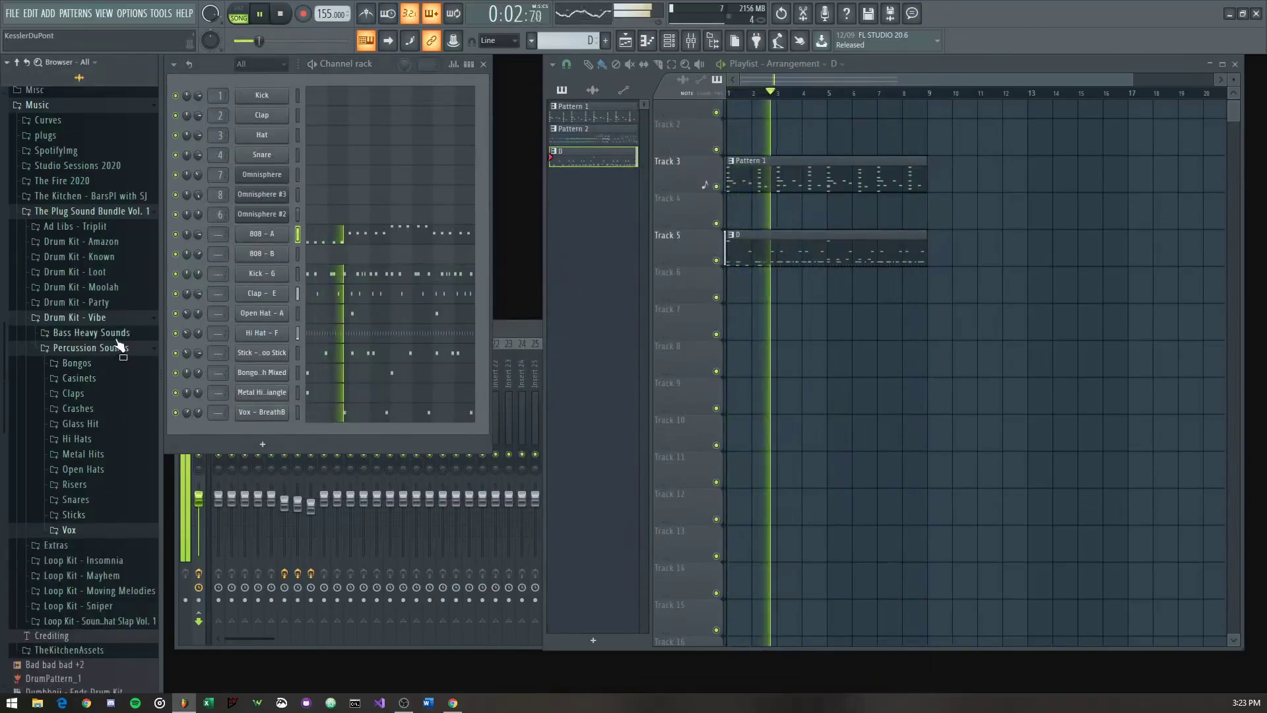
{"action": "left_click", "coordinate": [91, 332]}
{"action": "key", "text": "space"}
{"action": "left_click", "coordinate": [99, 348]}
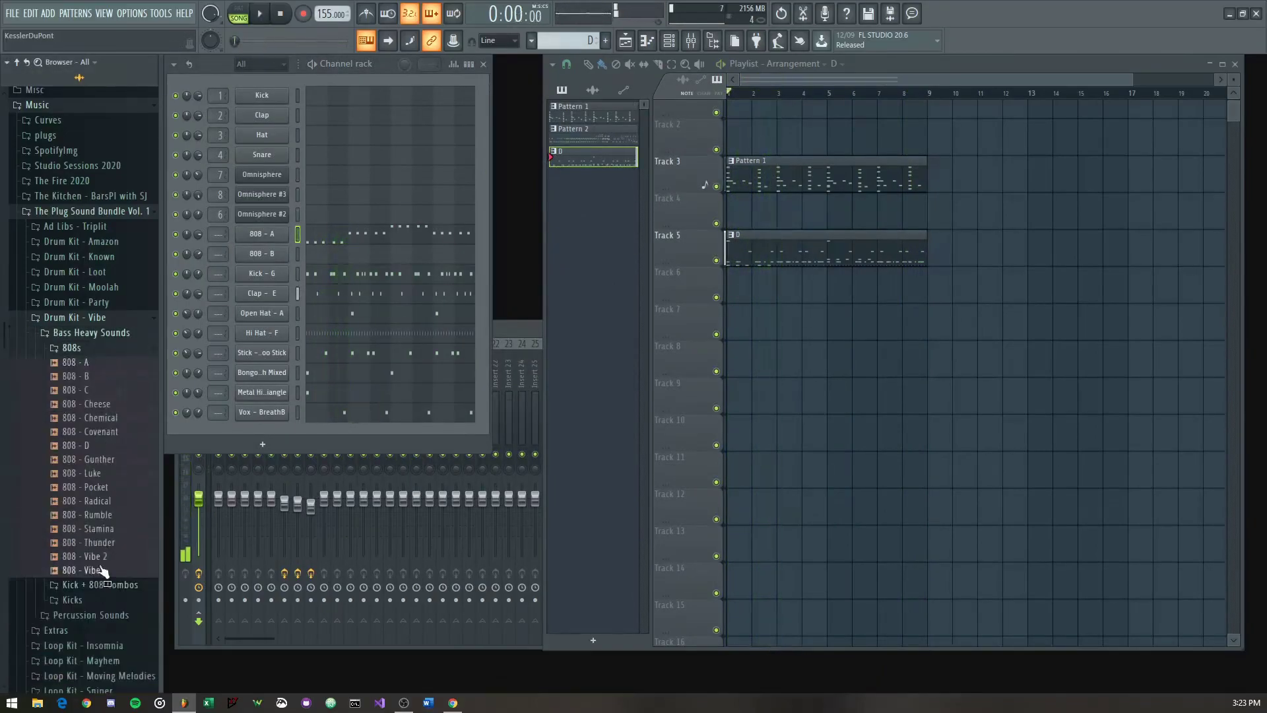
{"action": "right_click", "coordinate": [266, 237]}
{"action": "left_click", "coordinate": [295, 273]}
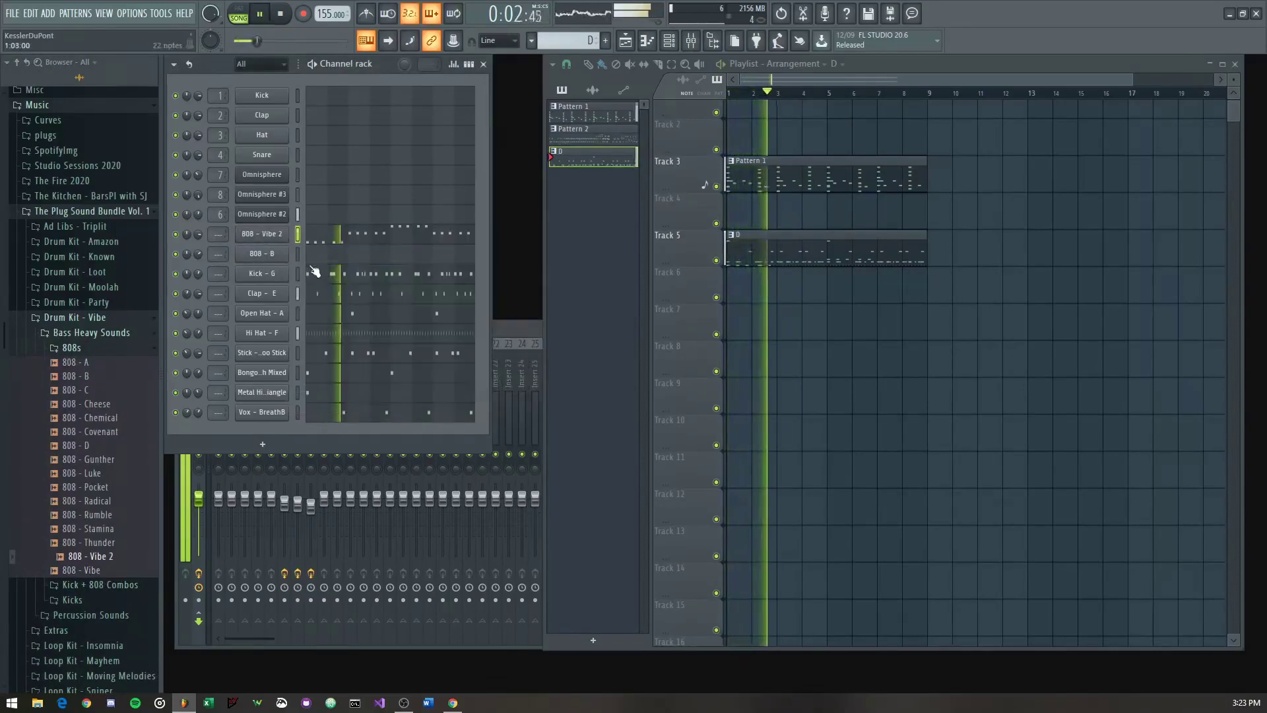
{"action": "left_click", "coordinate": [262, 235]}
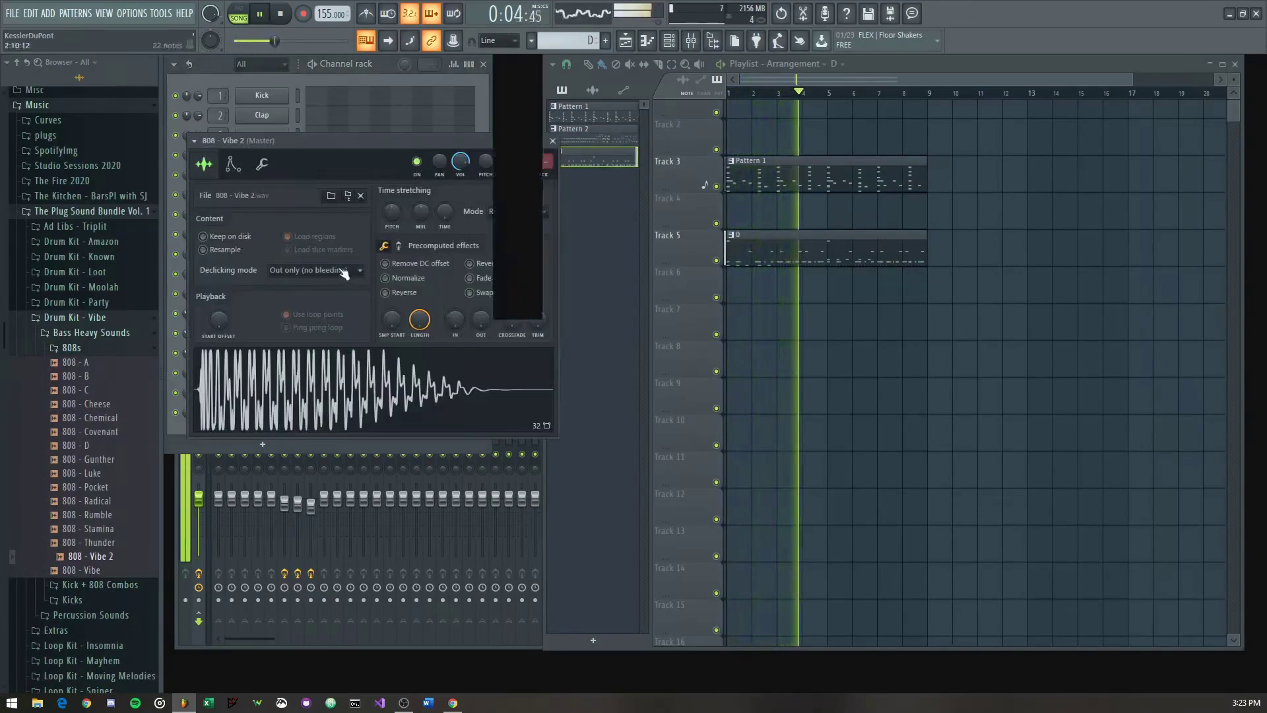
{"action": "key", "text": "Escape"}
Step: Try the 808 - Vibe 2 notes one octave higher in the piano roll
{"action": "left_click", "coordinate": [335, 236]}
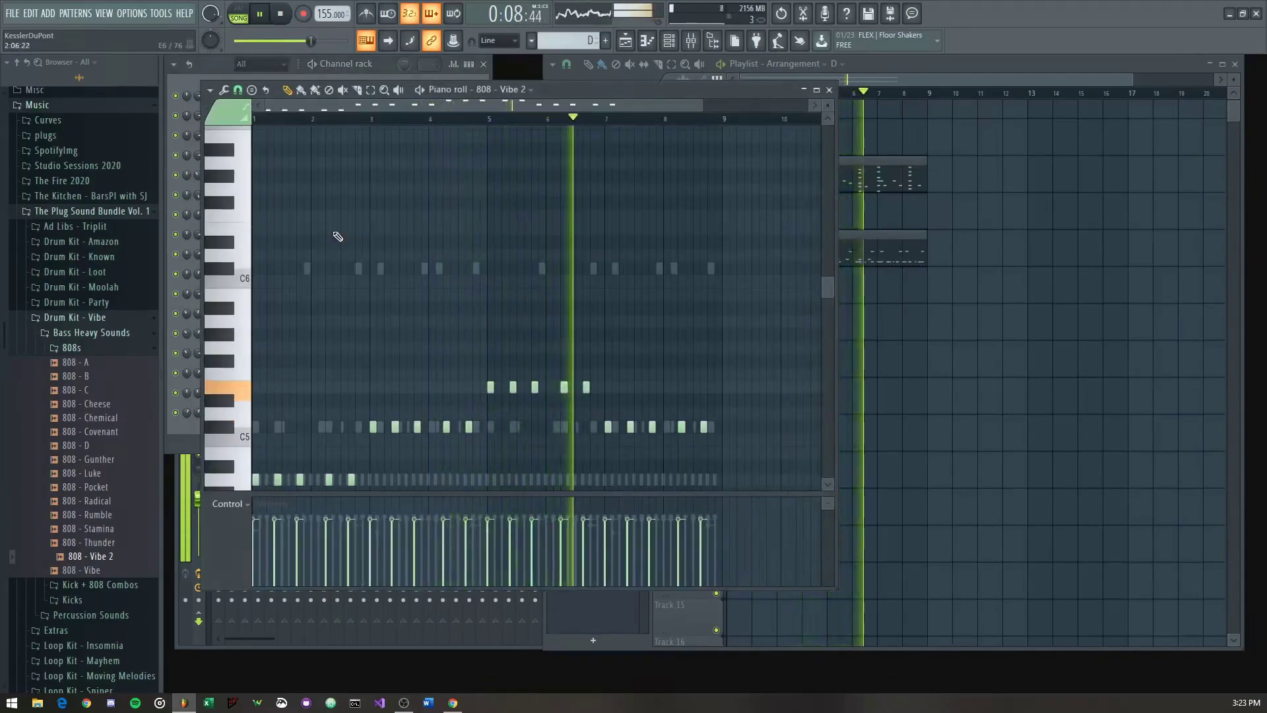
{"action": "key", "text": "ctrl+Up"}
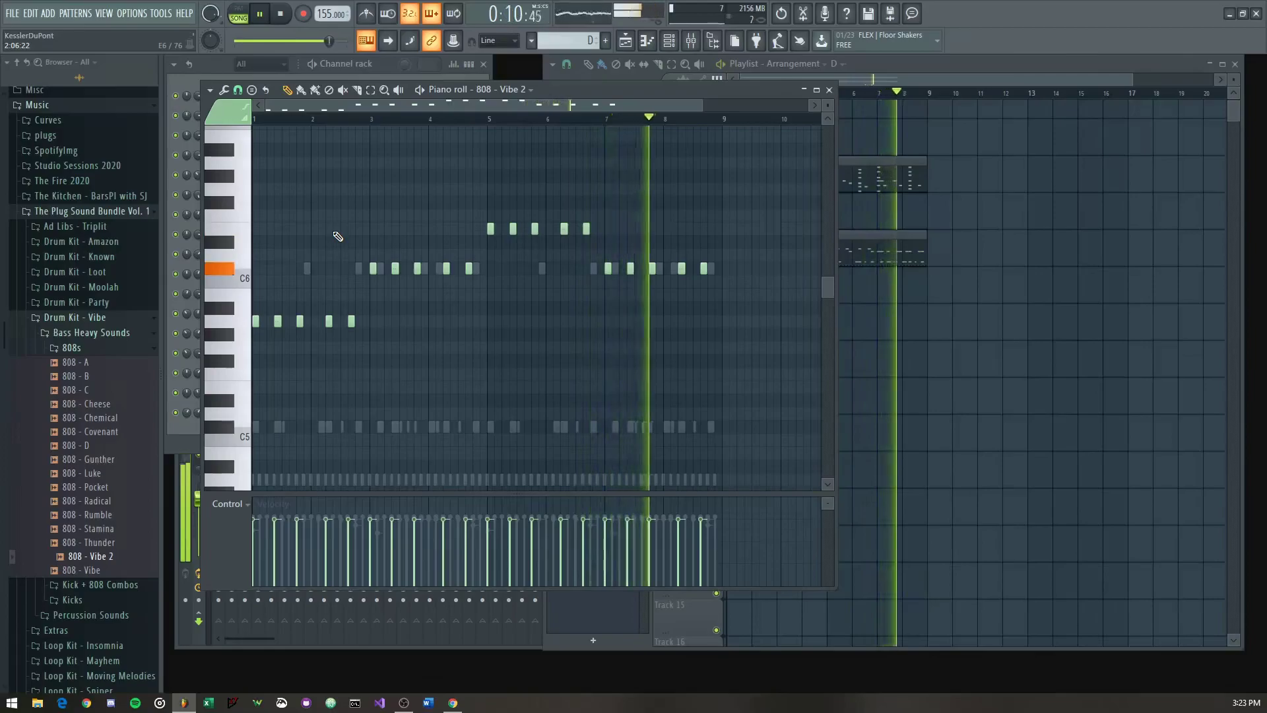
{"action": "key", "text": "ctrl+Down"}
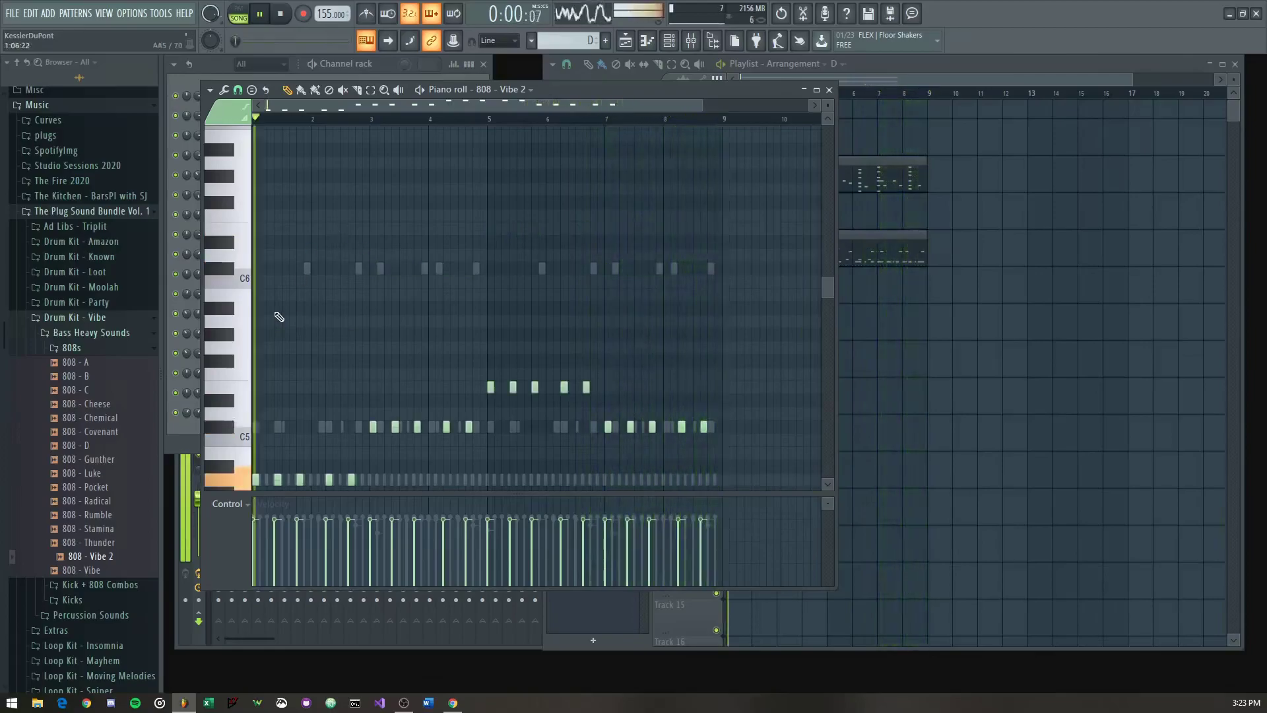
{"action": "key", "text": "Escape"}
Step: Normalize the 808 - Vibe 2 sample and add a fade-out with its Out setting
{"action": "left_click", "coordinate": [267, 236]}
{"action": "left_click_drag", "start_coordinate": [481, 320], "coordinate": [487, 322]}
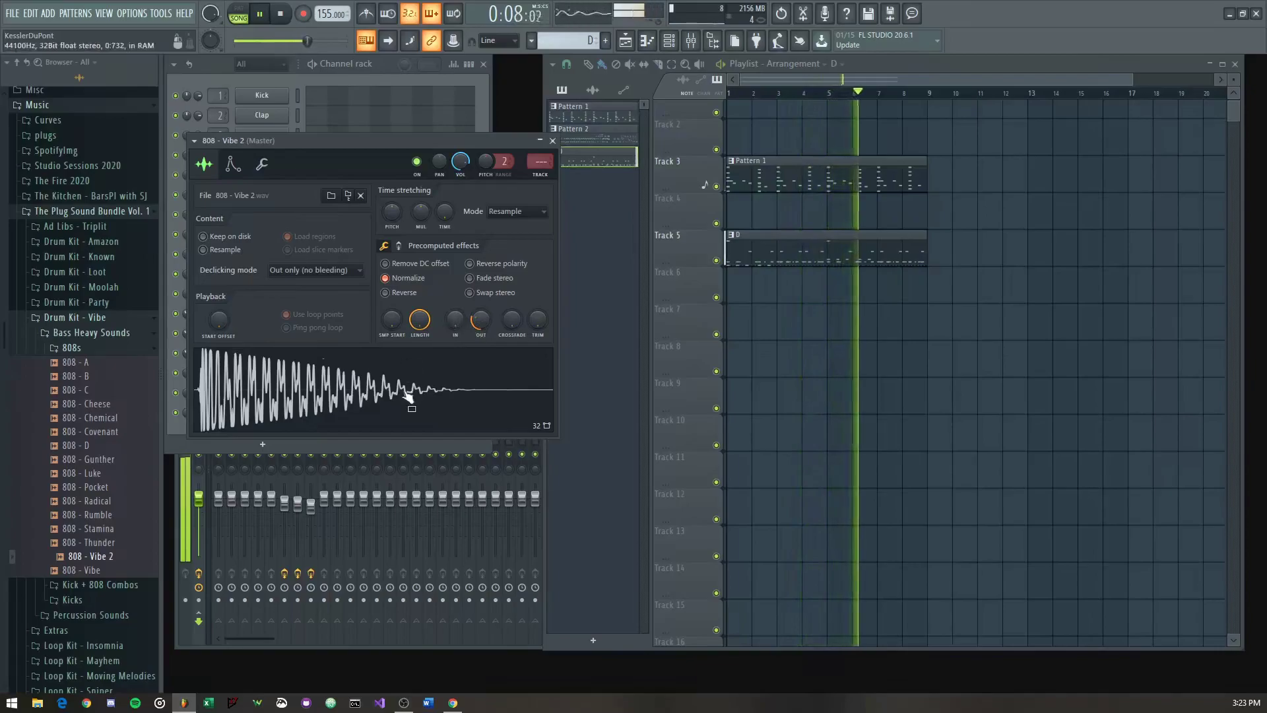
{"action": "key", "text": "Escape"}
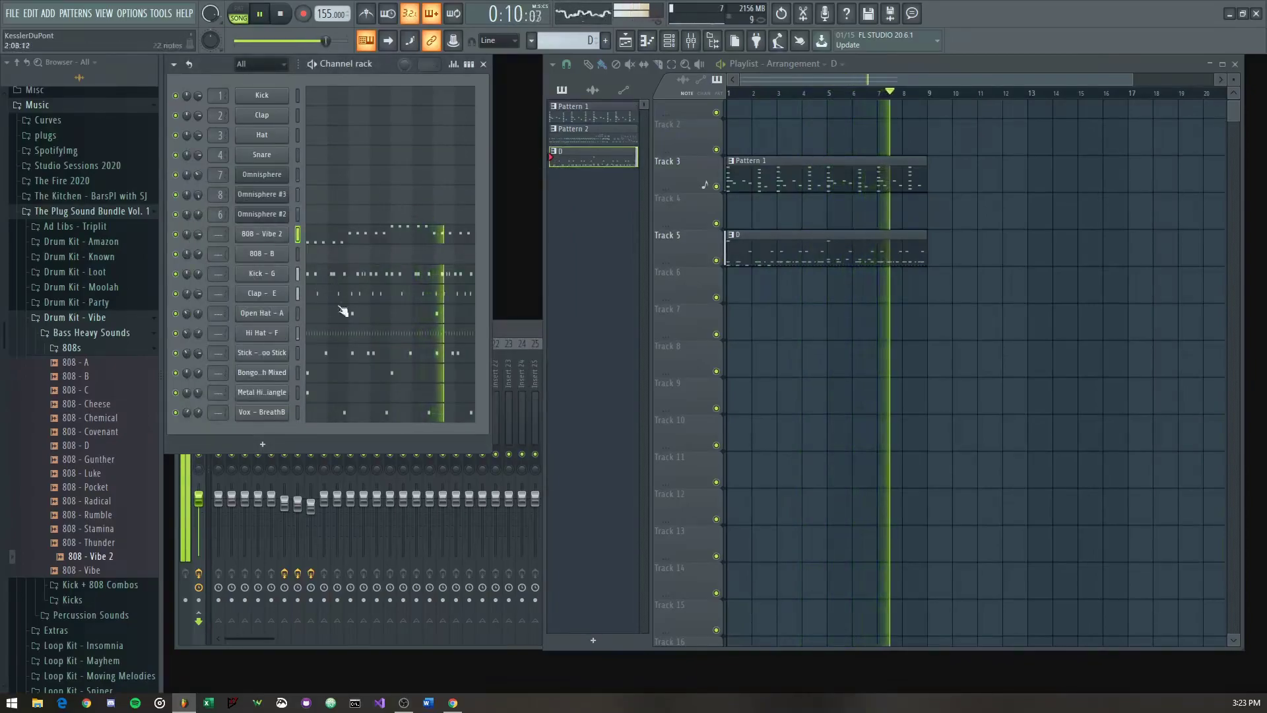
Step: Audition the Omnisphere layers against the drums by muting and unmuting them in turn, checking their mixer inserts
{"action": "left_click", "coordinate": [174, 174]}
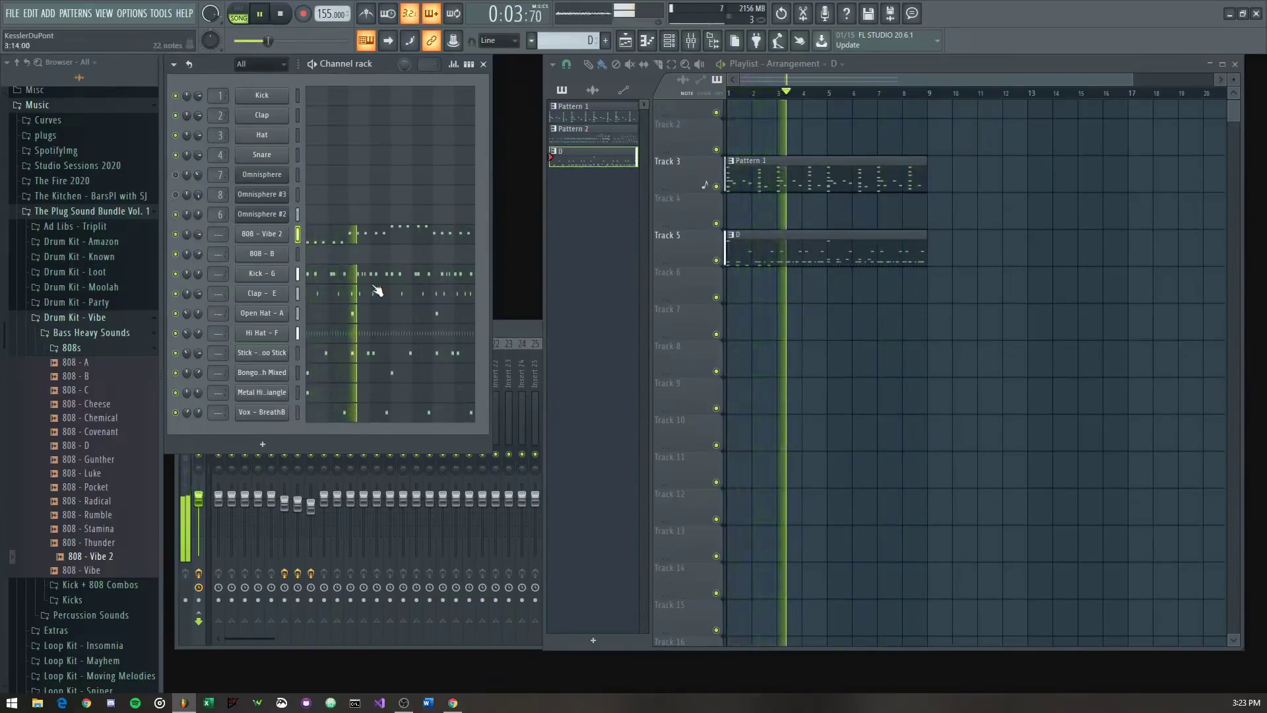
{"action": "left_click", "coordinate": [508, 366]}
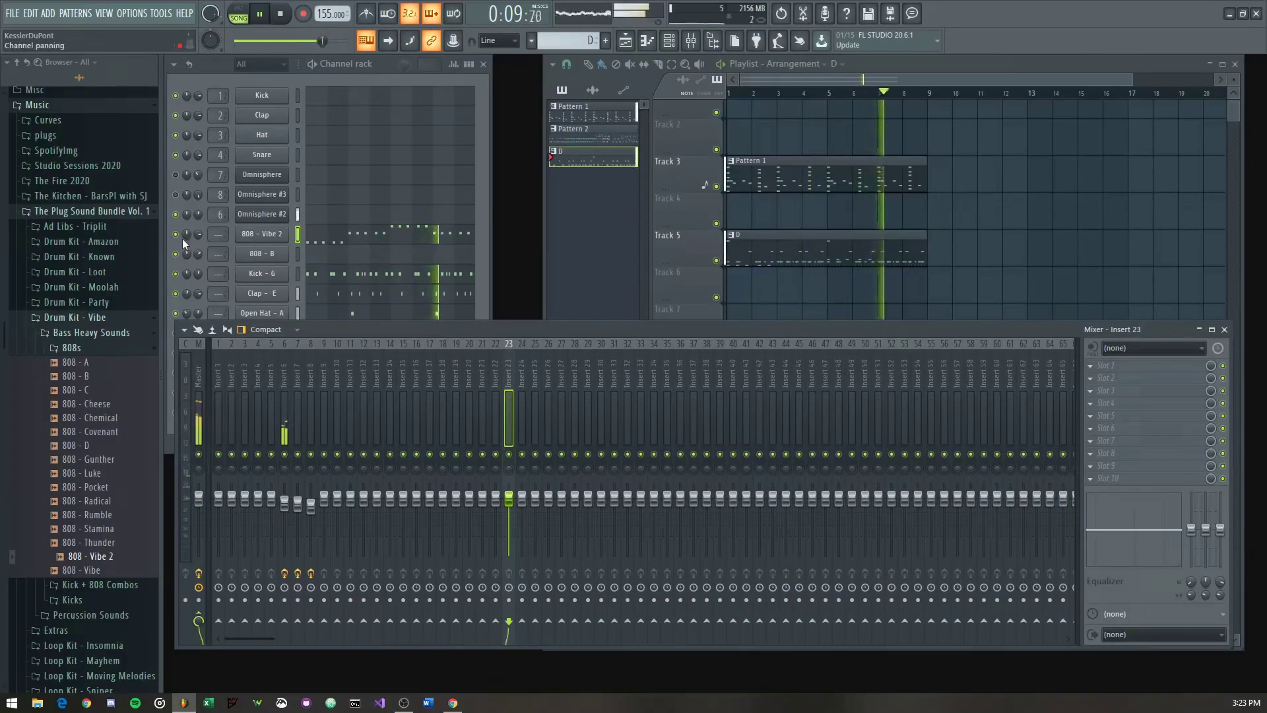
{"action": "left_click", "coordinate": [288, 86]}
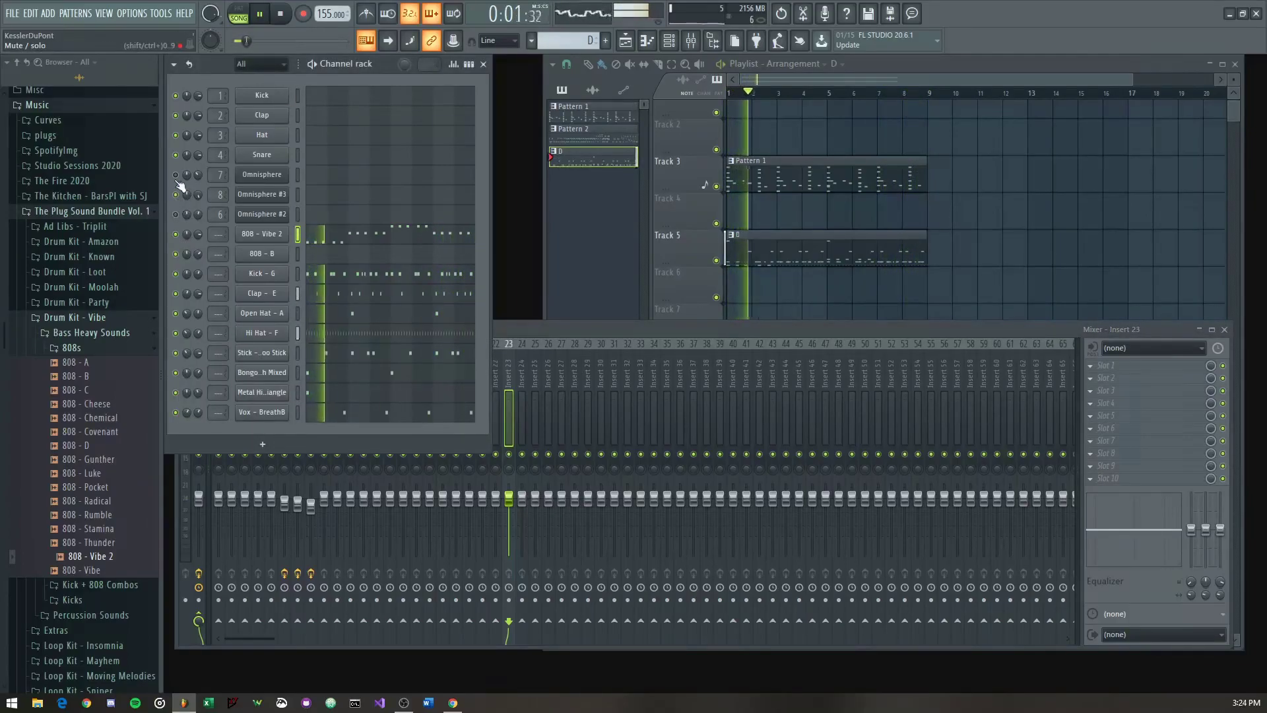
{"action": "left_click", "coordinate": [601, 422]}
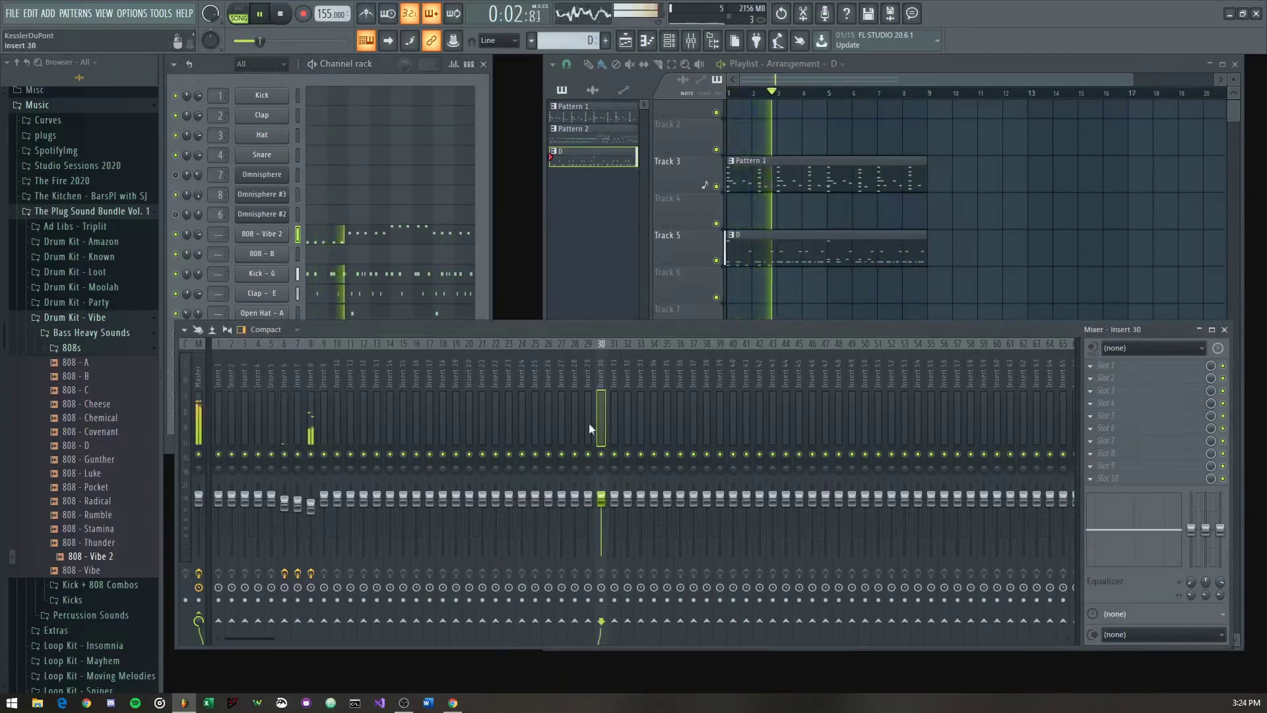
{"action": "left_click", "coordinate": [311, 421]}
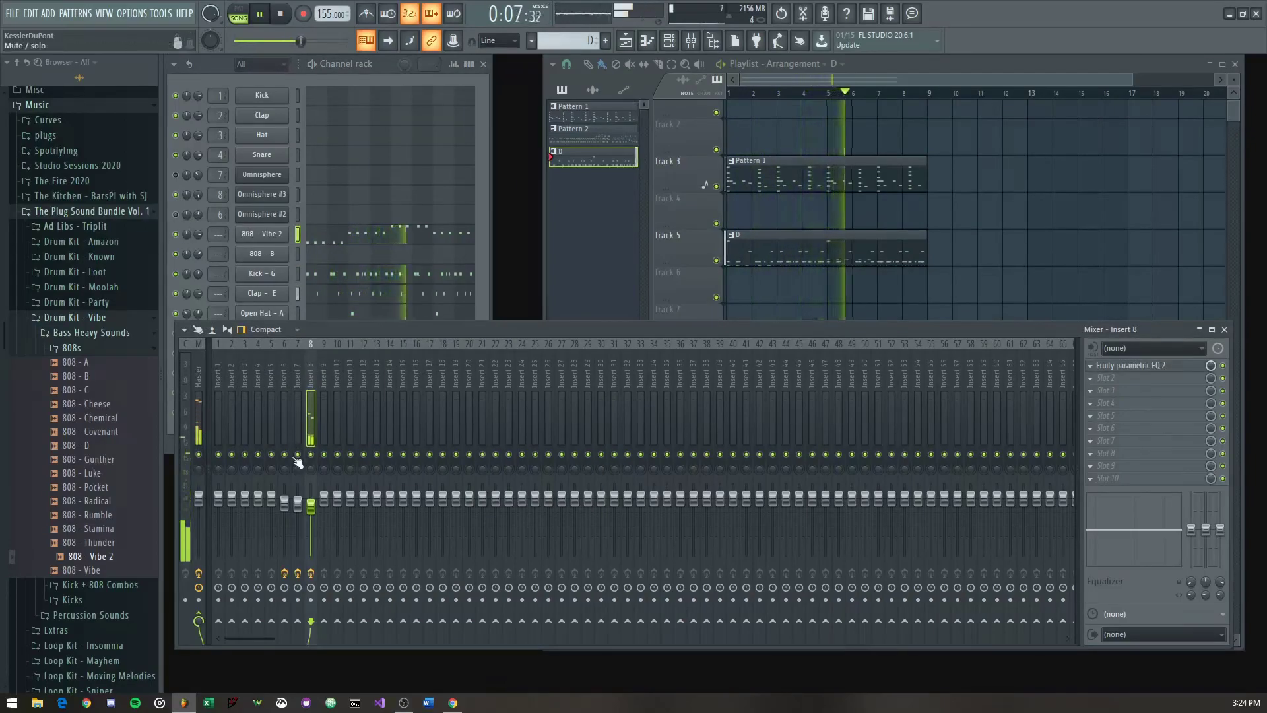
{"action": "left_click", "coordinate": [177, 210]}
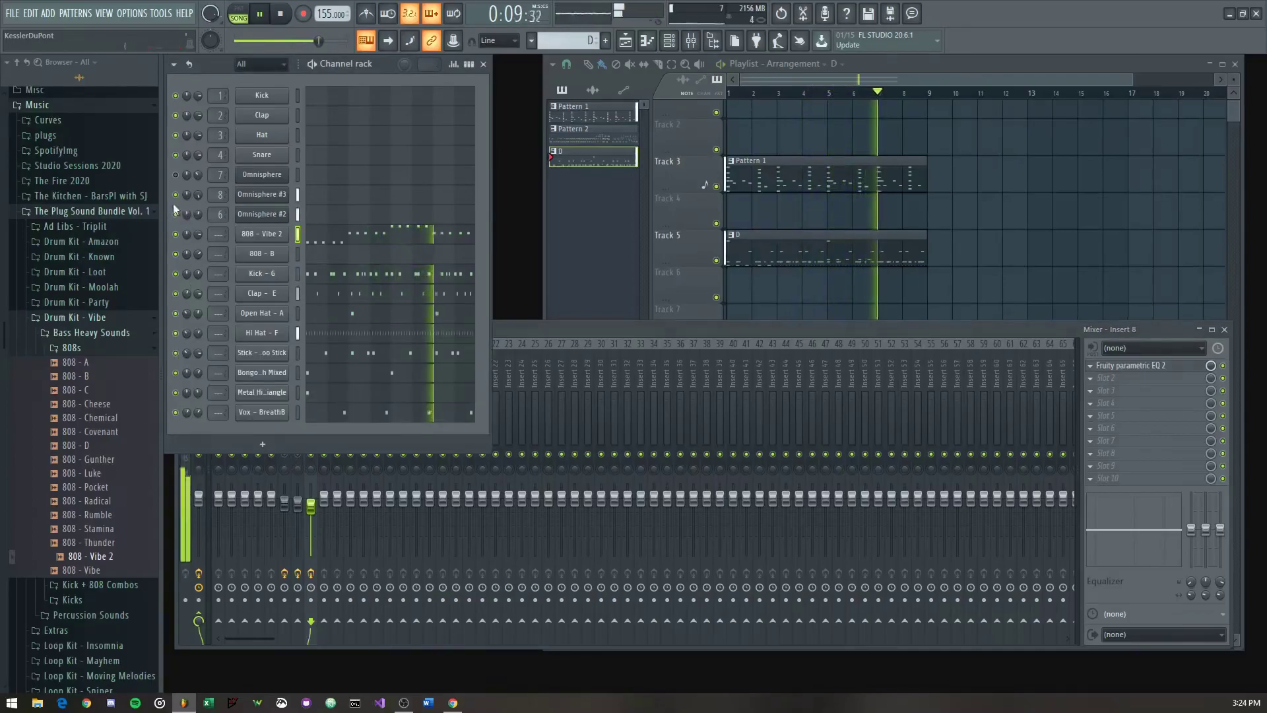
Step: Move Omnisphere #2 above the other two Omnisphere channels and slightly lower the volume of mixer Insert 6
{"action": "left_click", "coordinate": [298, 213]}
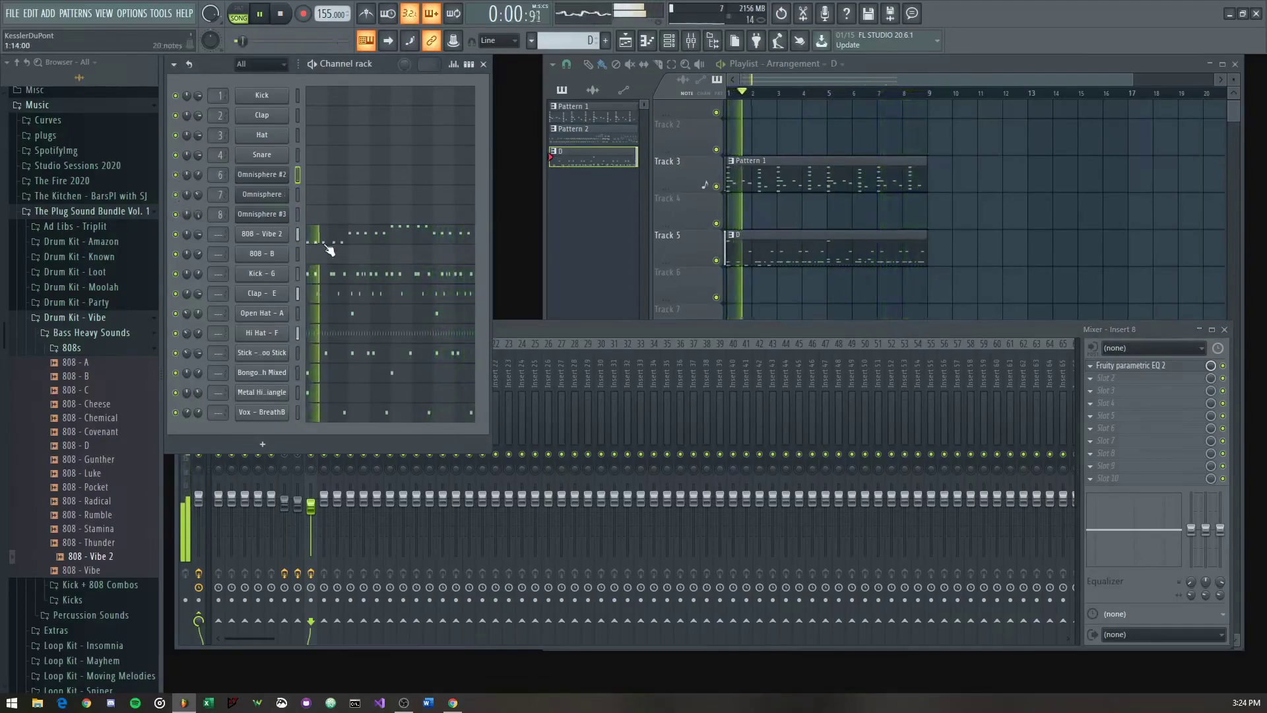
{"action": "left_click", "coordinate": [637, 356]}
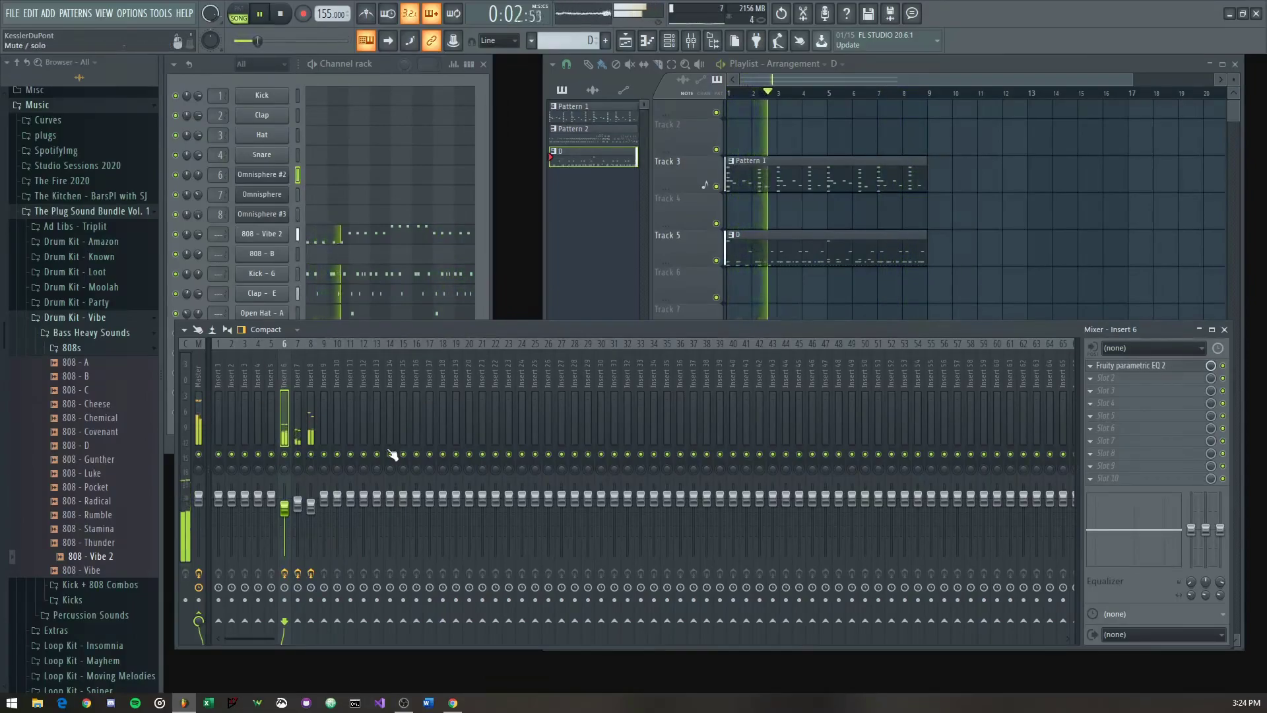
{"action": "left_click", "coordinate": [355, 82]}
{"action": "key", "text": "space"}
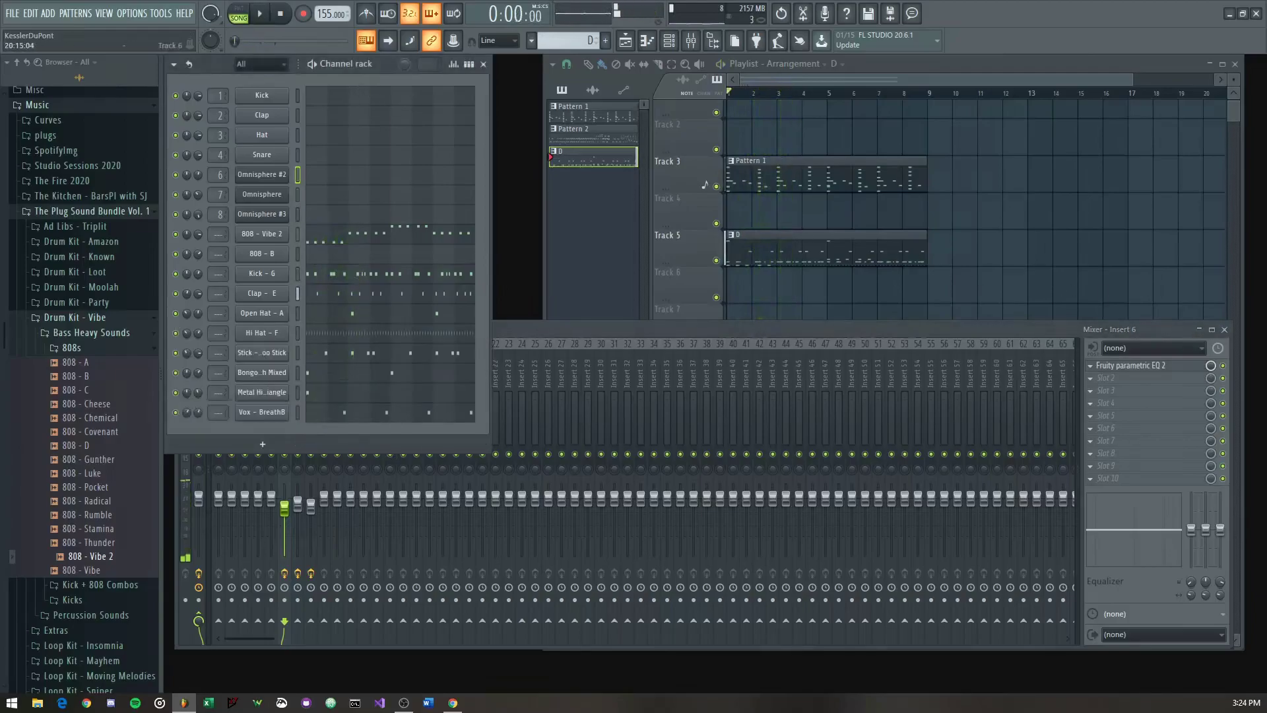